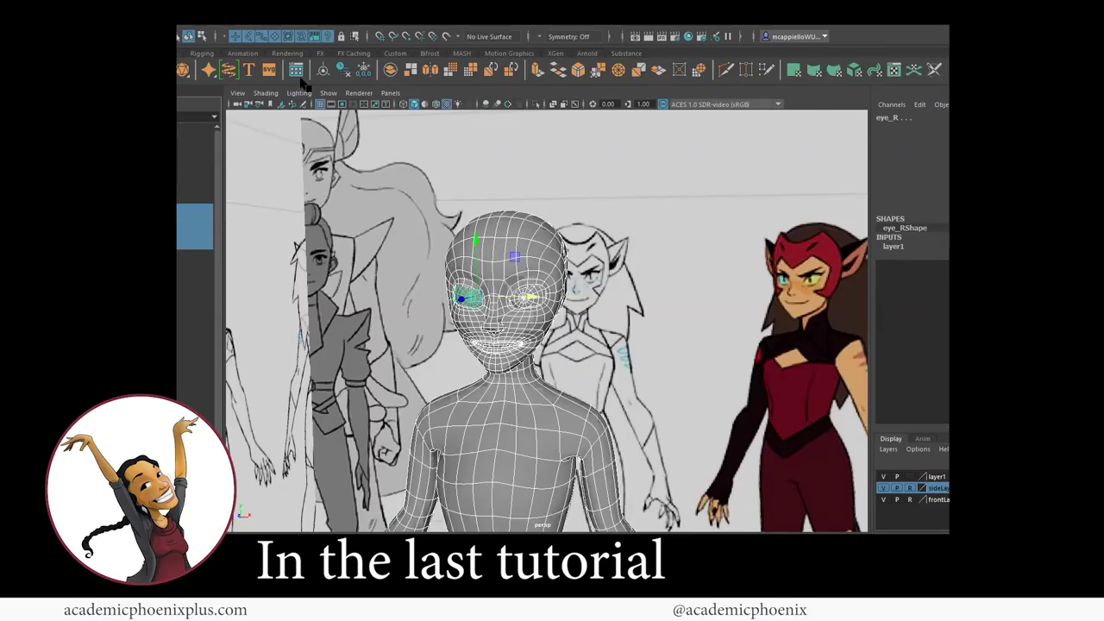
Step: Examine the character's head and body against the reference drawings from several angles
click(687, 312)
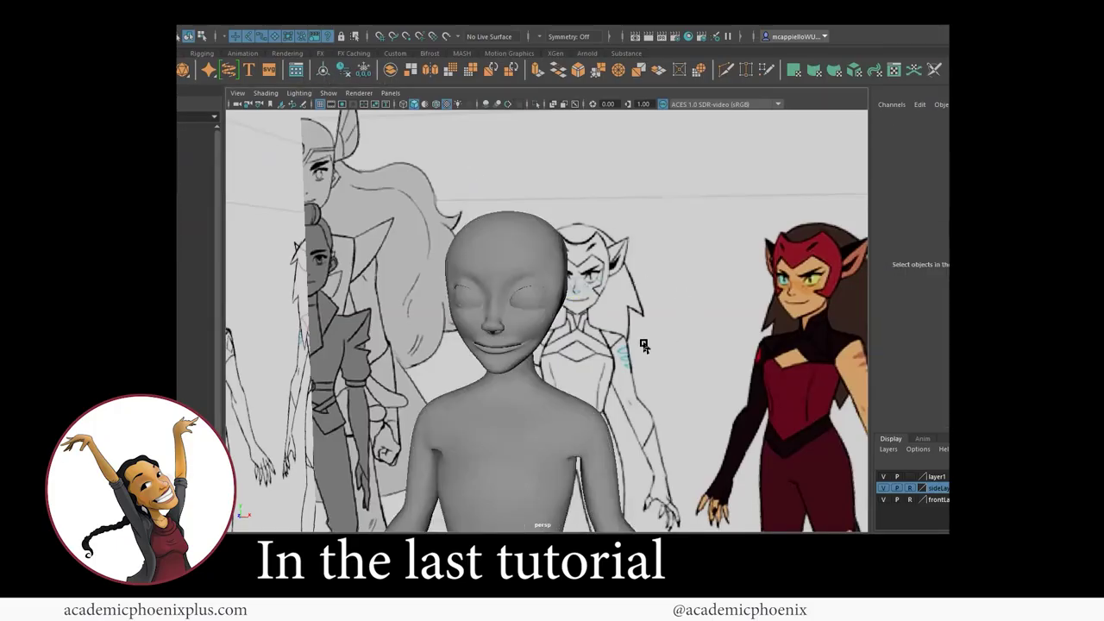
alt+right_drag(646, 343, 489, 315)
alt+middle_drag(487, 315, 528, 226)
alt+drag(560, 267, 489, 278)
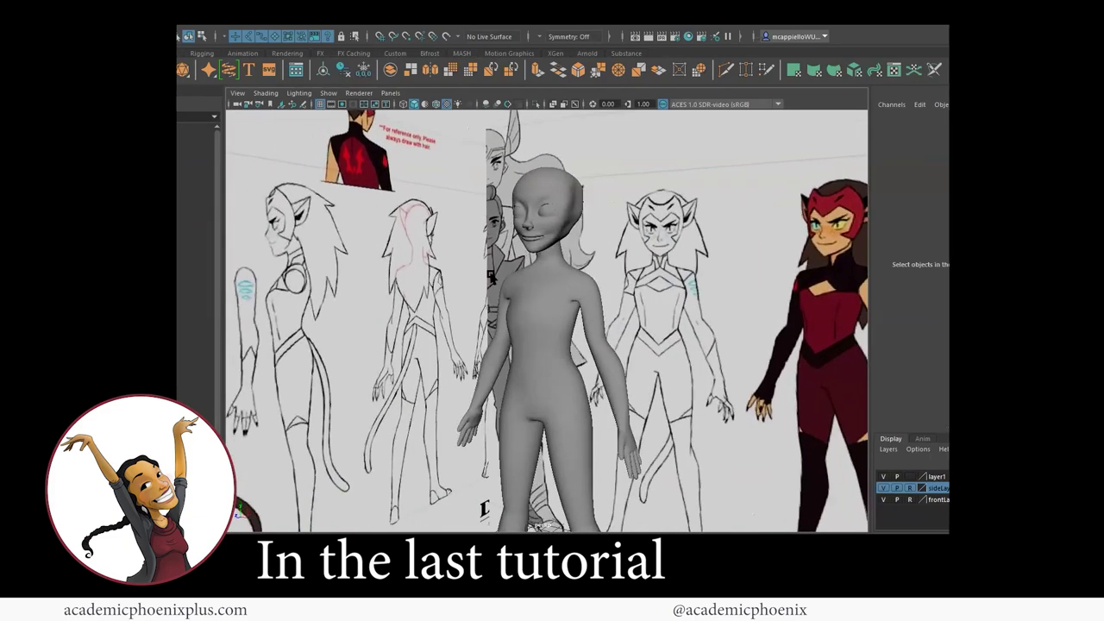
alt+right_drag(673, 298, 568, 293)
alt+drag(668, 291, 768, 267)
alt+right_drag(535, 379, 576, 380)
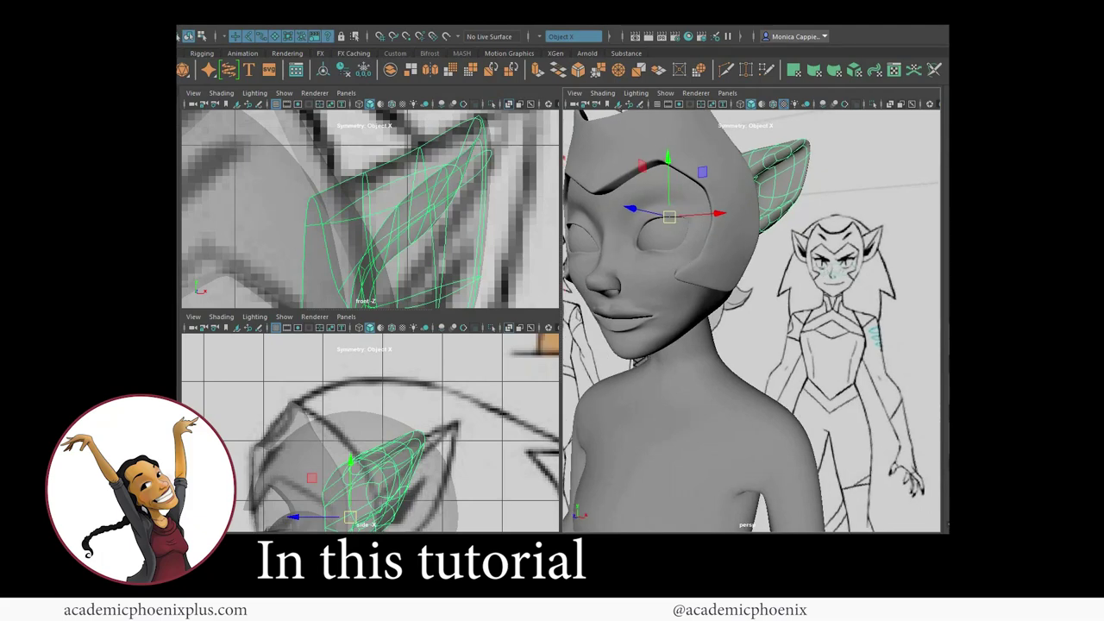
alt+drag(603, 198, 776, 249)
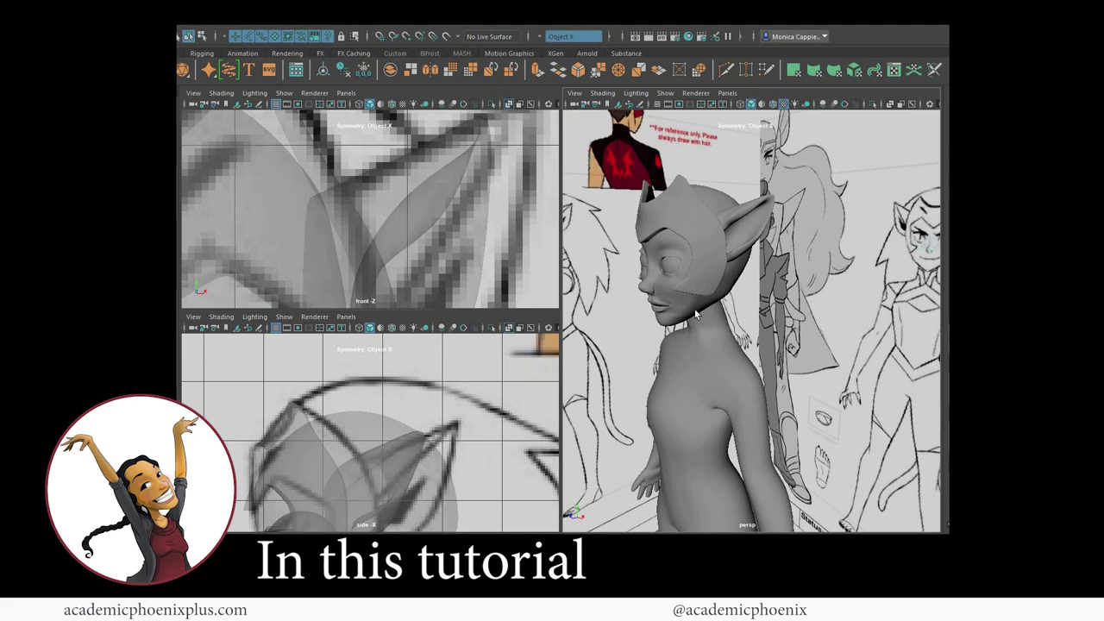
alt+drag(696, 314, 765, 289)
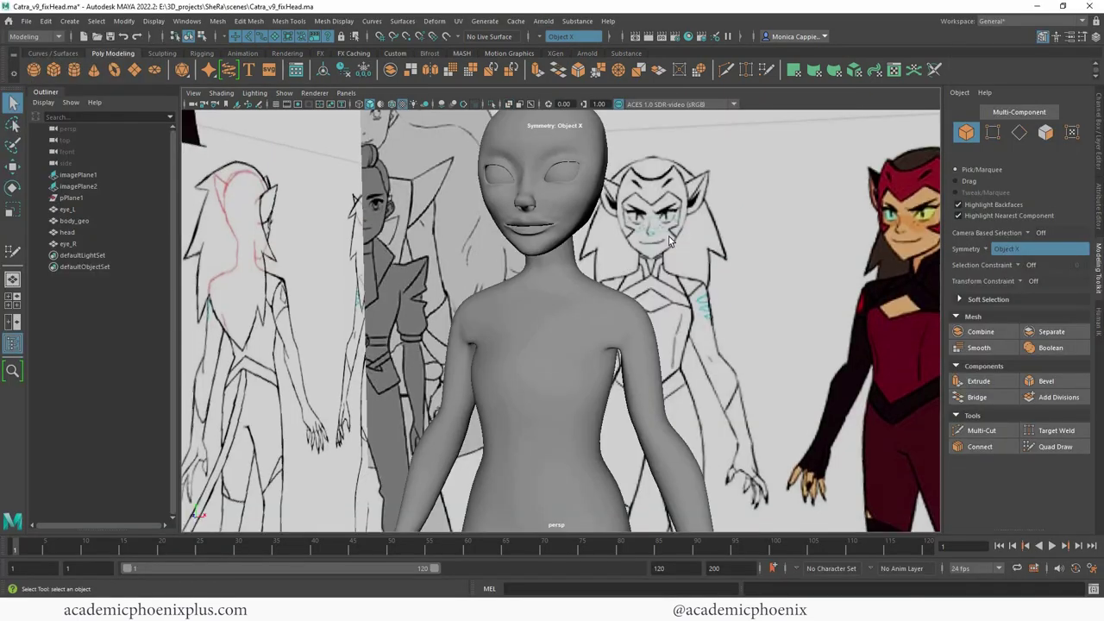
Step: Make the head mesh a live surface and activate the Quad Draw tool with Object X symmetry
alt+middle_drag(668, 237, 639, 288)
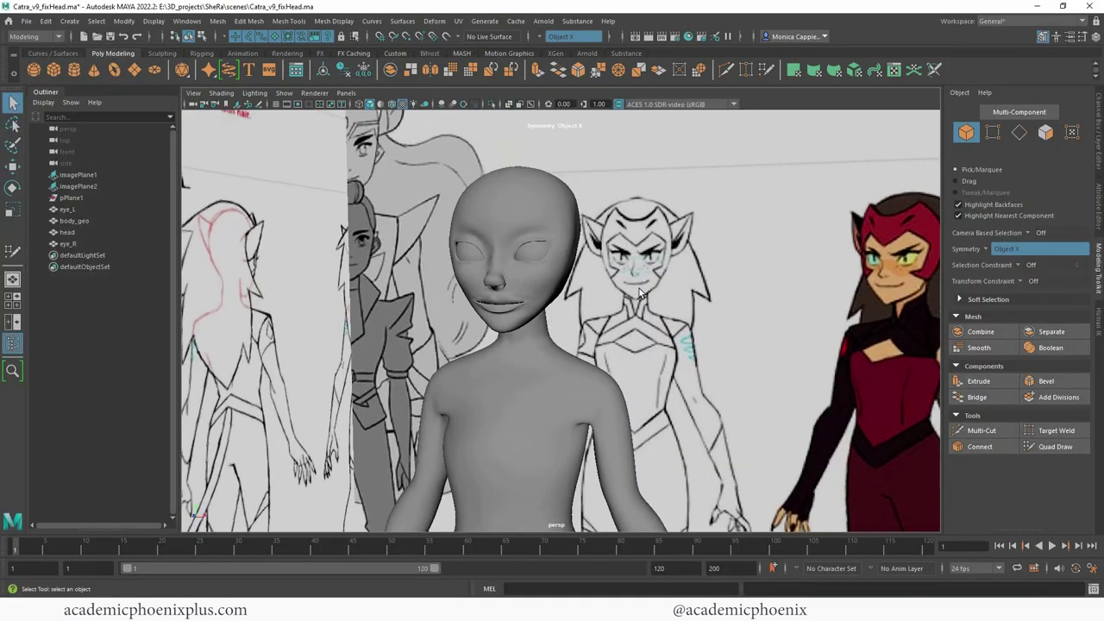
alt+right_drag(640, 289, 792, 267)
alt+middle_drag(706, 274, 710, 310)
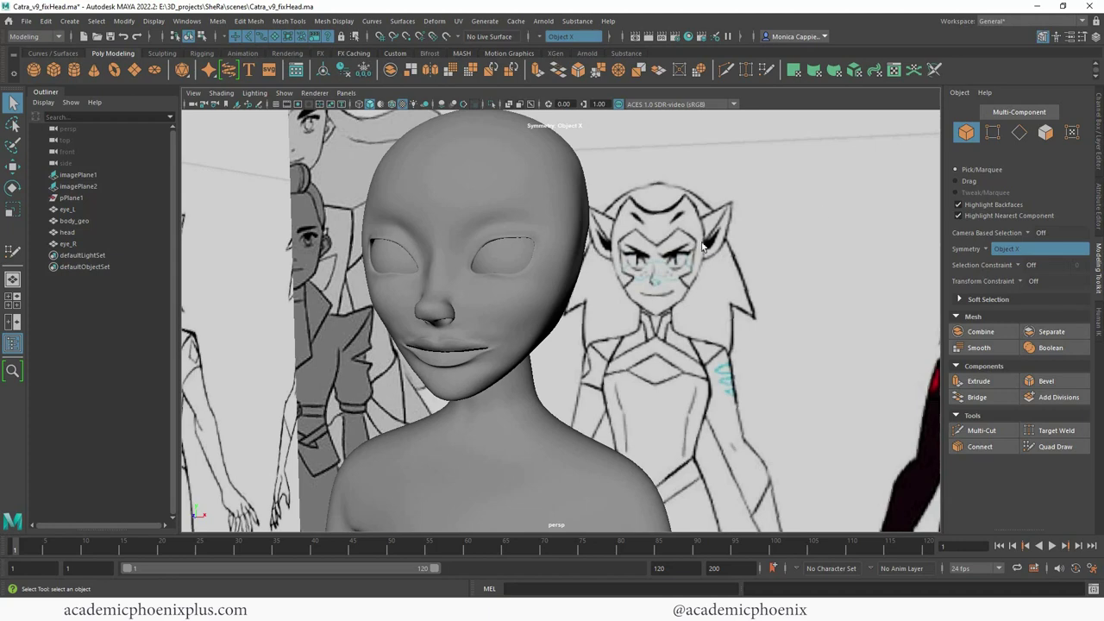
alt+right_drag(648, 255, 693, 252)
alt+middle_drag(693, 252, 693, 283)
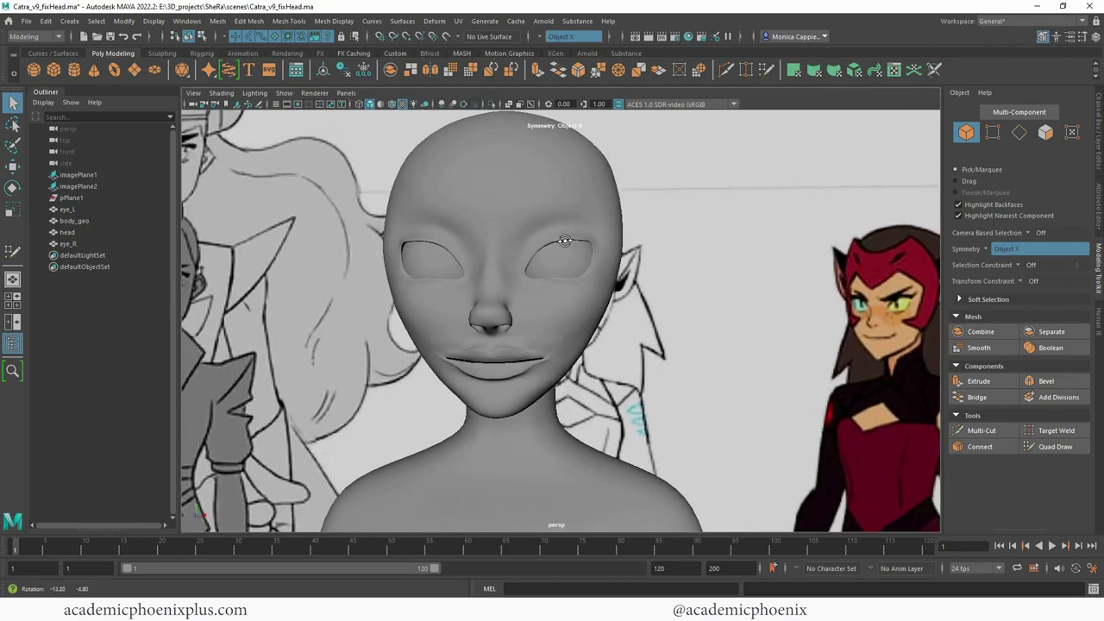
click(551, 226)
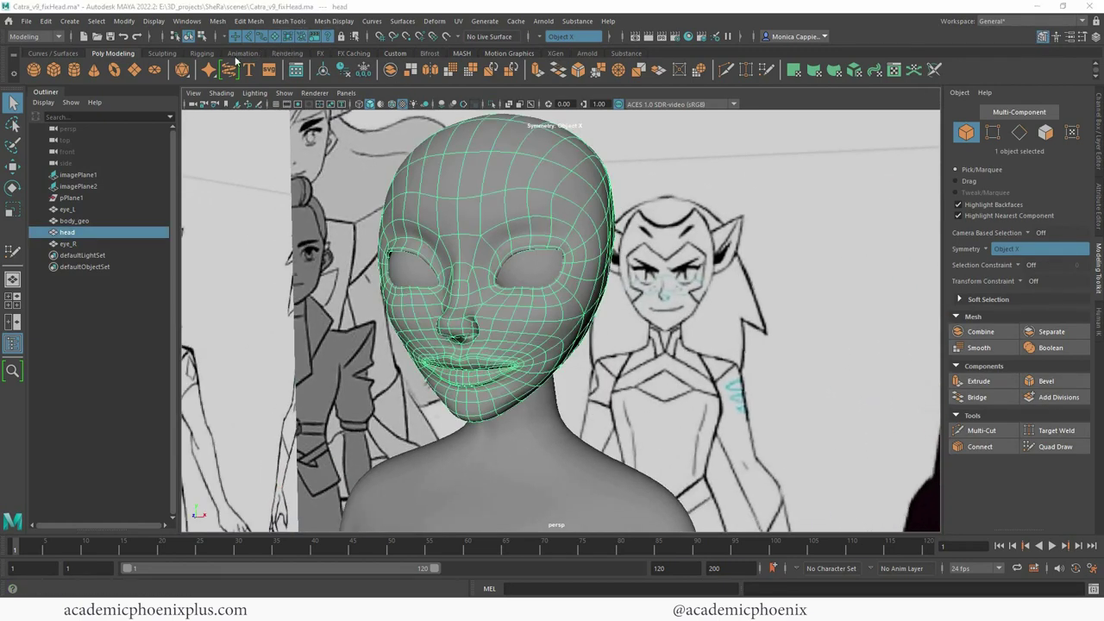
click(447, 36)
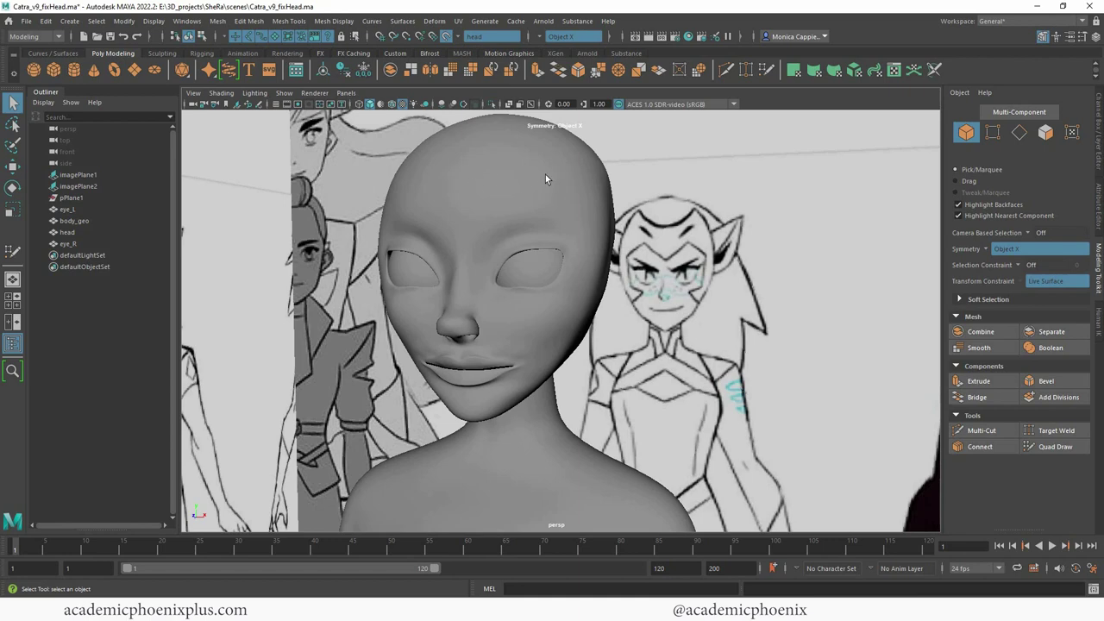
alt+drag(594, 228, 648, 298)
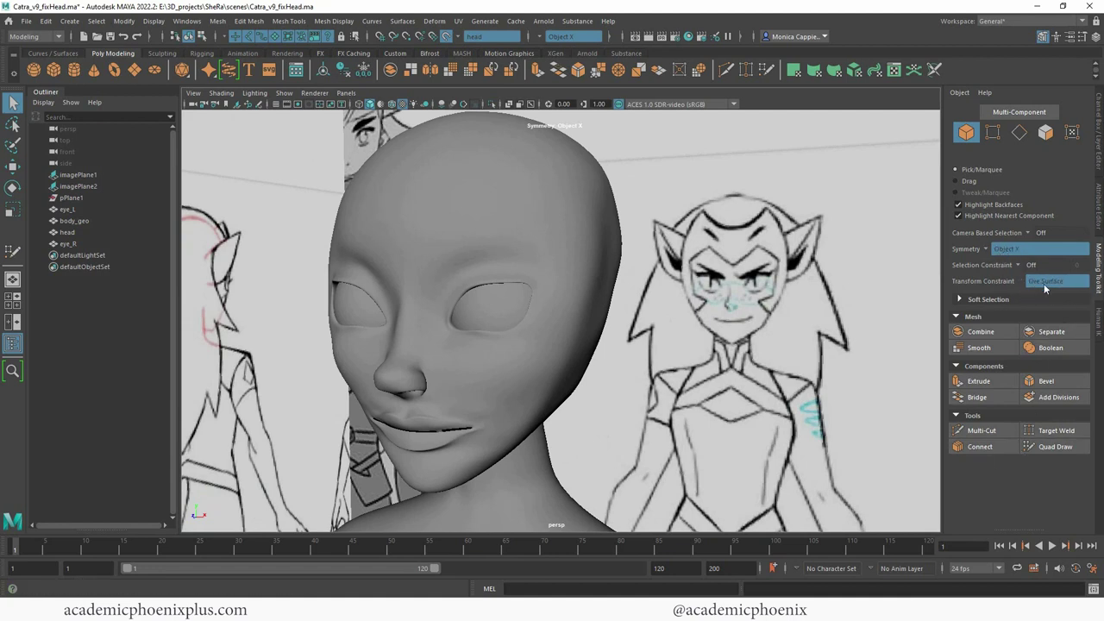
click(1047, 453)
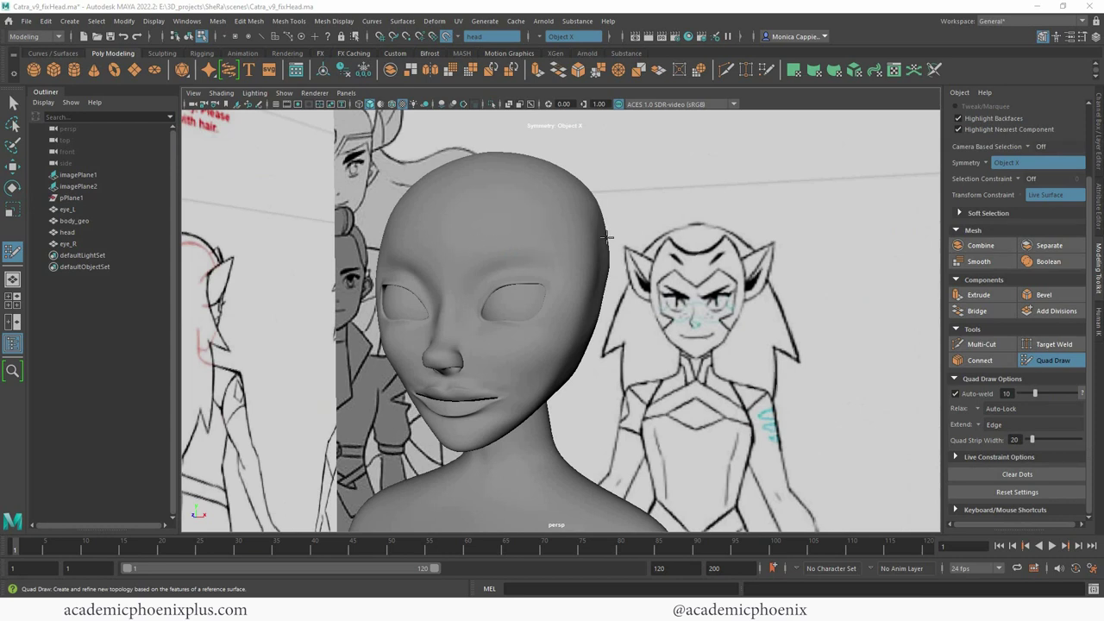
Step: Try filling a quad between four dots on the side of the forehead, and undo the face and its dots
click(509, 226)
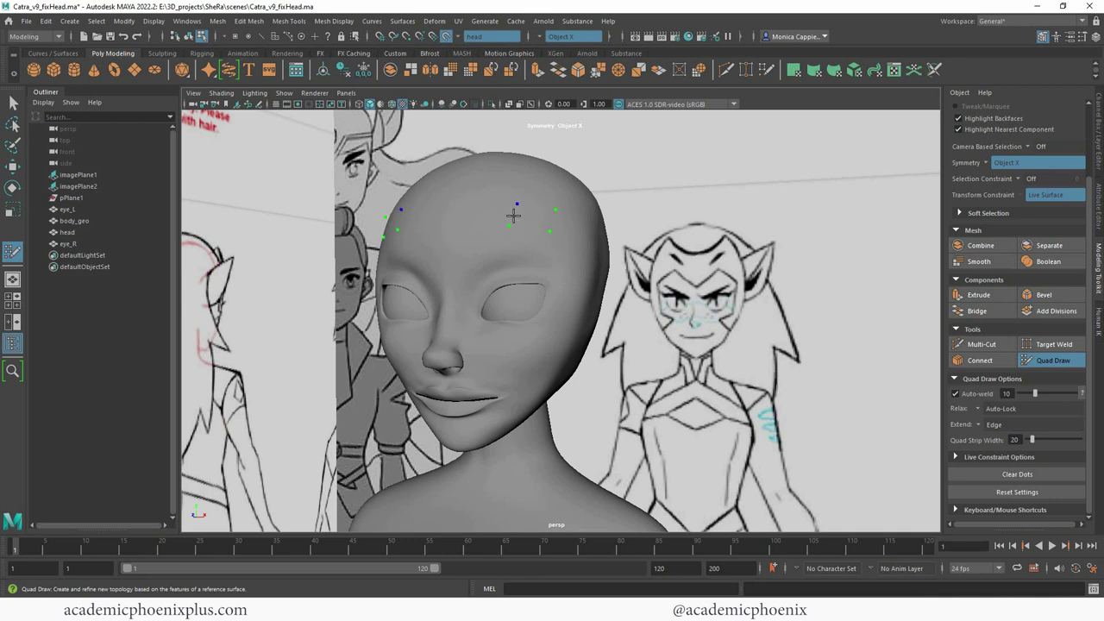
shift+click(534, 225)
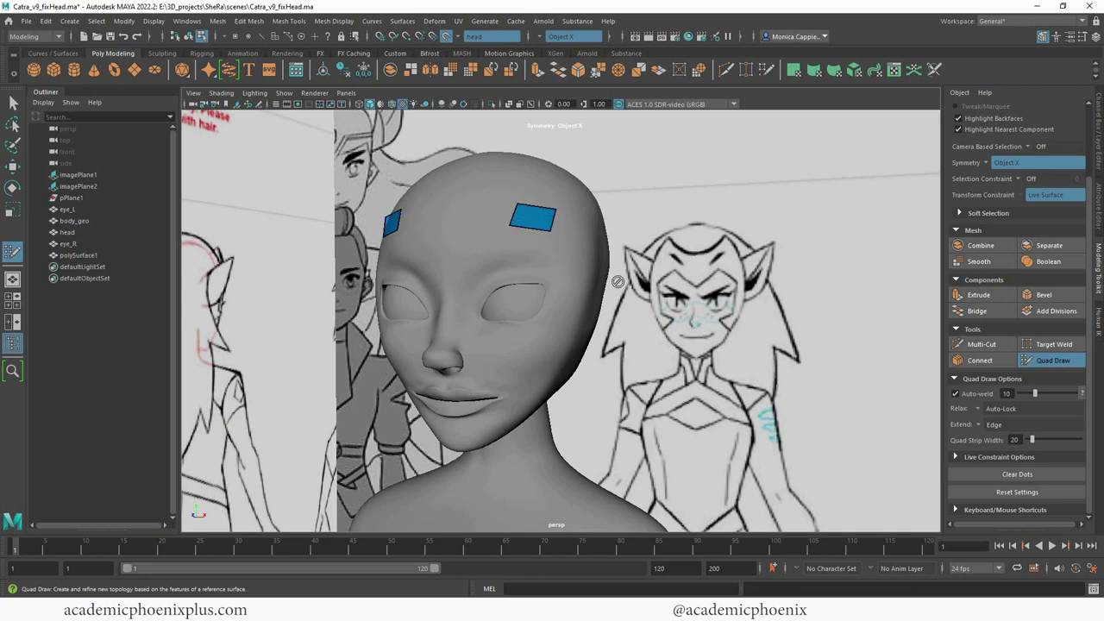
mouse_move(678, 269)
alt+mouse_down()
mouse_move(629, 274)
mouse_move(661, 276)
alt+mouse_up()
key(ctrl+z)
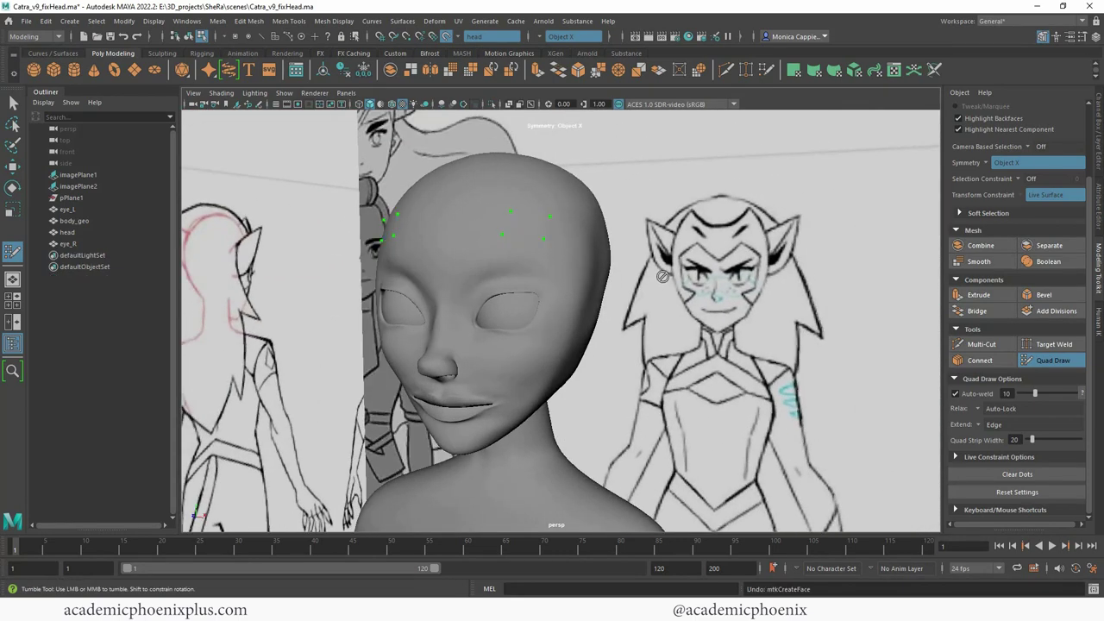
key(ctrl+z)
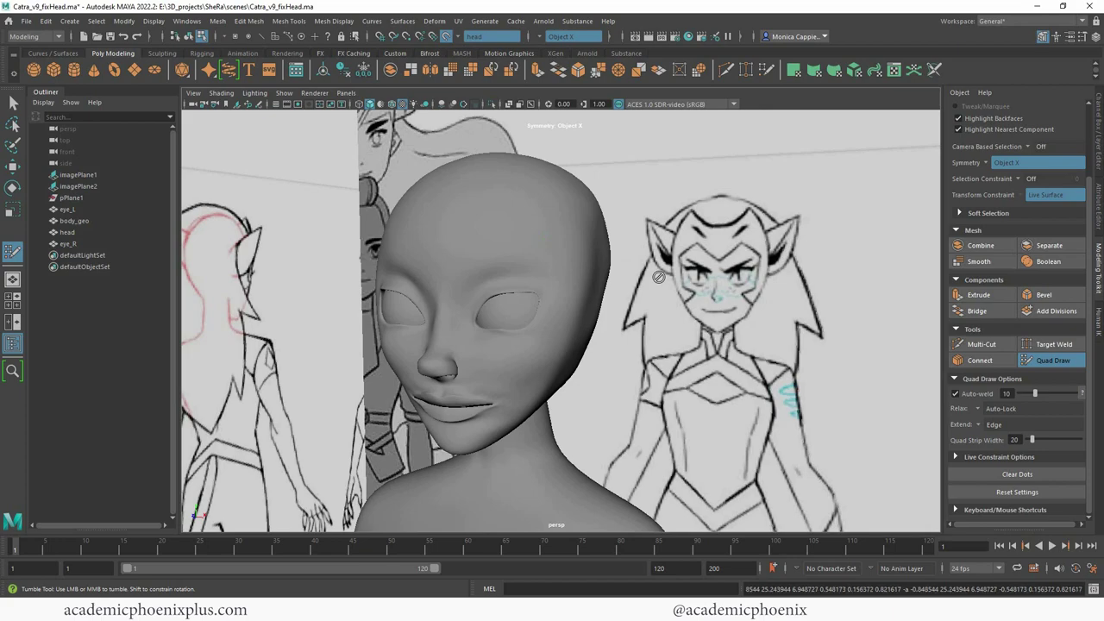
Step: In the front view, place dots at the mask's central brow point and fill the first mirrored pair of quads
key(space)
key(space)
scroll(439, 239, down, 5)
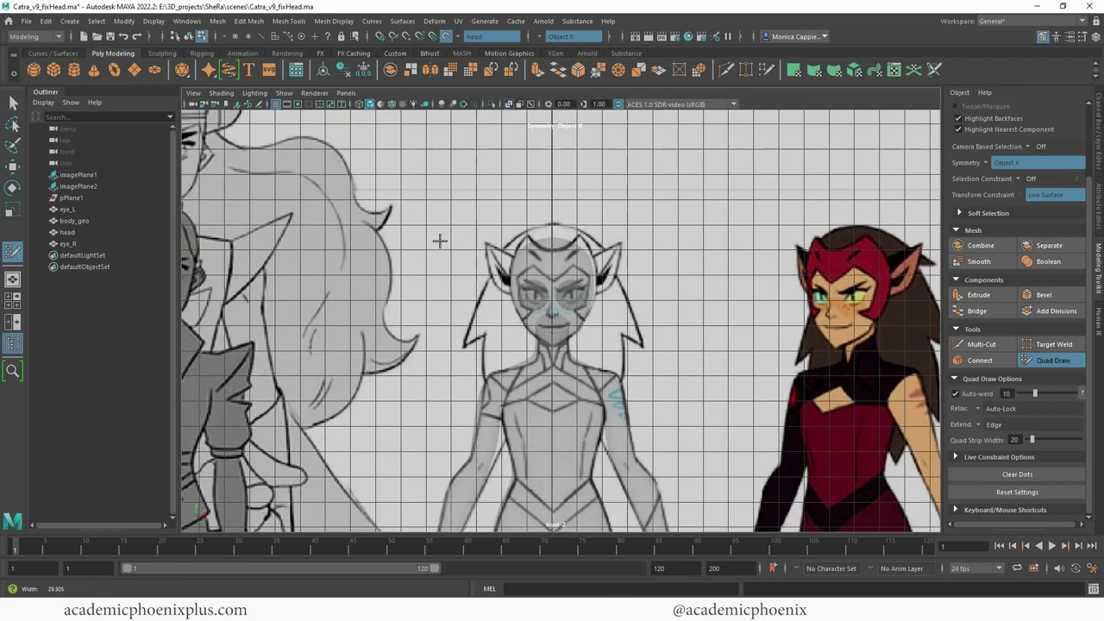
scroll(656, 259, up, 5)
alt+middle_drag(655, 259, 615, 378)
scroll(610, 377, up, 1)
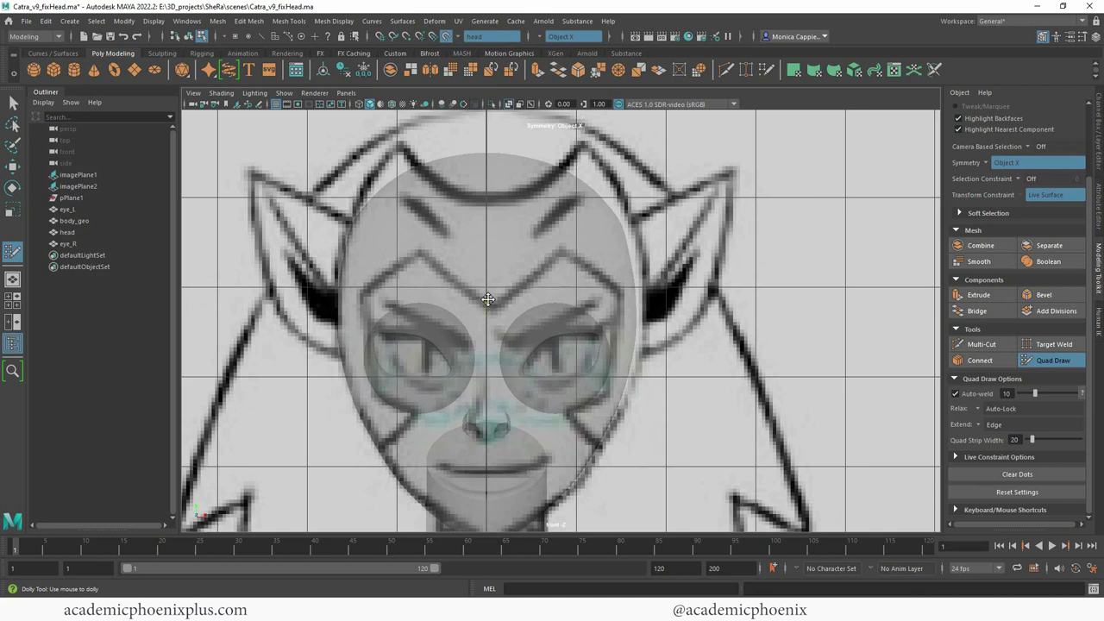
click(486, 304)
click(486, 265)
click(516, 265)
shift+click(503, 281)
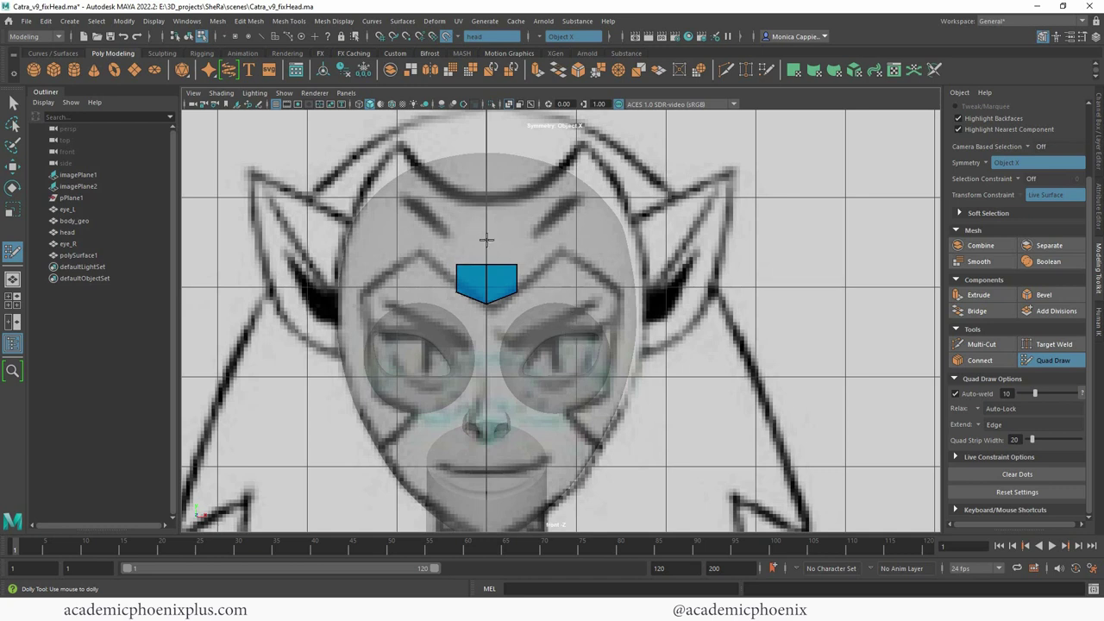
Step: Add a row of quads above the central brow faces and a mirrored column of two quads beside them
click(514, 239)
shift+click(501, 252)
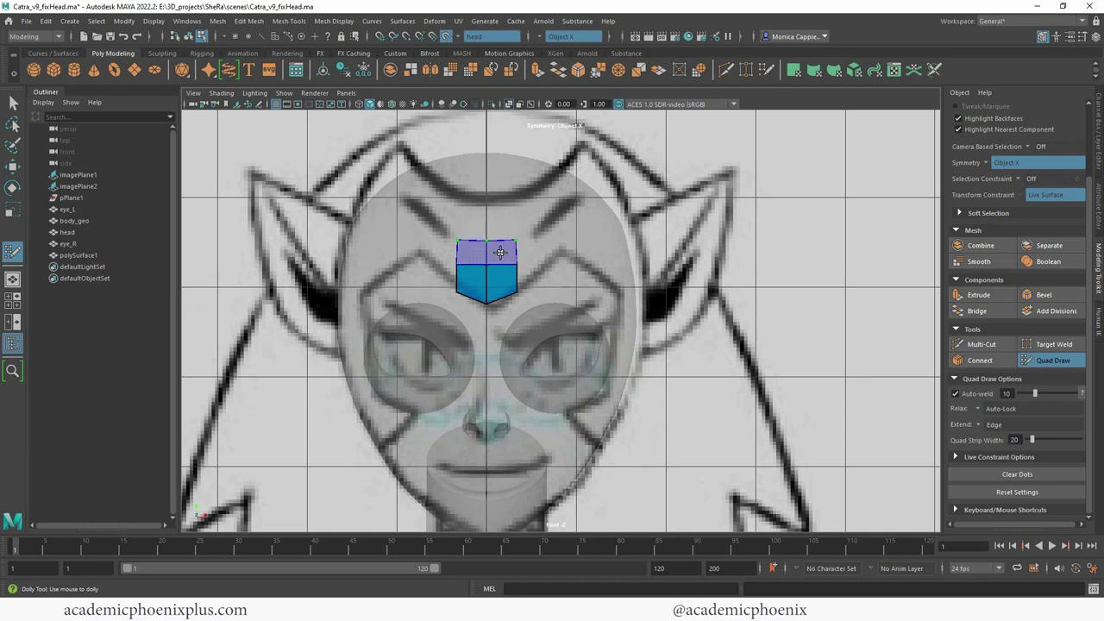
shift+click(502, 251)
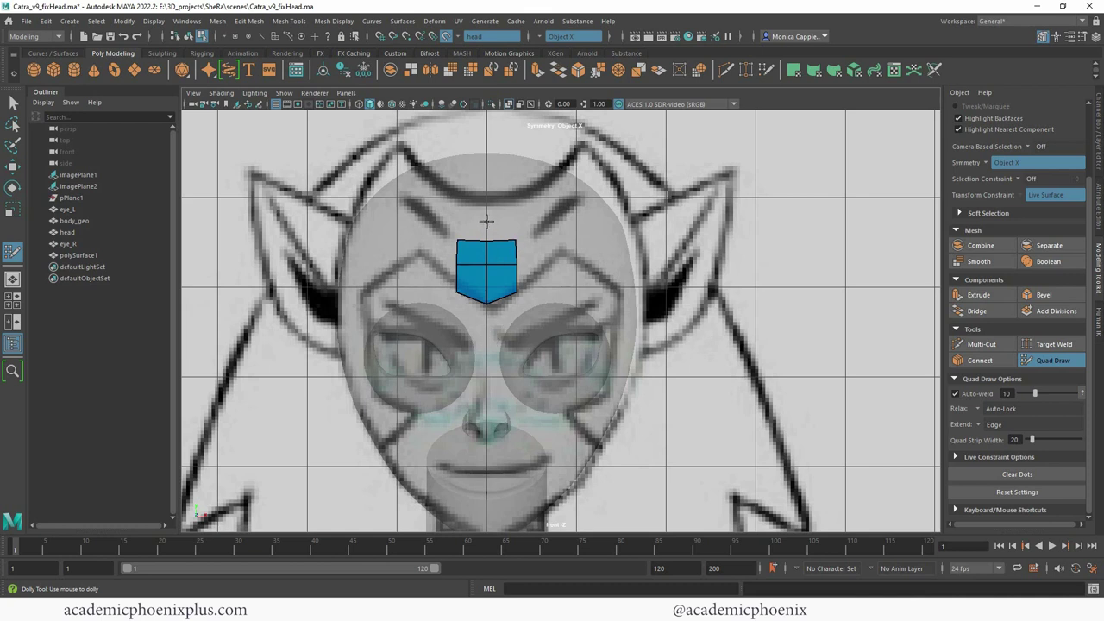
click(539, 270)
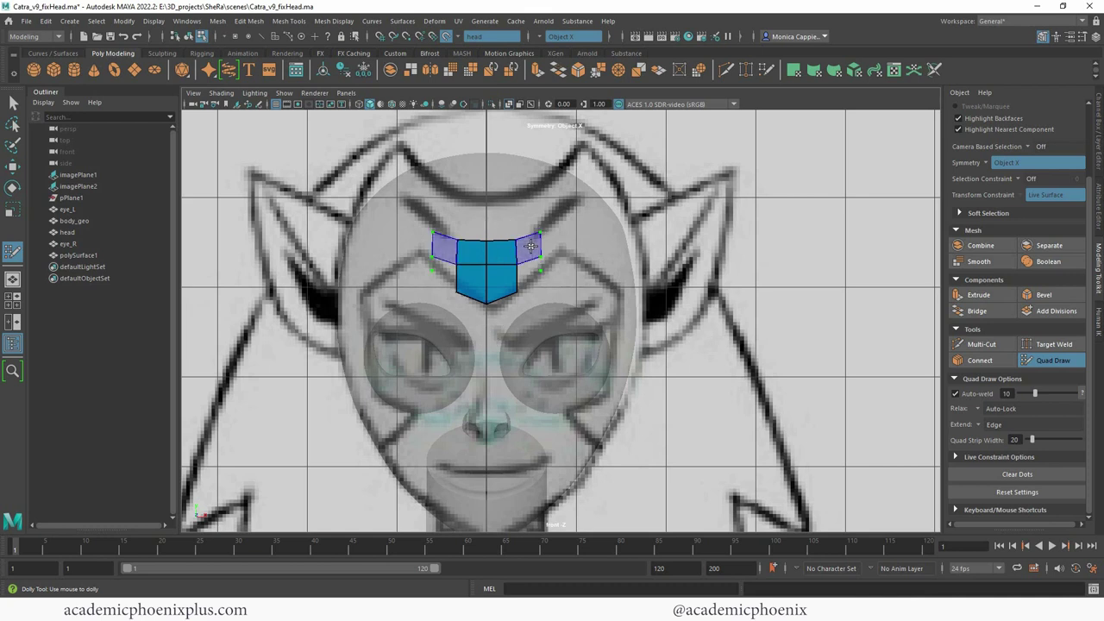
shift+click(532, 248)
shift+click(527, 276)
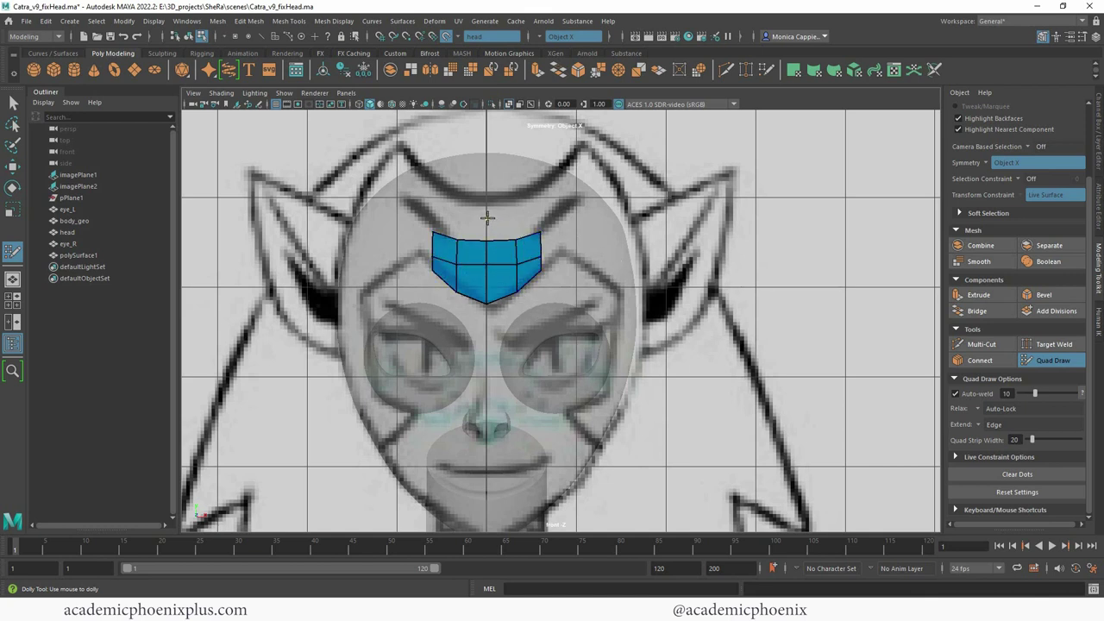
Step: Fill another row of mirrored quads along the upper edge of the forehead patch
click(543, 213)
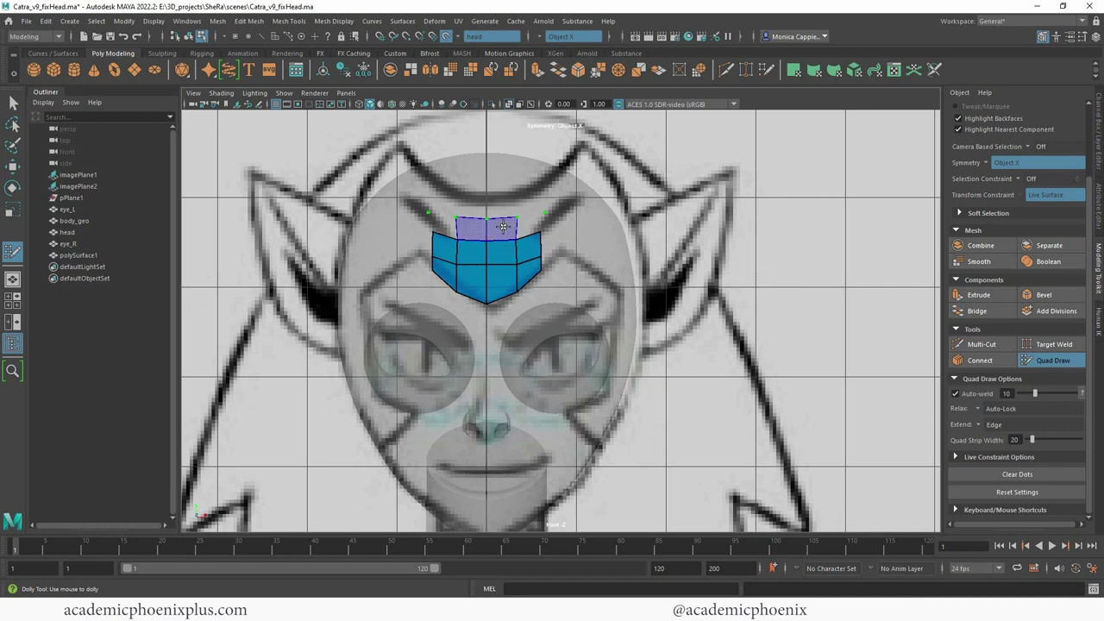
shift+click(511, 230)
shift+click(531, 223)
Step: Move the patch's upper and outer points to follow the drawn mask outline, and relax the inner points
mouse_move(486, 217)
mouse_down()
mouse_move(488, 203)
mouse_move(541, 187)
mouse_up()
drag(542, 235, 553, 229)
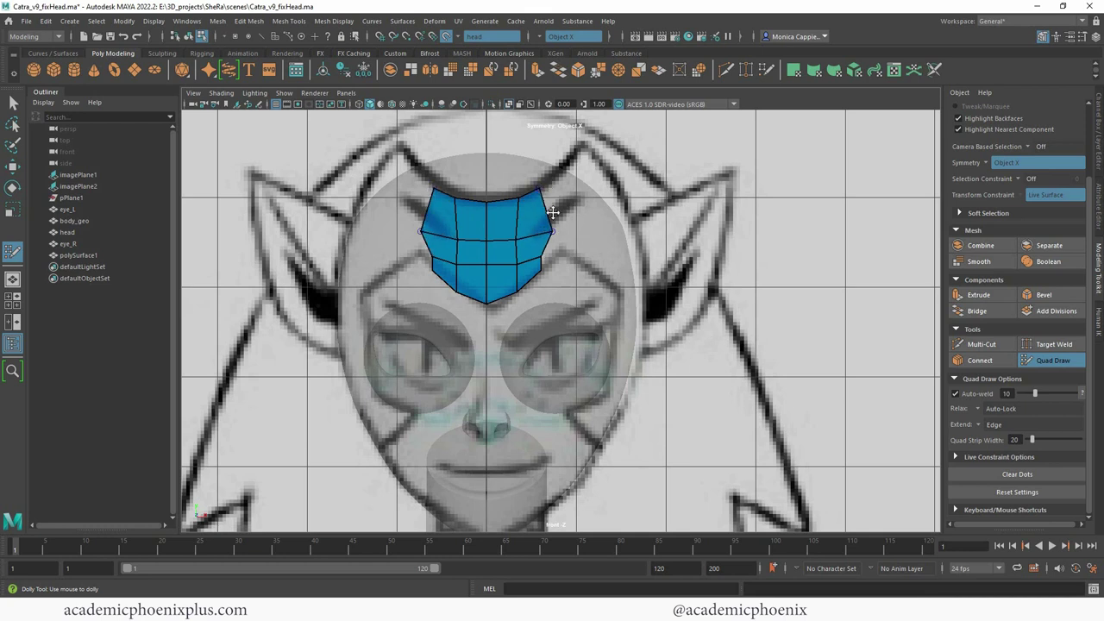
drag(542, 189, 553, 183)
mouse_move(552, 232)
mouse_down()
mouse_move(560, 259)
mouse_move(517, 229)
mouse_move(491, 231)
mouse_up()
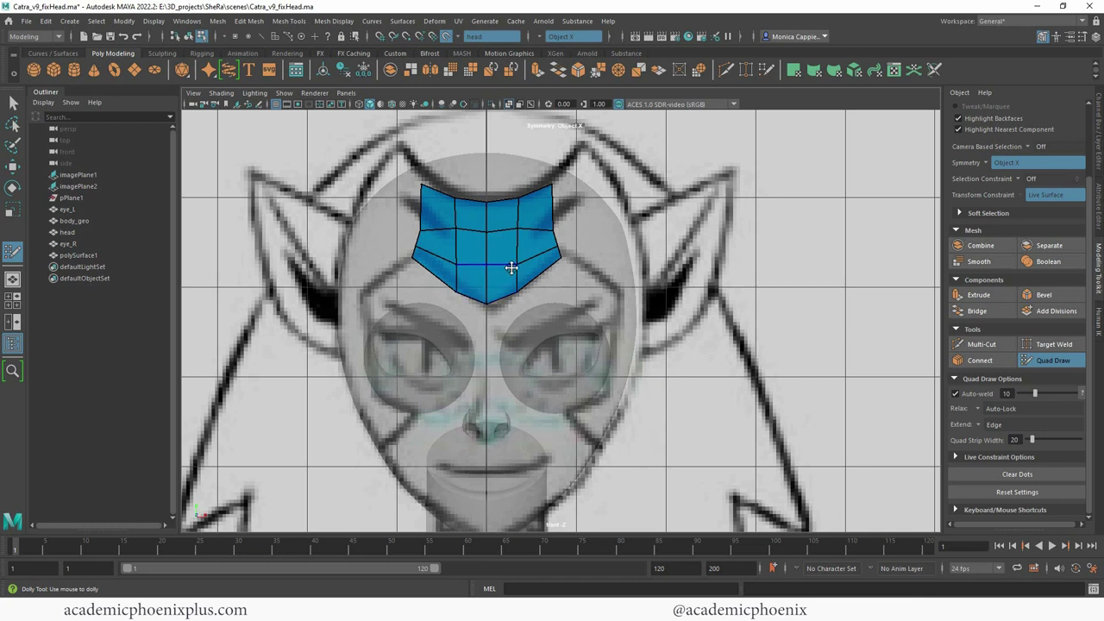
mouse_move(495, 239)
shift+mouse_down()
mouse_move(430, 241)
mouse_move(510, 235)
mouse_move(456, 276)
shift+mouse_up()
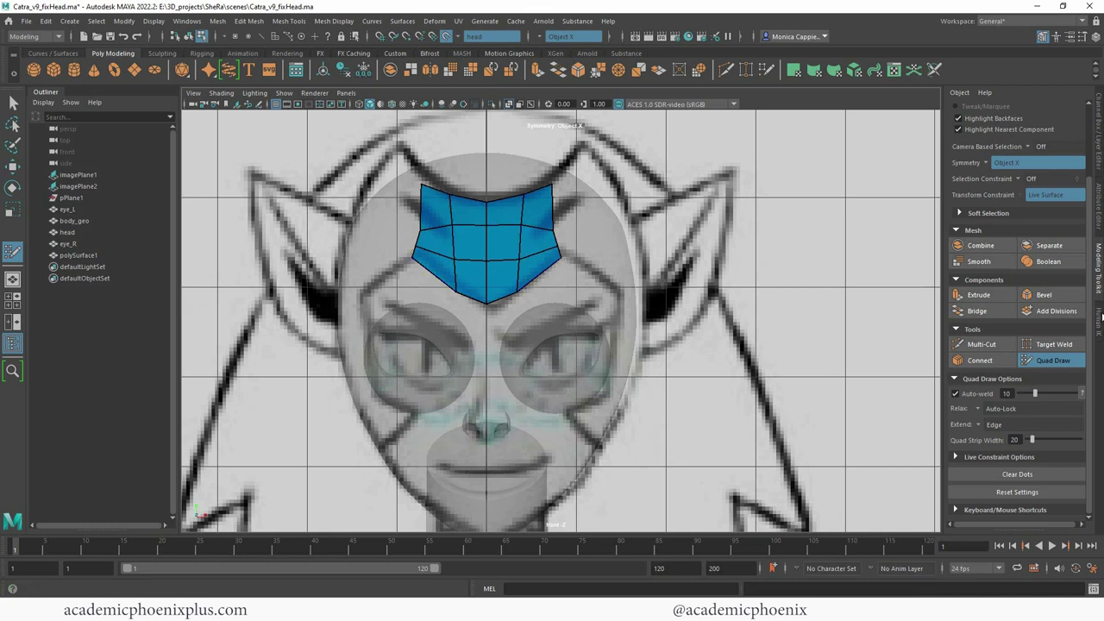
Step: Review the Quad Draw keyboard and mouse shortcuts and preview inserting an edge loop across the forehead patch
click(954, 509)
drag(1091, 331, 1092, 498)
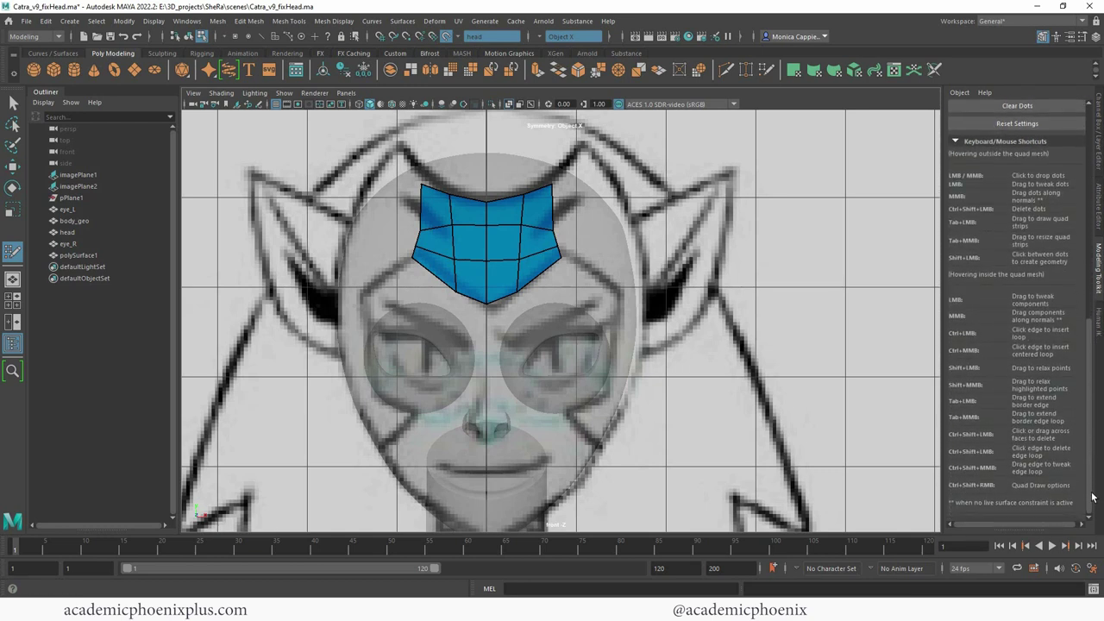
ctrl+click(543, 220)
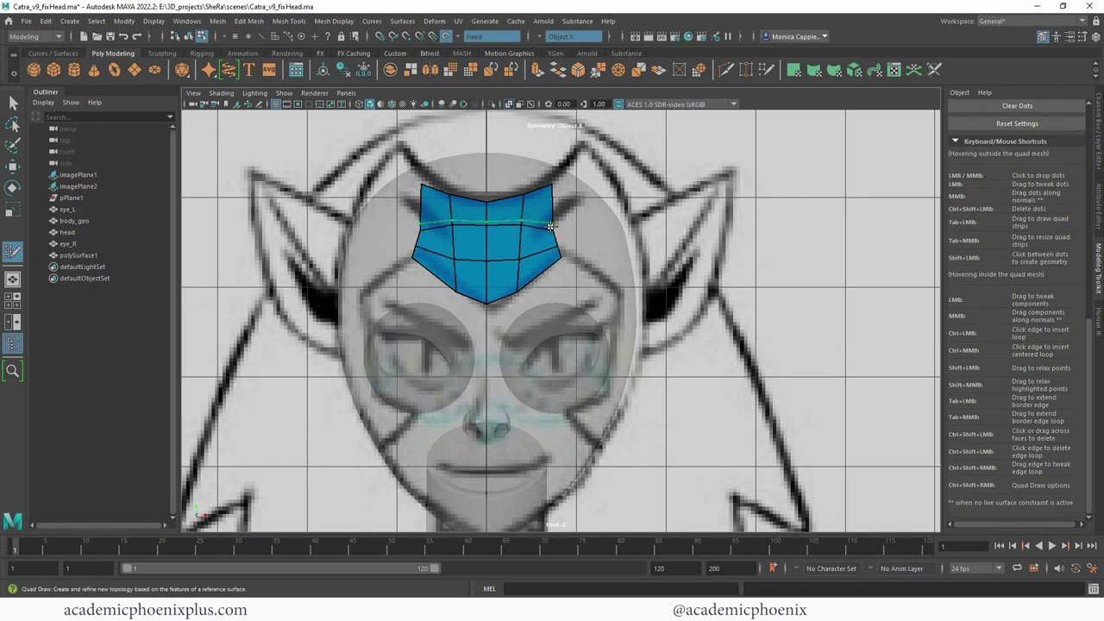
ctrl+click(529, 267)
drag(1088, 418, 1087, 295)
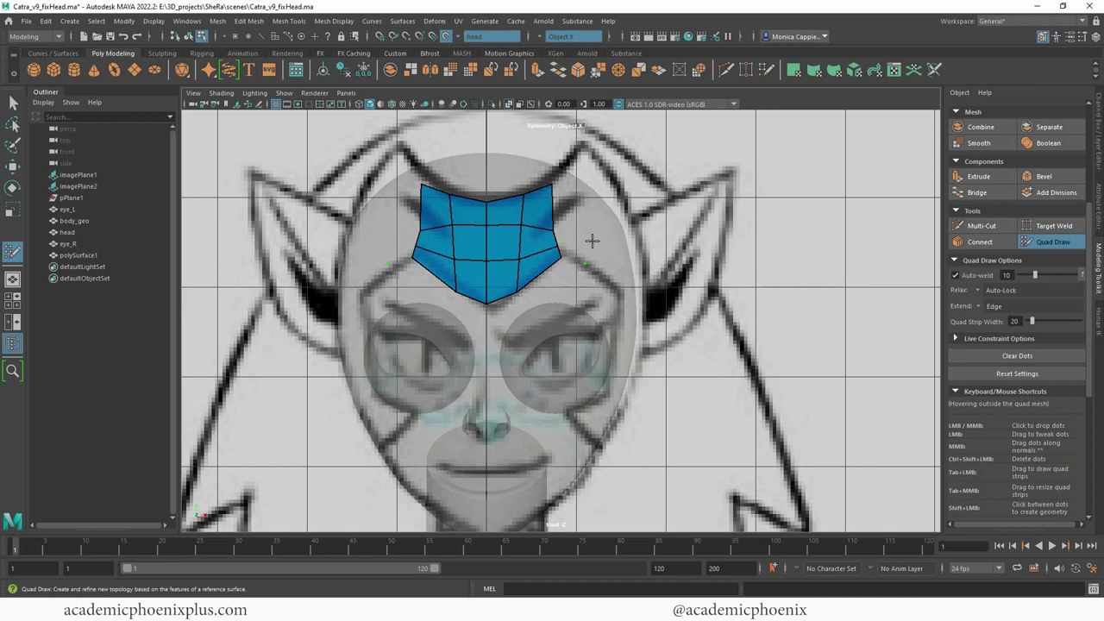
Step: Extend the forehead patch outward with a mirrored column of three quads and weld the gap between them
shift+click(567, 205)
shift+click(574, 241)
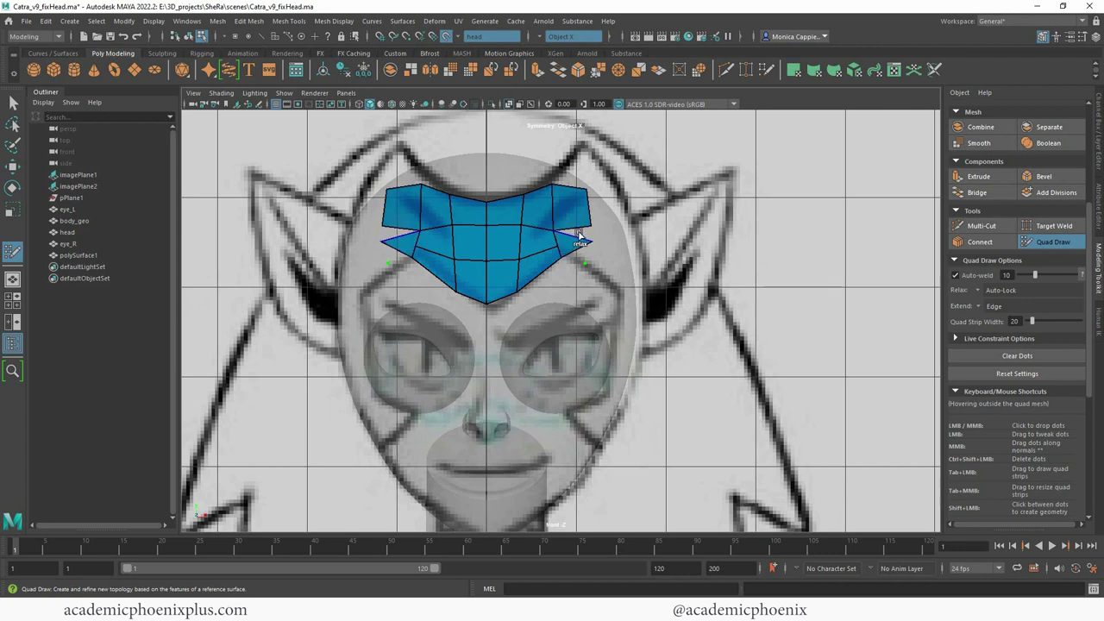
drag(579, 237, 574, 235)
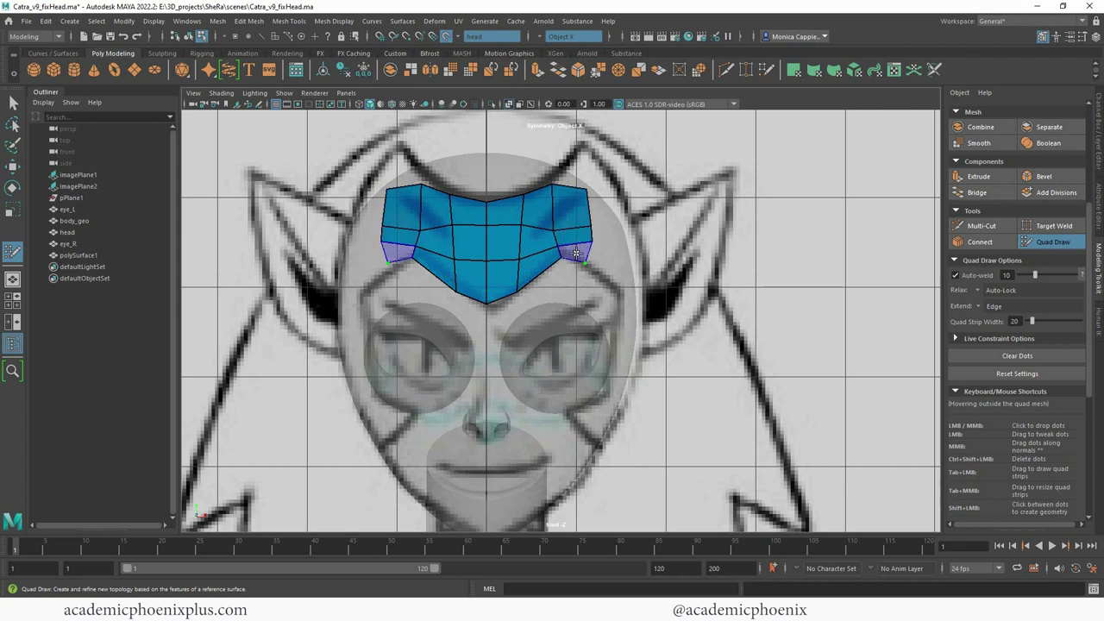
shift+click(576, 251)
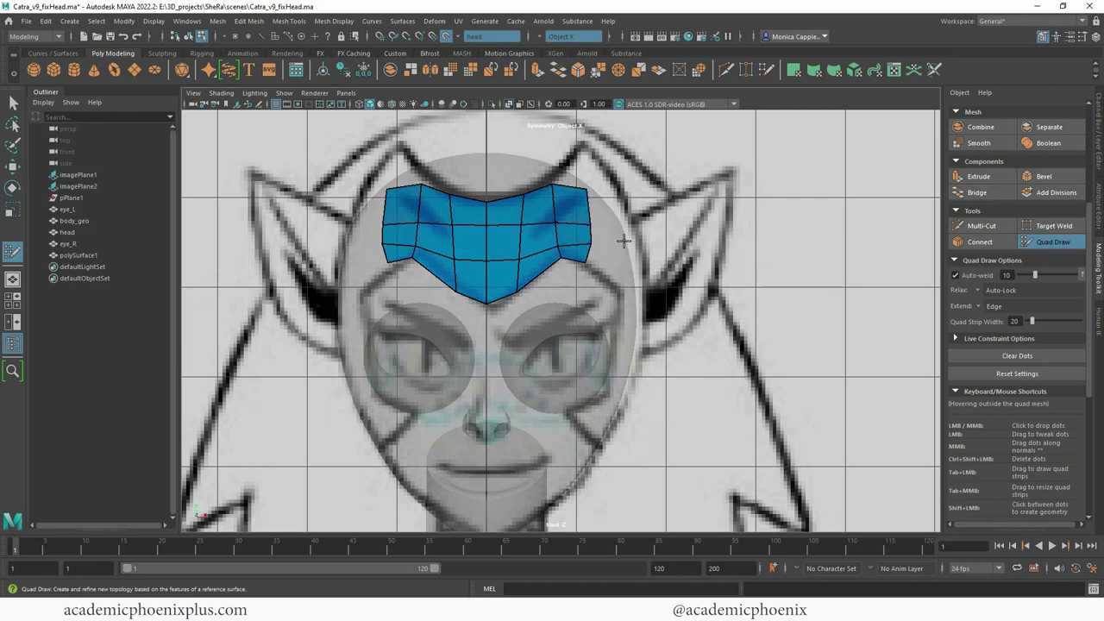
Step: Arrange the viewports in the Three Panes Split Left layout
click(14, 304)
click(346, 92)
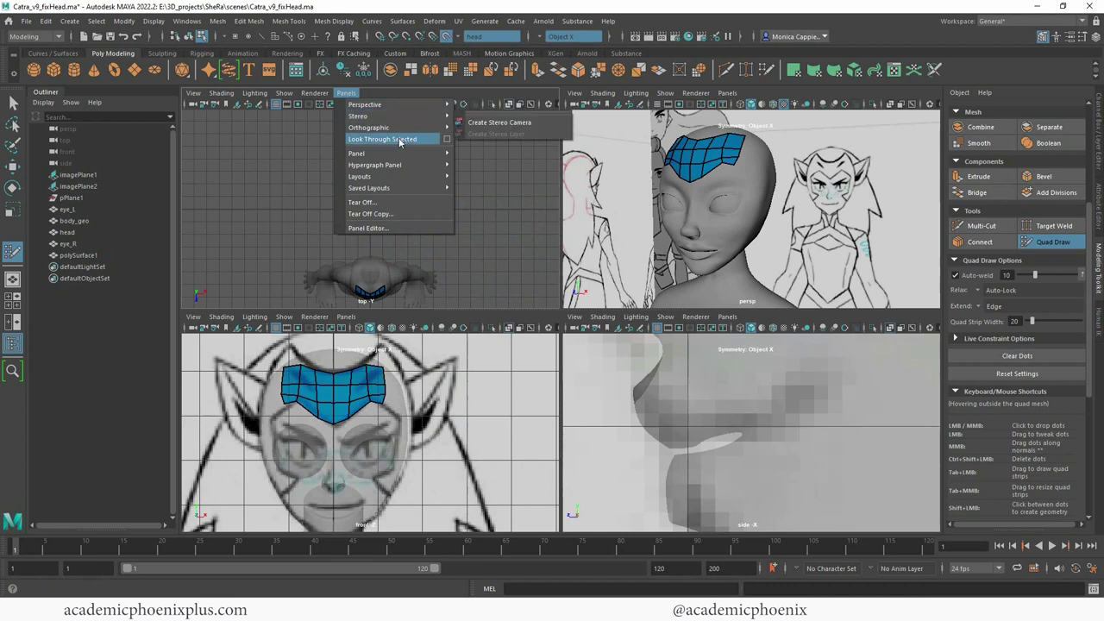
mouse_move(411, 111)
mouse_move(416, 177)
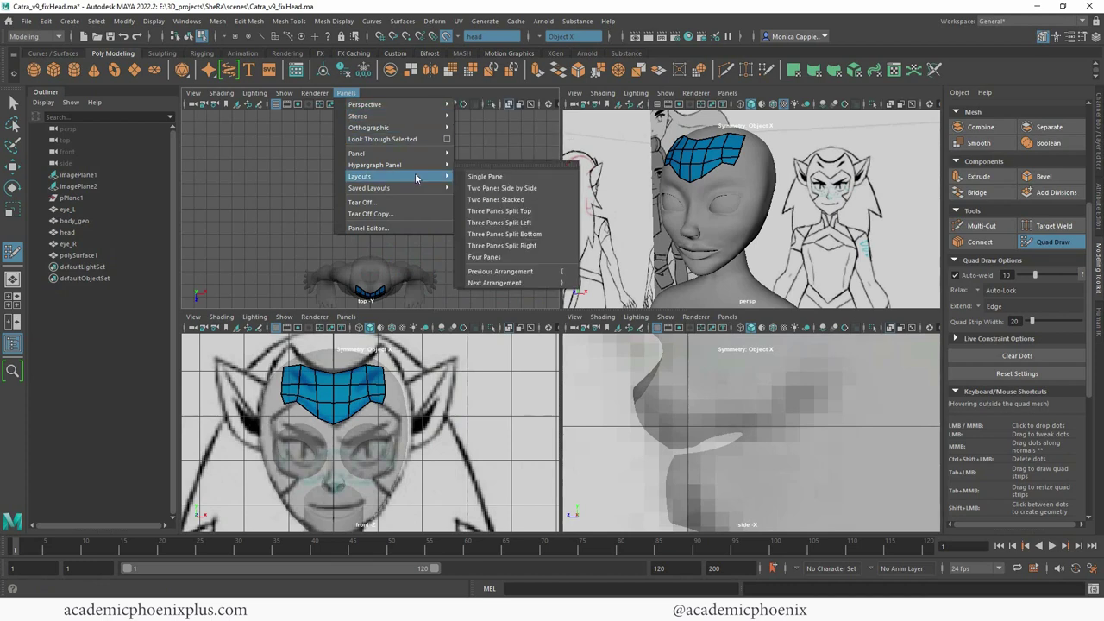
click(522, 211)
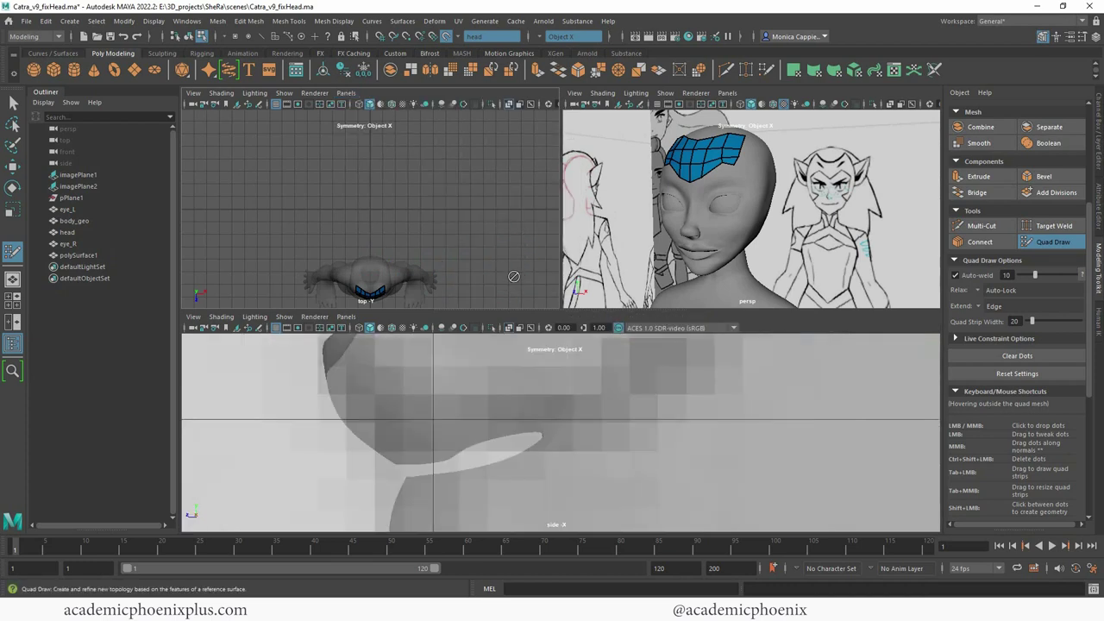
click(346, 92)
mouse_move(416, 177)
click(518, 222)
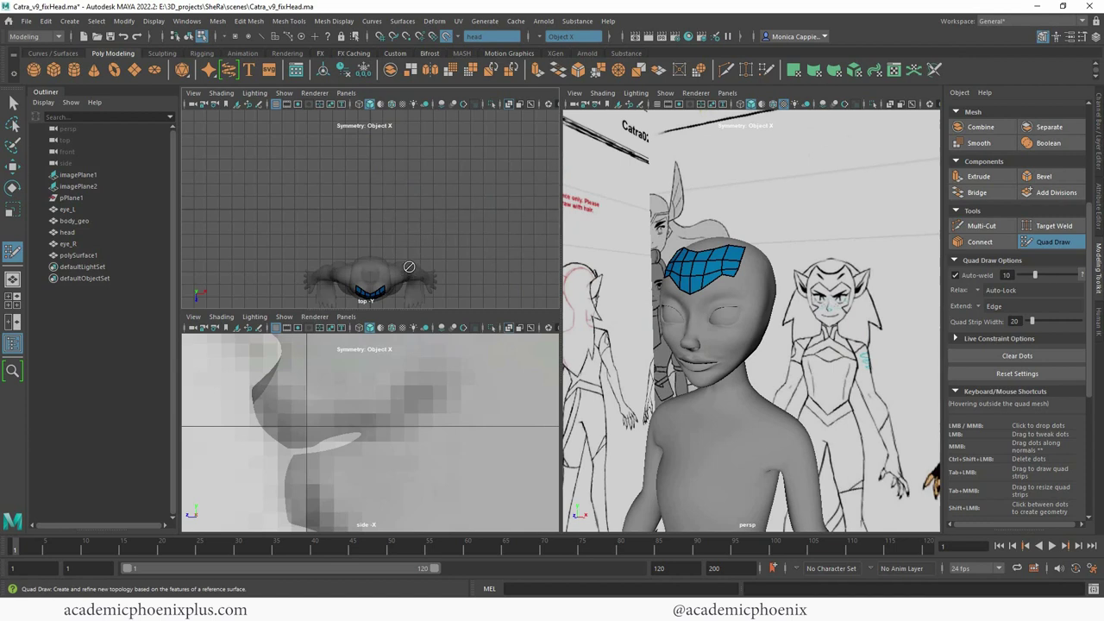
Step: Replace the top view with the front orthographic view in its pane
click(346, 92)
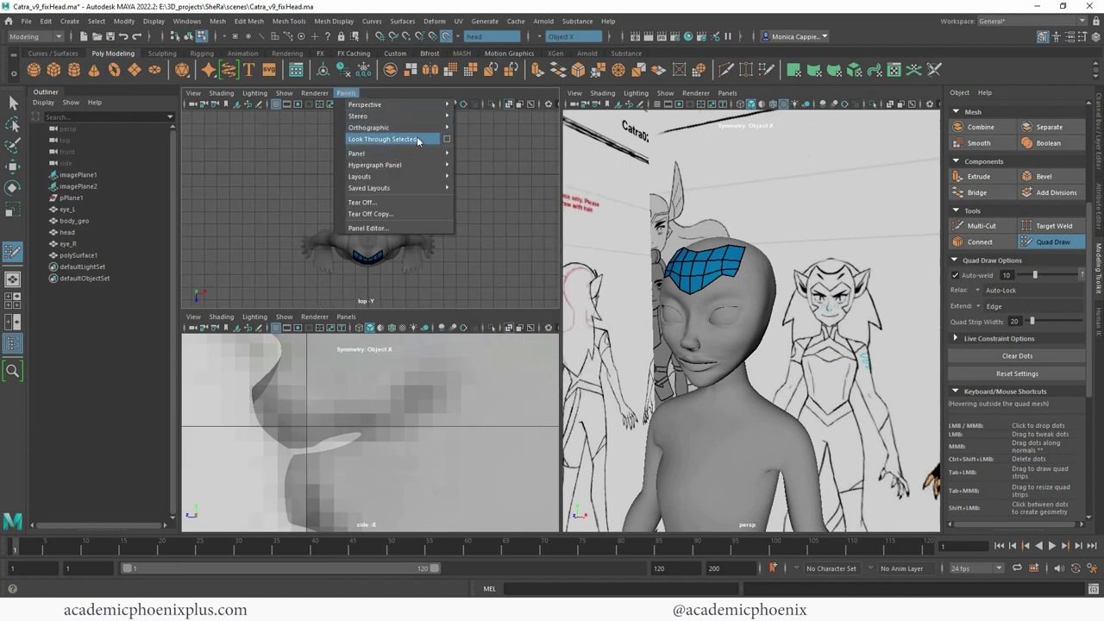
mouse_move(434, 129)
click(488, 131)
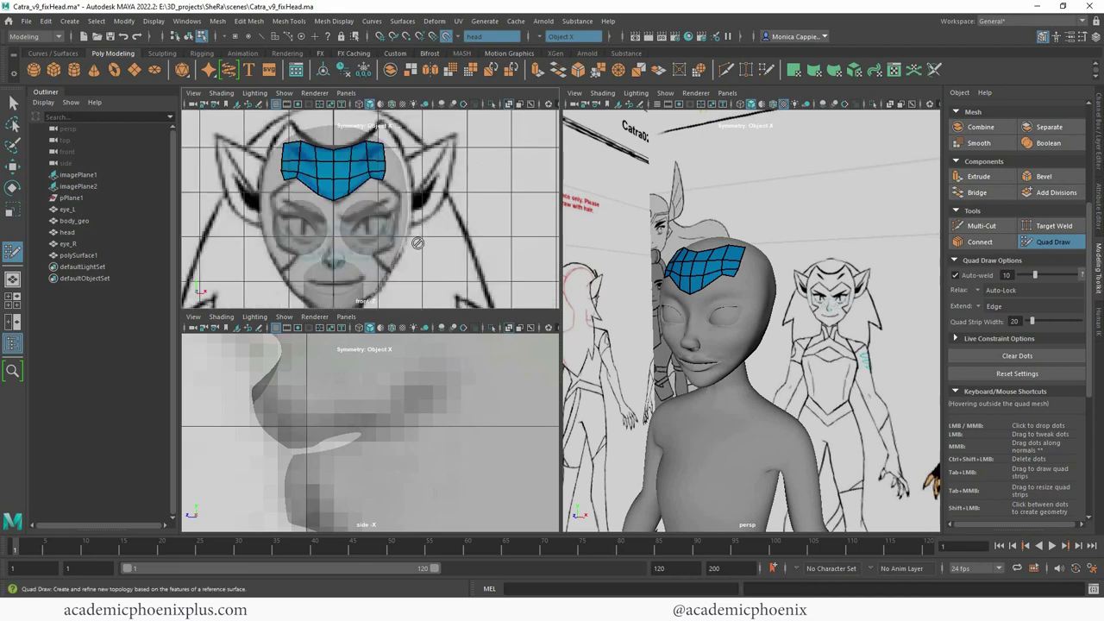
Step: Extend the forehead patch around the temple with two mirrored columns of three quads each, working in the side view
scroll(363, 444, down, 5)
scroll(362, 444, up, 4)
alt+middle_drag(390, 358, 337, 484)
scroll(371, 492, up, 2)
alt+middle_drag(410, 455, 395, 430)
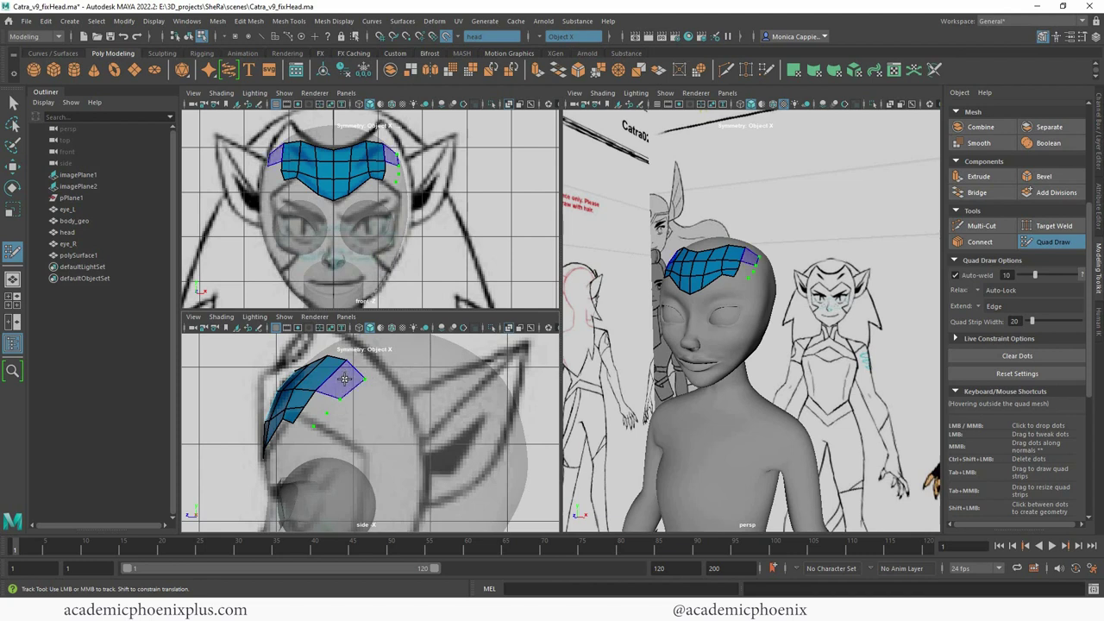
shift+click(343, 379)
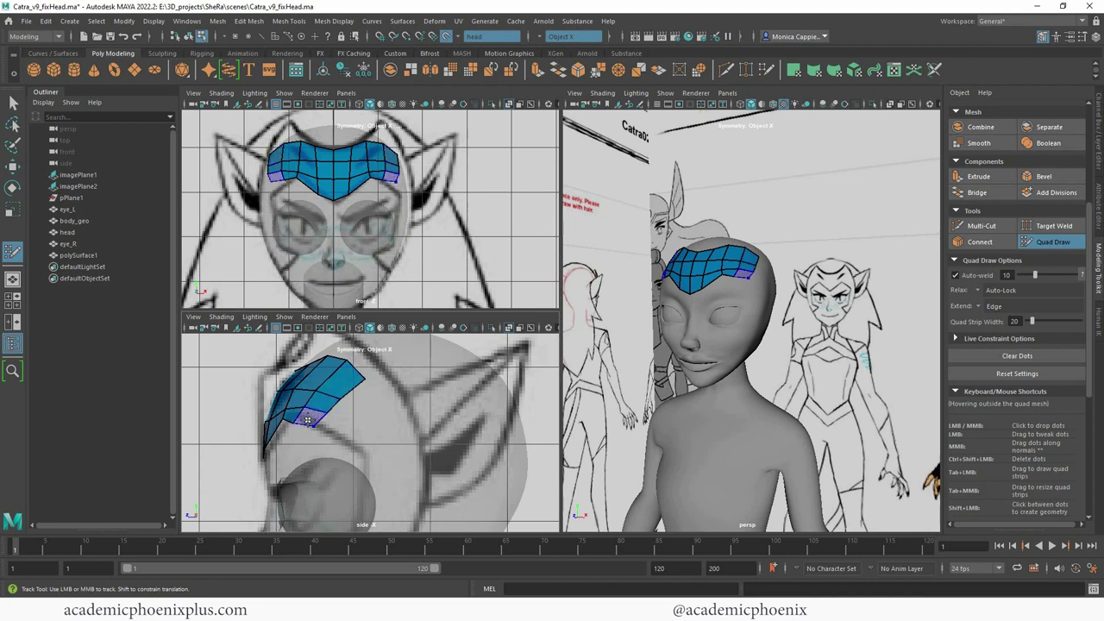
click(358, 428)
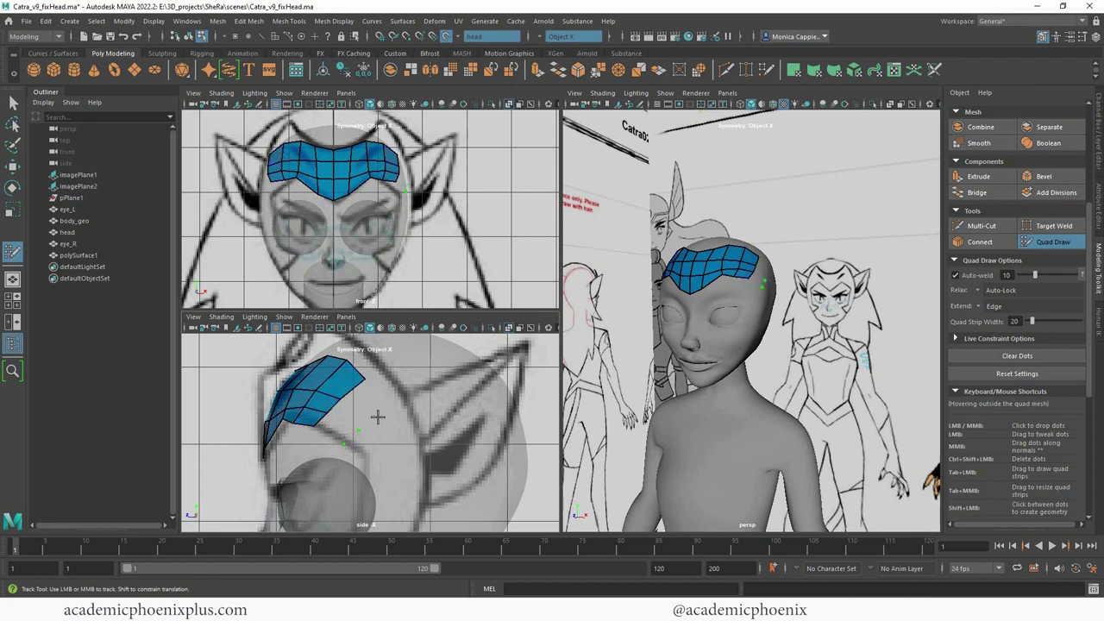
shift+click(379, 402)
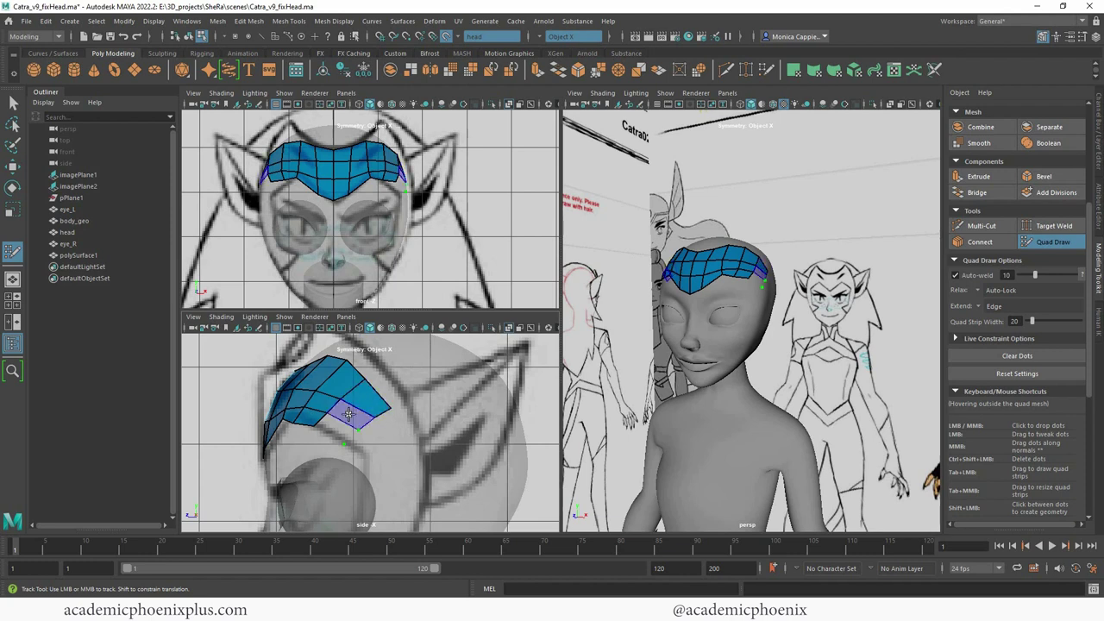
alt+middle_drag(354, 352, 369, 380)
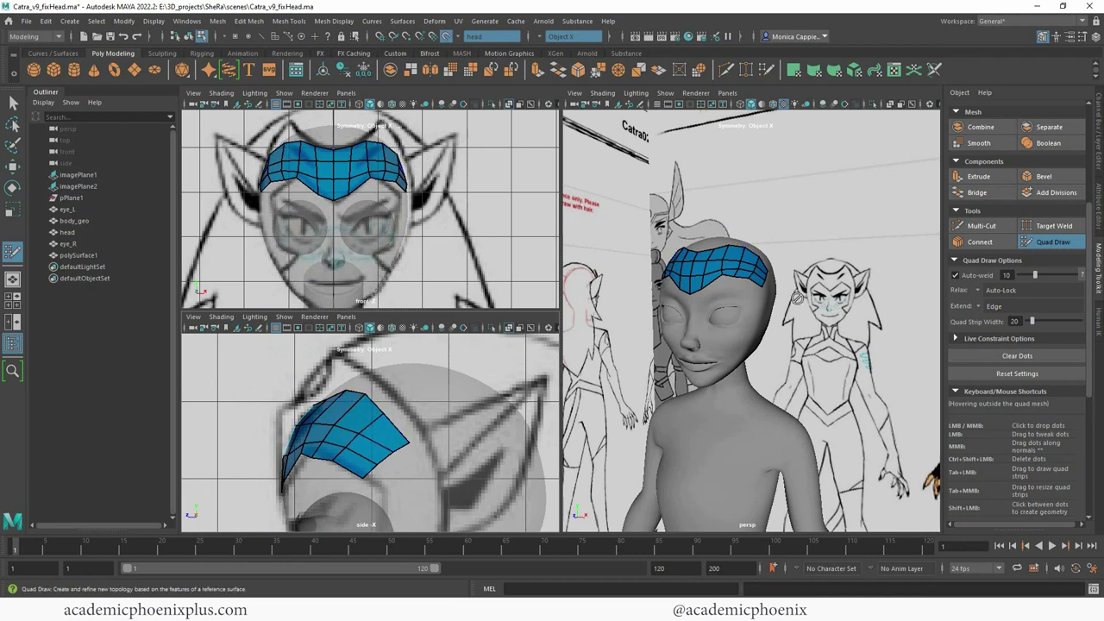
Step: Move the end points of the temple strip outward and down along the mask outline in the side drawing
alt+drag(798, 299, 715, 302)
alt+middle_drag(353, 461, 353, 393)
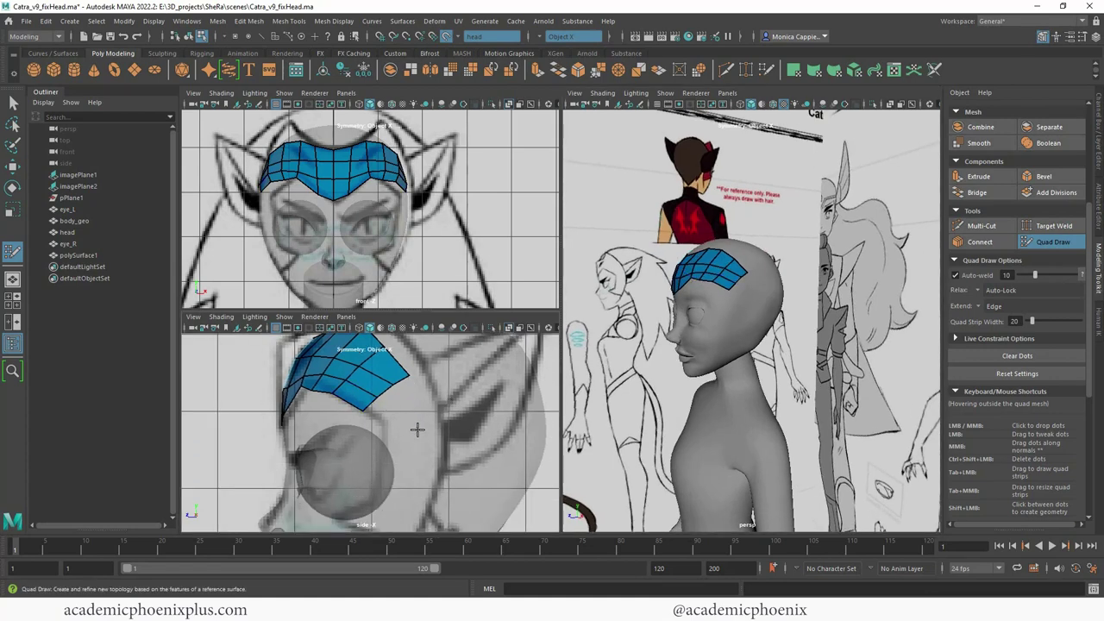
alt+middle_drag(418, 403, 471, 380)
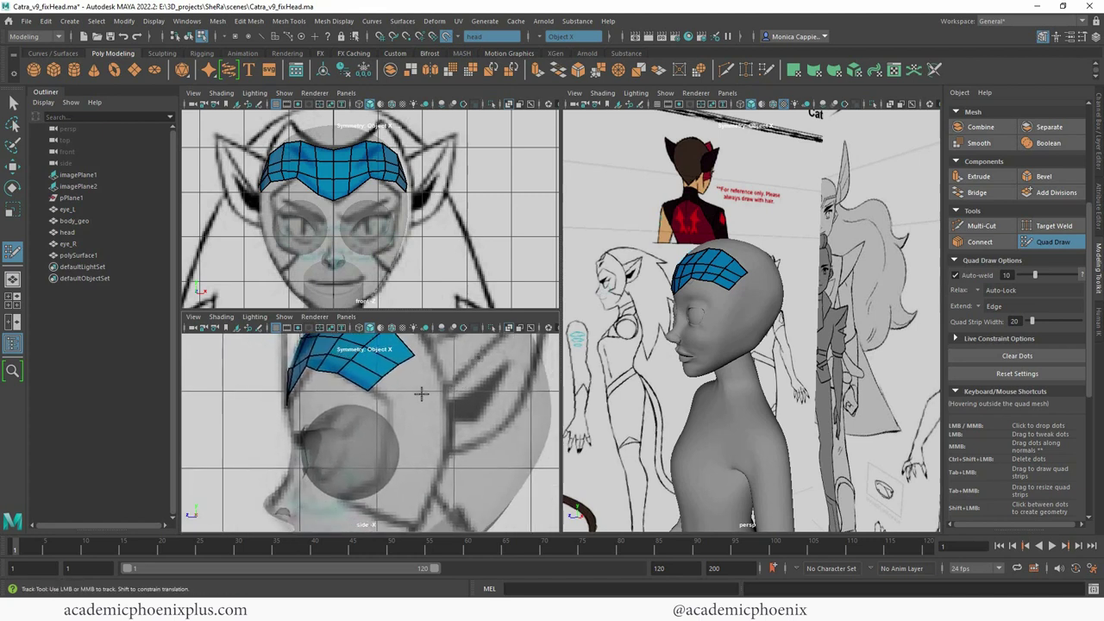
mouse_move(380, 388)
mouse_down()
mouse_move(396, 393)
mouse_move(424, 366)
mouse_up()
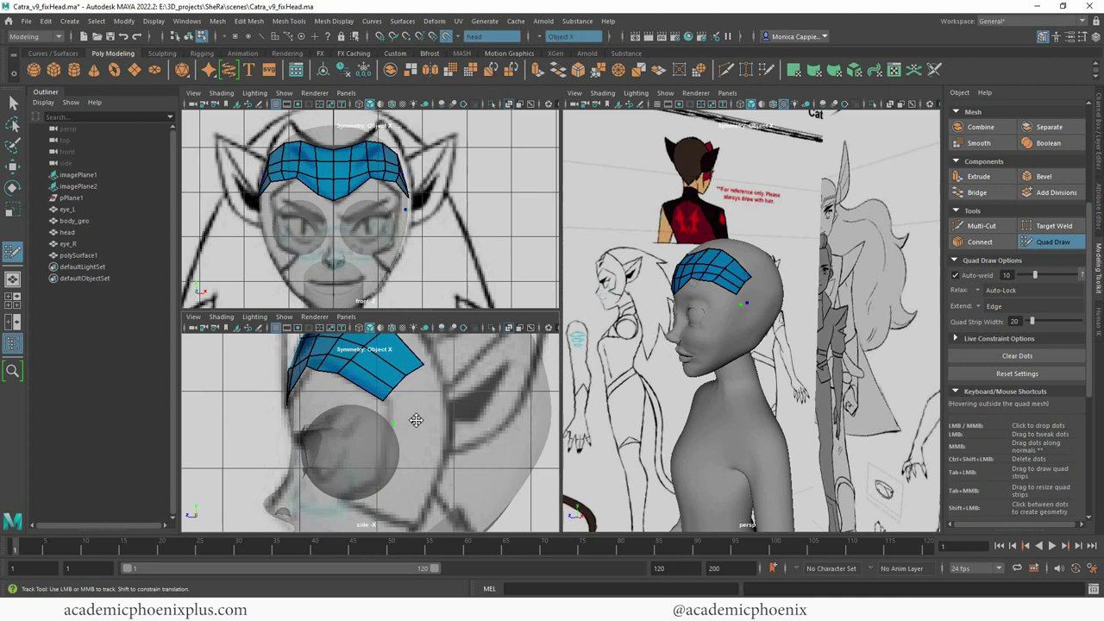
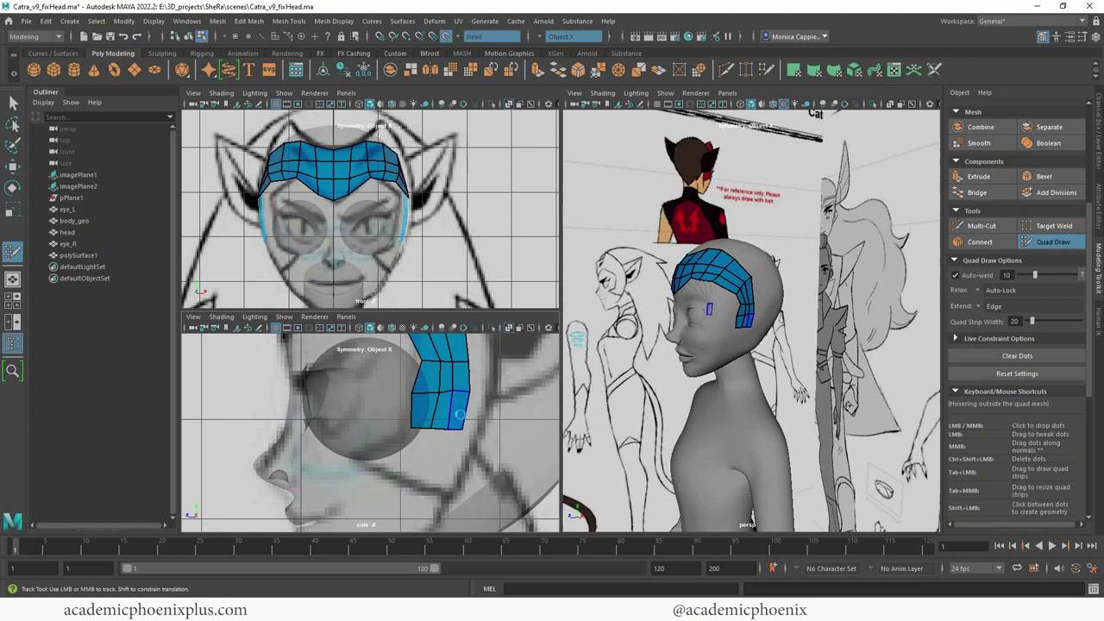
Step: Extend the side strip below the eye toward the cheek with two mirrored rows of three quads each
shift+click(409, 440)
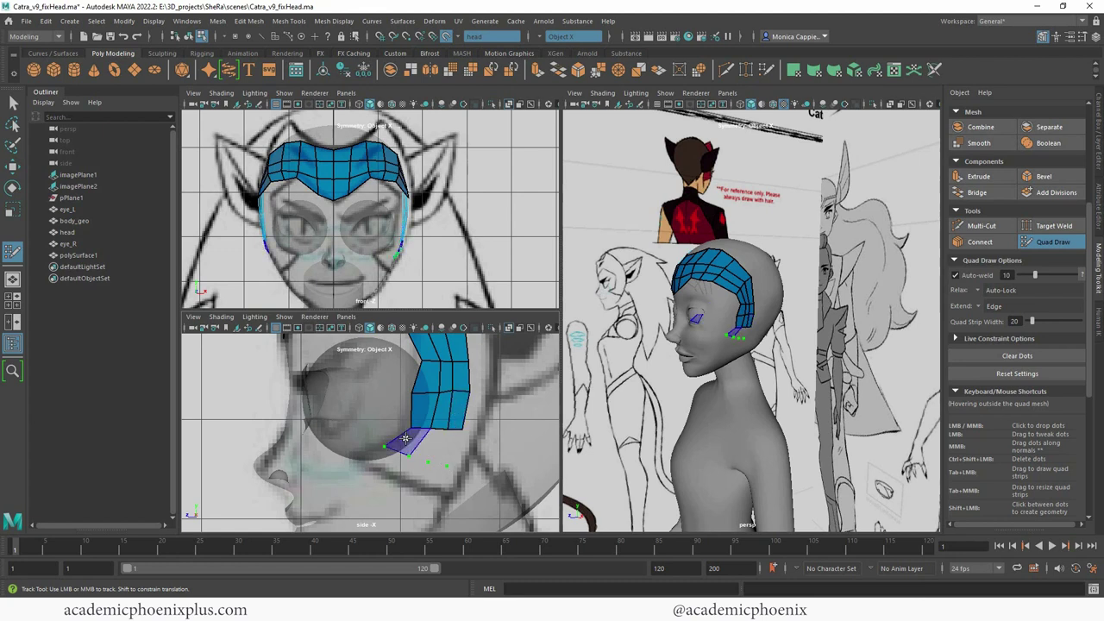
shift+click(430, 442)
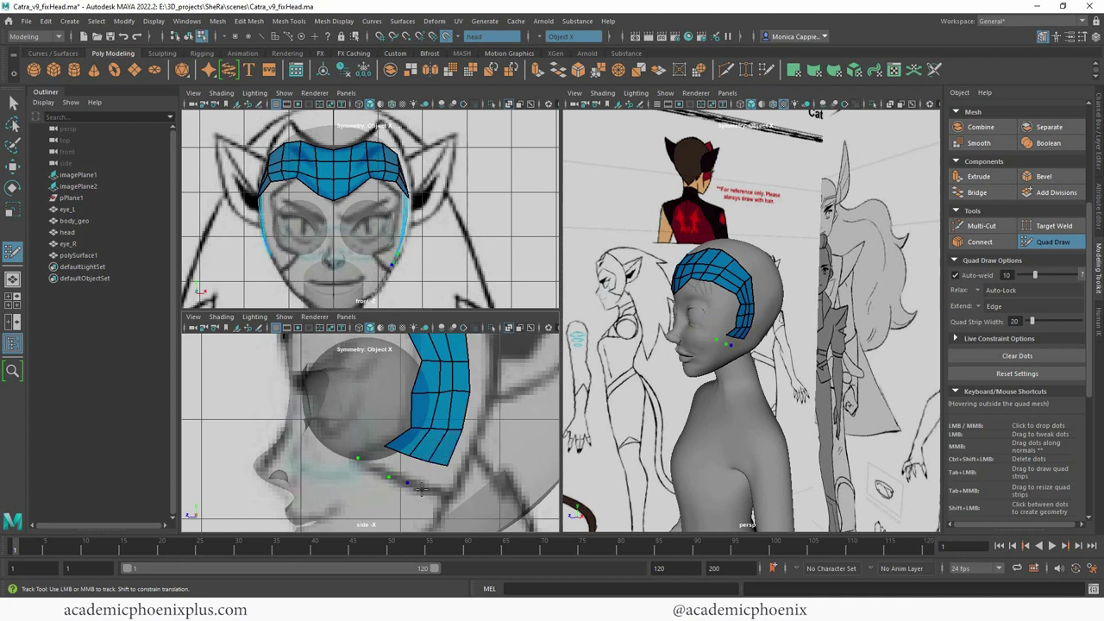
shift+click(408, 470)
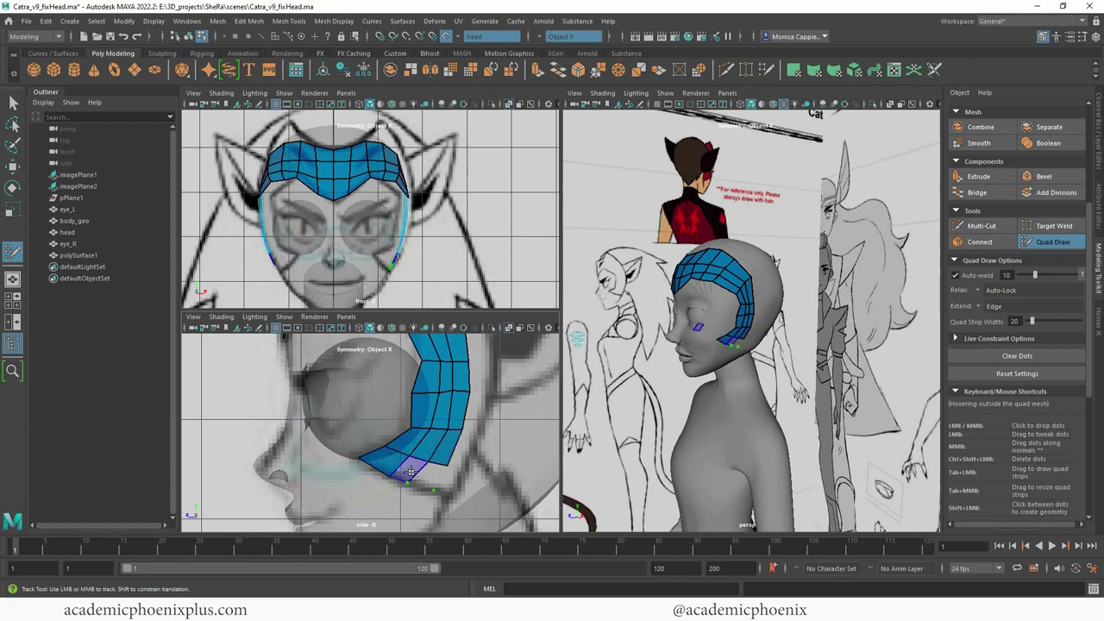
shift+click(411, 471)
shift+click(433, 481)
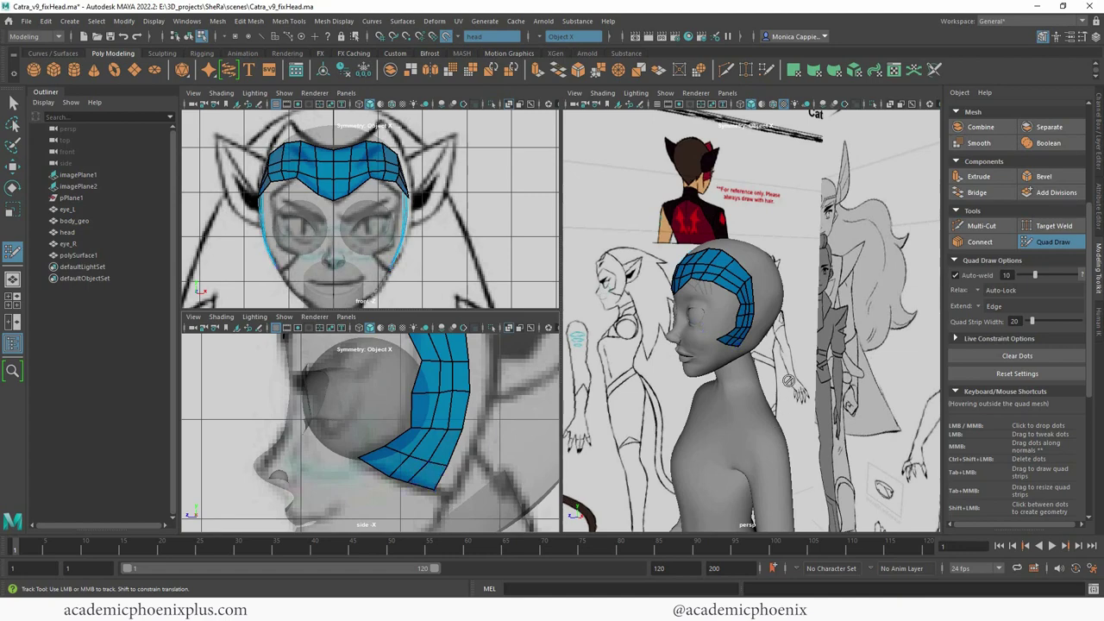
Step: Pull the inner edge points of the side strip forward toward the eye to widen the mask there
alt+drag(788, 380, 854, 385)
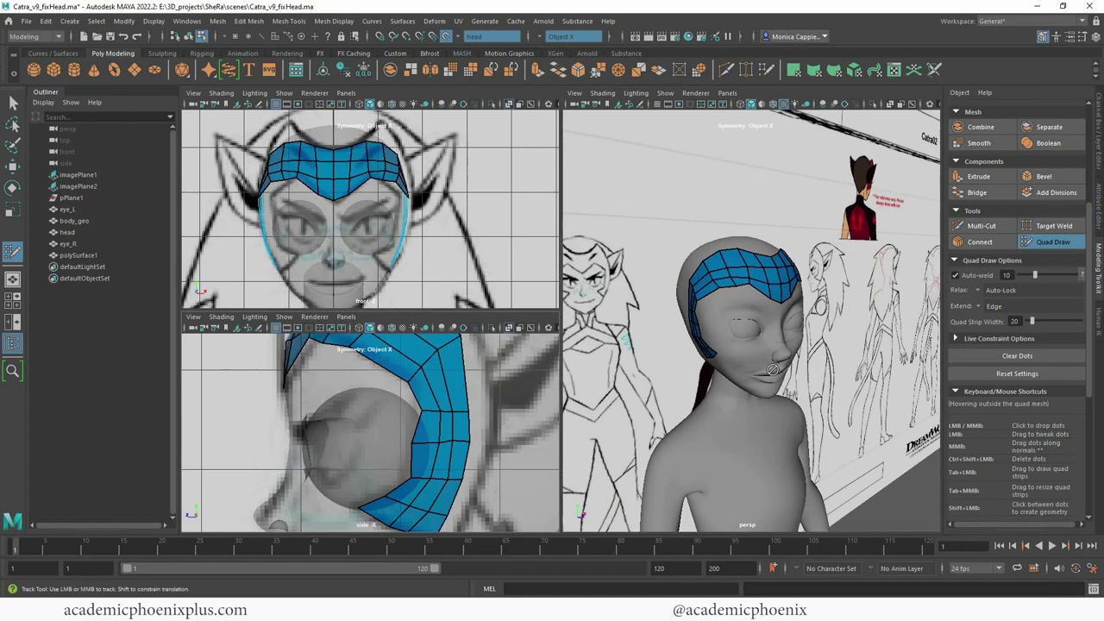
alt+drag(653, 389, 537, 353)
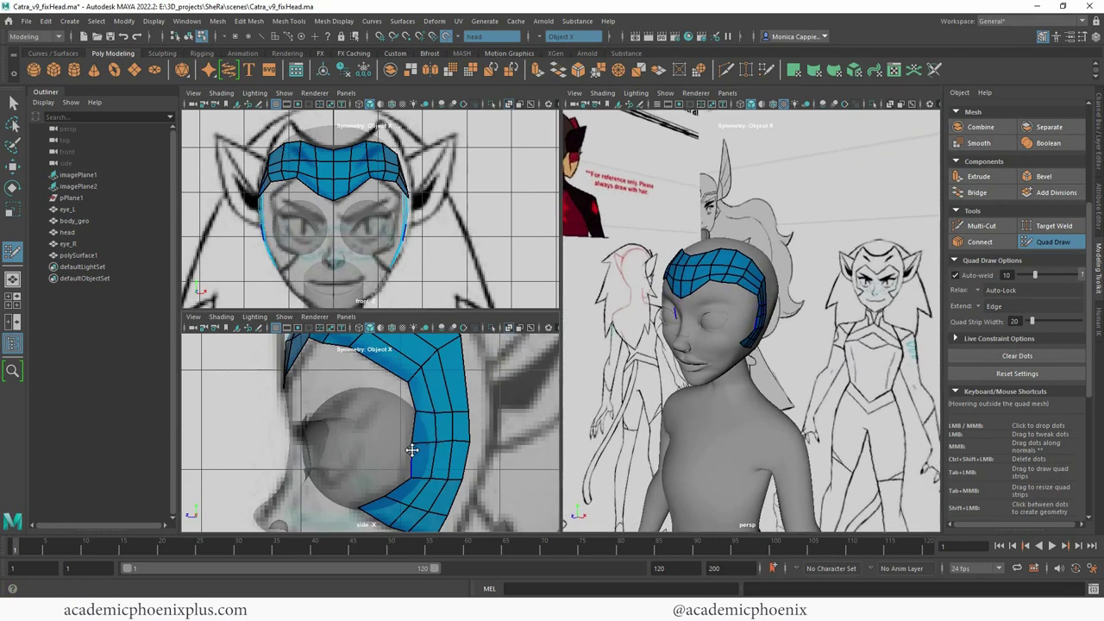
alt+middle_drag(427, 198, 425, 236)
alt+right_drag(426, 235, 466, 209)
alt+middle_drag(466, 209, 376, 202)
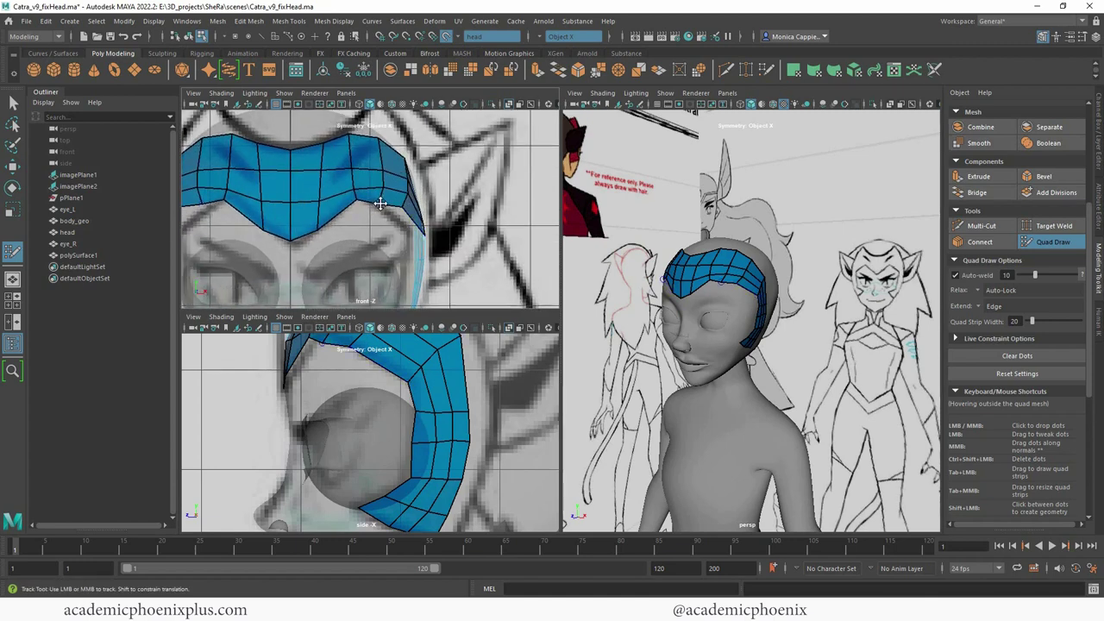
mouse_move(742, 285)
alt+right_down()
mouse_move(773, 269)
mouse_move(768, 258)
alt+right_up()
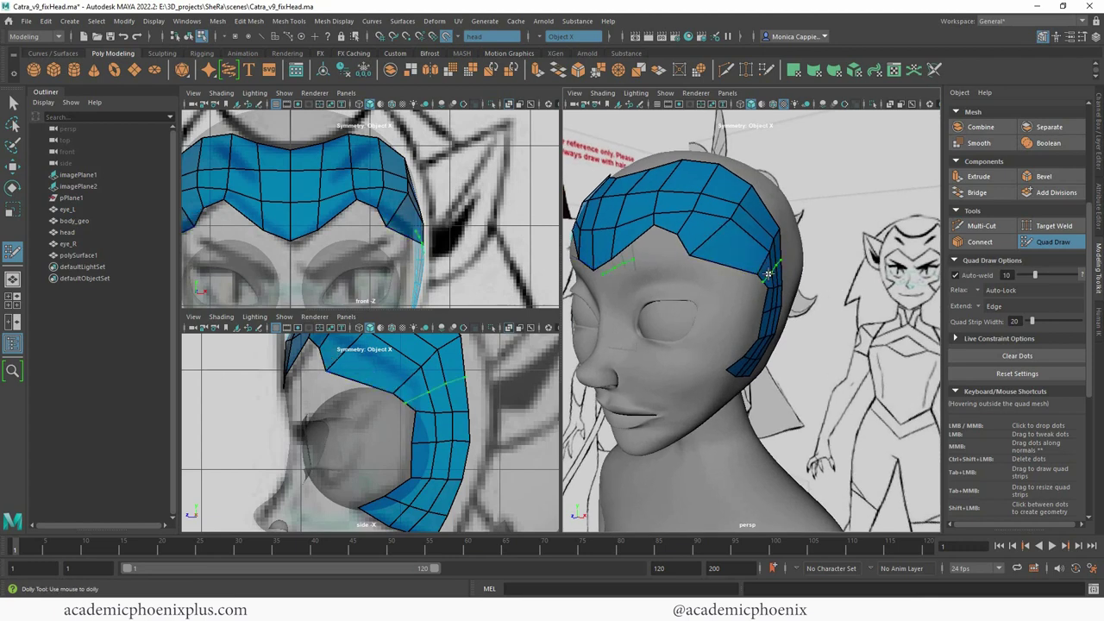
key(ctrl+z)
drag(766, 266, 730, 286)
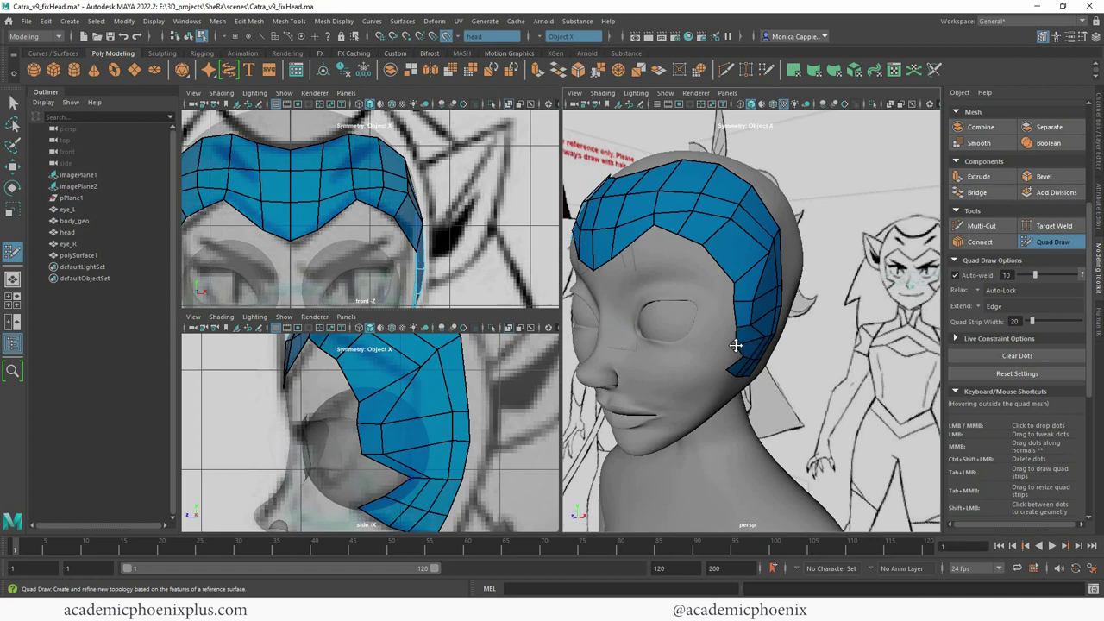
Step: Pull the side strip's lowest inner points forward across the cheek to start the mask's pointed tip
alt+middle_drag(348, 474, 392, 412)
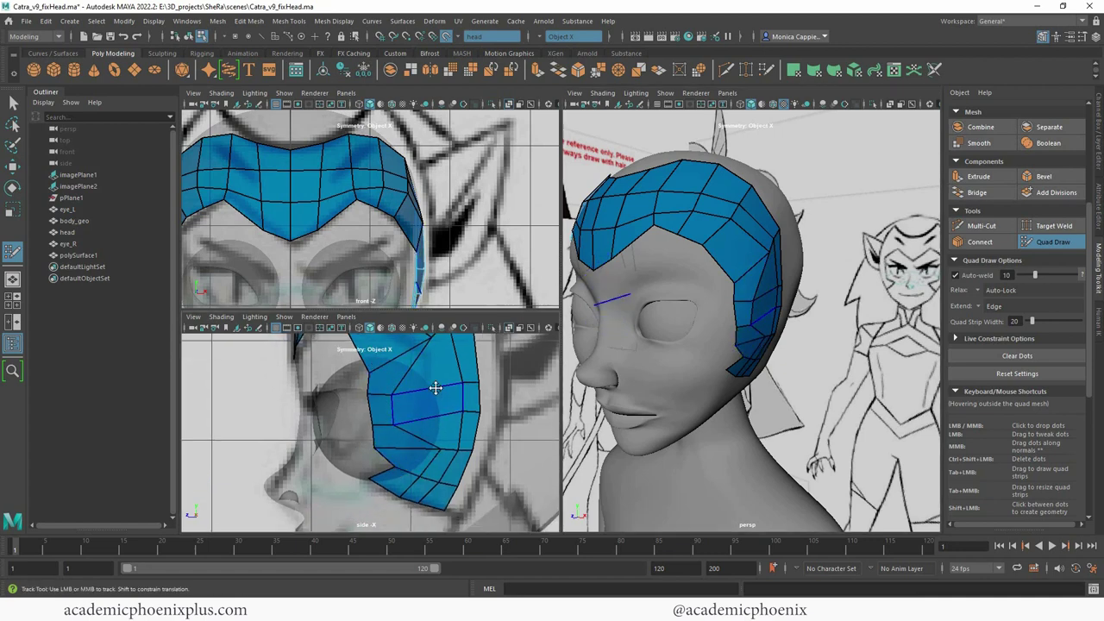
alt+middle_drag(496, 250, 496, 164)
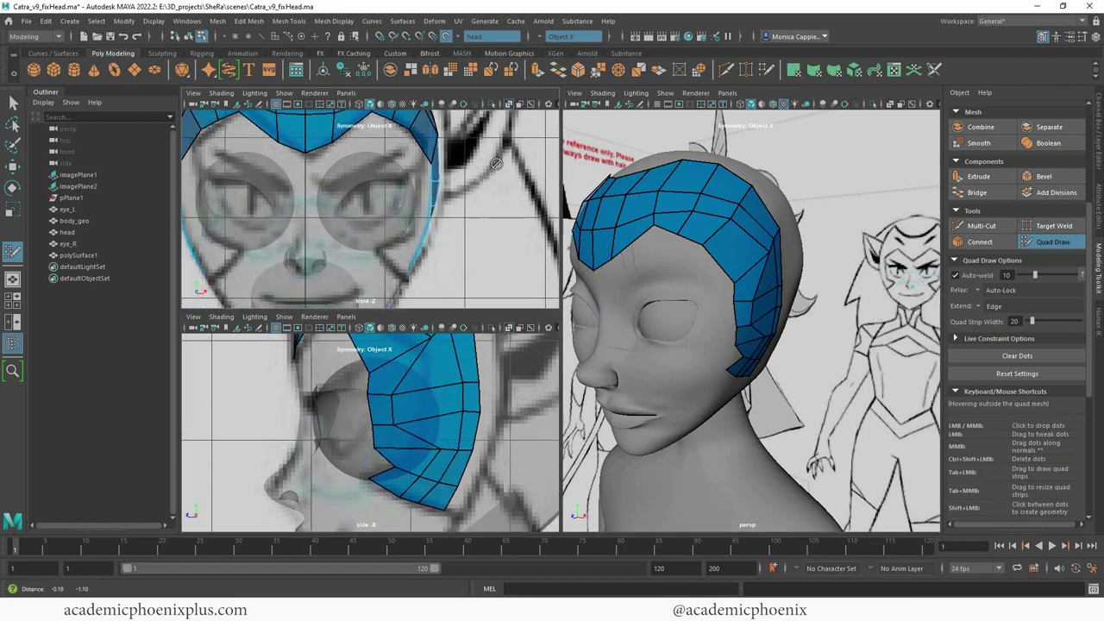
alt+middle_drag(367, 480, 379, 450)
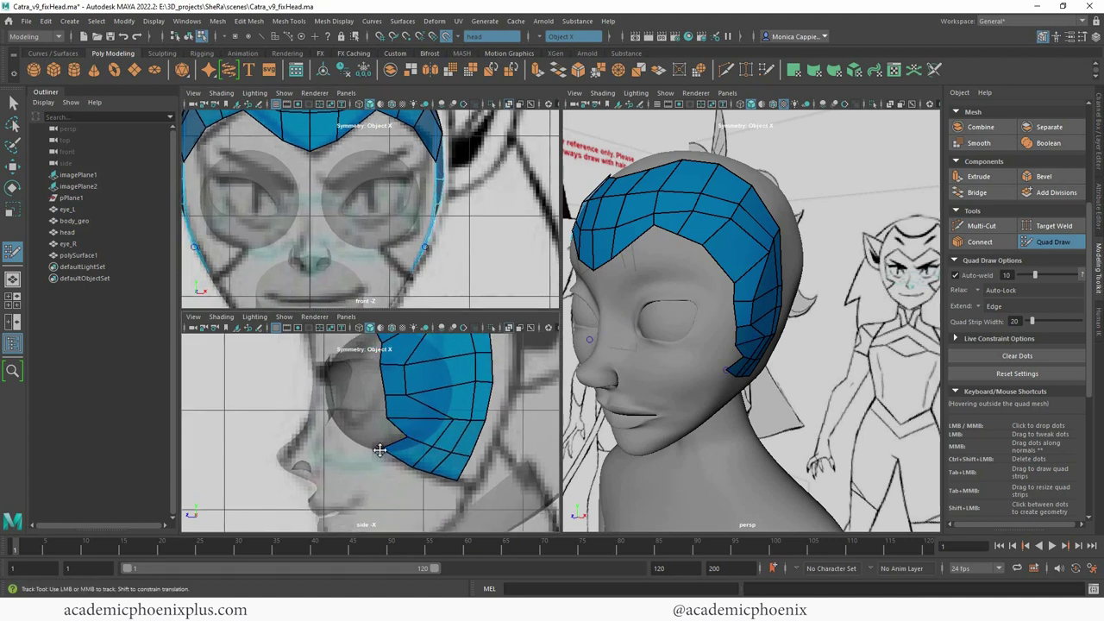
alt+drag(885, 329, 691, 329)
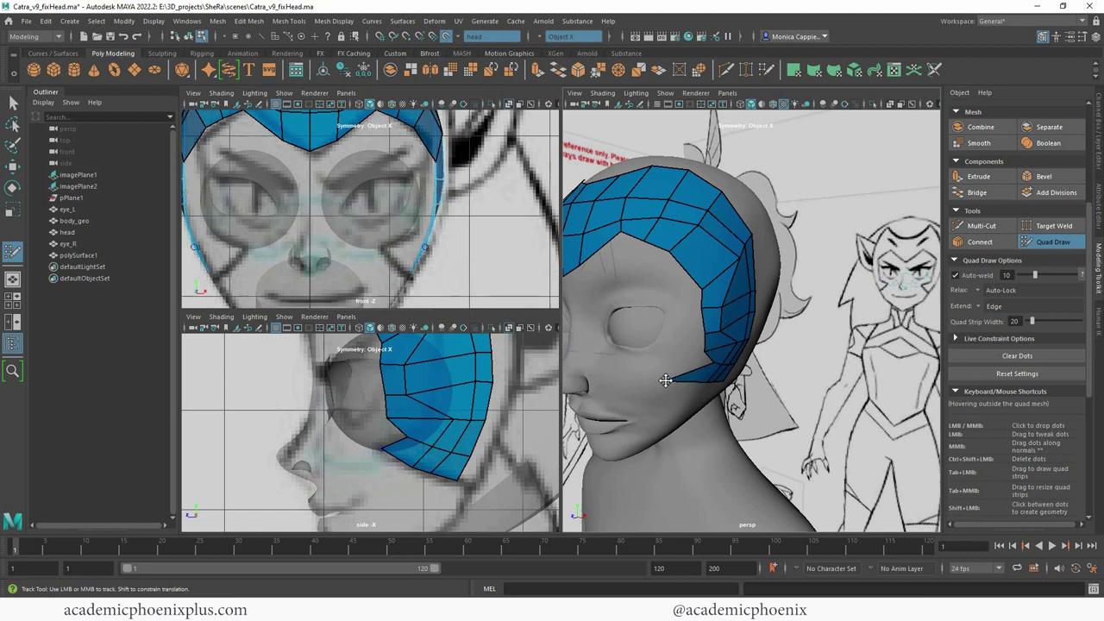
click(666, 381)
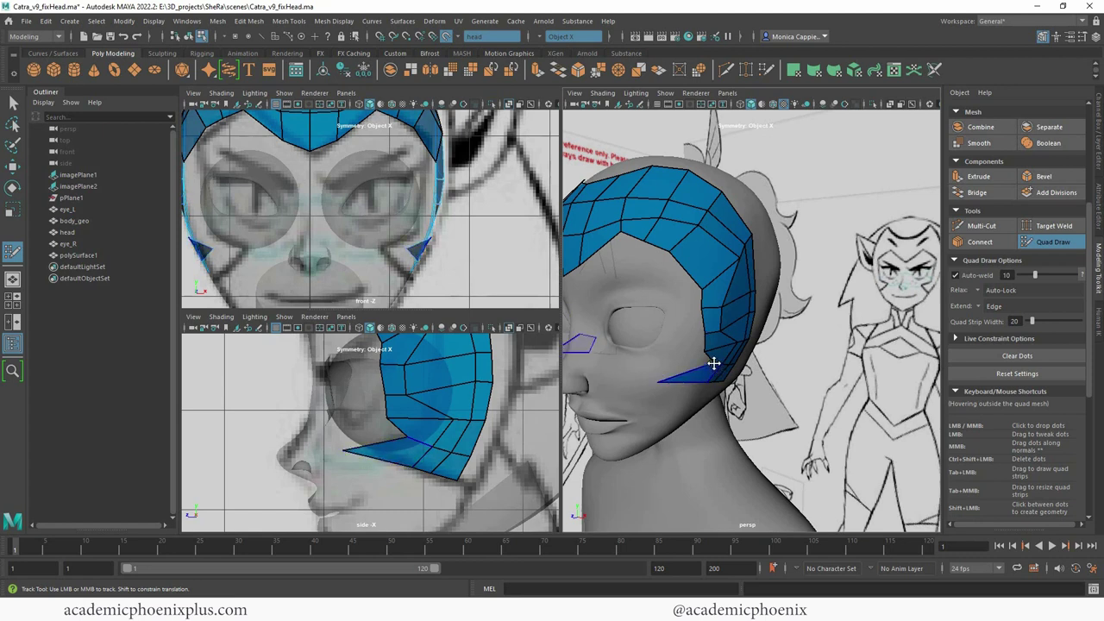
mouse_move(713, 363)
mouse_down()
mouse_move(682, 364)
mouse_move(684, 346)
mouse_up()
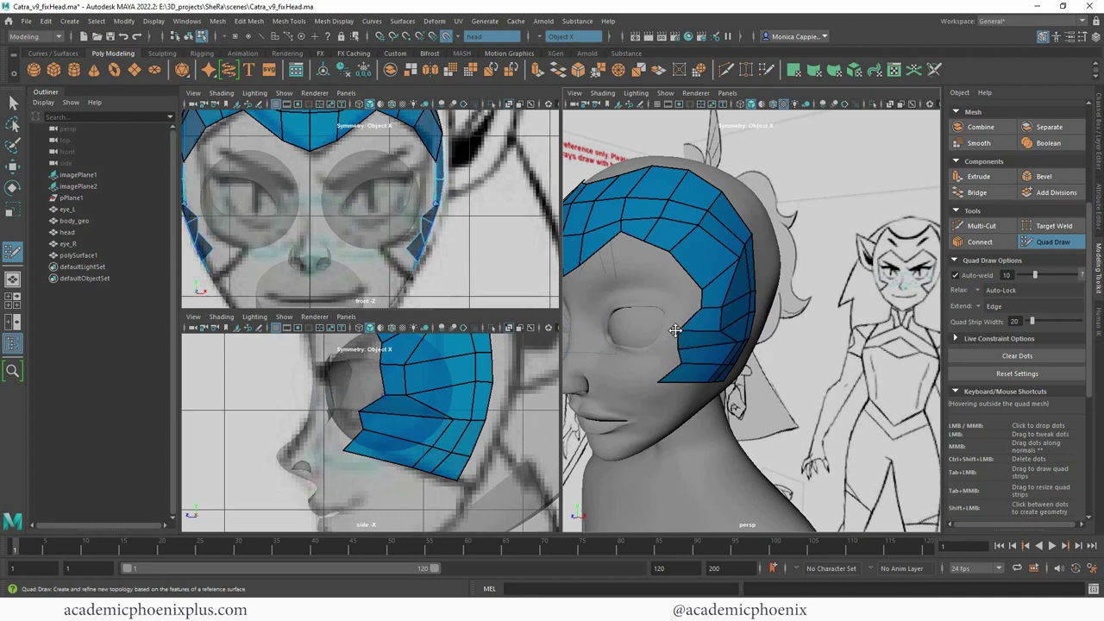
Step: Refine the inner edge beside the eye, then stretch the cheek tip and its lower edge point toward the nose
shift+click(707, 308)
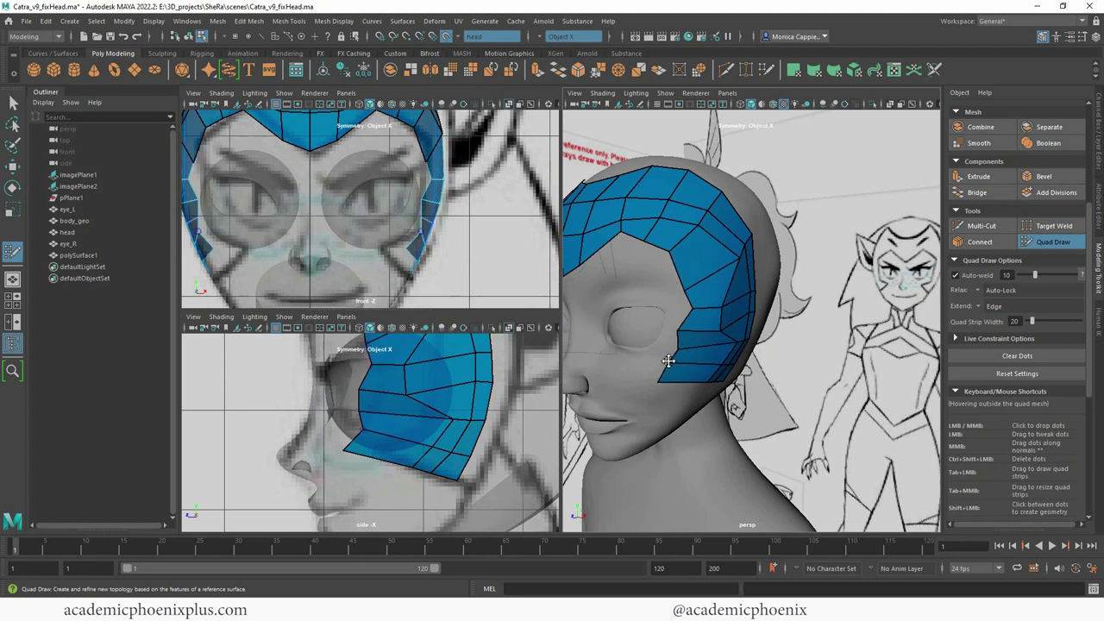
drag(669, 361, 637, 386)
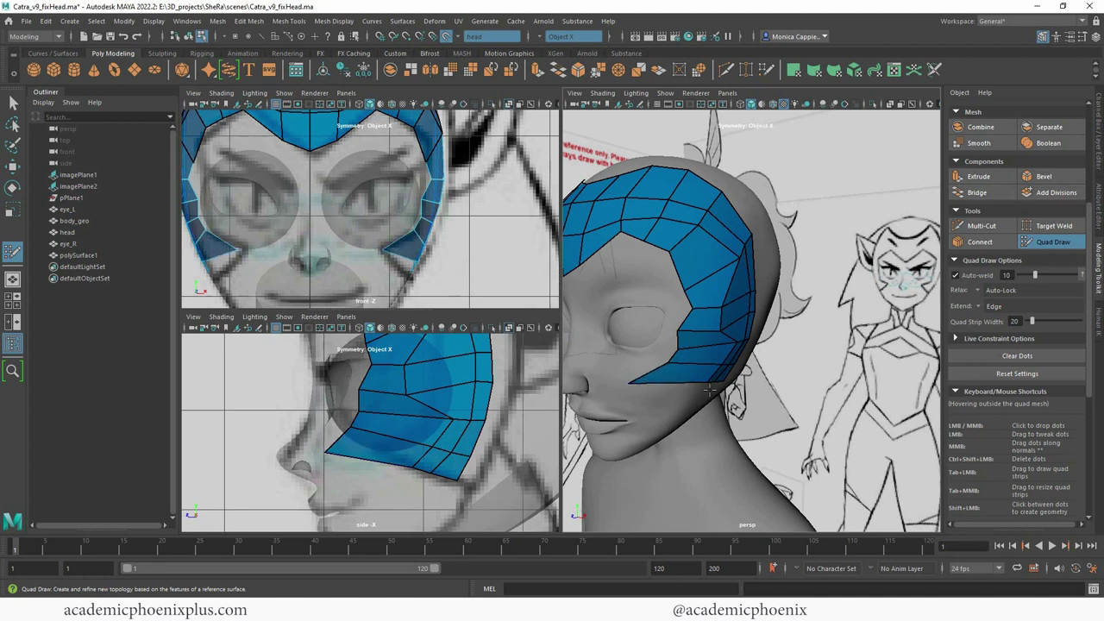
drag(706, 383, 663, 389)
mouse_move(722, 367)
mouse_down()
mouse_move(693, 367)
mouse_move(708, 366)
mouse_up()
key(ctrl+z)
Step: Shift the interior points of the cheek area forward to even out the quad spacing
alt+right_drag(708, 365, 775, 359)
alt+drag(775, 359, 733, 338)
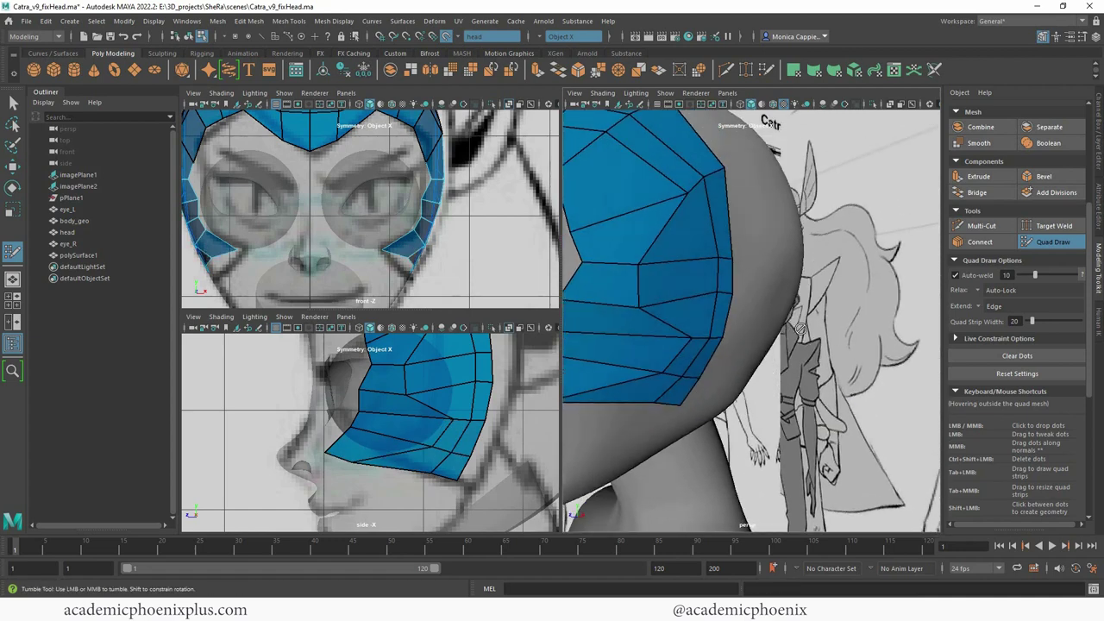
alt+middle_drag(733, 338, 809, 330)
drag(793, 324, 725, 320)
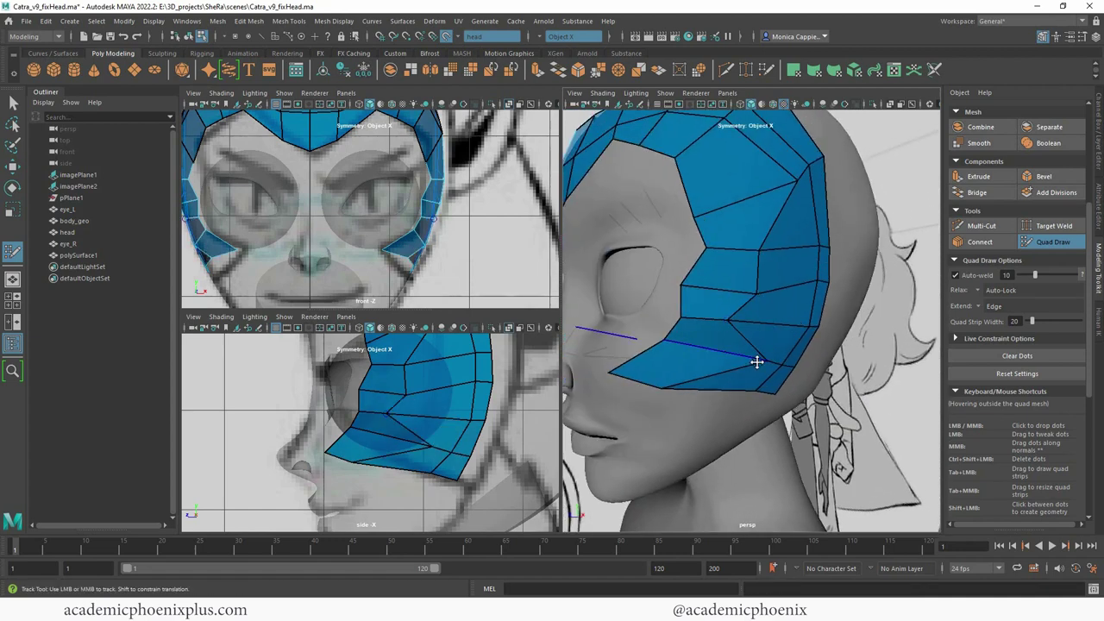
drag(769, 359, 708, 351)
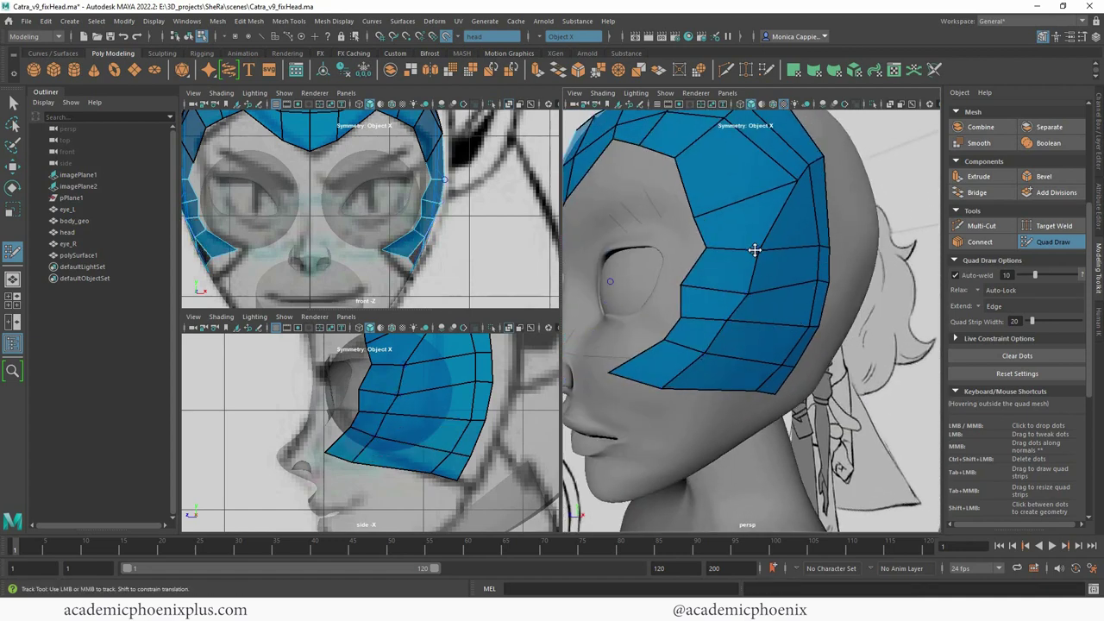
Step: Adjust the mask's interior points at the temple and relax the side quads to even out their spacing
mouse_move(773, 254)
alt+mouse_down()
mouse_move(786, 258)
mouse_move(723, 288)
alt+mouse_up()
drag(722, 206, 701, 221)
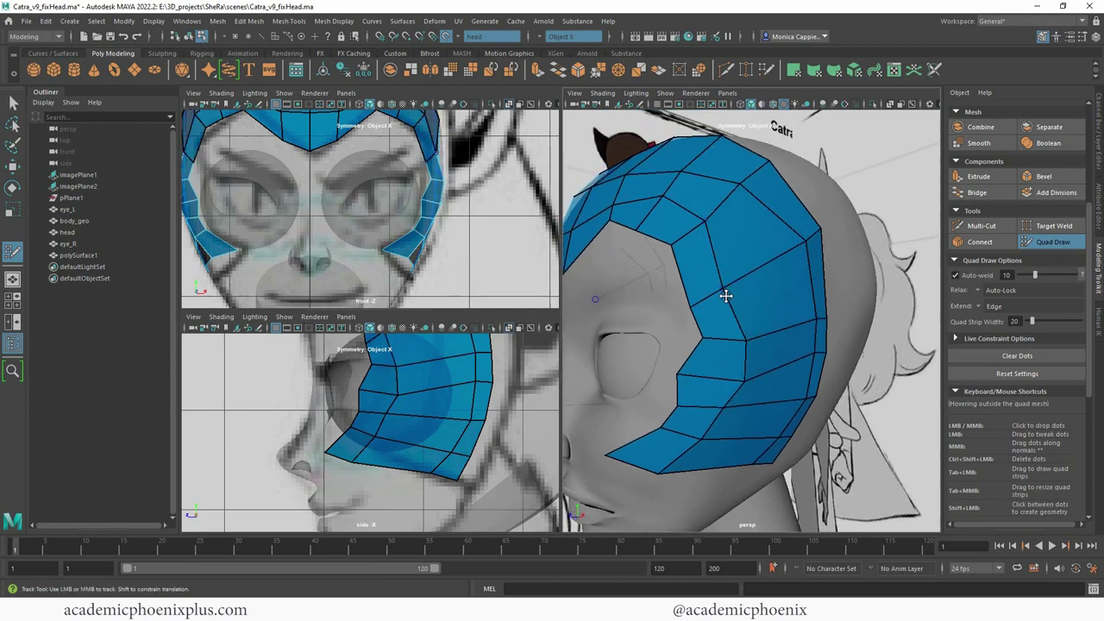
drag(726, 292, 736, 287)
drag(744, 342, 743, 341)
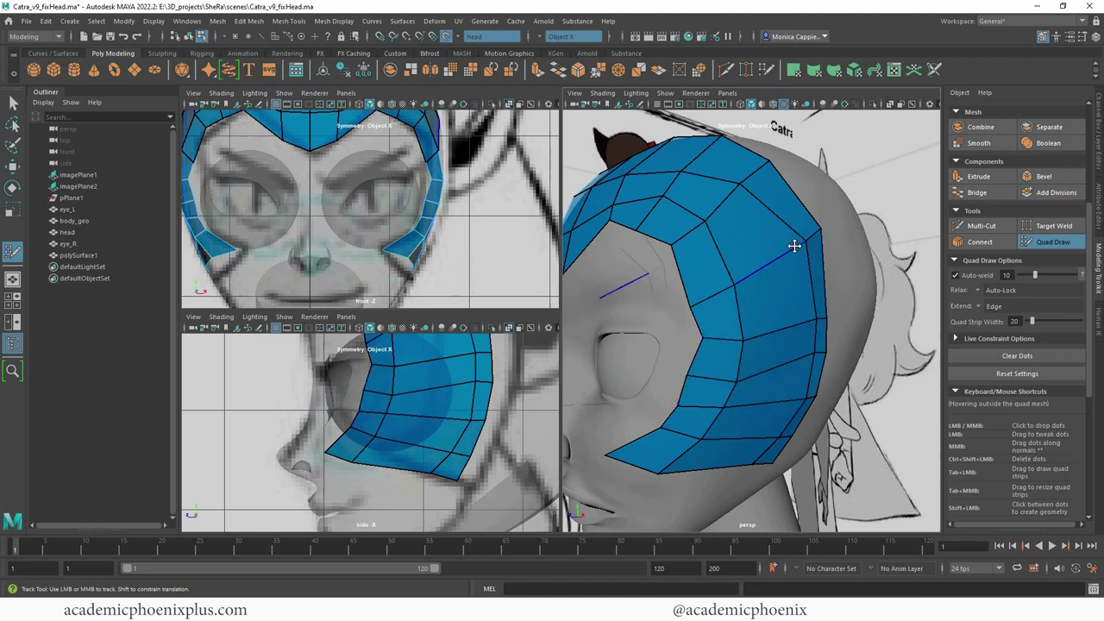
mouse_move(779, 321)
shift+mouse_down()
mouse_move(778, 280)
mouse_move(709, 453)
shift+mouse_up()
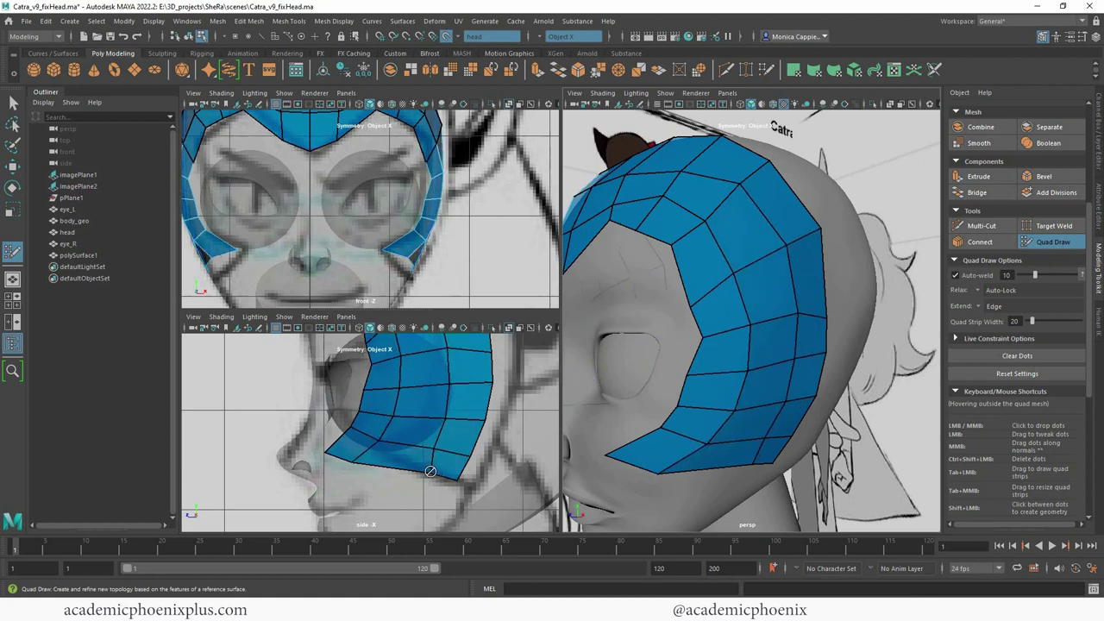
drag(403, 472, 405, 472)
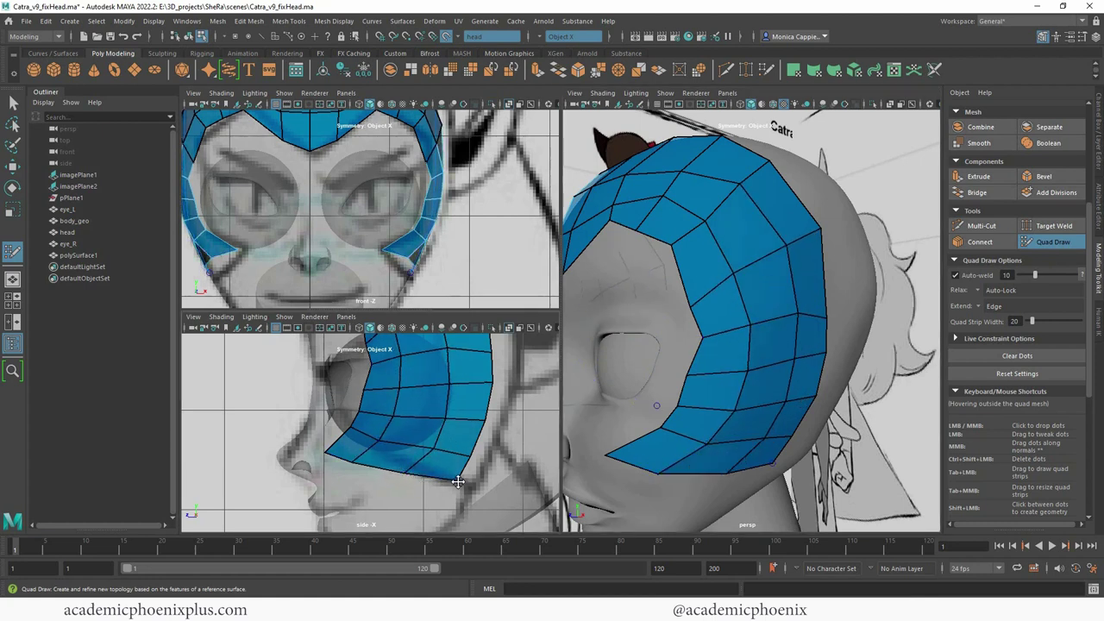
Step: Exit Quad Draw, switch the mask back to object selection, and turn off the head's live surface
alt+drag(640, 403, 771, 341)
alt+right_drag(771, 341, 739, 320)
alt+middle_drag(327, 175, 333, 284)
alt+middle_drag(778, 318, 752, 266)
mouse_move(761, 266)
alt+mouse_down()
mouse_move(732, 266)
mouse_move(717, 244)
mouse_move(687, 278)
alt+mouse_up()
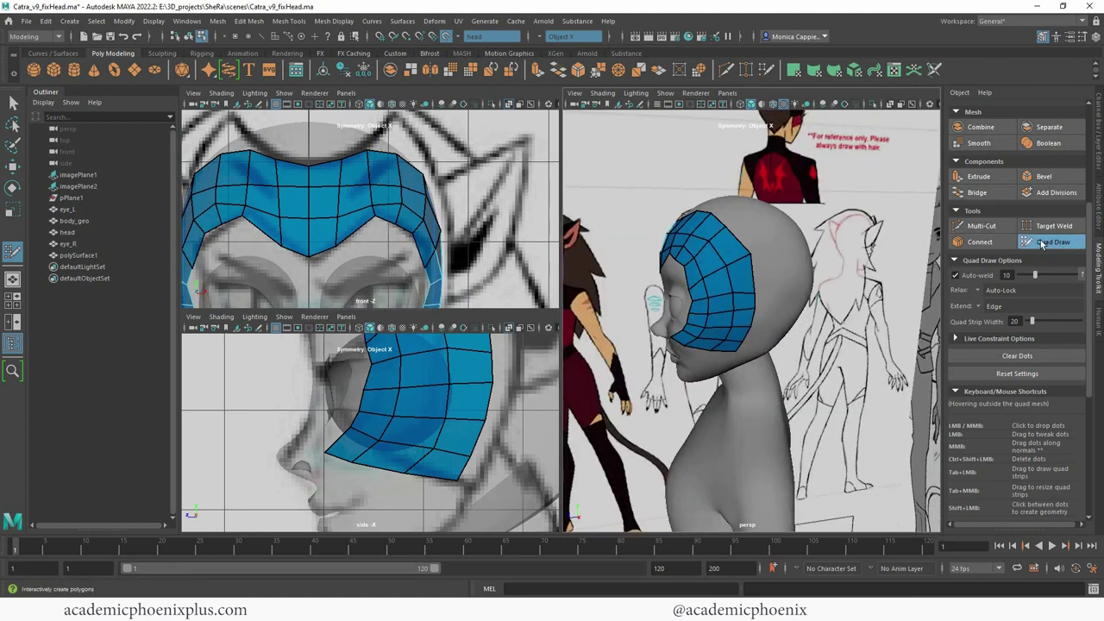
click(1048, 244)
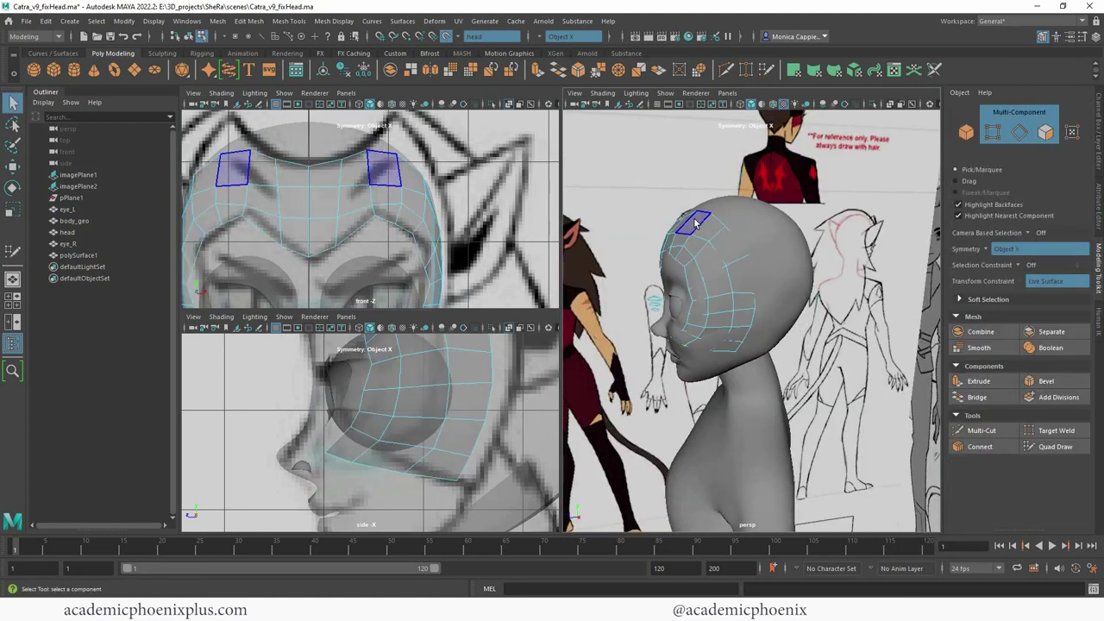
right_drag(694, 219, 747, 202)
alt+drag(728, 255, 751, 263)
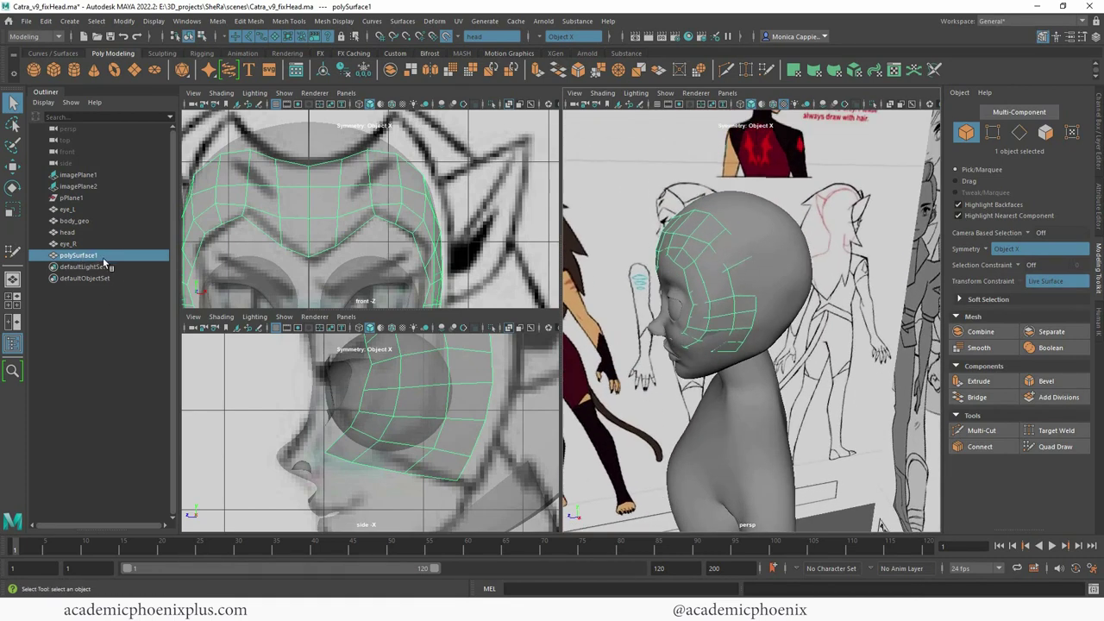
click(441, 38)
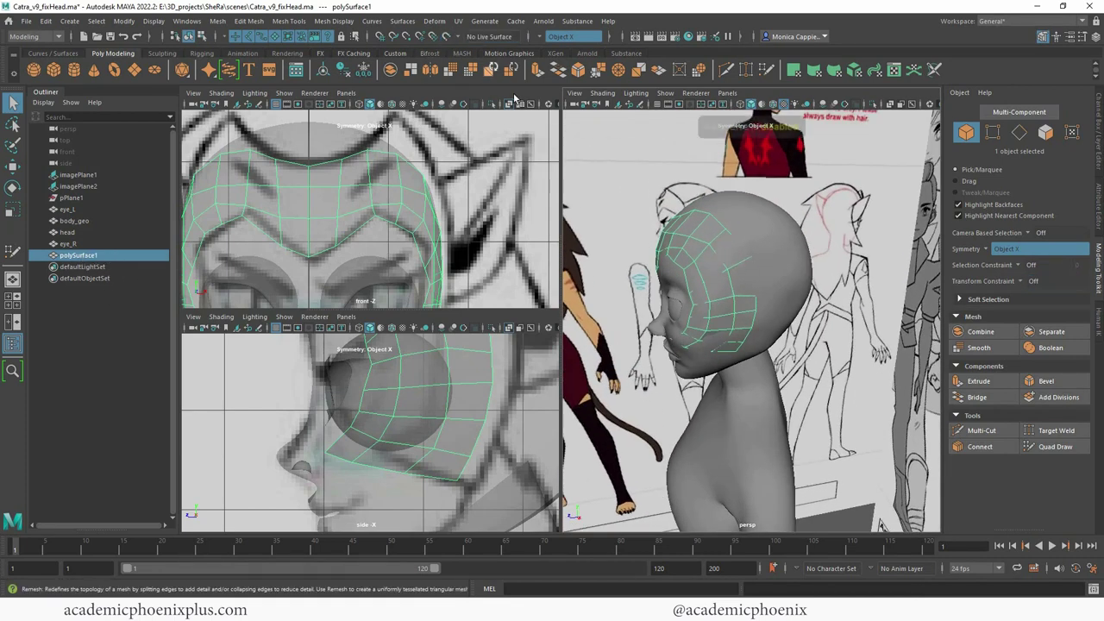
Step: Center the mask's pivot and move the mask slightly forward off the face
alt+drag(682, 241, 709, 248)
key(w)
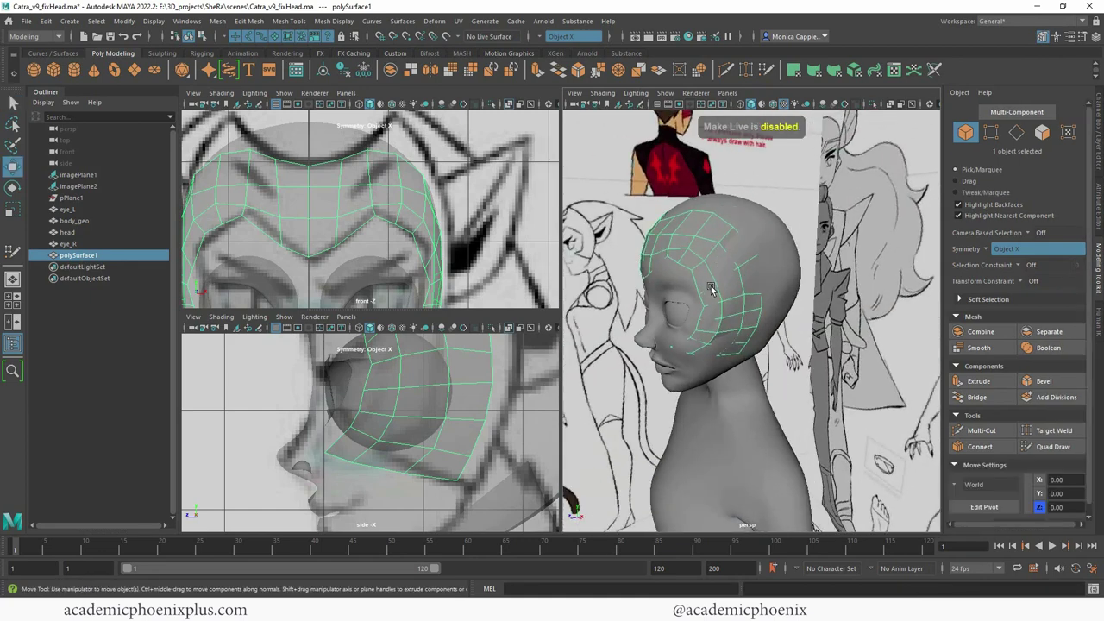
click(324, 71)
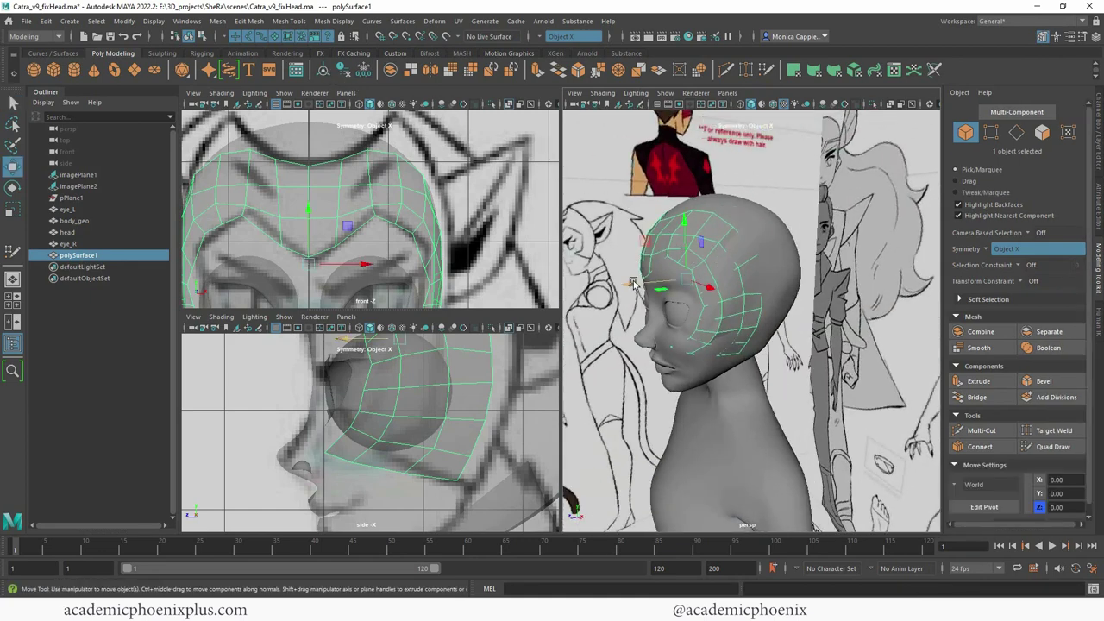
drag(634, 283, 630, 284)
Step: Scale the mask to 1.04 in X so it sits wider than the head
alt+drag(660, 492, 779, 525)
key(r)
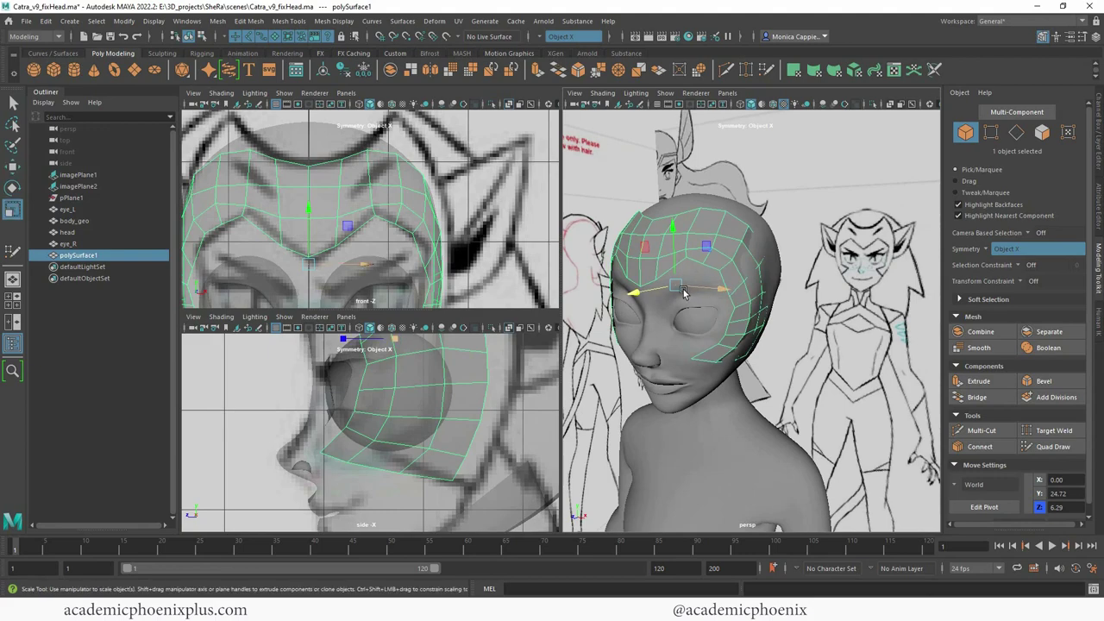
drag(720, 289, 725, 291)
alt+drag(819, 291, 743, 286)
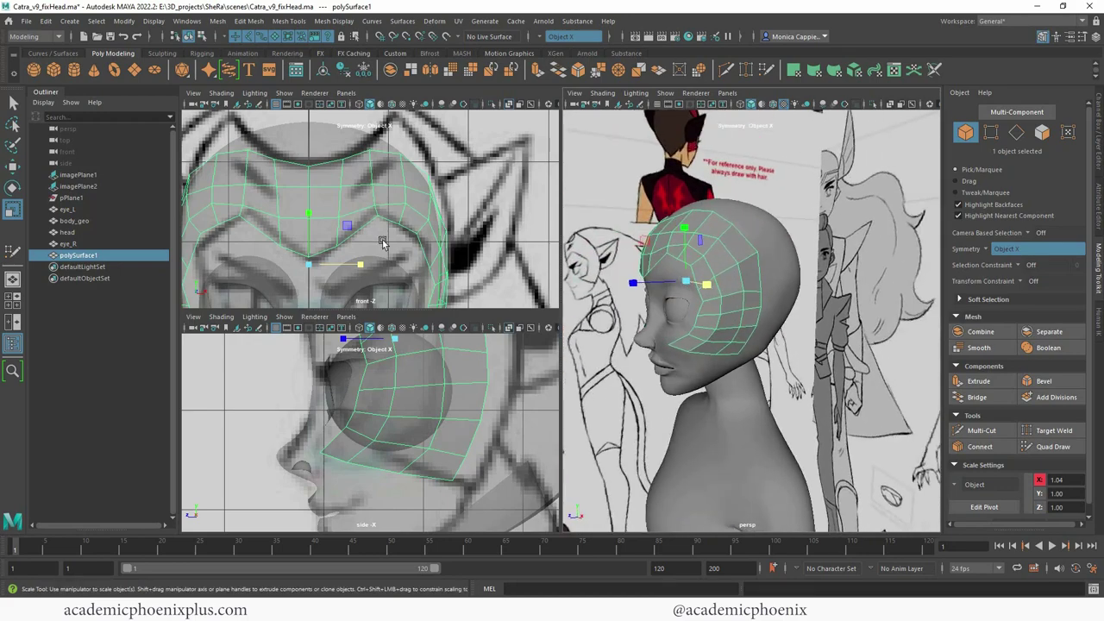
Step: Select the border edges along the rear of the mask's side with symmetry on
alt+drag(692, 221, 687, 309)
alt+right_drag(688, 309, 803, 295)
alt+middle_drag(725, 308, 717, 348)
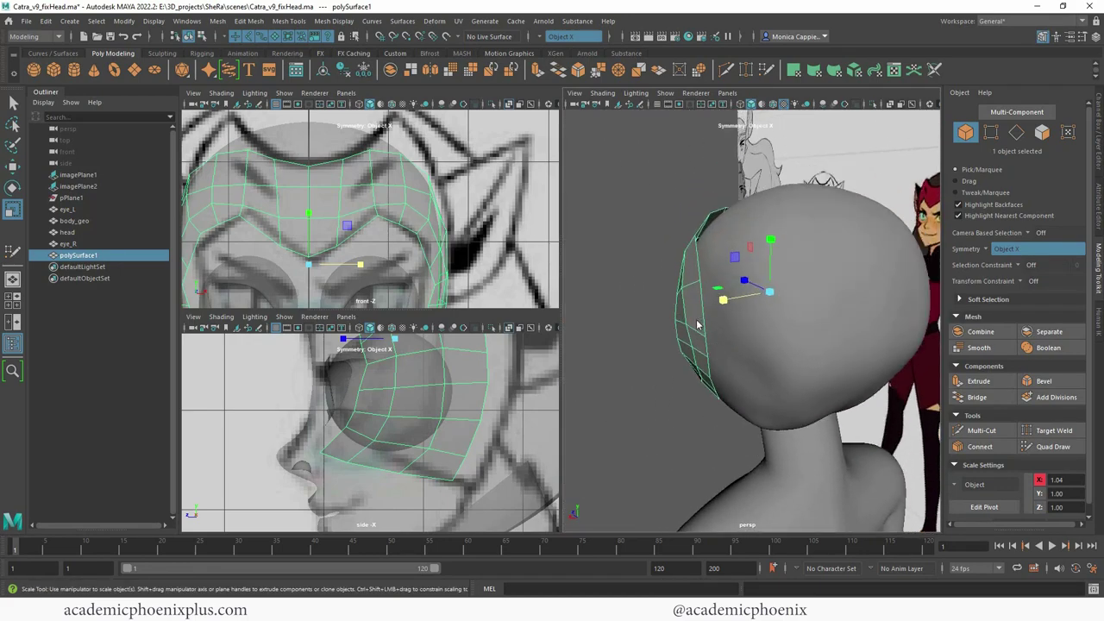
right_drag(699, 323, 701, 266)
alt+drag(700, 264, 700, 268)
click(700, 267)
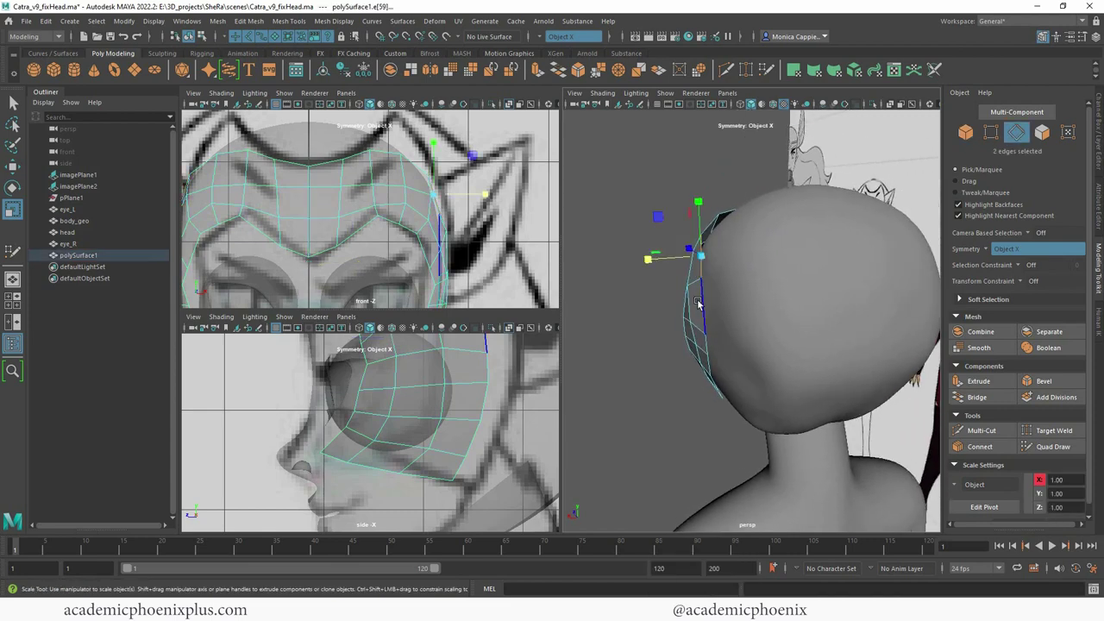
shift+click(702, 302)
shift+click(705, 345)
alt+drag(709, 345, 744, 347)
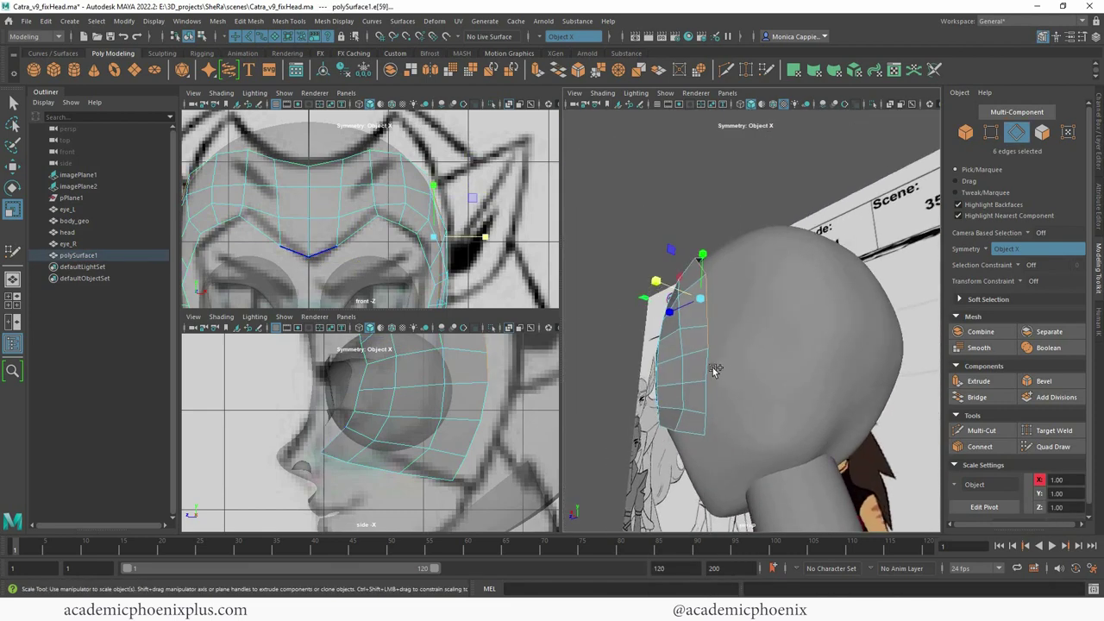
shift+click(706, 366)
shift+double_click(708, 422)
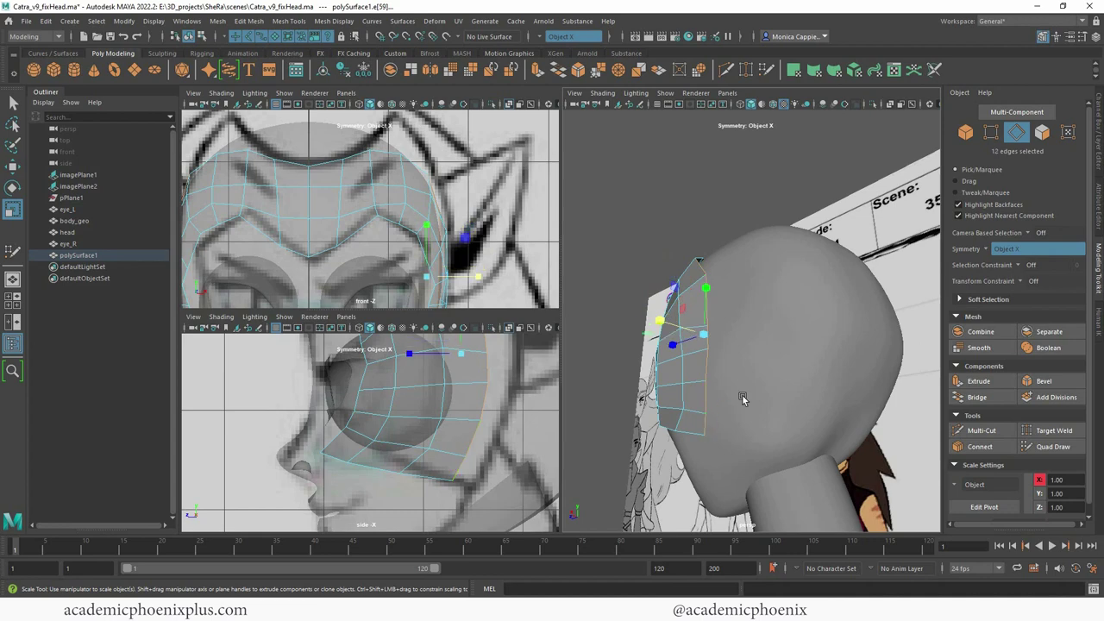
alt+drag(709, 419, 765, 391)
Step: Move the selected rear border edges outward from the head to X 1.62, guided by the front reference
key(space)
key(space)
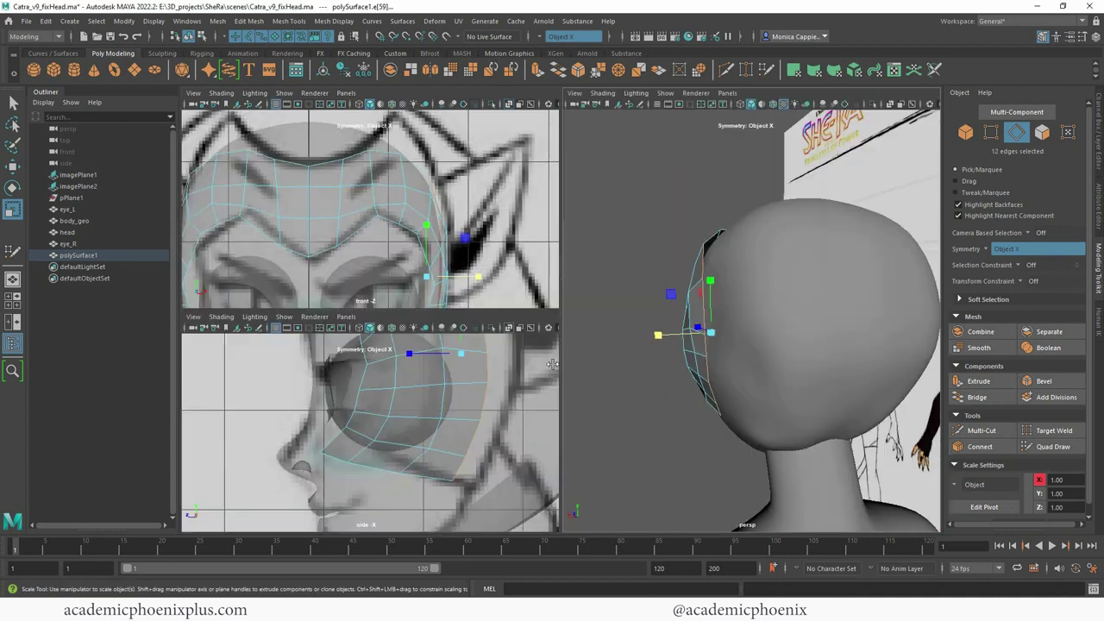
alt+middle_drag(451, 393, 392, 477)
alt+right_drag(387, 480, 387, 431)
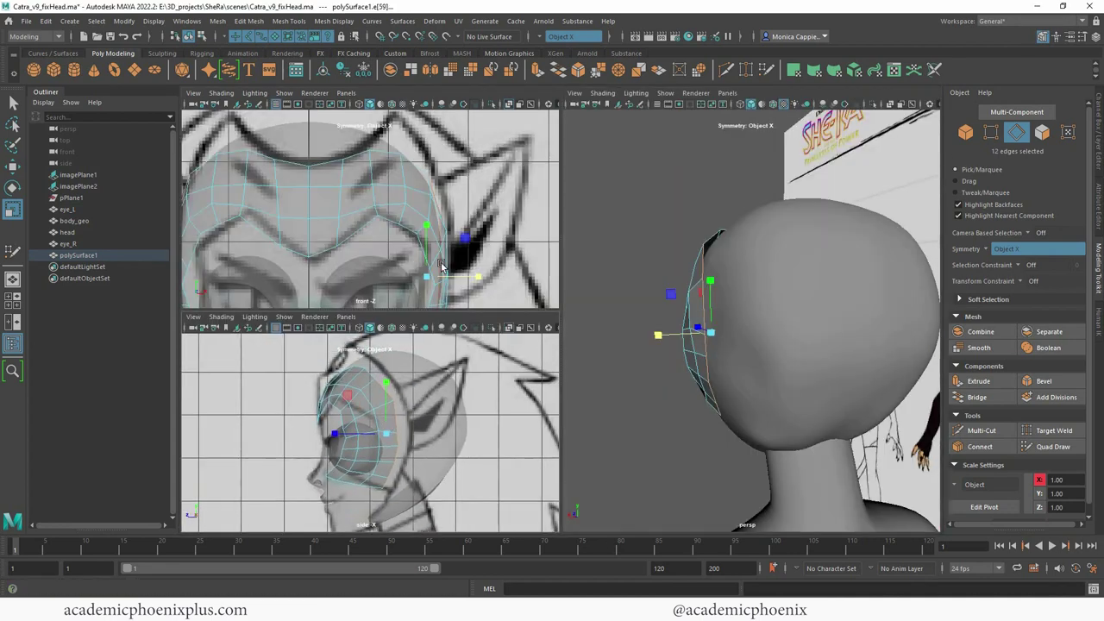
alt+drag(461, 235, 466, 231)
alt+middle_drag(467, 231, 464, 173)
key(w)
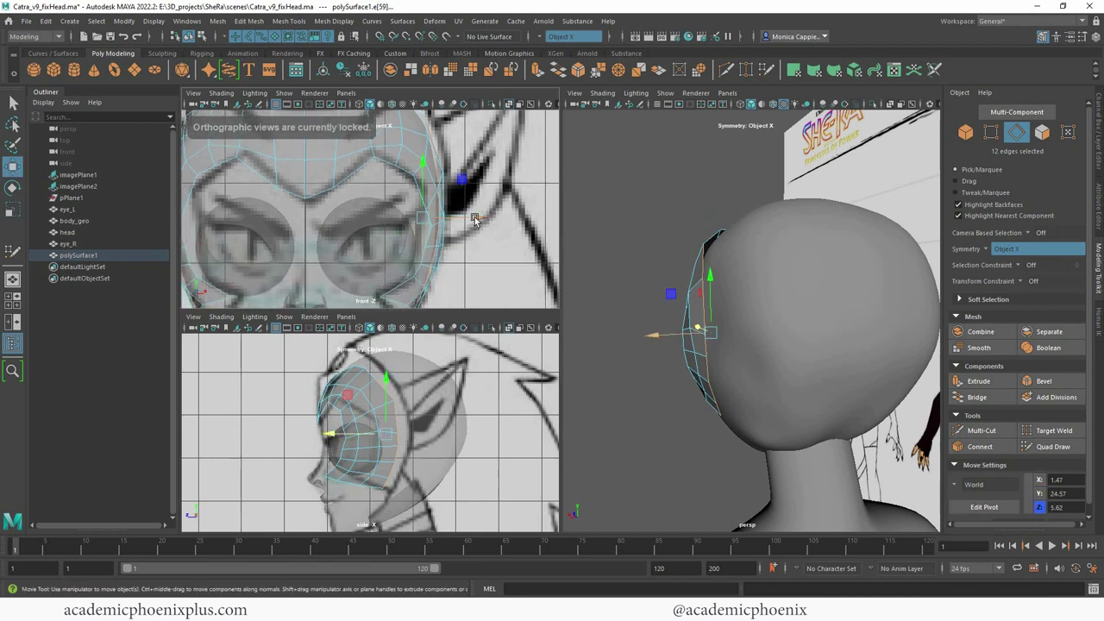
drag(475, 217, 490, 217)
Step: Move the rear border edges back to Z 5.37 and farther outward to X 1.67
alt+drag(690, 356, 744, 339)
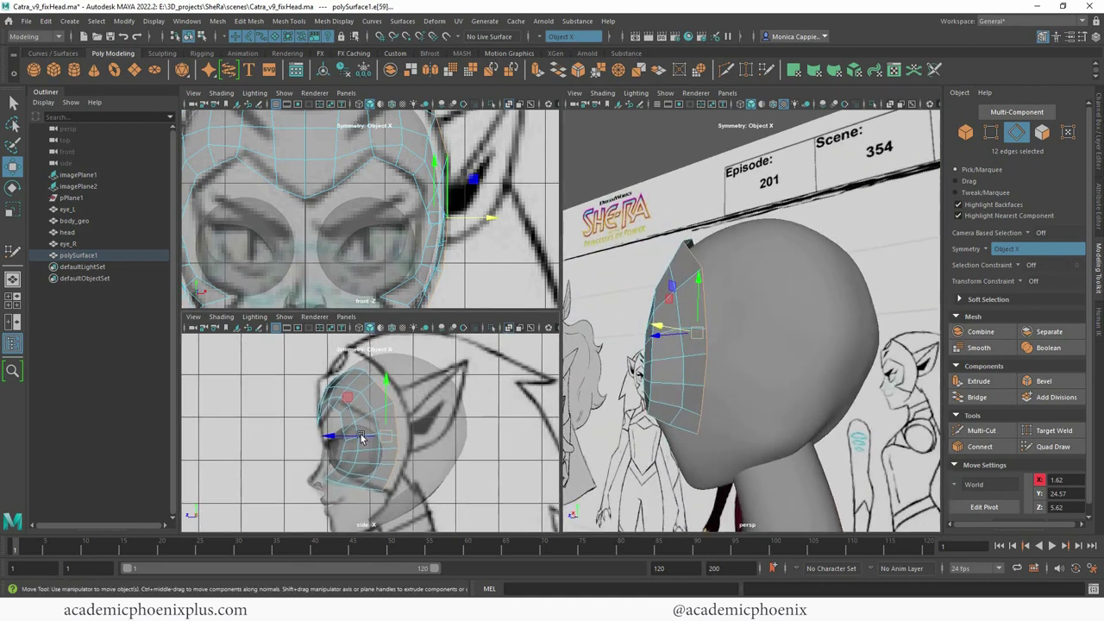
drag(360, 438, 371, 440)
alt+drag(735, 384, 678, 389)
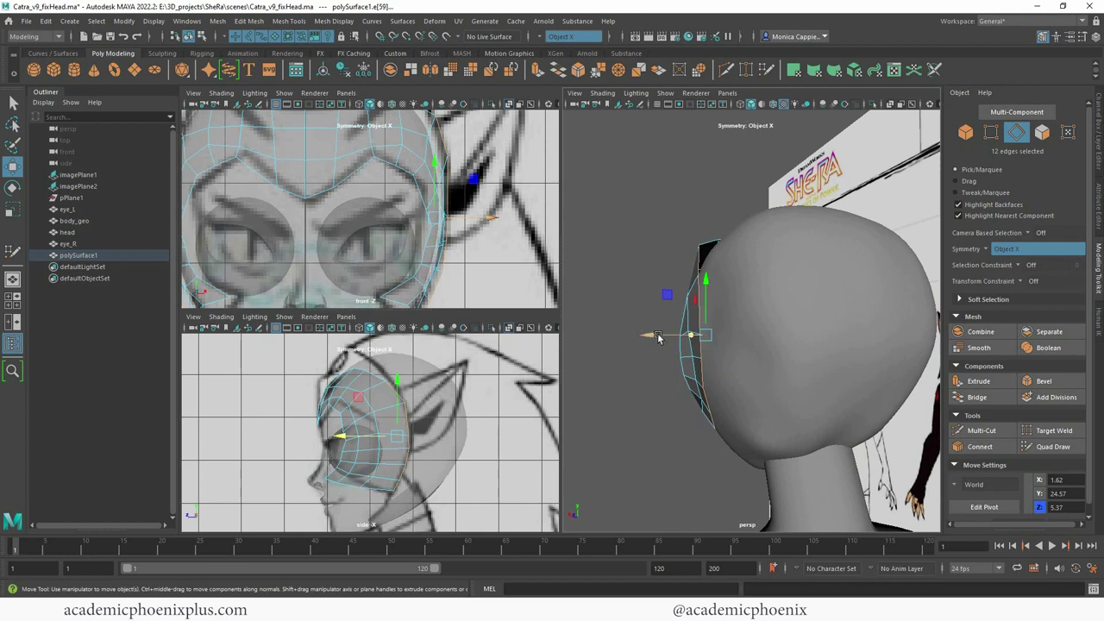
drag(658, 337, 682, 325)
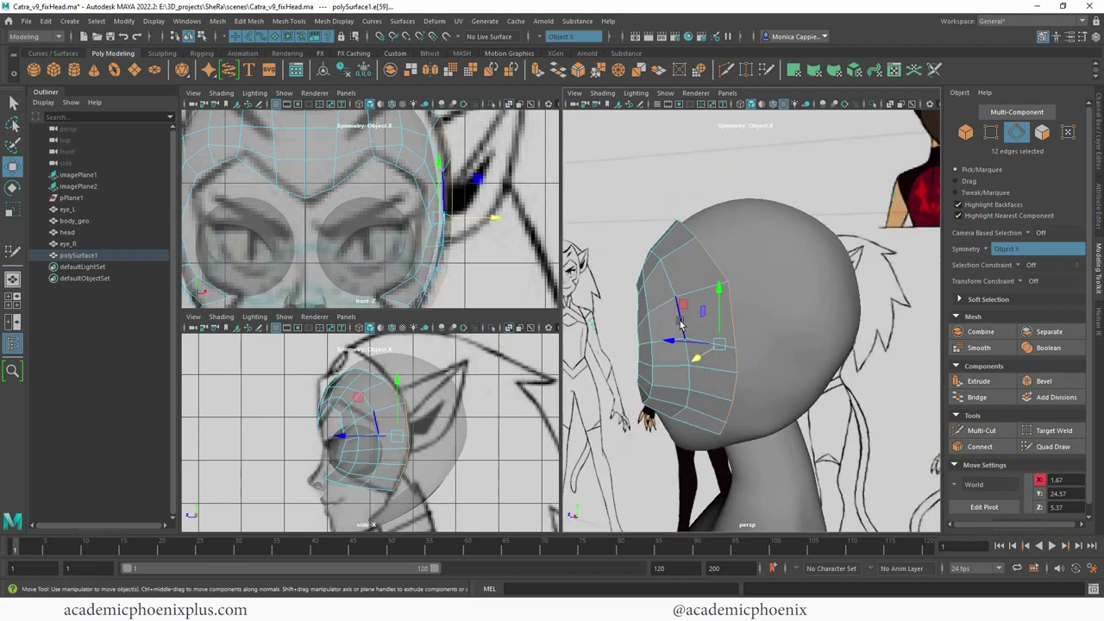
Step: Select the interior edge column in front of the rear border and move it outward to X 1.70
key(q)
click(685, 360)
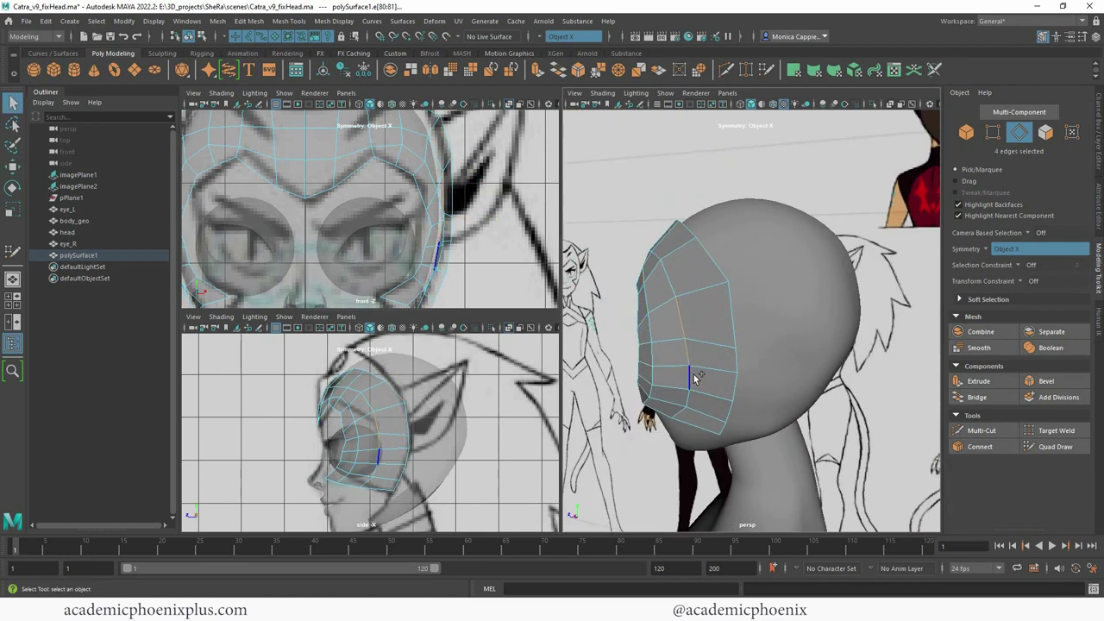
alt+drag(710, 403, 847, 369)
key(w)
scroll(781, 323, down, 8)
alt+drag(774, 315, 589, 298)
alt+drag(787, 324, 734, 359)
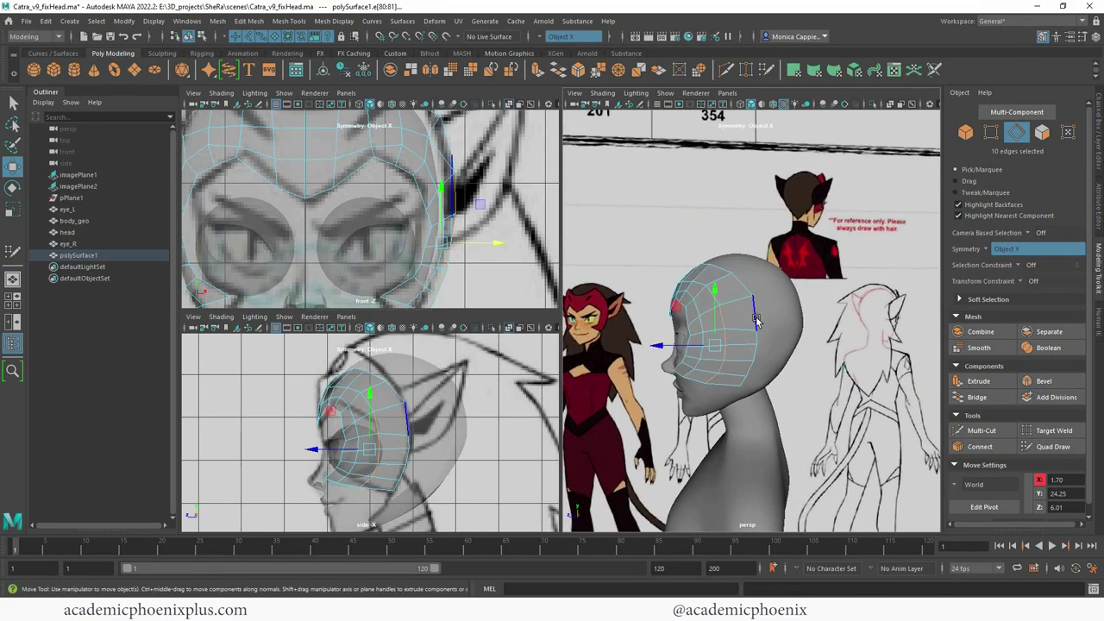
Step: Select the rear border edge chain and move it forward to Z 5.61
click(757, 352)
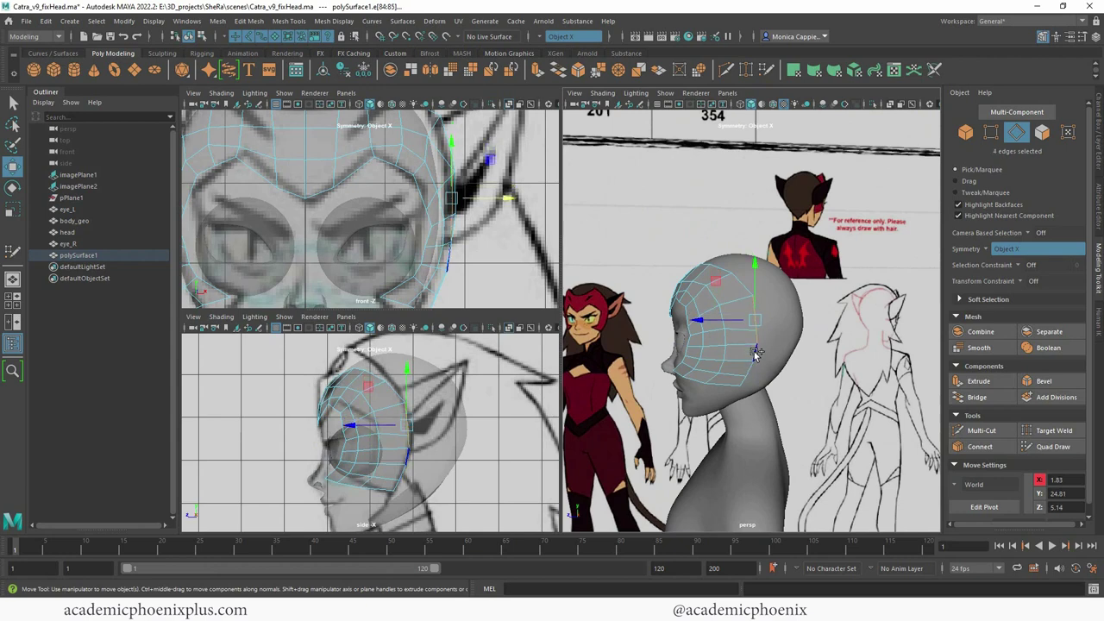
double_click(682, 343)
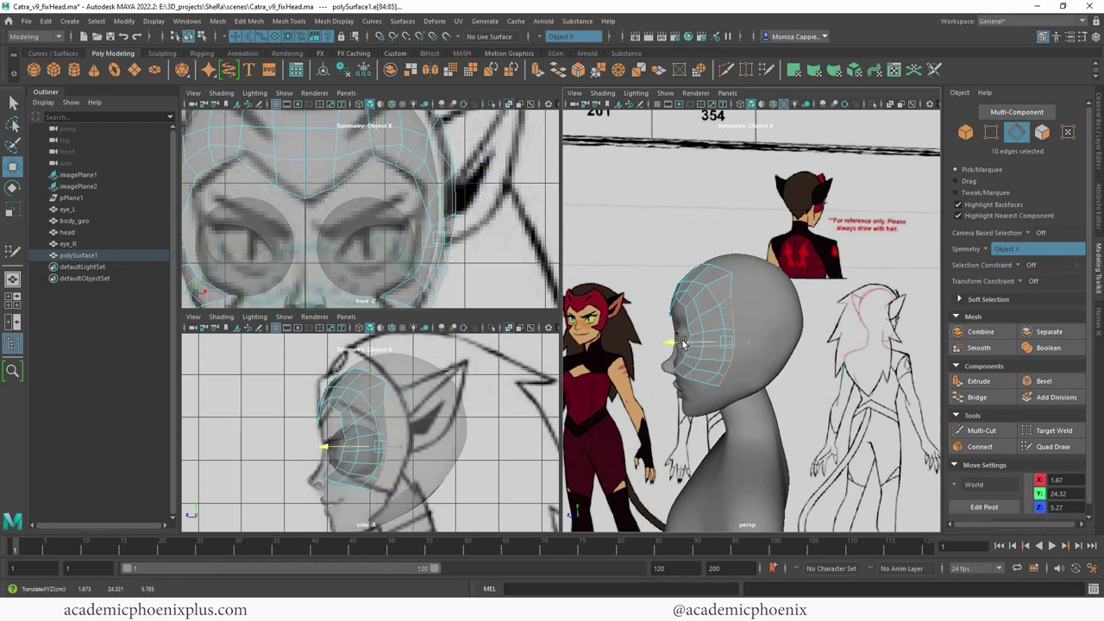
drag(682, 344, 690, 343)
alt+drag(762, 350, 778, 353)
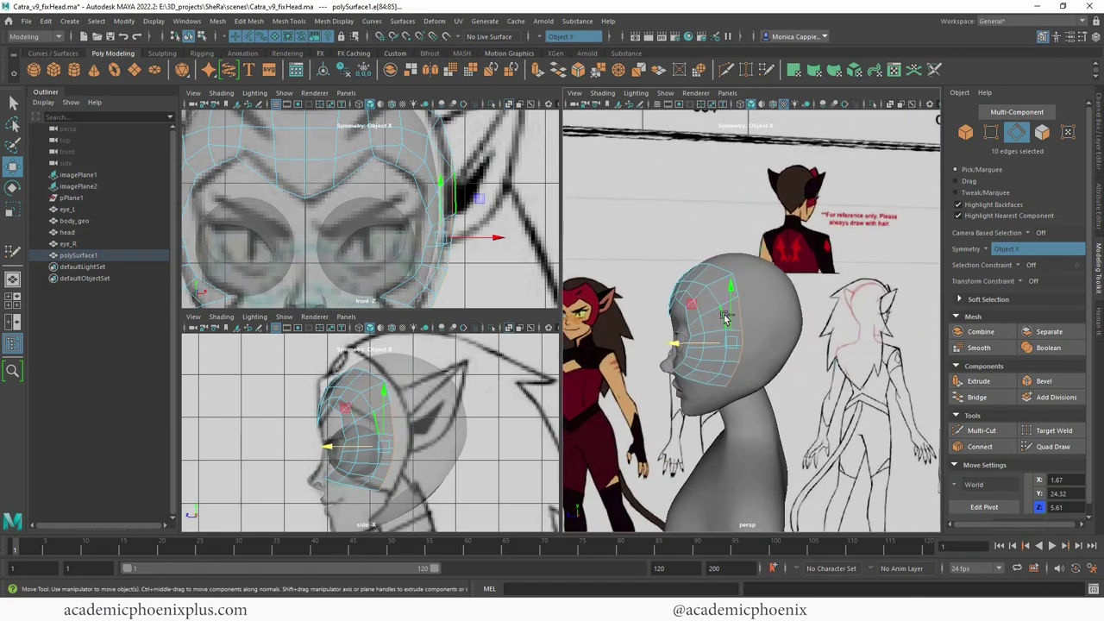
Step: Add neighboring side edges to the rear border selection and rotate them about the Y axis
key(q)
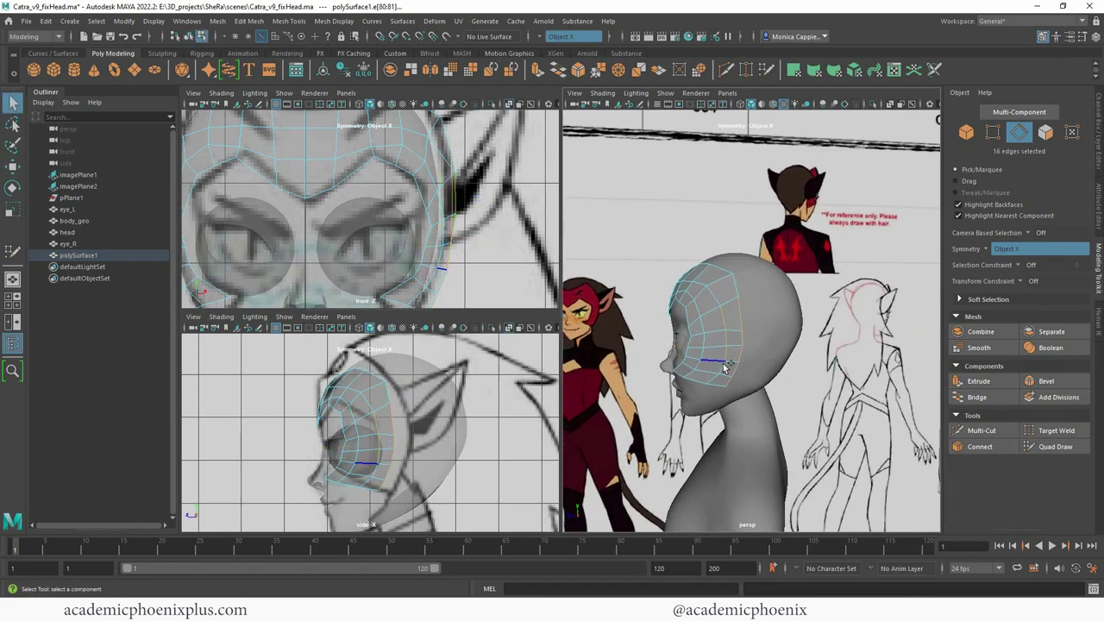
shift+click(725, 383)
mouse_move(753, 371)
alt+mouse_down()
mouse_move(680, 364)
mouse_move(742, 376)
mouse_move(733, 361)
mouse_move(671, 342)
mouse_move(711, 352)
mouse_move(715, 362)
mouse_move(697, 369)
alt+mouse_up()
key(w)
key(e)
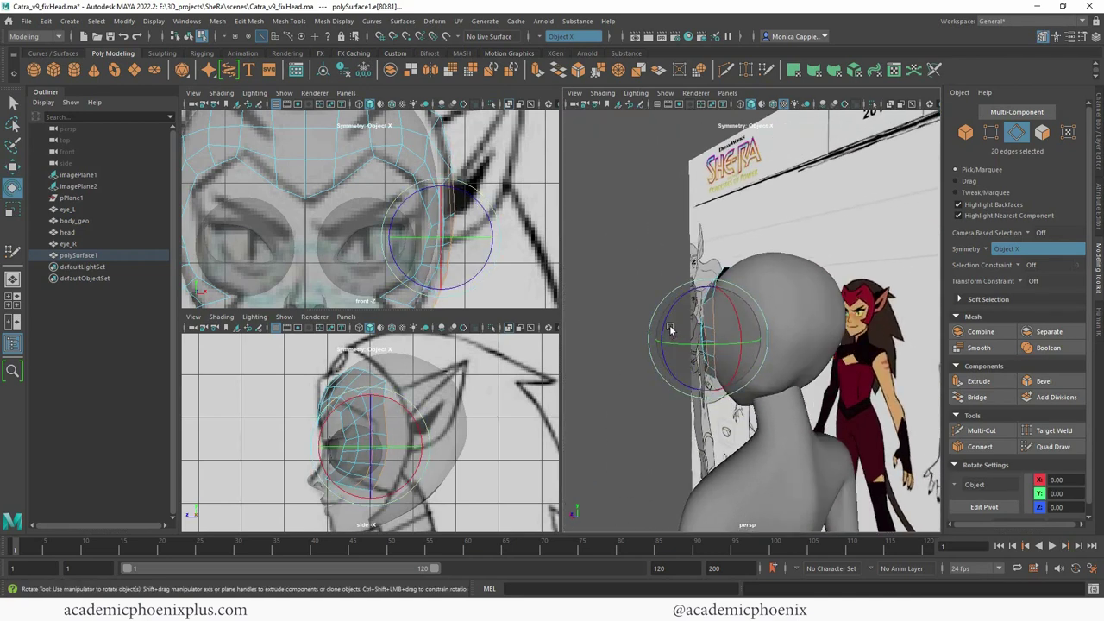
mouse_move(672, 328)
alt+mouse_down()
mouse_move(687, 341)
mouse_move(916, 333)
mouse_move(881, 341)
alt+mouse_up()
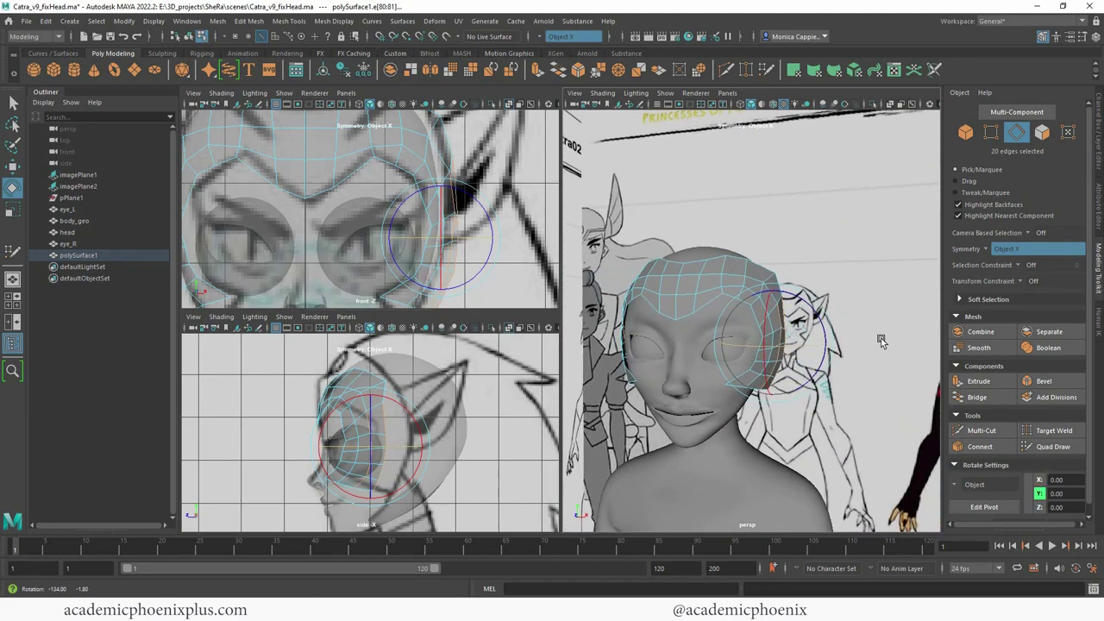
Step: Select the upper rear border vertices on the mask's side and move them outward to X 1.97
alt+middle_drag(436, 202, 434, 247)
right_drag(443, 193, 407, 191)
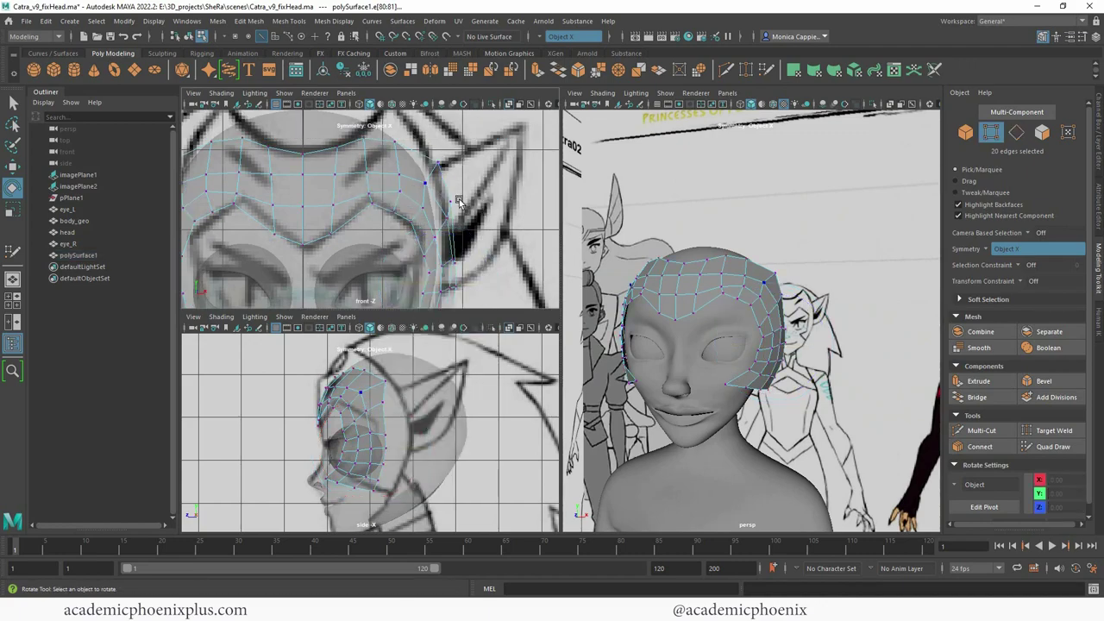
scroll(458, 201, down, 5)
alt+middle_drag(459, 225, 463, 231)
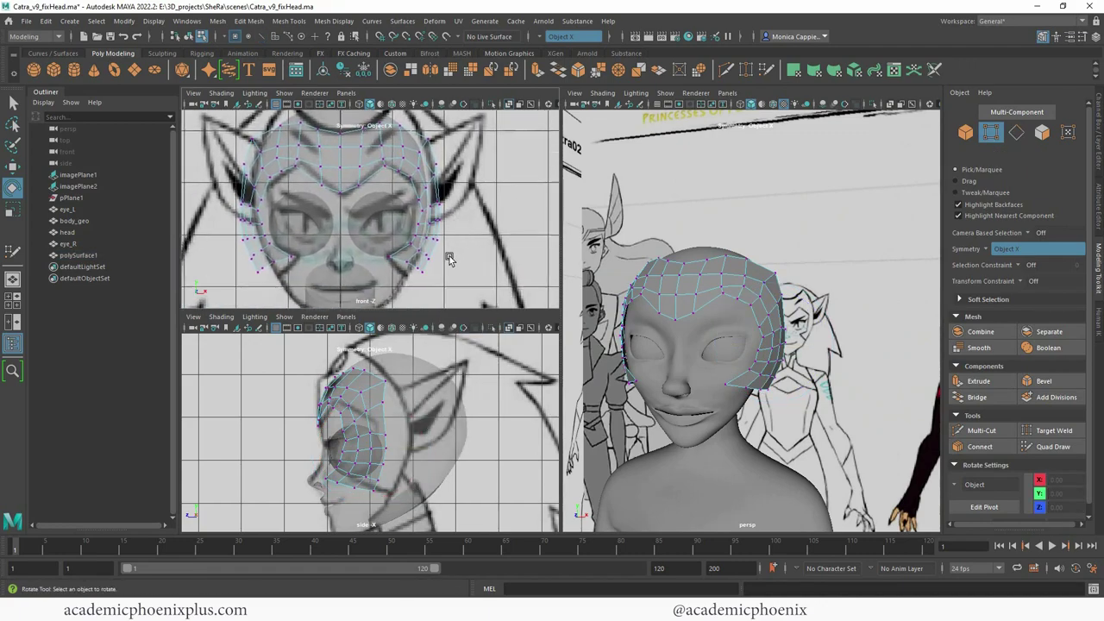
alt+right_drag(441, 234, 470, 235)
alt+drag(802, 305, 650, 349)
alt+right_drag(650, 348, 703, 295)
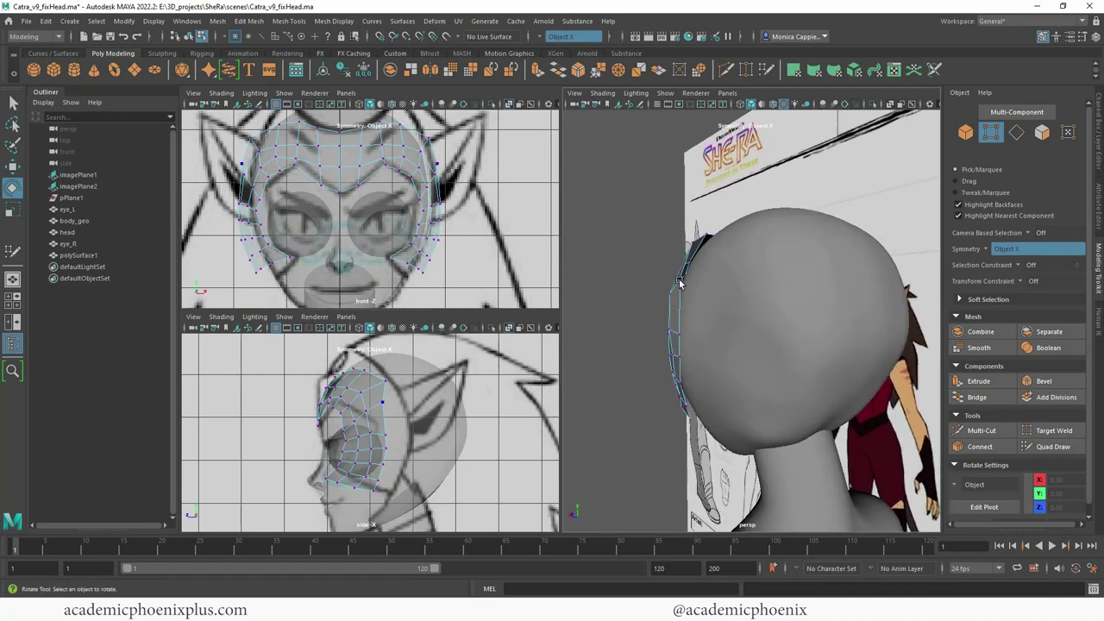
mouse_move(688, 288)
alt+mouse_down()
mouse_move(680, 301)
mouse_move(695, 299)
alt+mouse_up()
click(681, 281)
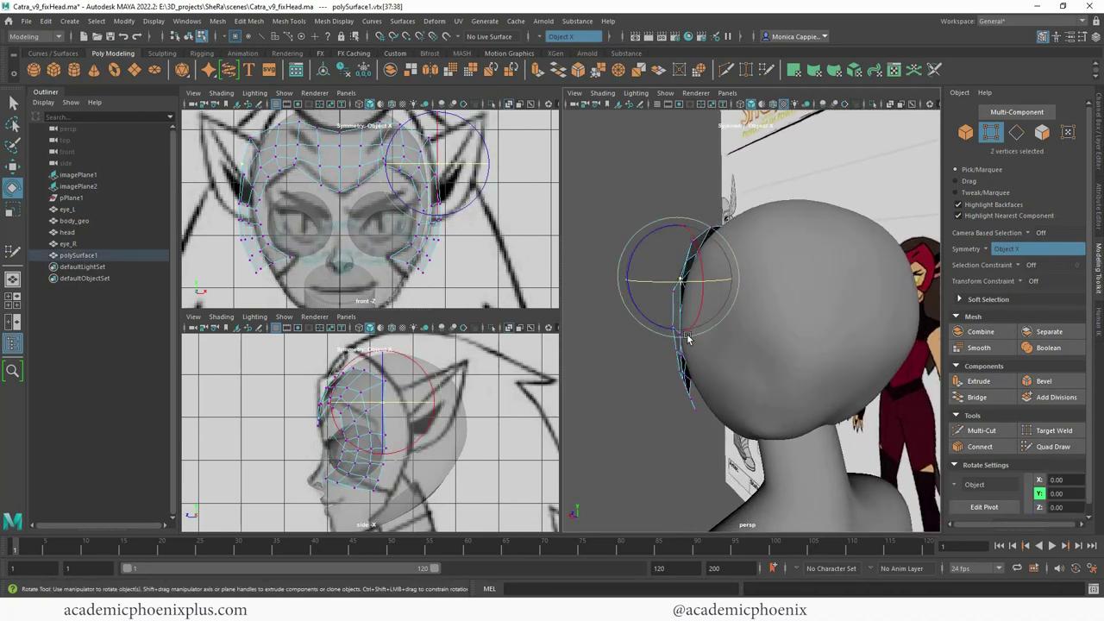
key(q)
alt+drag(683, 341, 711, 362)
shift+click(682, 356)
key(w)
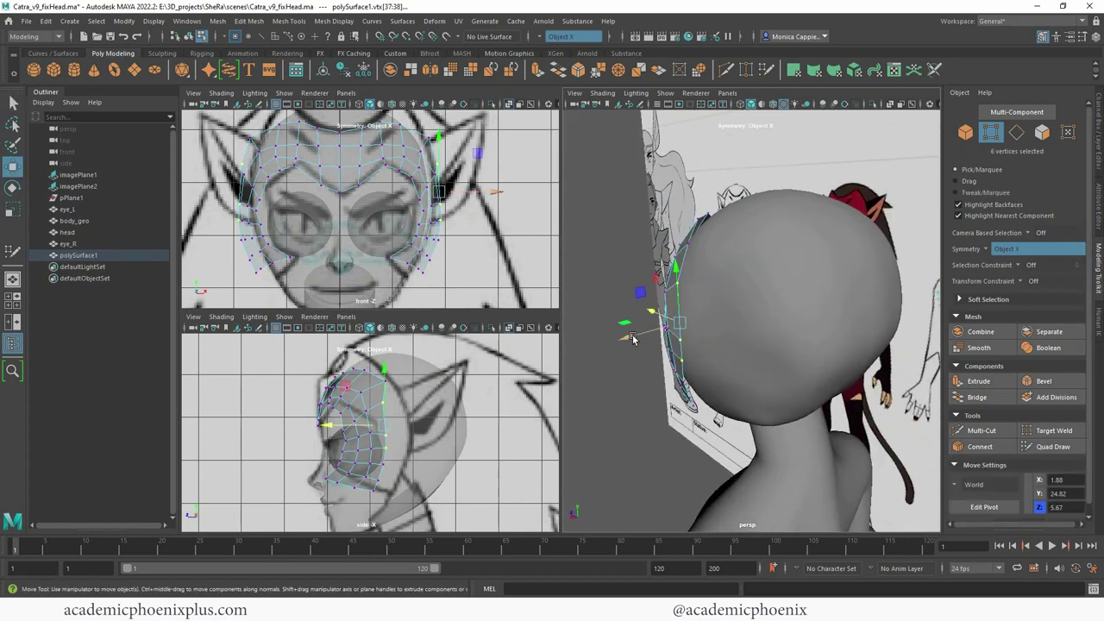
drag(633, 338, 883, 323)
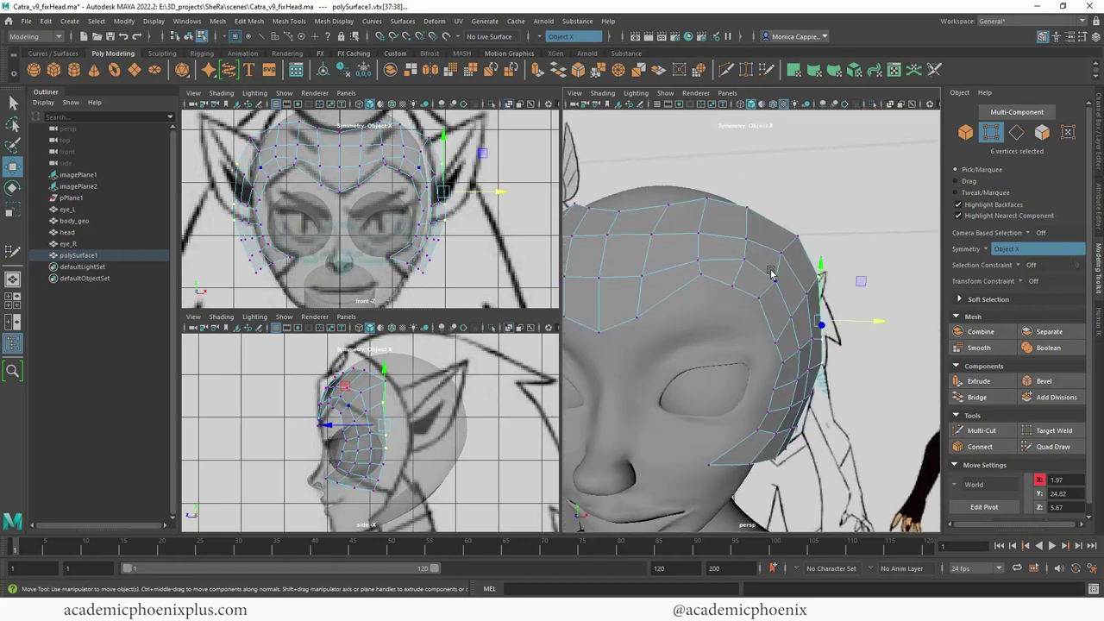
Step: Lower the outer edge of the mask's top border to about Y 26.01 and move its corner vertex inward to X 1.52
right_drag(771, 273, 822, 256)
alt+right_drag(820, 257, 722, 293)
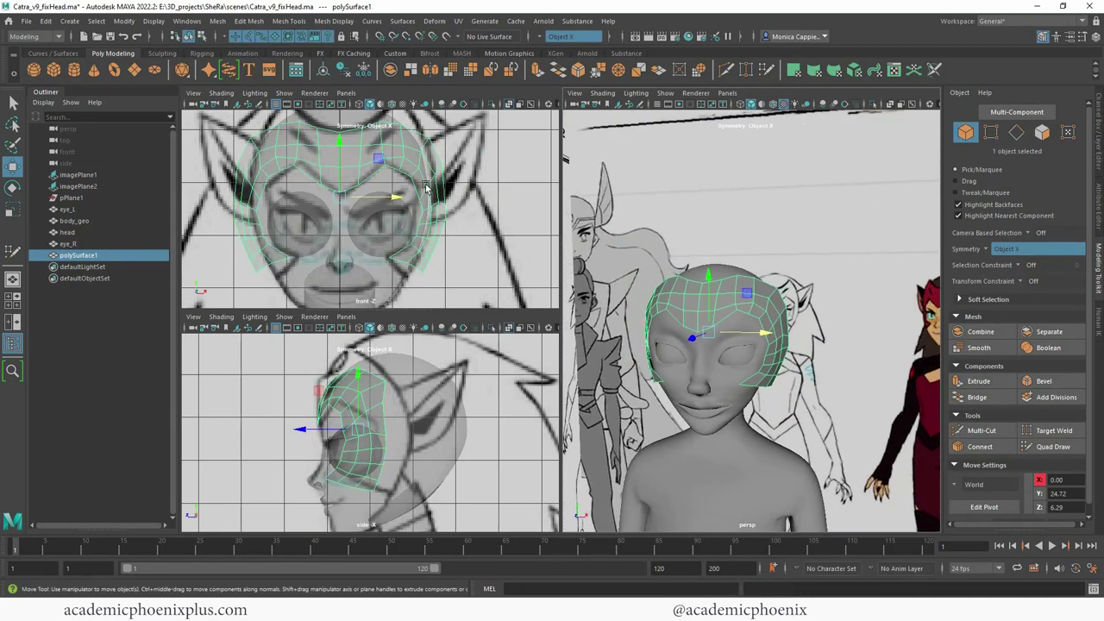
scroll(425, 188, up, 3)
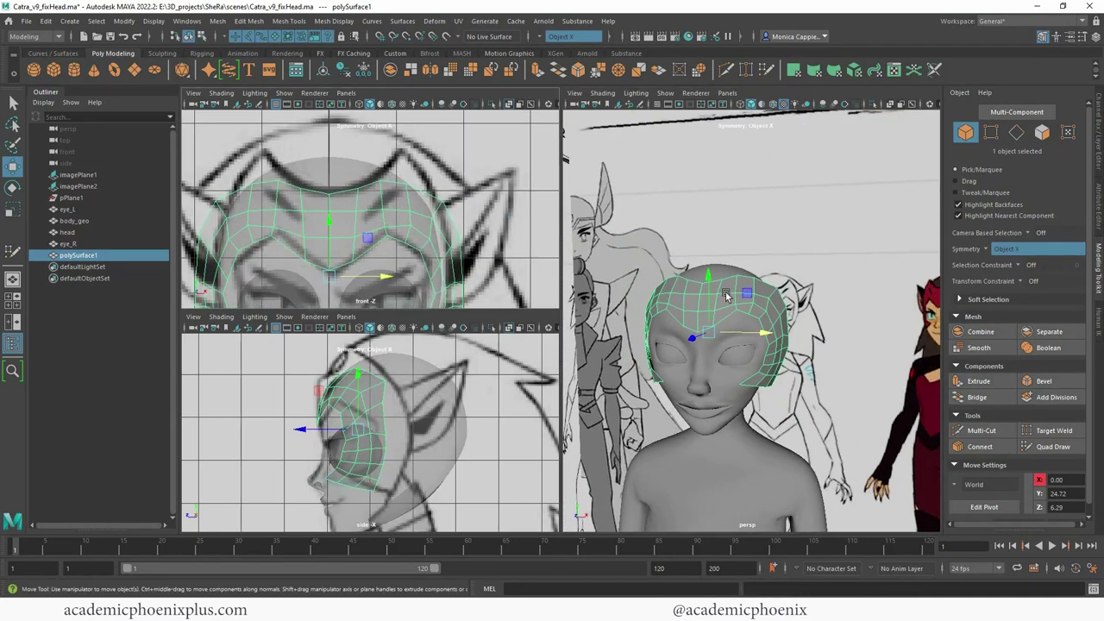
alt+drag(727, 296, 716, 294)
alt+right_drag(716, 294, 764, 300)
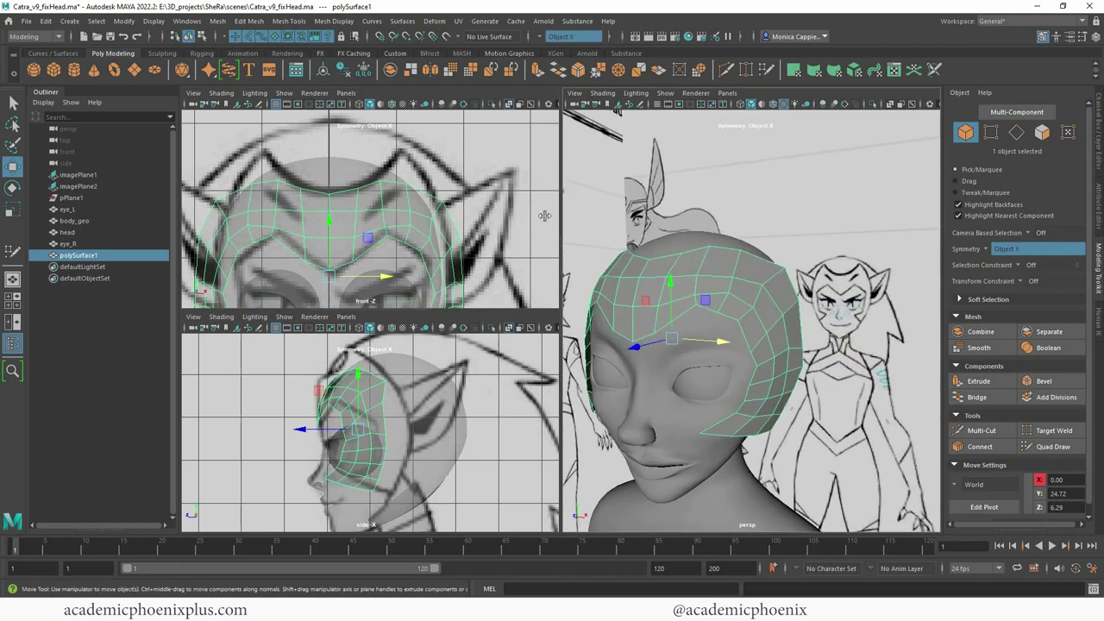
right_drag(387, 189, 388, 157)
double_click(387, 185)
click(382, 187)
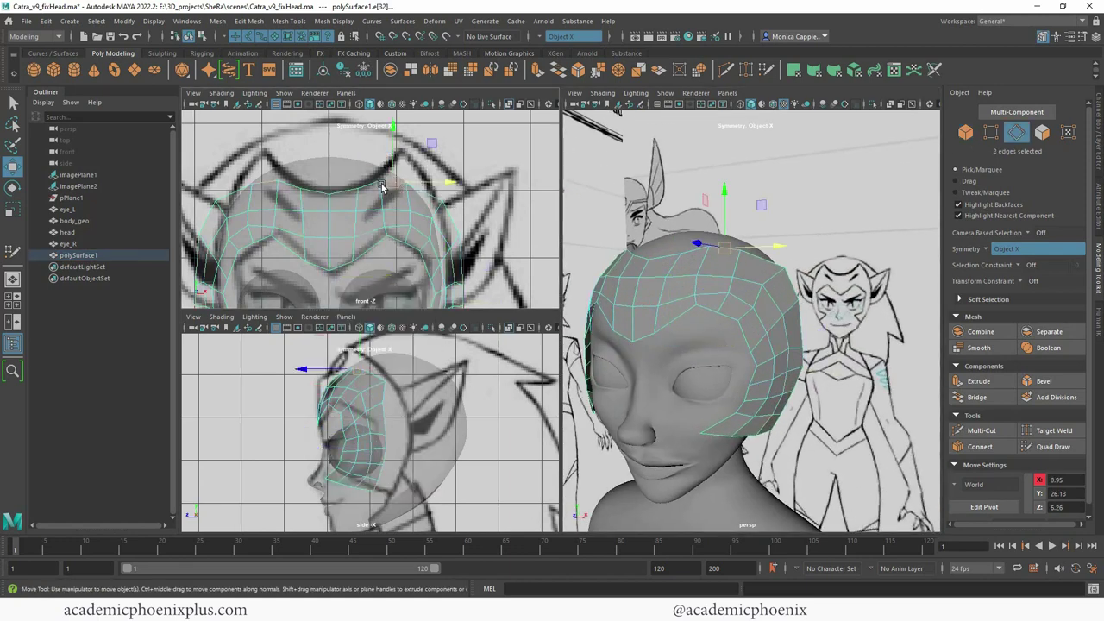
drag(397, 127, 399, 132)
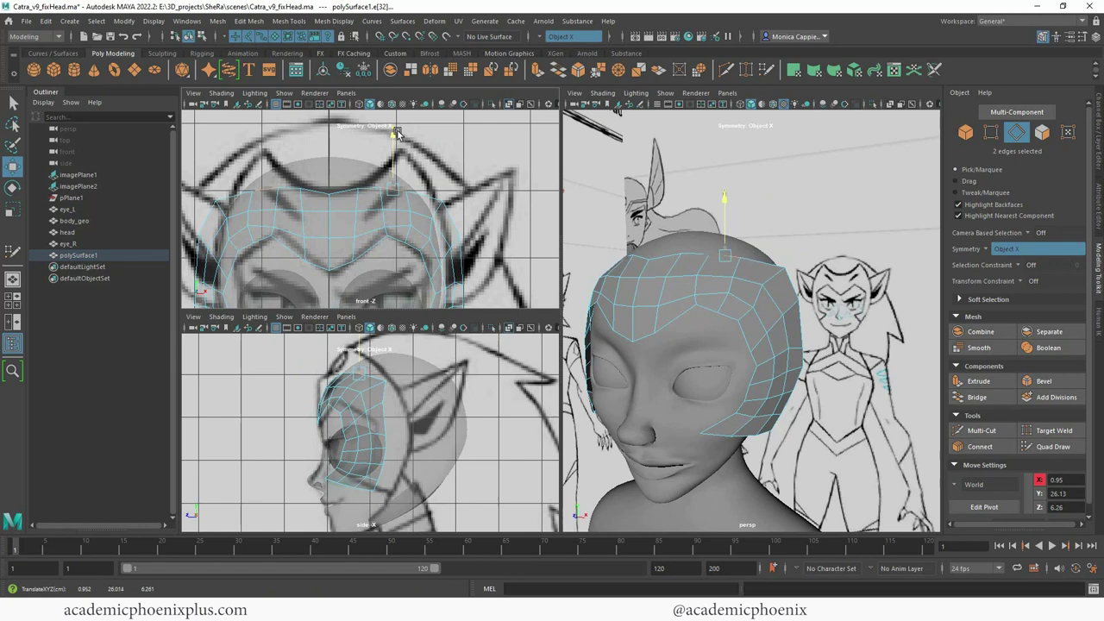
right_drag(439, 202, 396, 197)
drag(439, 198, 489, 203)
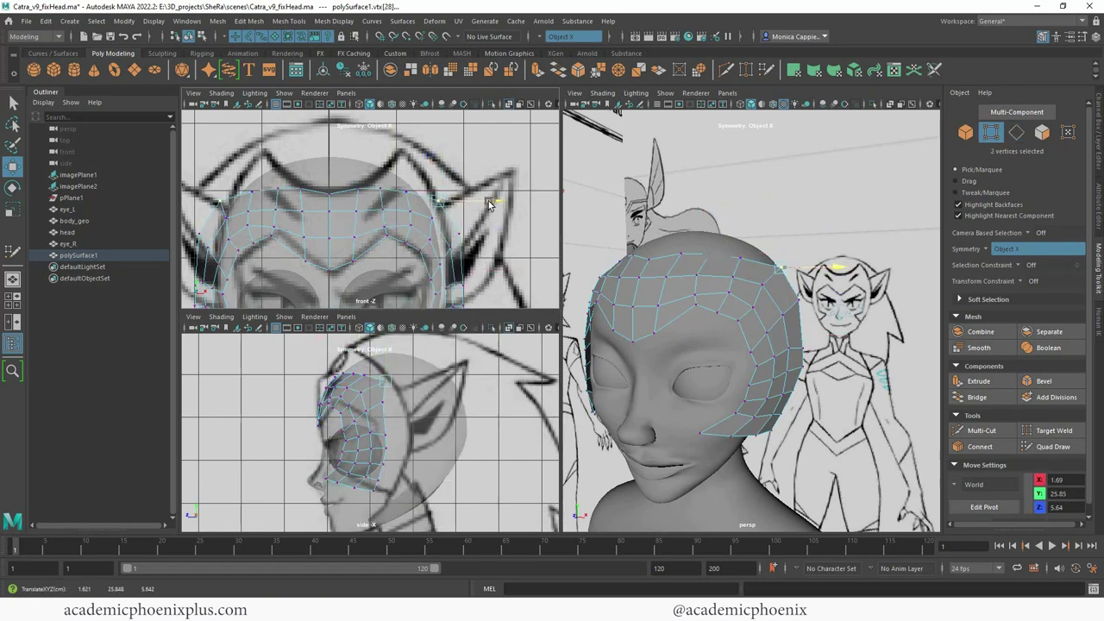
Step: In the side view, move the second row and the top row of forehead vertices forward toward the drawn mask outline
alt+drag(756, 240, 699, 259)
click(697, 270)
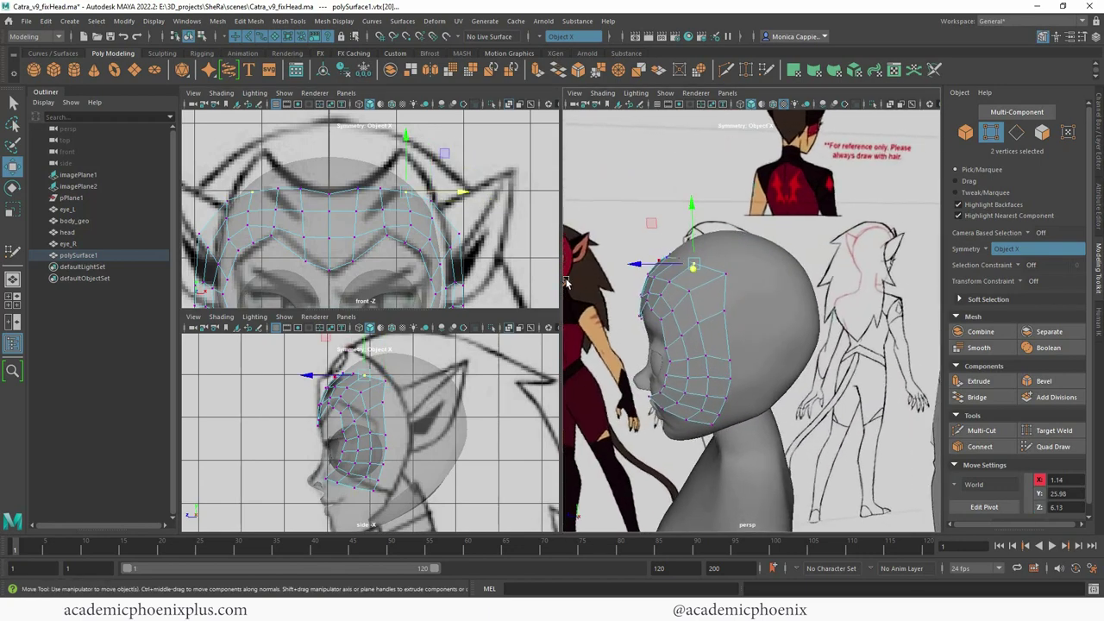
scroll(310, 398, up, 3)
scroll(379, 392, up, 3)
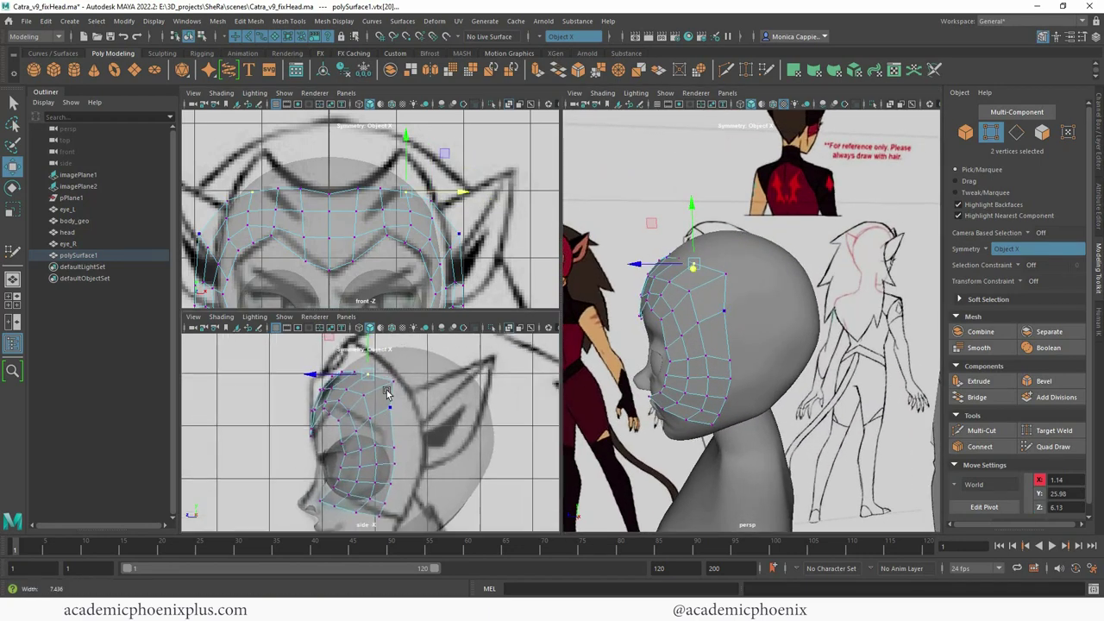
key(space)
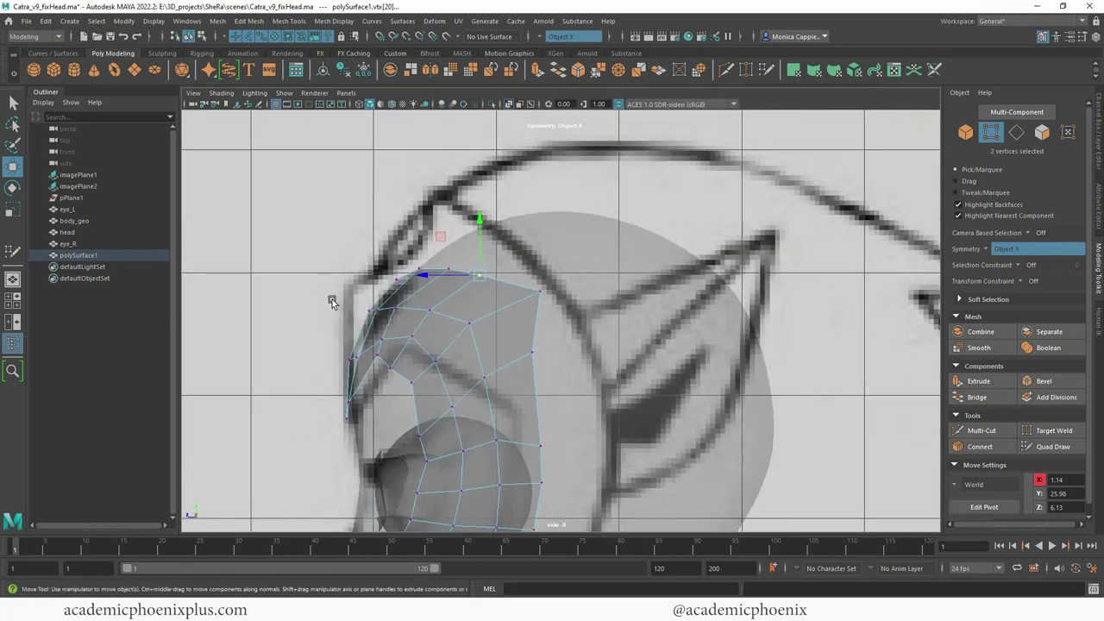
drag(341, 311, 321, 311)
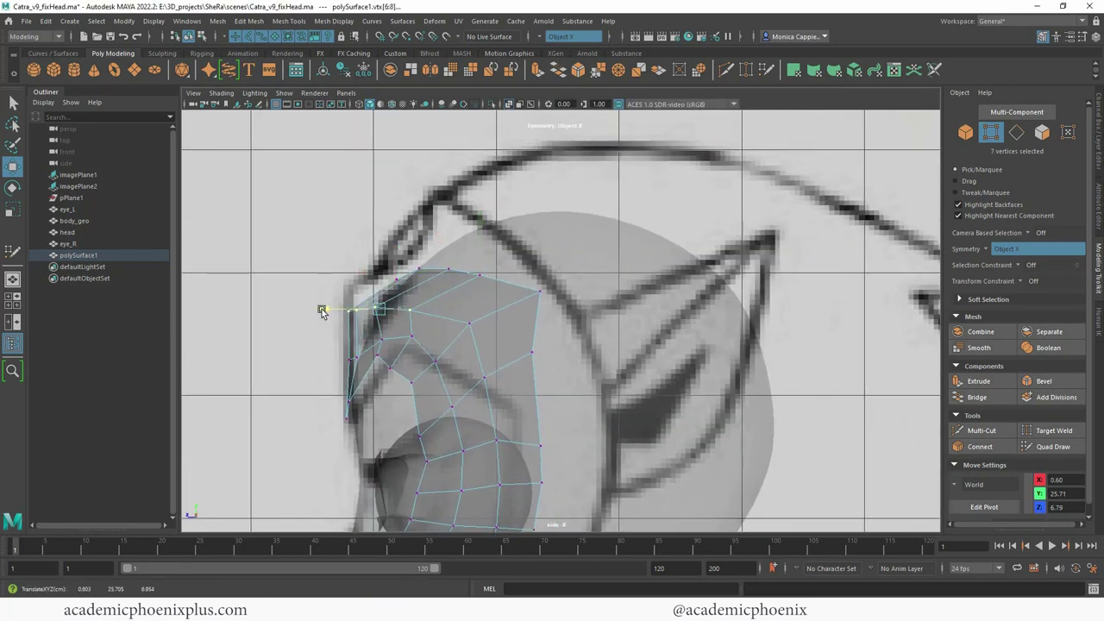
drag(359, 244, 464, 262)
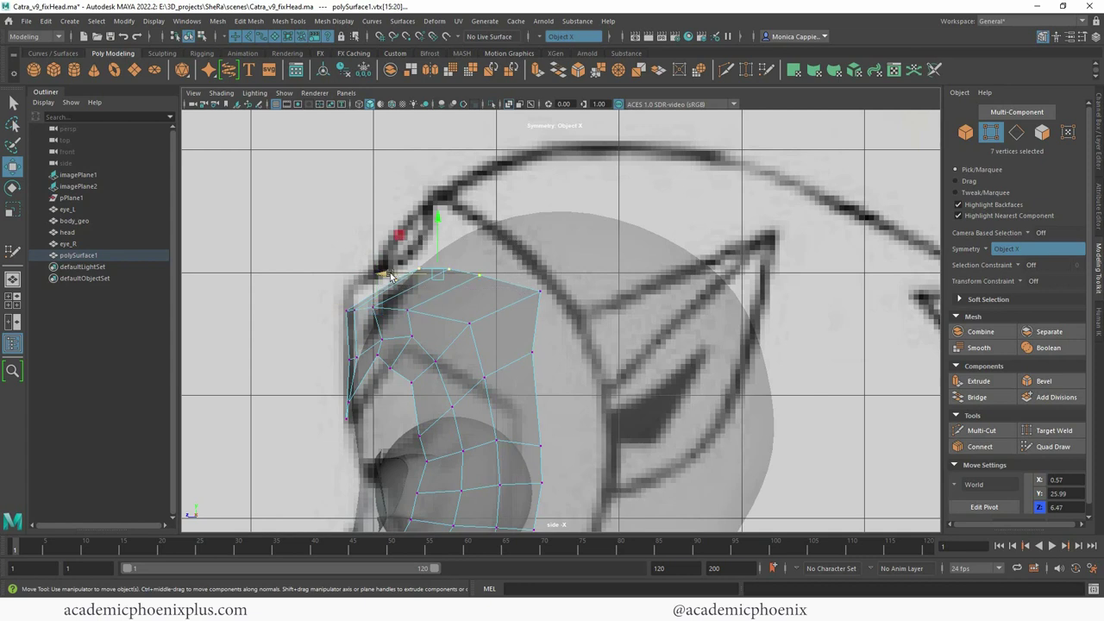
drag(390, 274, 322, 281)
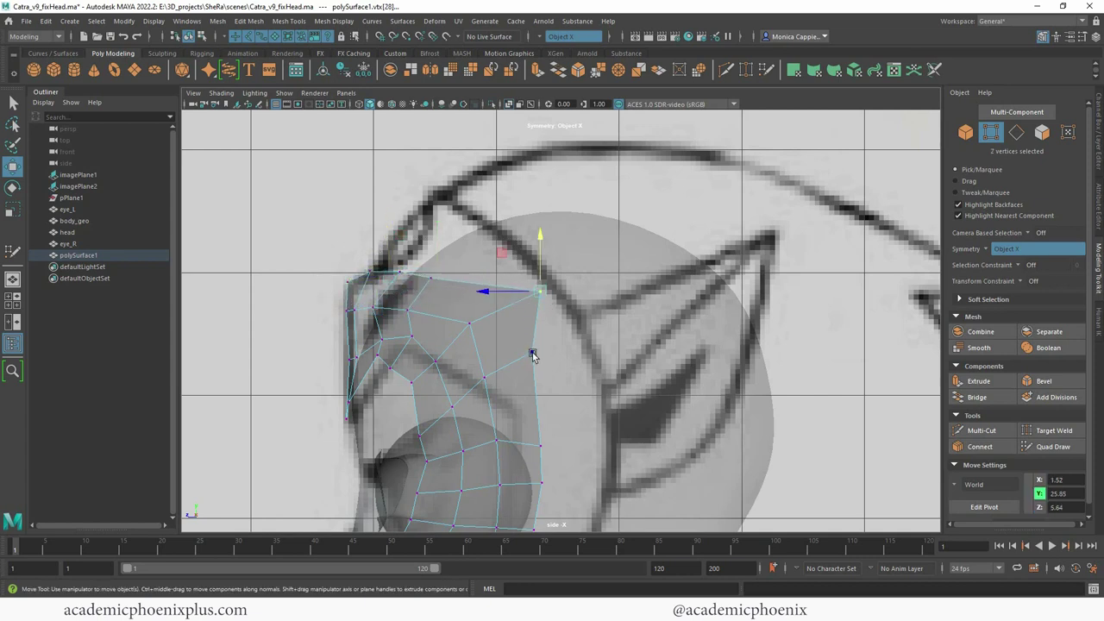
Step: Move the upper rear border vertex back in line with those below, and the top corner vertex to Y 25.91, Z 6.00
drag(534, 361, 538, 359)
click(543, 295)
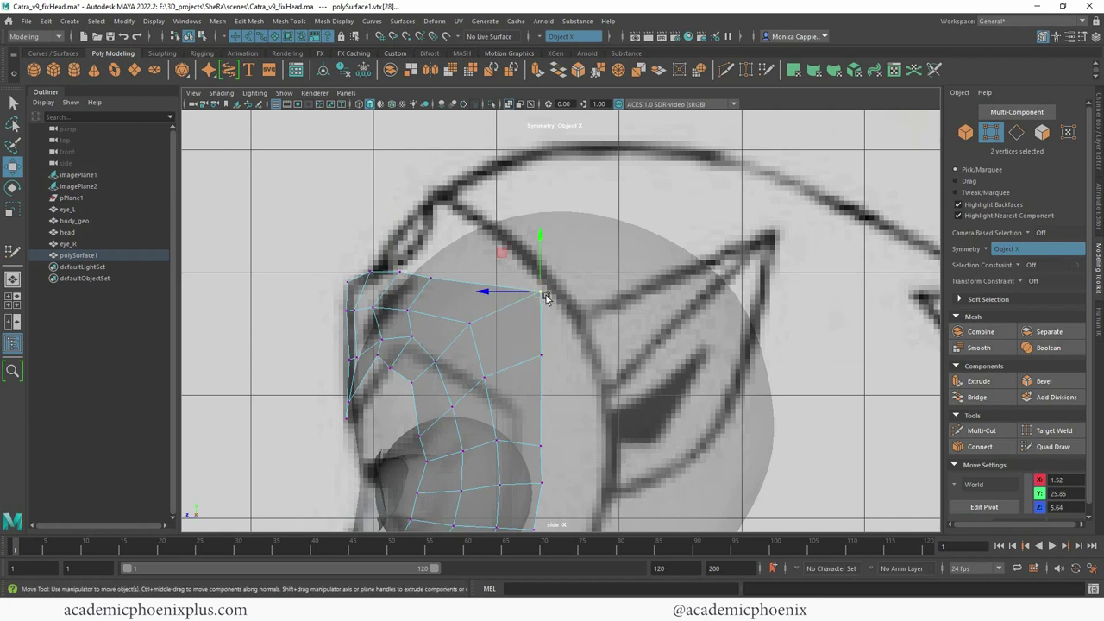
drag(540, 295, 490, 293)
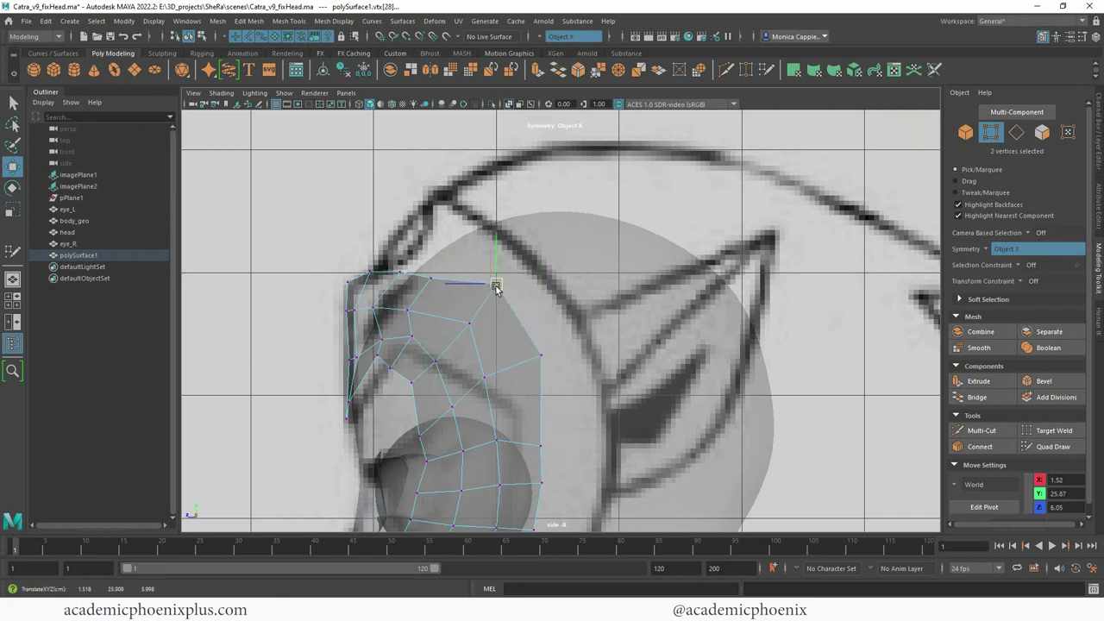
key(space)
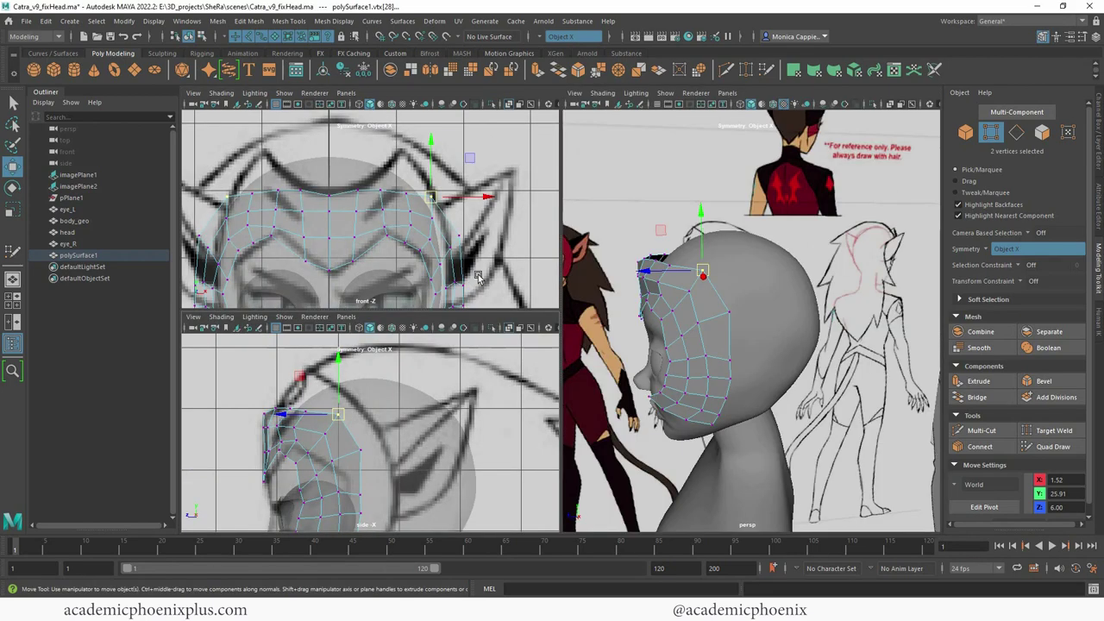
Step: Select the three outer top border edges on each side of the forehead and extrude them upward to Y 26.39
alt+drag(713, 276, 795, 274)
right_drag(705, 280, 705, 249)
click(716, 262)
drag(372, 190, 371, 191)
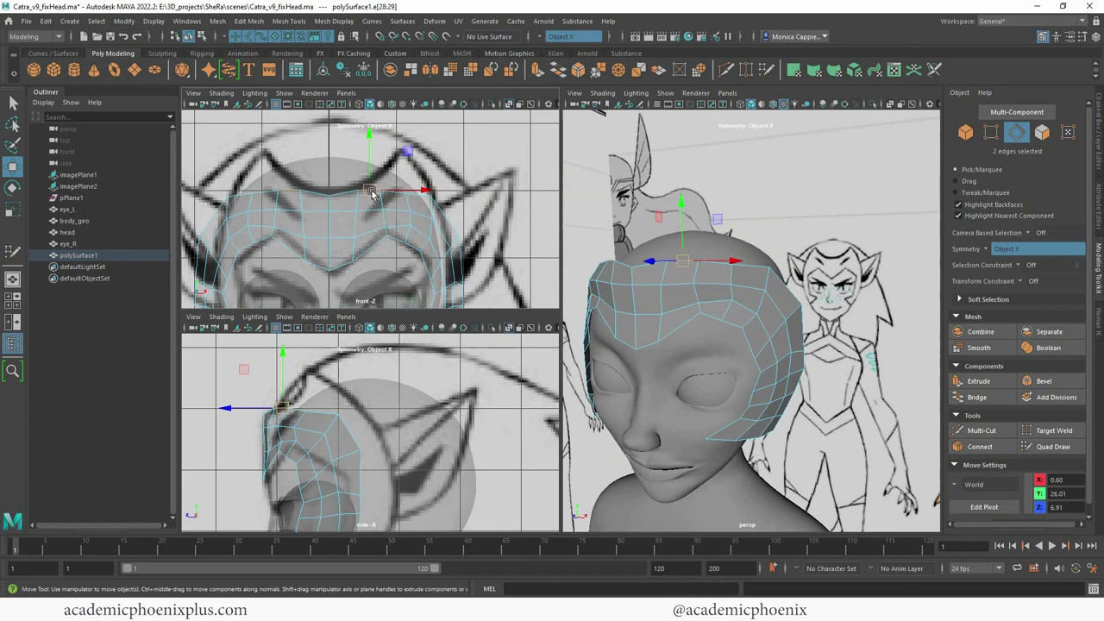
key(q)
click(423, 196)
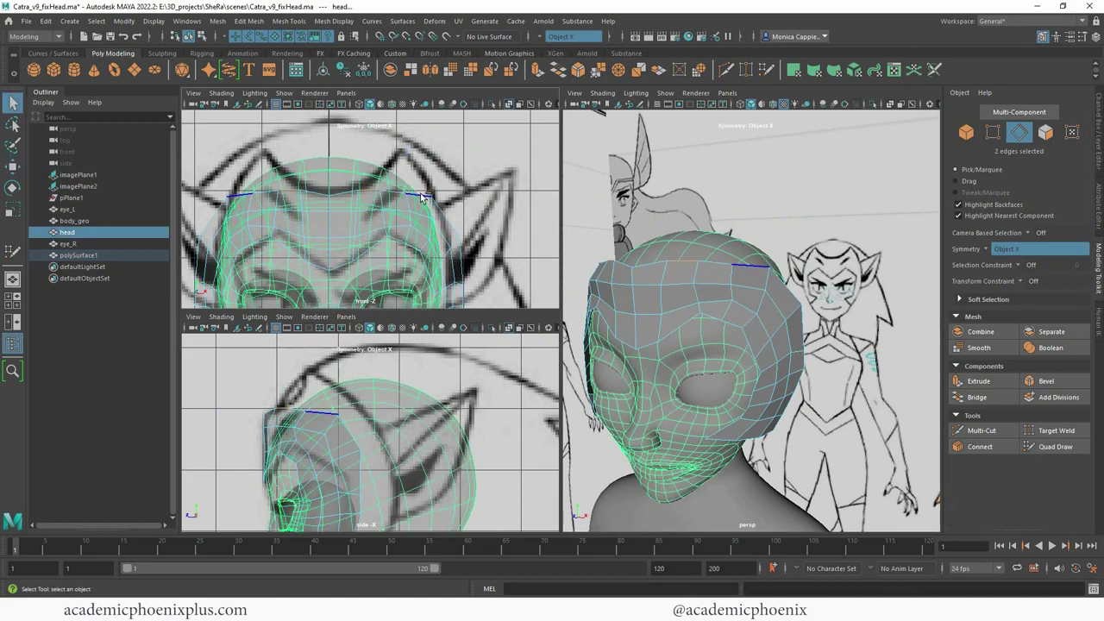
key(ctrl+z)
alt+drag(690, 254, 733, 298)
key(ctrl+e)
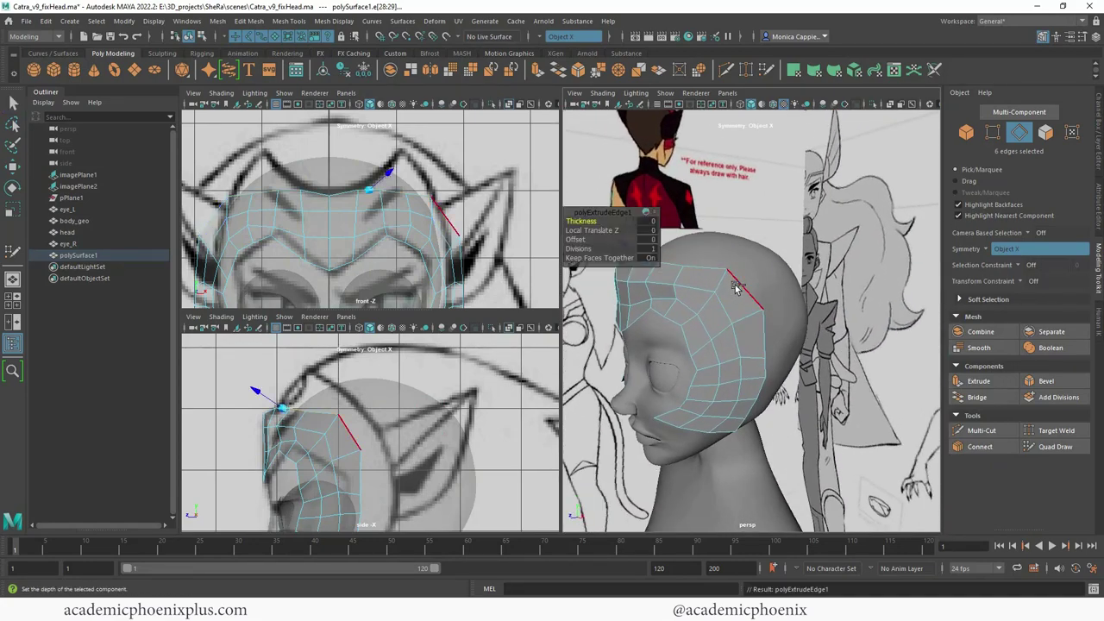
alt+drag(775, 253, 740, 209)
key(w)
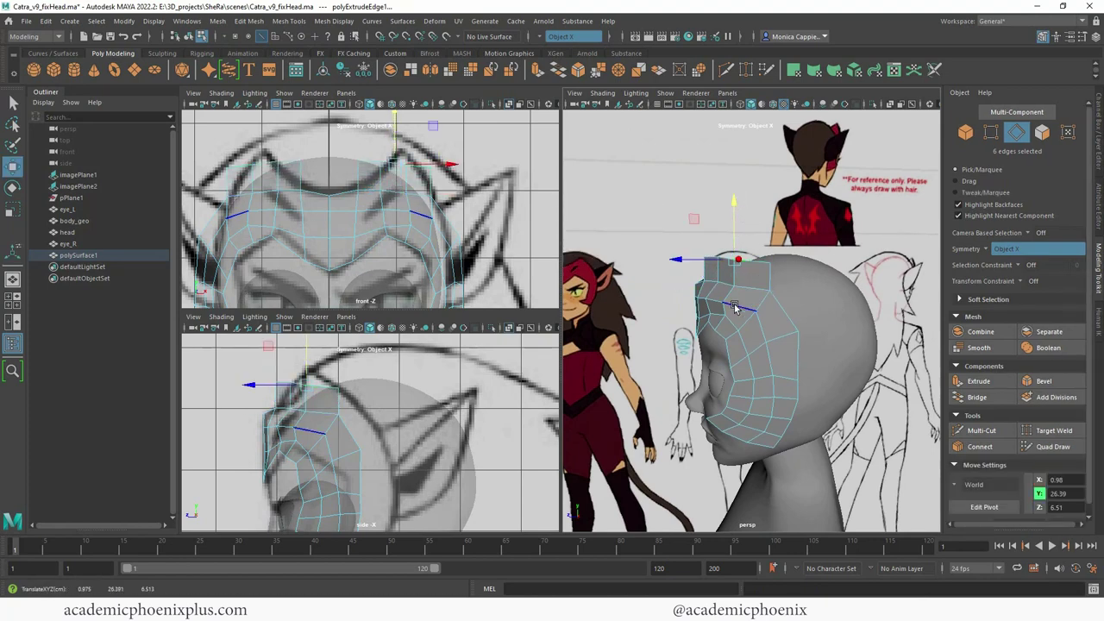
Step: Scale the extruded edges narrower into a point and move them outward to X 1.09
alt+drag(735, 308, 788, 315)
key(r)
drag(755, 267, 805, 272)
key(w)
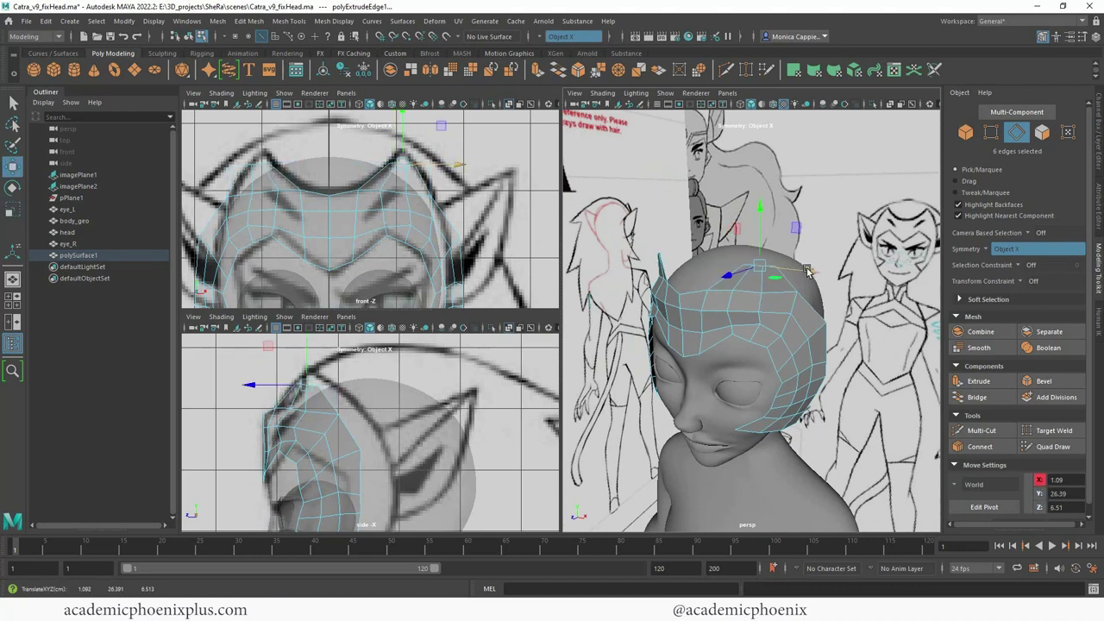
Step: Extrude the peak's top edges again, raise them slightly, and scale them narrower along X to form the tip
key(ctrl+e)
key(w)
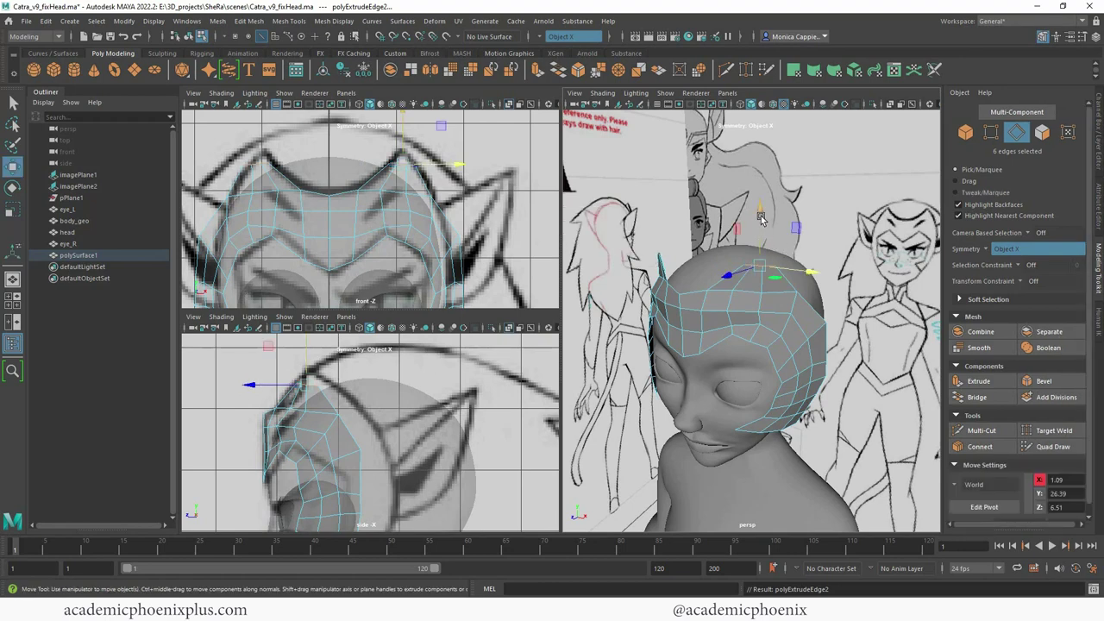
drag(761, 220, 767, 207)
key(r)
drag(807, 257, 803, 259)
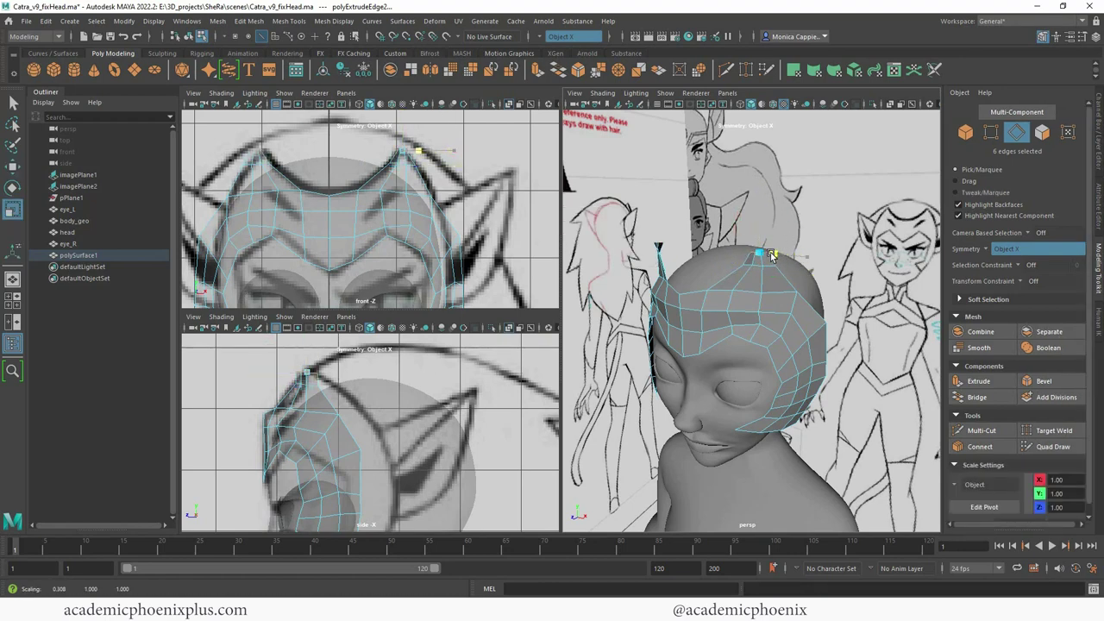
alt+drag(667, 272, 722, 245)
right_drag(722, 240, 722, 210)
alt+drag(722, 213, 661, 239)
click(701, 233)
key(w)
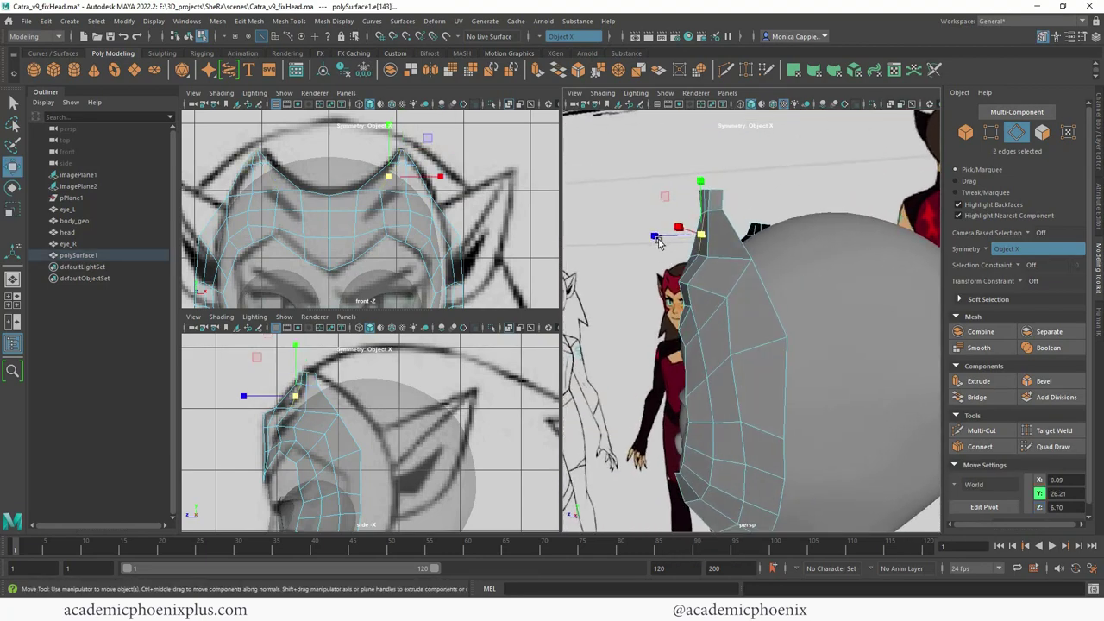
alt+drag(723, 223, 747, 263)
right_drag(715, 256, 684, 254)
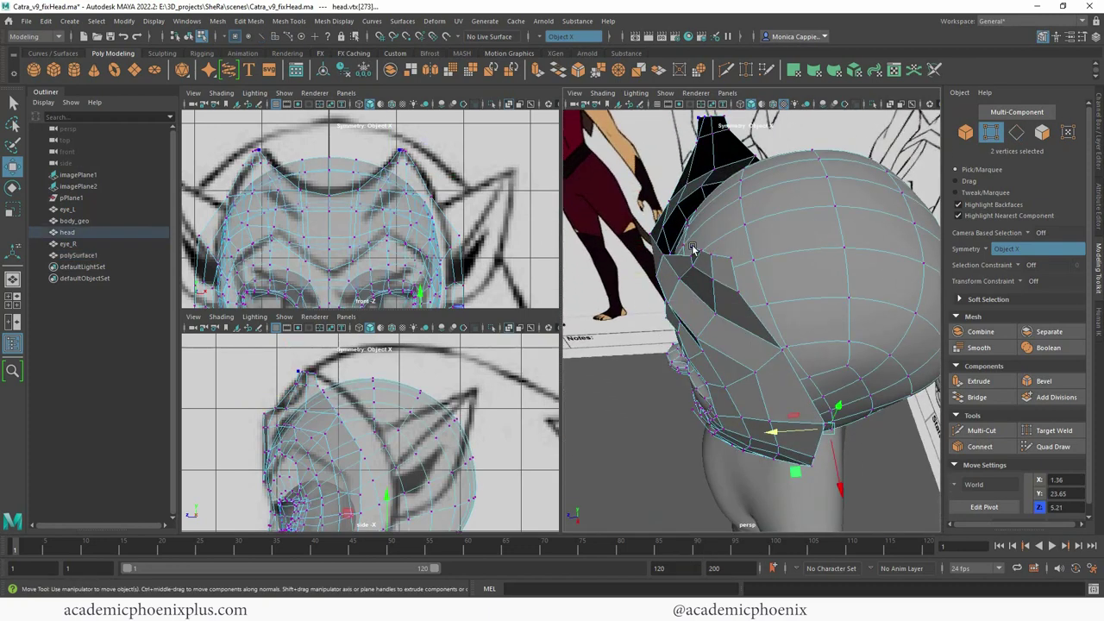
click(693, 251)
Step: Select the front tip vertex of the mask's peak and move it to X 1.02, Y 26.62, Z 6.61
right_drag(794, 251, 838, 238)
click(705, 313)
right_drag(672, 294, 630, 287)
click(693, 251)
alt+drag(693, 252, 686, 228)
scroll(715, 277, up, 5)
click(668, 273)
click(707, 214)
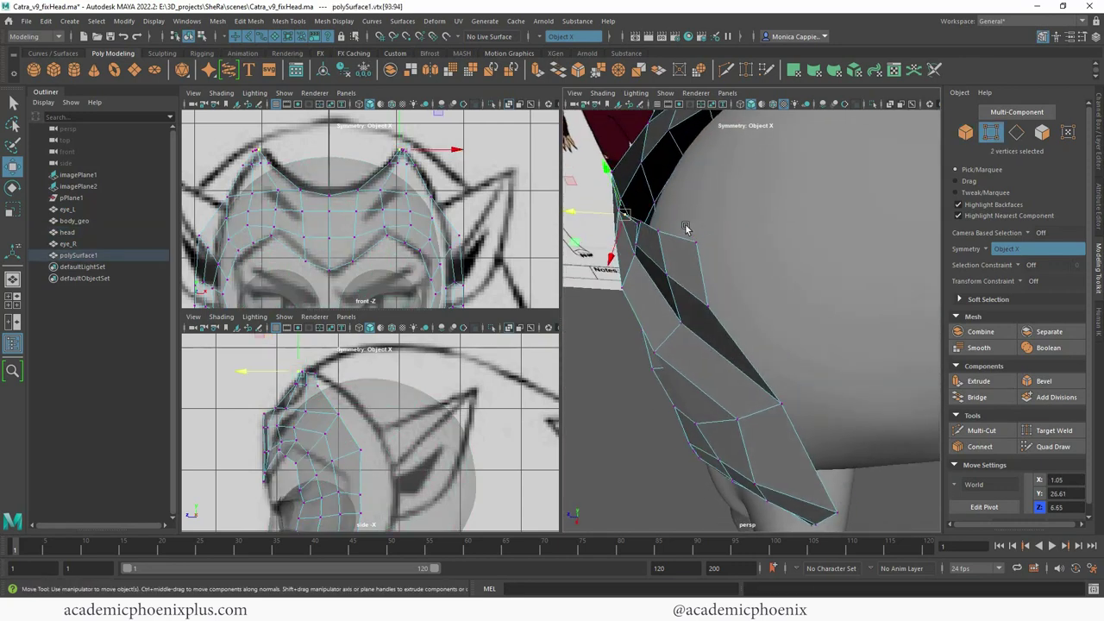
drag(606, 213, 702, 148)
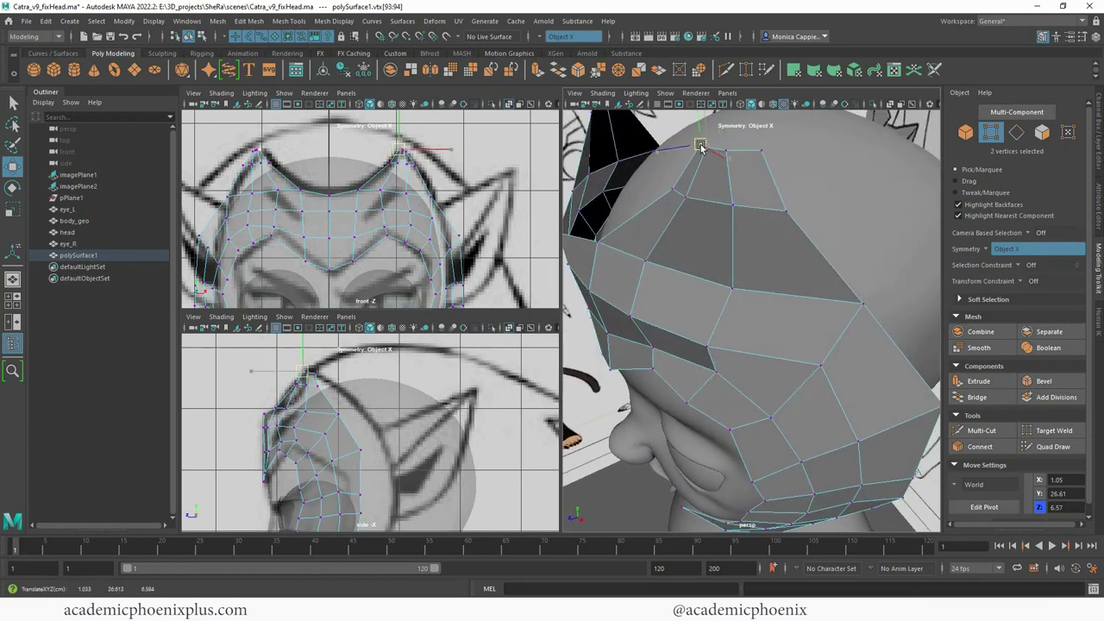
Step: In the front view, raise the peak's middle tip vertices to round the tip, placing the inner one at X 1.07, Y 26.63
alt+middle_drag(460, 180, 466, 269)
alt+right_drag(467, 269, 636, 264)
alt+middle_drag(535, 257, 477, 149)
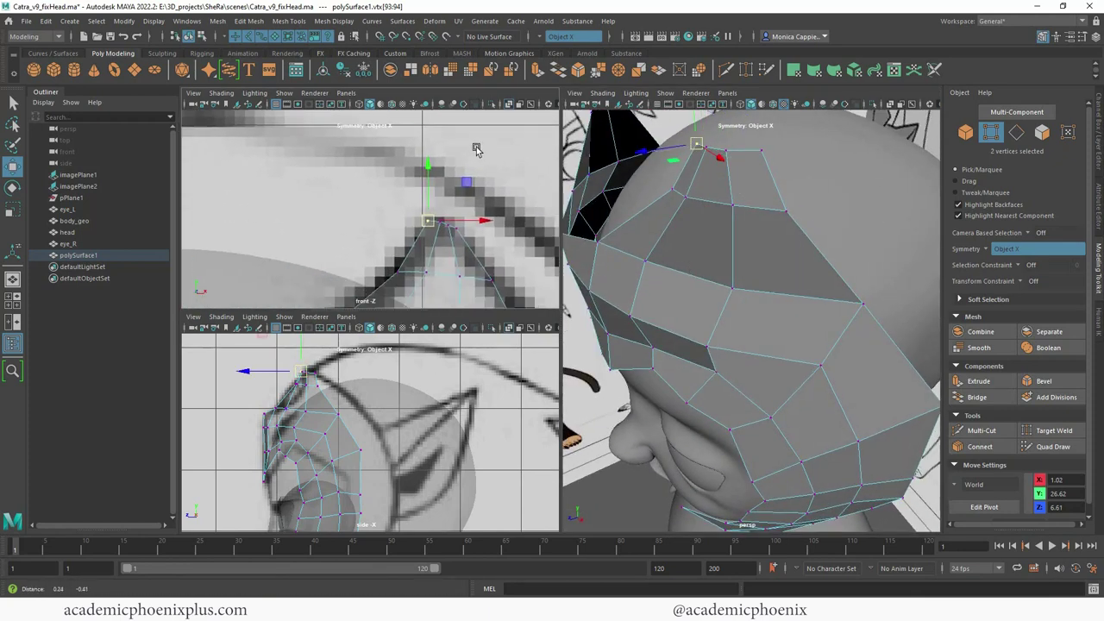
alt+right_drag(478, 148, 576, 188)
click(497, 212)
alt+click(498, 214)
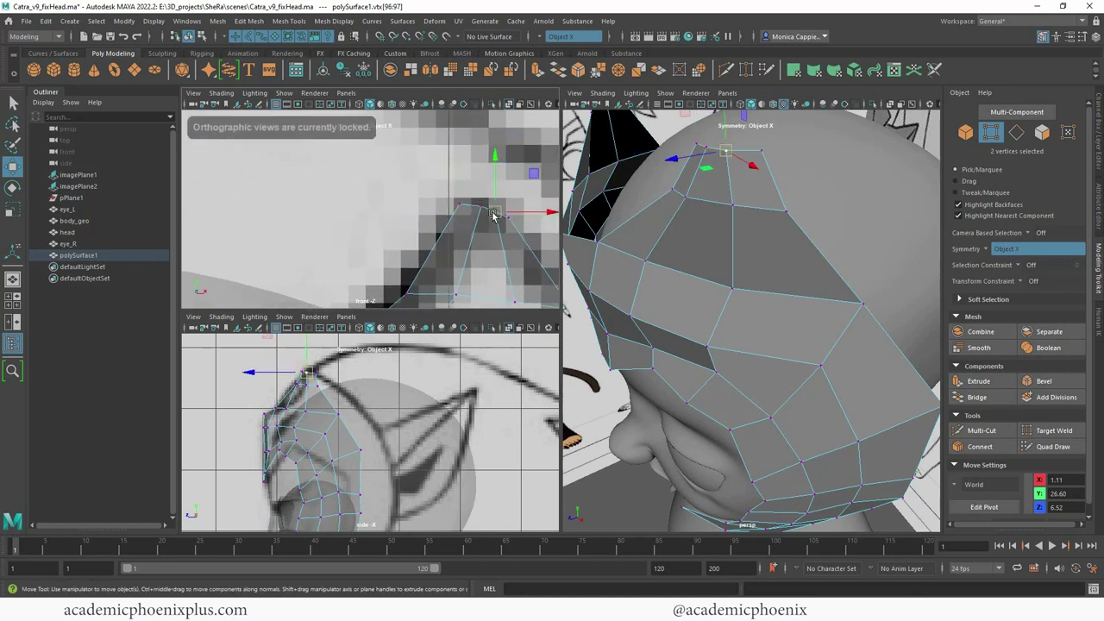
mouse_move(494, 212)
mouse_down()
mouse_move(495, 201)
mouse_move(482, 204)
mouse_up()
click(479, 206)
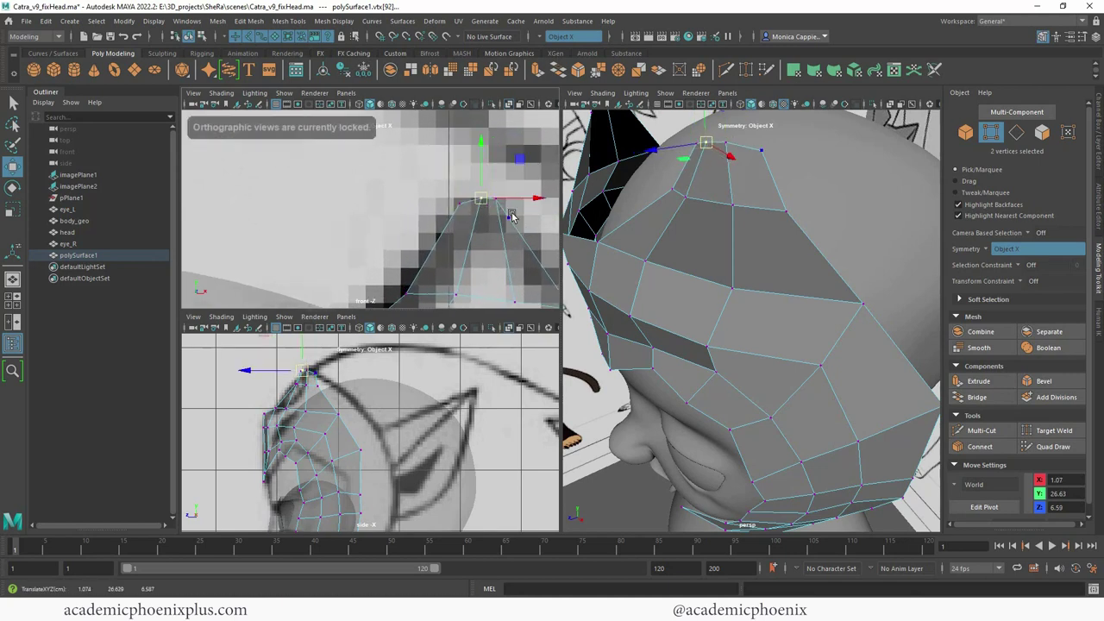
Step: Nudge the peak's front tip vertex to X 1.02, Y 26.61, Z 6.61 and shift the top edge outward to about X 1.10
click(458, 208)
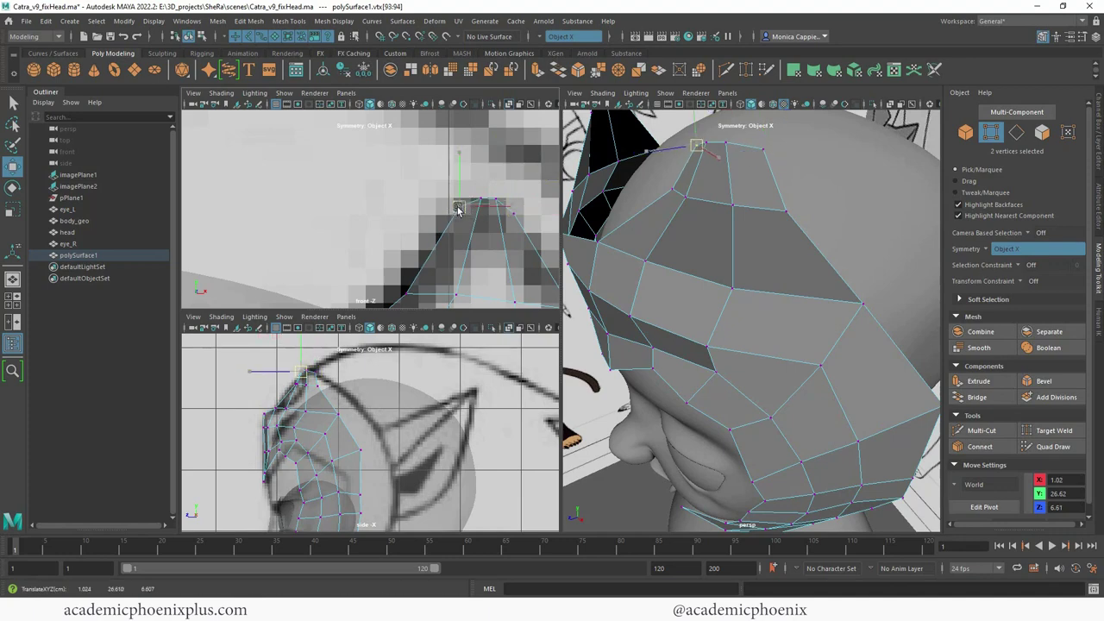
alt+drag(636, 200, 752, 160)
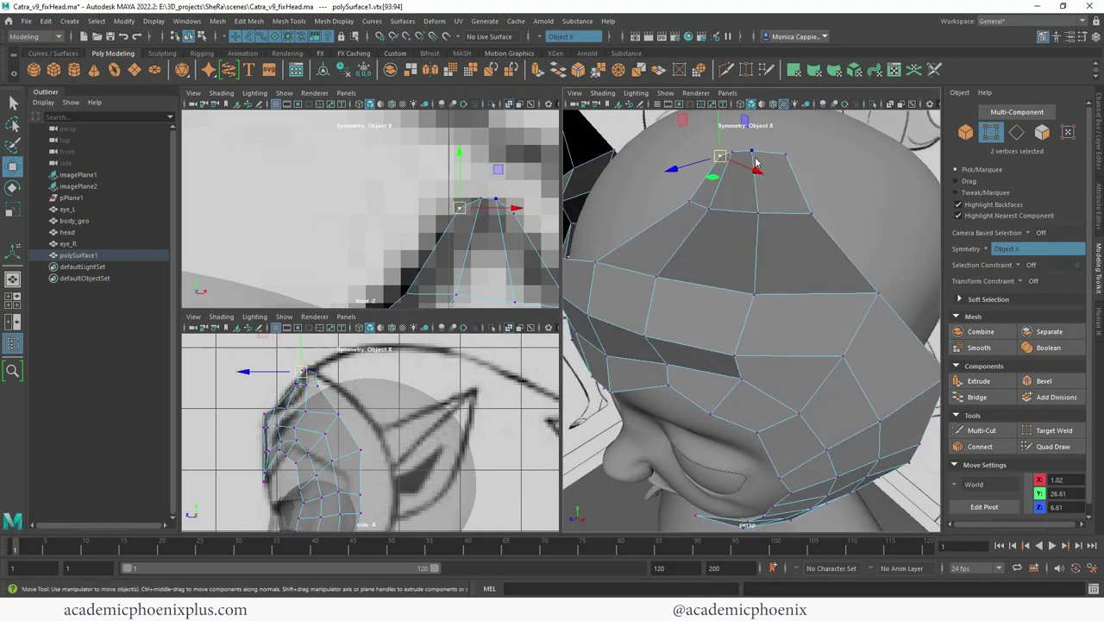
right_drag(753, 159, 754, 127)
click(747, 152)
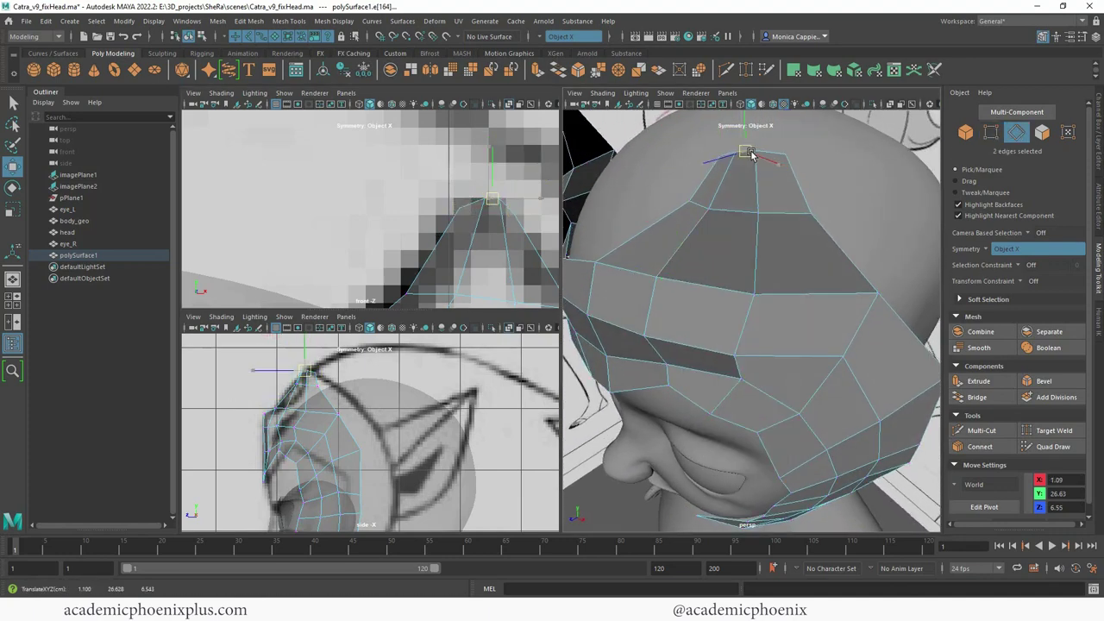
alt+drag(750, 160, 700, 214)
Step: Adjust individual vertices around the base of the mask's peak, checking from the side, and return to object mode
right_drag(729, 241, 695, 242)
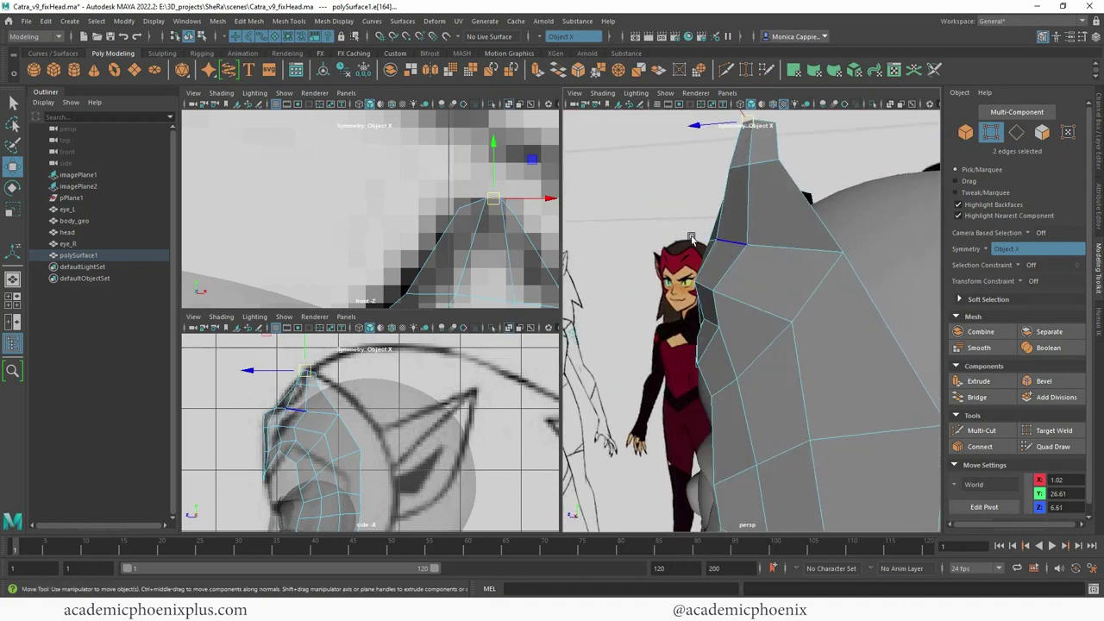
click(719, 240)
alt+drag(719, 241, 714, 242)
drag(715, 240, 788, 264)
click(709, 249)
click(787, 265)
key(F8)
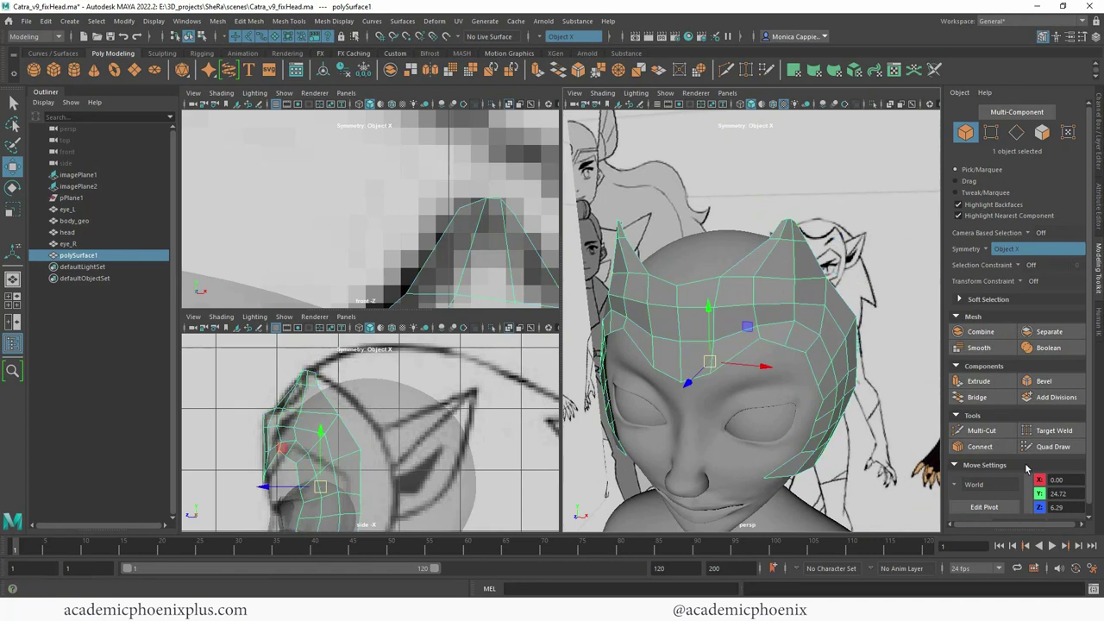
Step: Relax the mask's topology around the forehead and side with Quad Draw
click(1050, 447)
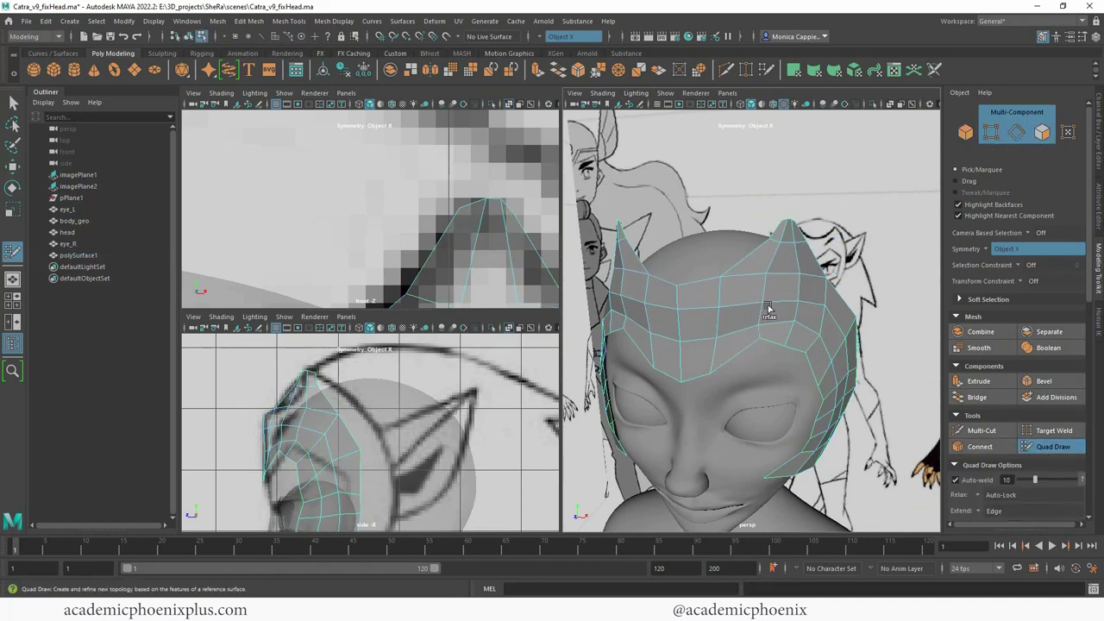
alt+drag(809, 333, 721, 323)
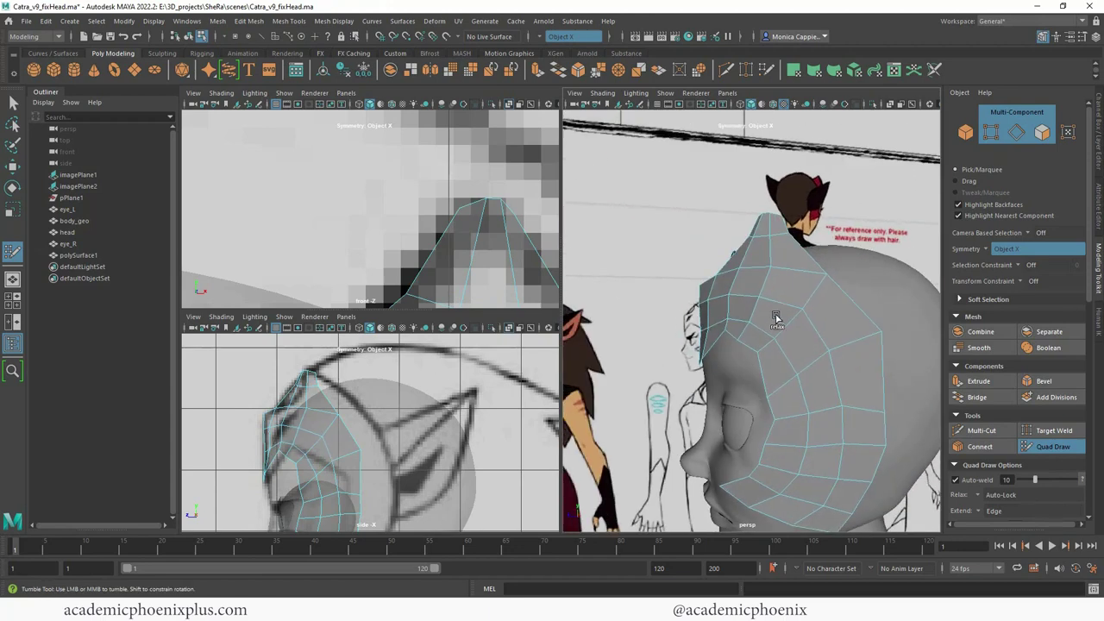
alt+drag(802, 498, 762, 308)
alt+right_drag(761, 308, 739, 296)
alt+drag(749, 298, 706, 323)
Step: Move the forehead vertex above the brow corner to X 0.83, Y 25.46, Z 7.03, and relax the mesh again with Quad Draw
key(w)
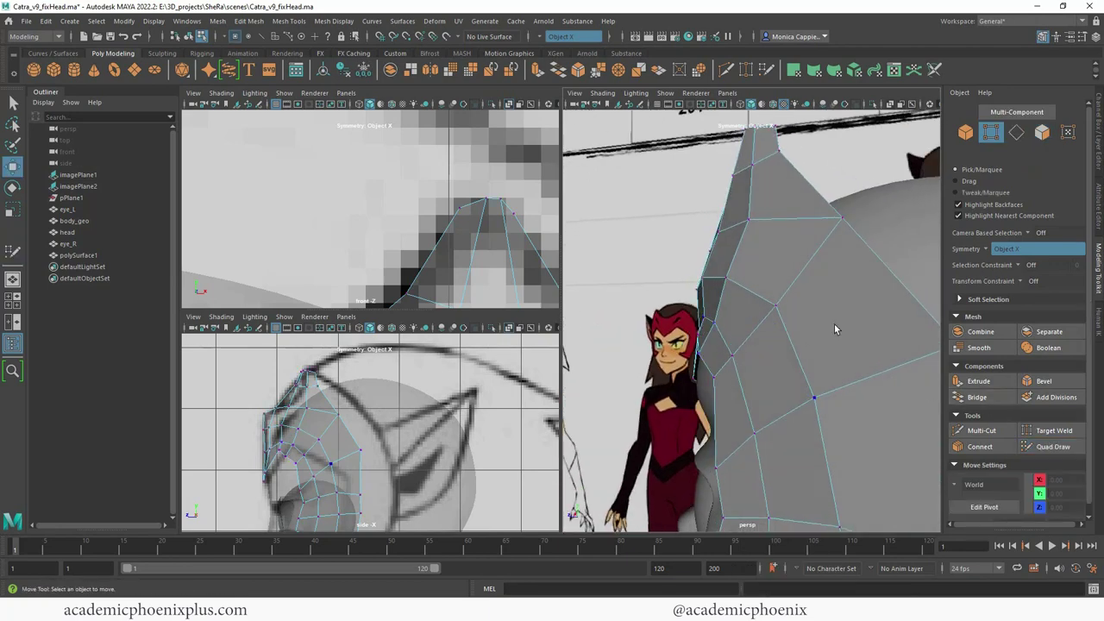
click(705, 316)
mouse_move(658, 318)
mouse_down()
mouse_move(645, 318)
mouse_move(786, 299)
mouse_move(740, 301)
mouse_move(769, 291)
mouse_move(849, 295)
mouse_up()
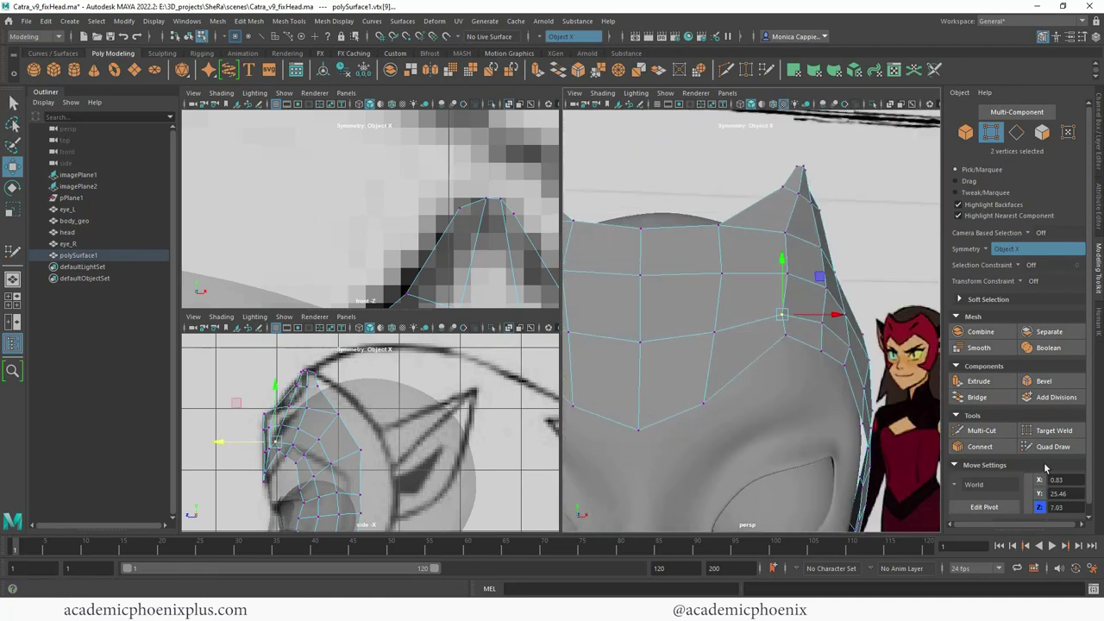
click(1041, 449)
key(w)
Step: Shift the vertex above the brow corner to X 0.91, Y 25.45, Z 7.02 and the brow-edge vertex below it to X 0.91, Y 25.30, Z 6.97
mouse_move(730, 375)
alt+mouse_down()
mouse_move(724, 339)
mouse_move(695, 345)
mouse_move(787, 328)
mouse_move(768, 317)
alt+mouse_up()
click(696, 320)
click(702, 338)
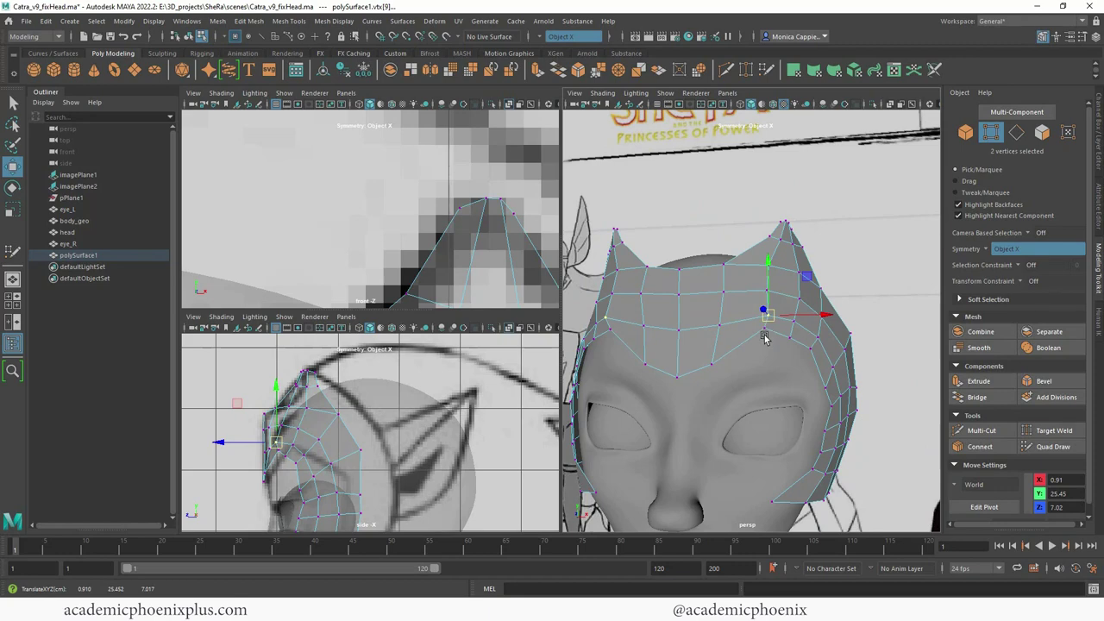
click(768, 332)
key(ctrl+z)
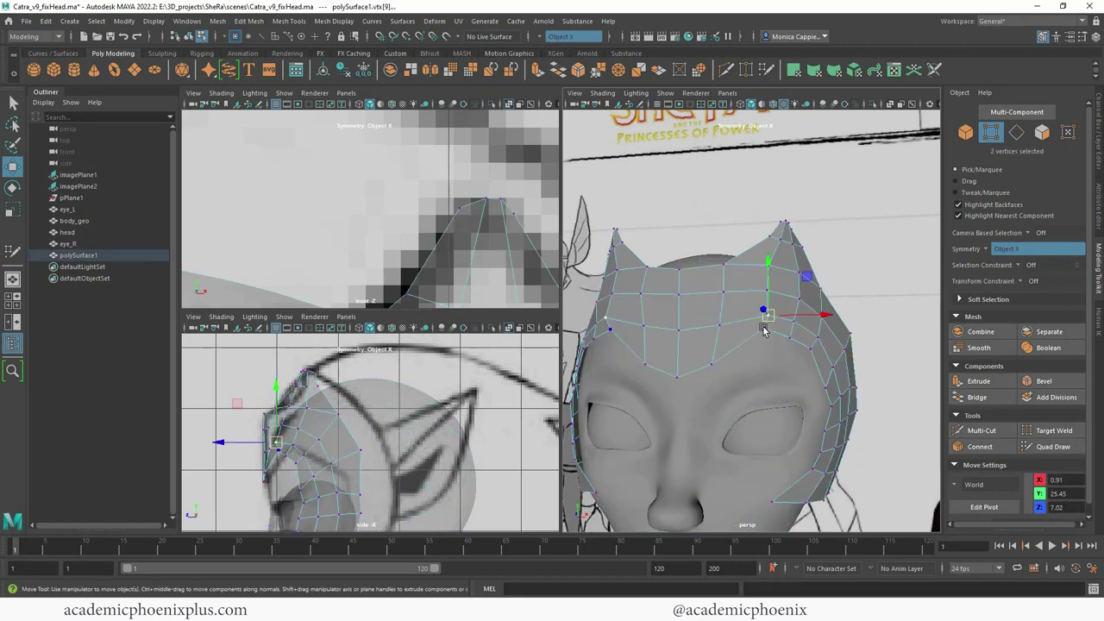
drag(767, 316, 764, 332)
Step: Preview the mask smoothed in object mode and compare its shape with the character reference sheets from several angles
alt+right_drag(828, 371, 730, 339)
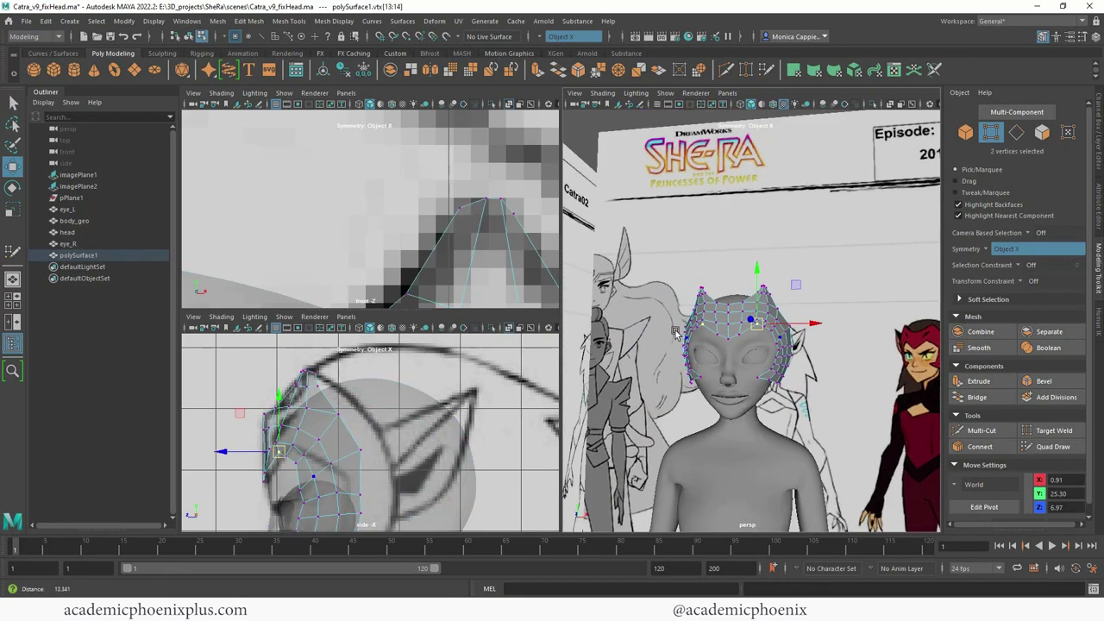
mouse_move(730, 340)
alt+mouse_down()
mouse_move(783, 345)
mouse_move(750, 339)
alt+mouse_up()
right_drag(731, 317, 824, 291)
key(3)
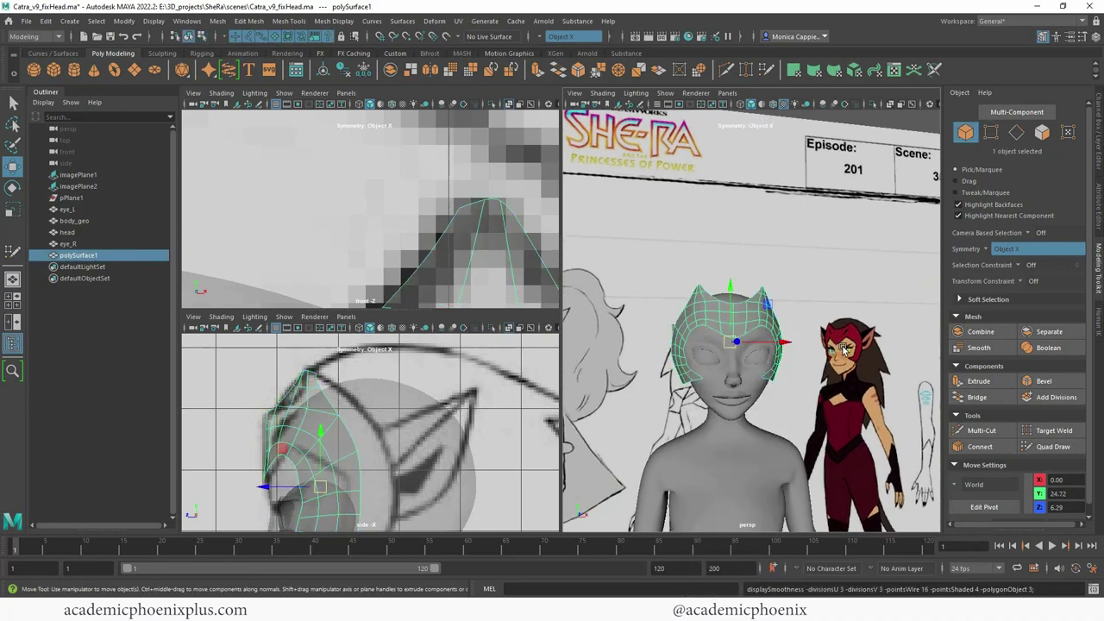
click(844, 349)
alt+right_drag(843, 349, 721, 308)
alt+drag(824, 335, 778, 342)
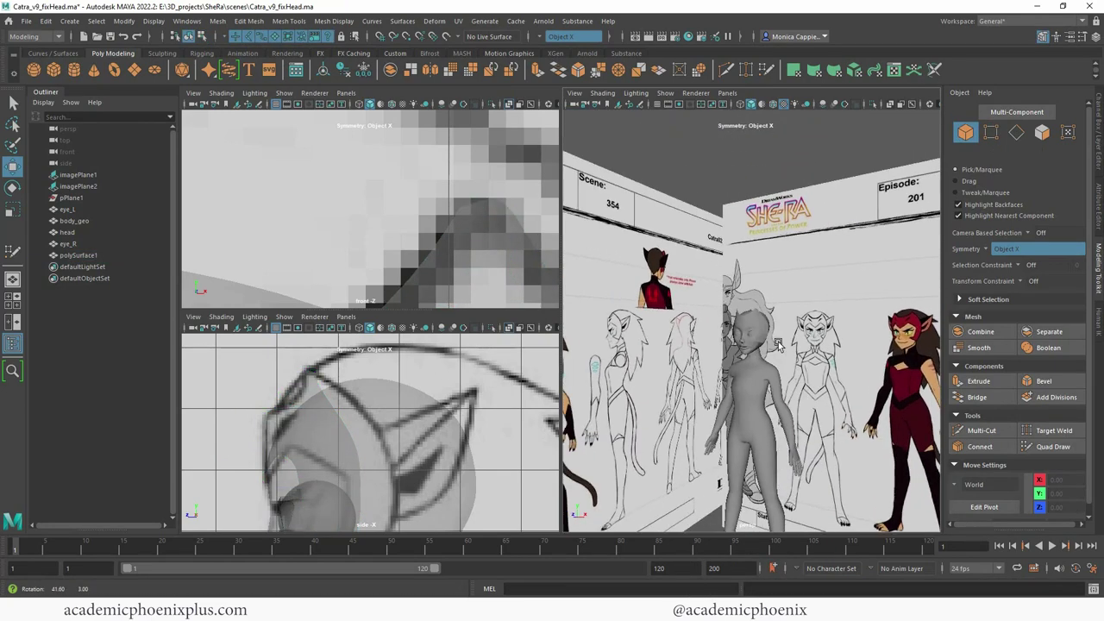
alt+right_drag(759, 337, 798, 321)
alt+drag(785, 316, 779, 339)
alt+right_drag(743, 333, 771, 323)
alt+drag(771, 324, 742, 340)
Step: Sharpen the peak by raising its middle tip vertex to X 1.09, Y 26.70, Z 6.57 and the adjacent one to X 1.12, Y 26.65, Z 6.51
click(740, 323)
scroll(677, 239, up, 5)
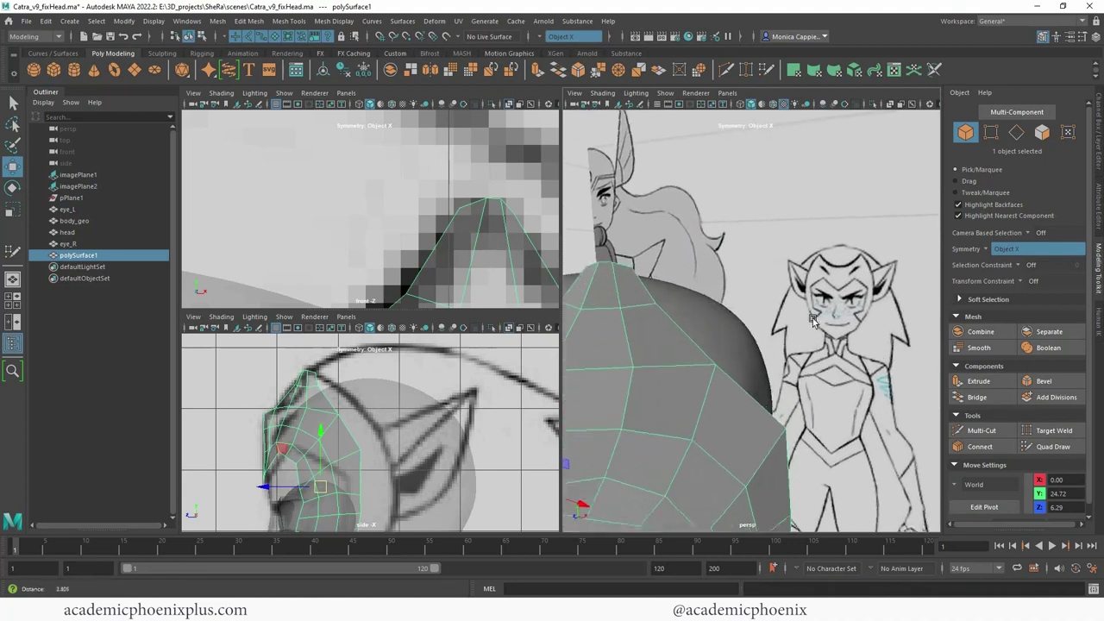
right_drag(660, 290, 616, 292)
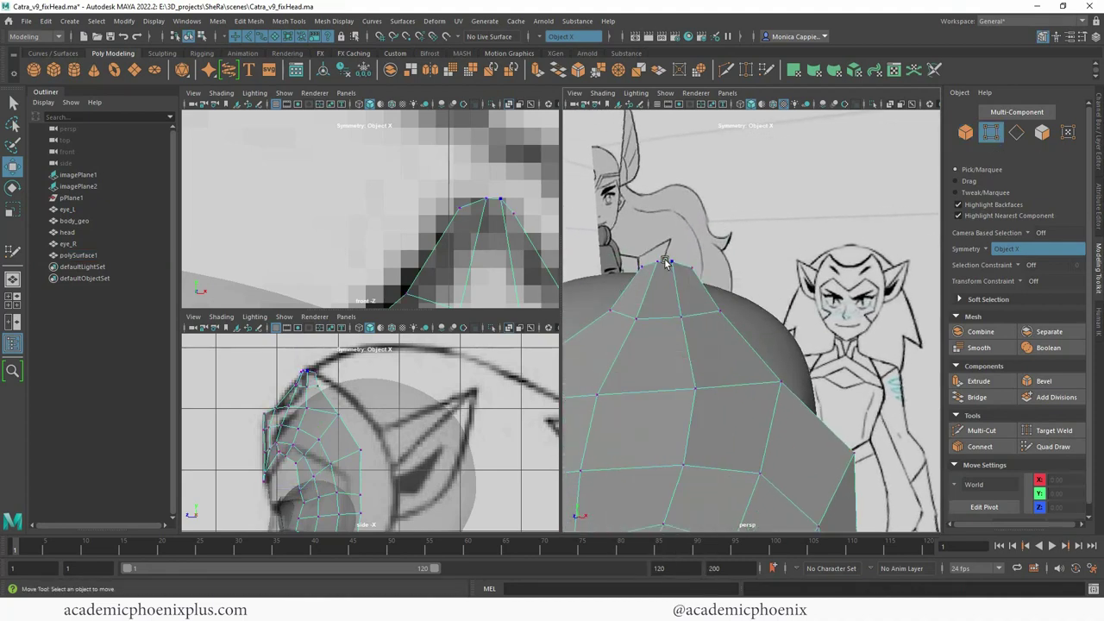
click(659, 260)
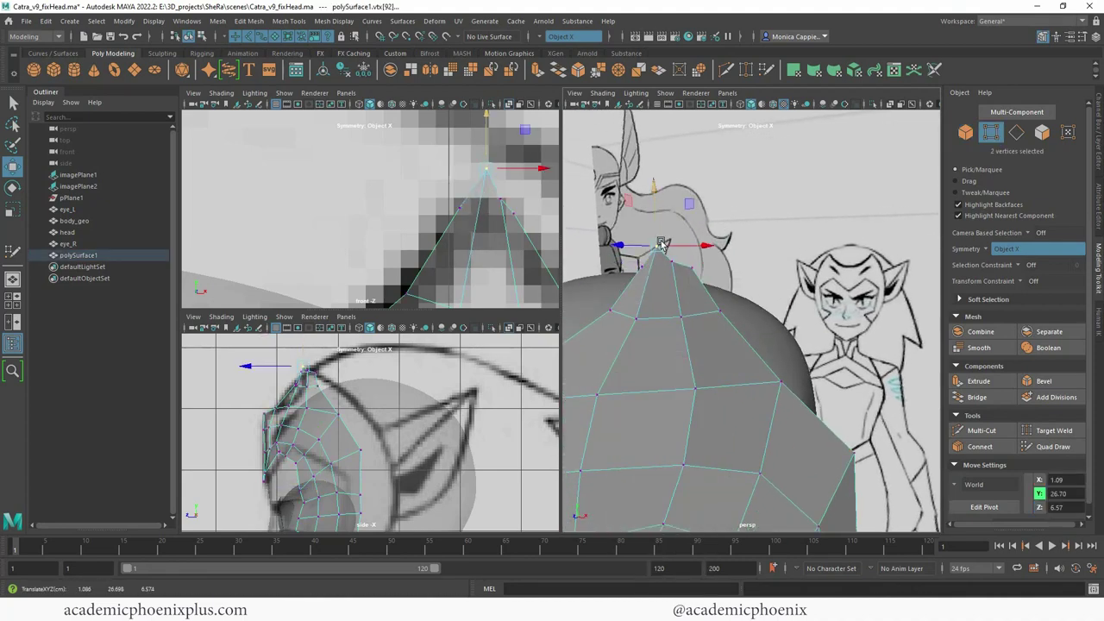
drag(672, 266, 670, 237)
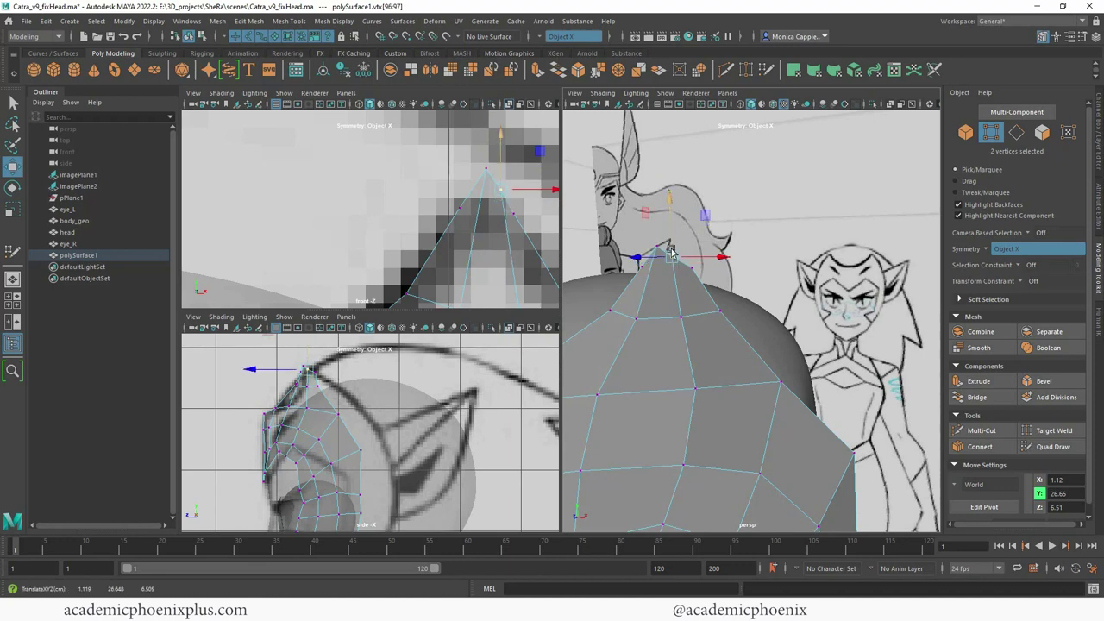
Step: Check the sharpened peak with the mask smoothed, and return the mask to its unsmoothed display
right_drag(680, 291, 737, 274)
click(739, 292)
scroll(739, 296, down, 6)
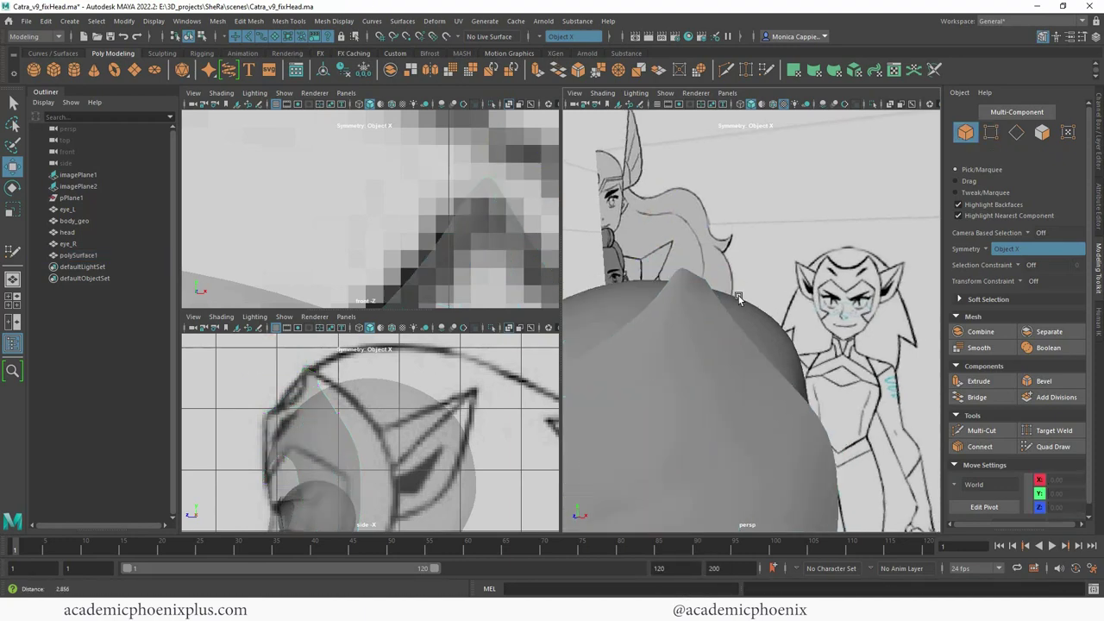
mouse_move(726, 310)
alt+mouse_down()
mouse_move(690, 311)
mouse_move(744, 308)
mouse_move(764, 295)
mouse_move(728, 309)
mouse_move(651, 263)
mouse_move(717, 320)
alt+mouse_up()
click(704, 323)
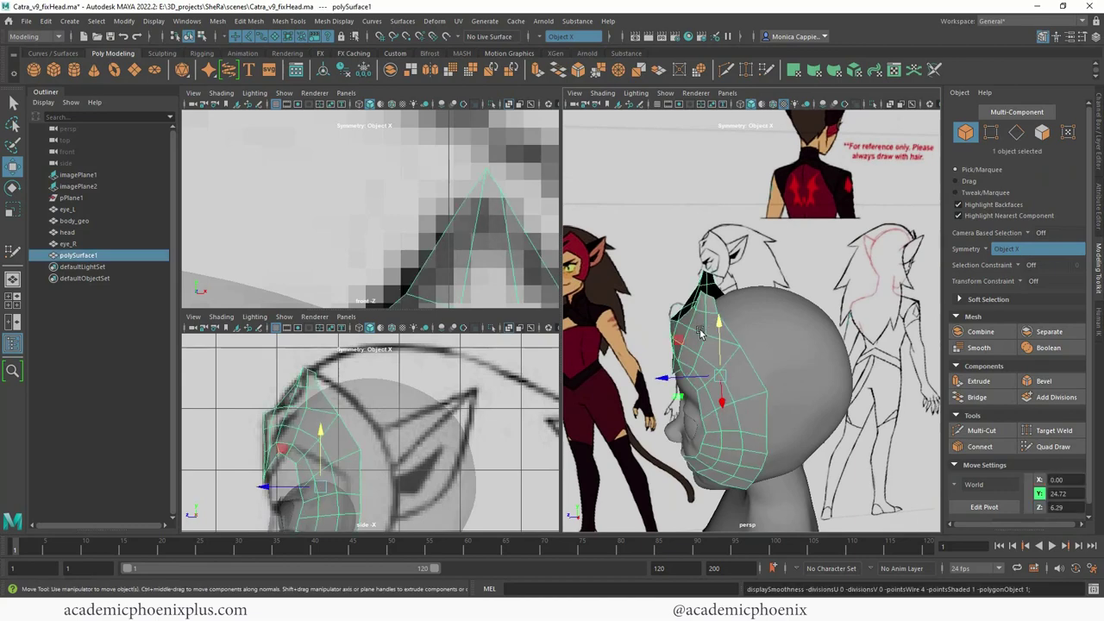
Step: Extrude the mask's whole border edge loop and move the new edges back to Z 6.32
alt+drag(692, 323, 736, 323)
right_drag(681, 294, 680, 261)
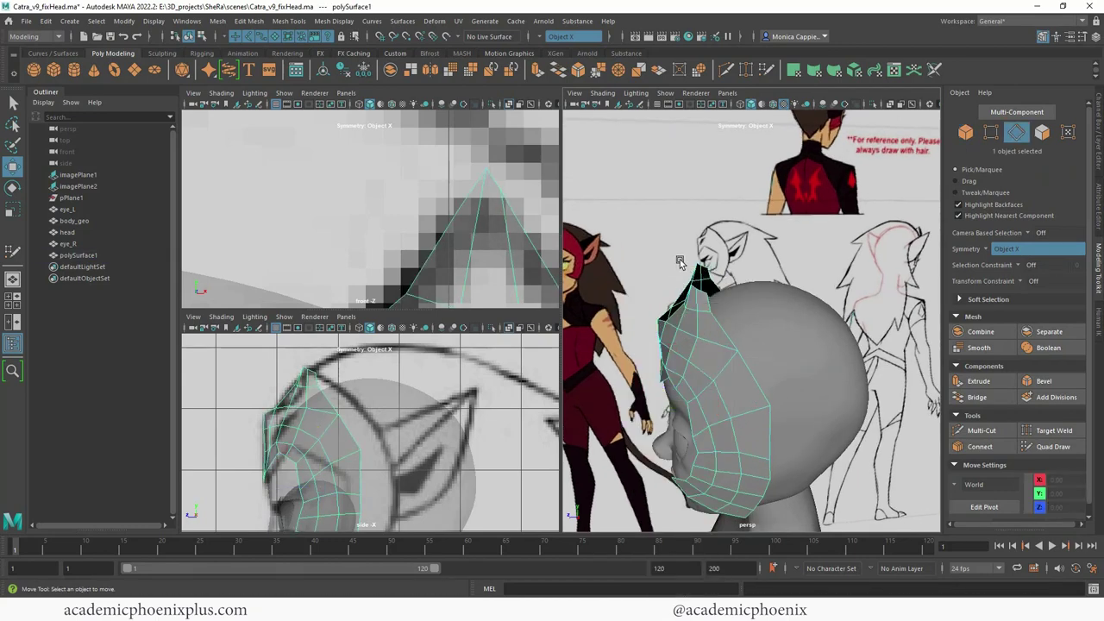
double_click(726, 333)
alt+drag(668, 372, 627, 386)
key(ctrl+e)
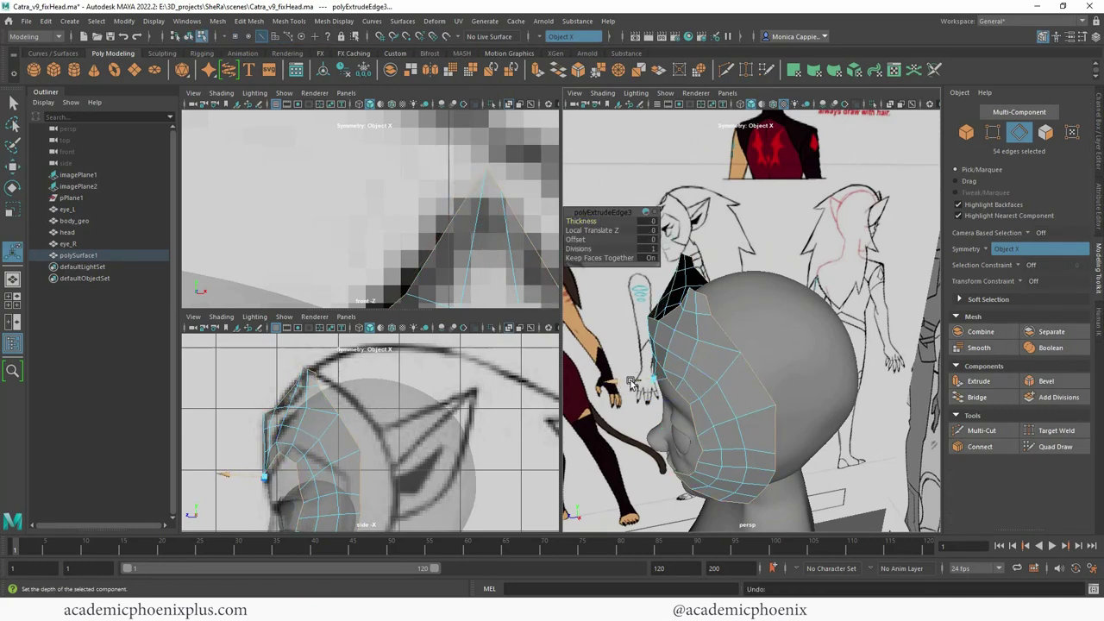
key(w)
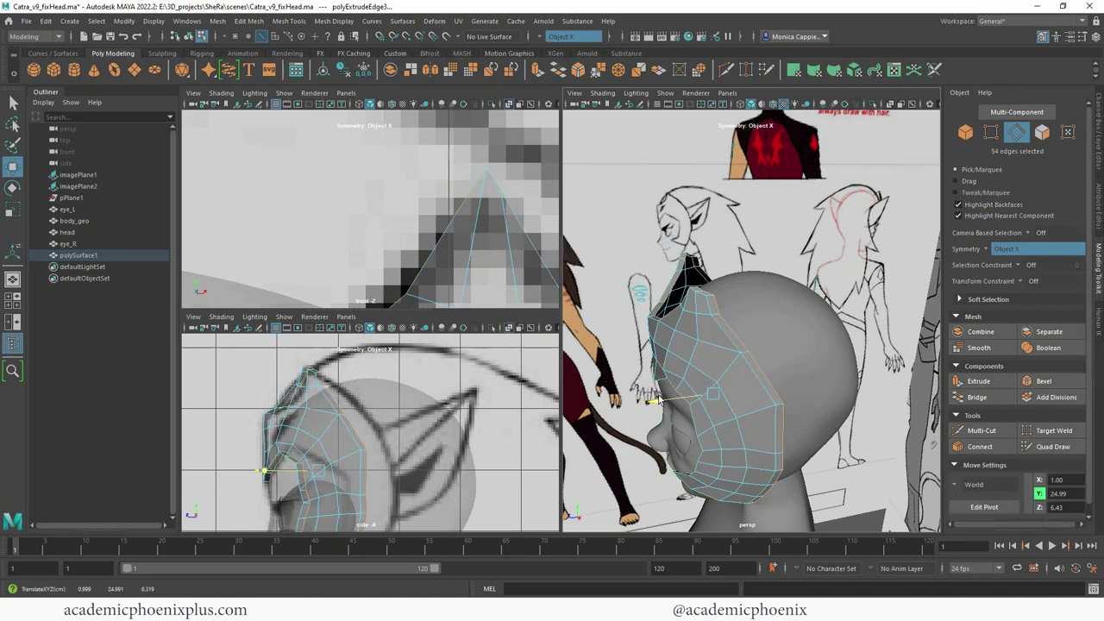
Step: Display the mask smoothed and inspect the extruded border against the head from the side
right_drag(712, 315, 764, 278)
alt+drag(764, 278, 721, 341)
click(721, 340)
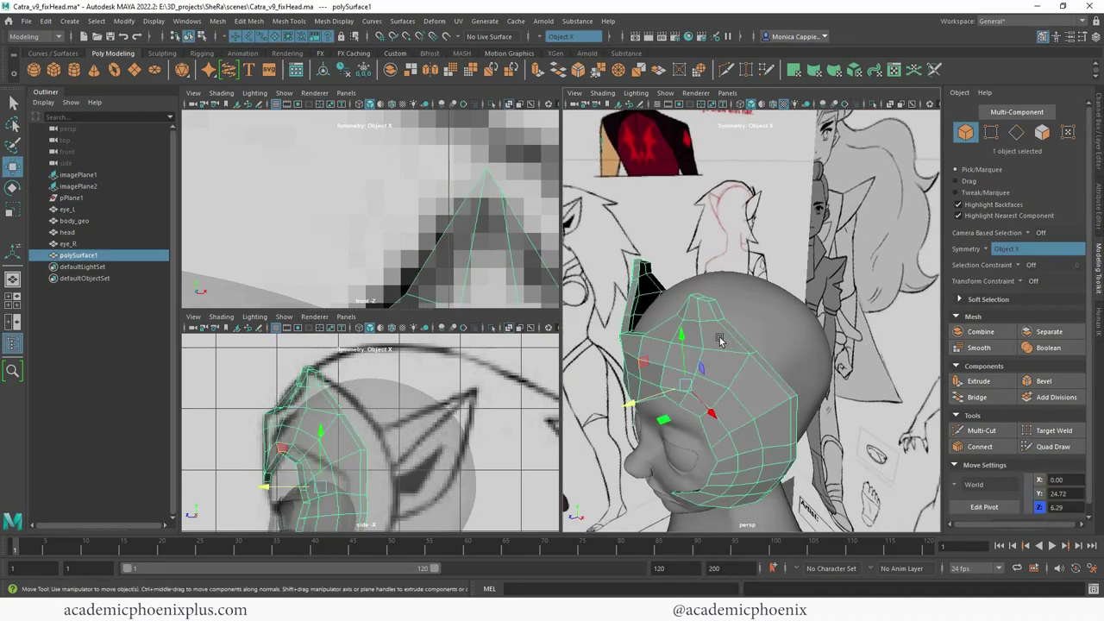
key(3)
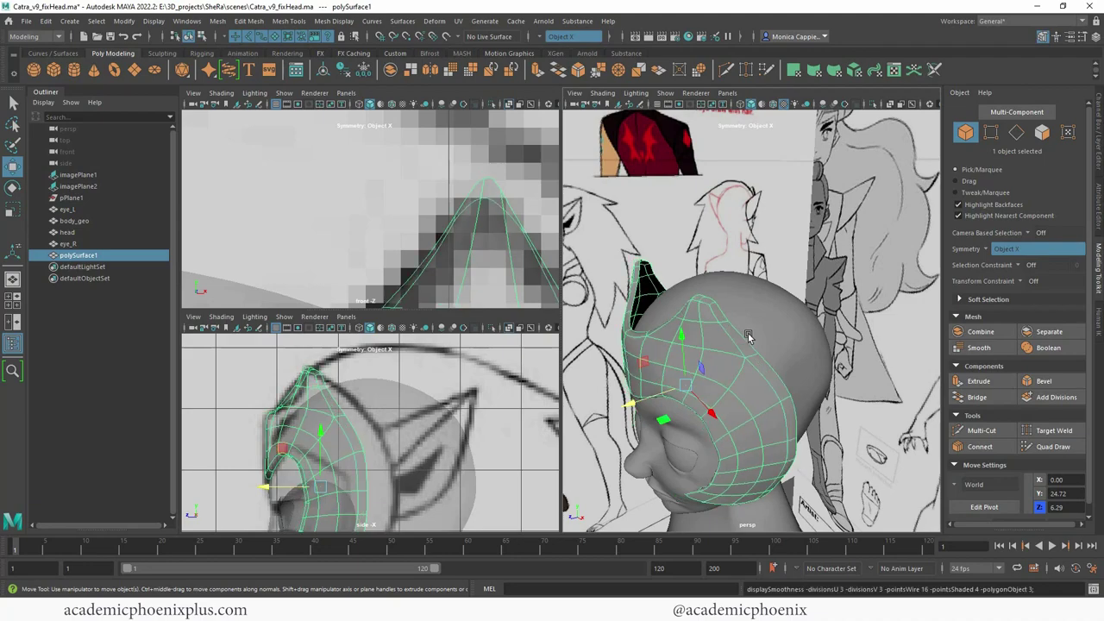
click(885, 377)
alt+drag(885, 377, 809, 336)
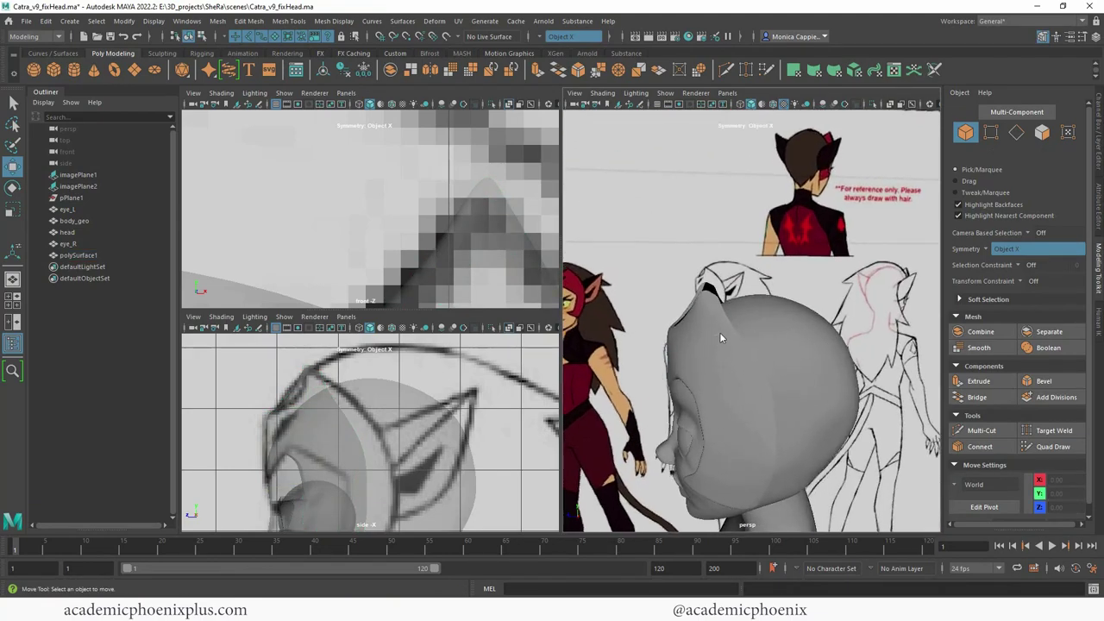
Step: Select the mask's border edge loop and push it slightly further back, returning to object mode
right_drag(714, 292, 716, 257)
alt+drag(716, 263, 747, 295)
scroll(740, 317, up, 3)
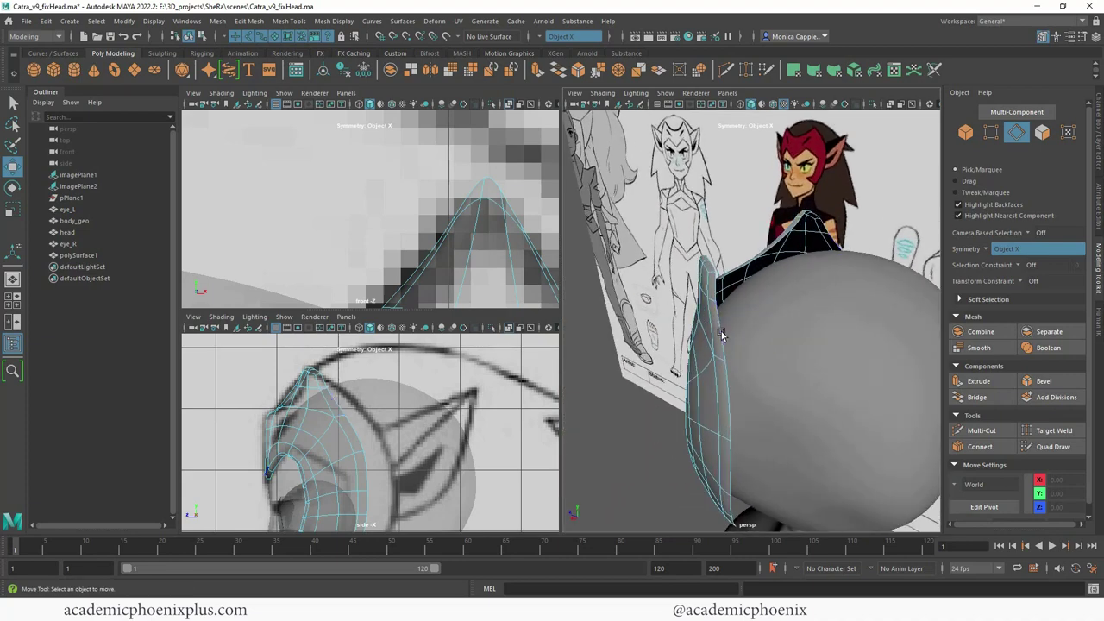
double_click(722, 334)
alt+drag(737, 344, 743, 373)
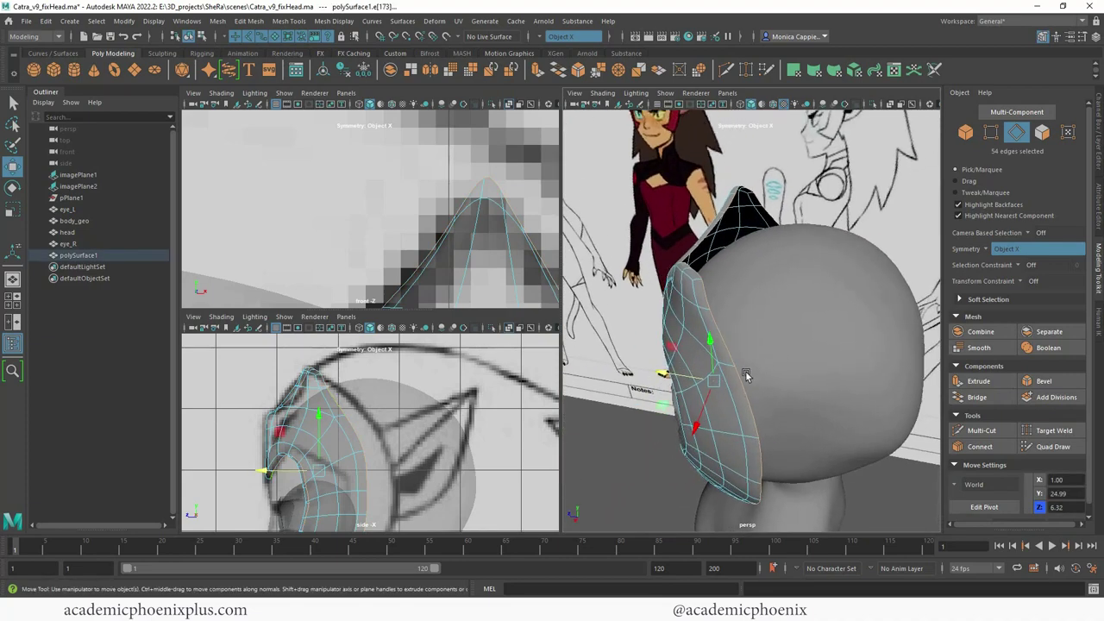
right_drag(680, 338, 733, 269)
mouse_move(691, 190)
alt+mouse_down()
mouse_move(712, 209)
mouse_move(698, 204)
alt+mouse_up()
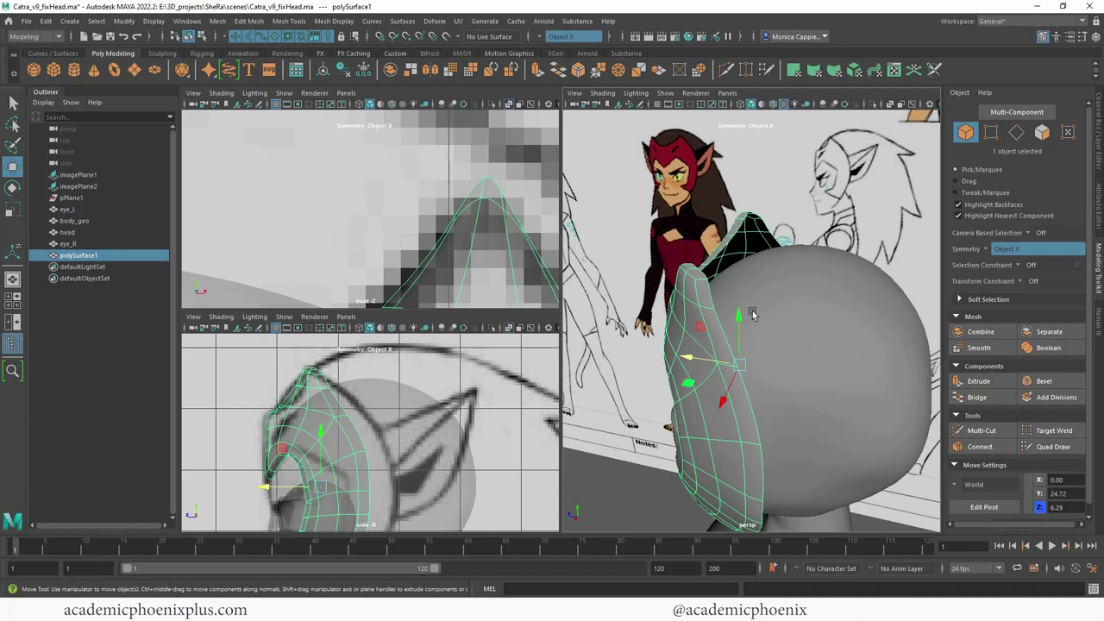
Step: Rename the mask object as Headband_geo and save the scene as Catra_v10_headband.ma
alt+drag(739, 339, 772, 306)
right_drag(736, 295, 787, 277)
scroll(789, 285, down, 5)
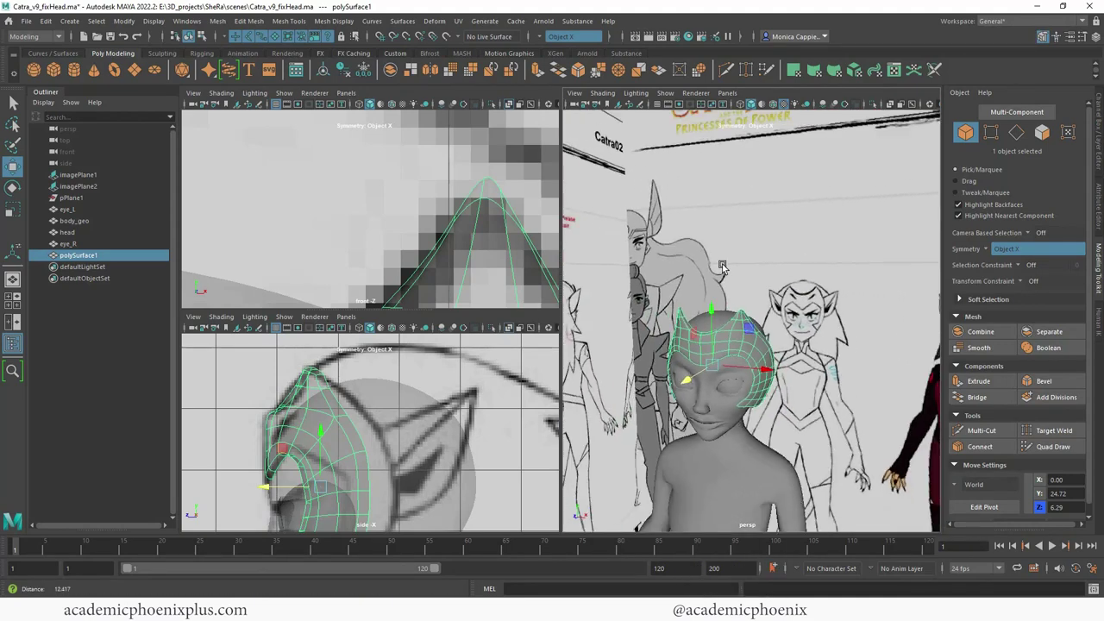
click(866, 308)
double_click(98, 254)
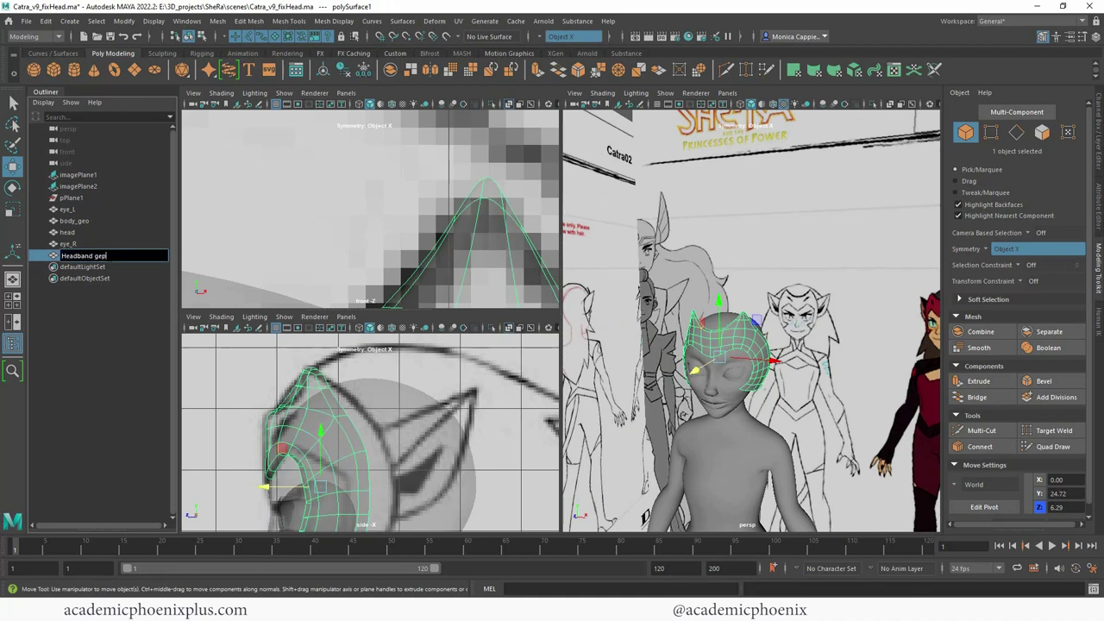
key(Return)
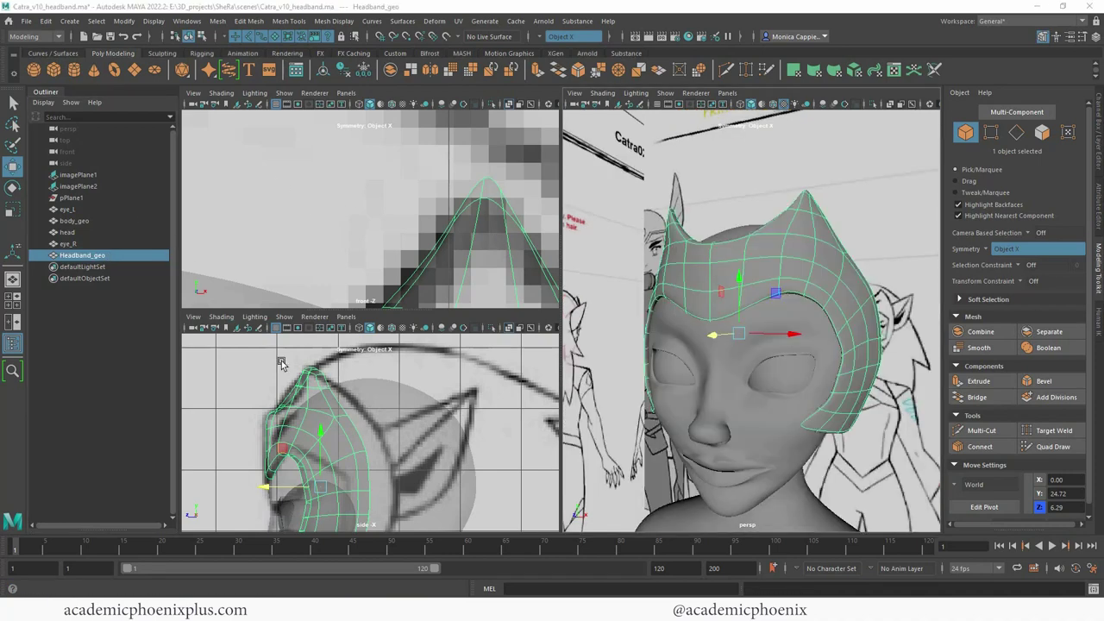
Step: Frame the headband in the front view to compare it with the drawing, and turn off its smooth preview
scroll(403, 209, up, 3)
key(f)
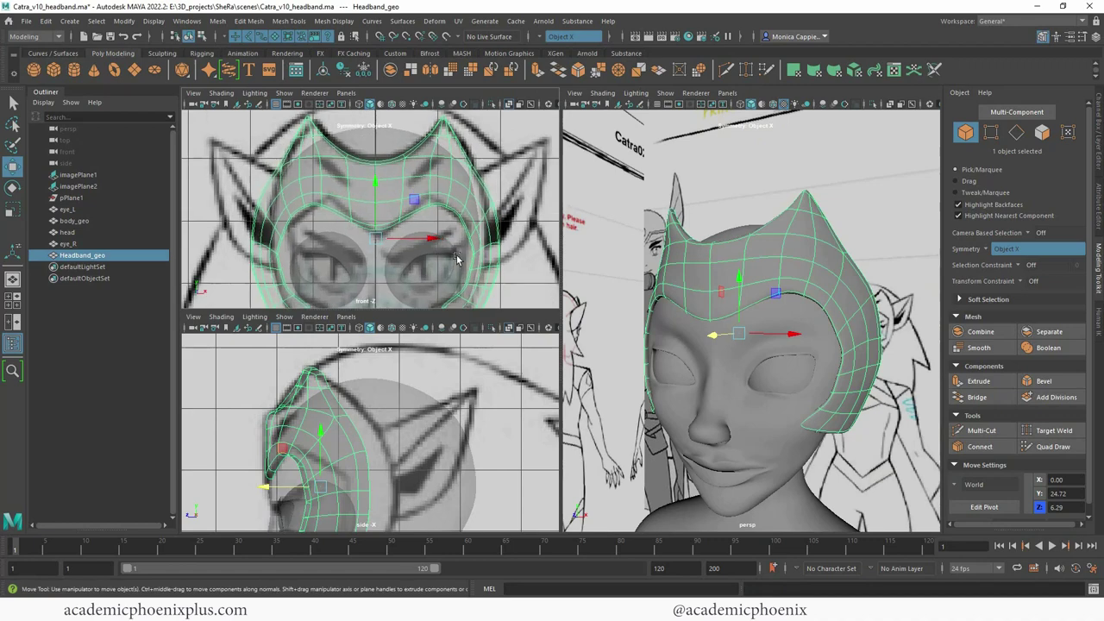
scroll(414, 192, up, 3)
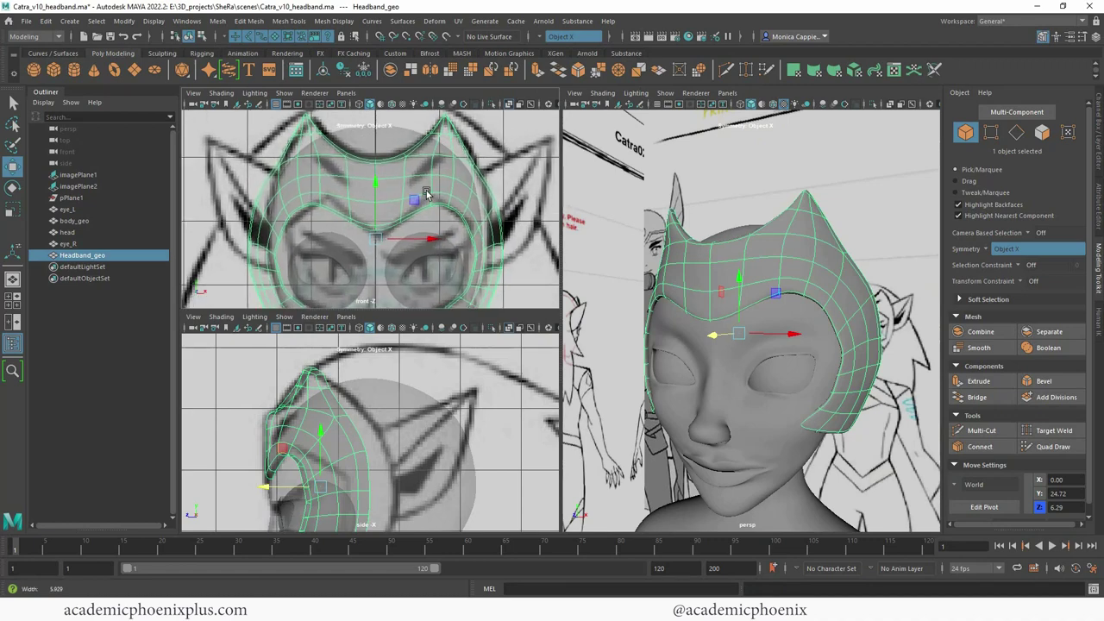
right_click(394, 211)
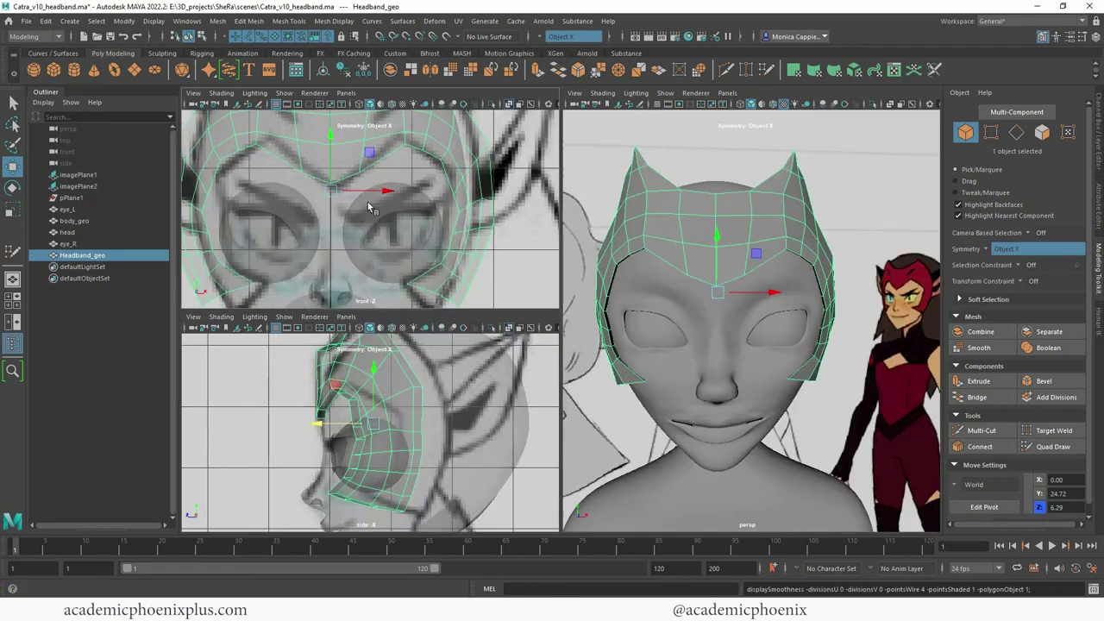
Step: Move the vertices flanking the headband's lower centre point close to the tip, at about X 0.08, Y 24.84, Z 7.16
alt+middle_drag(368, 207, 446, 239)
right_drag(424, 216, 435, 197)
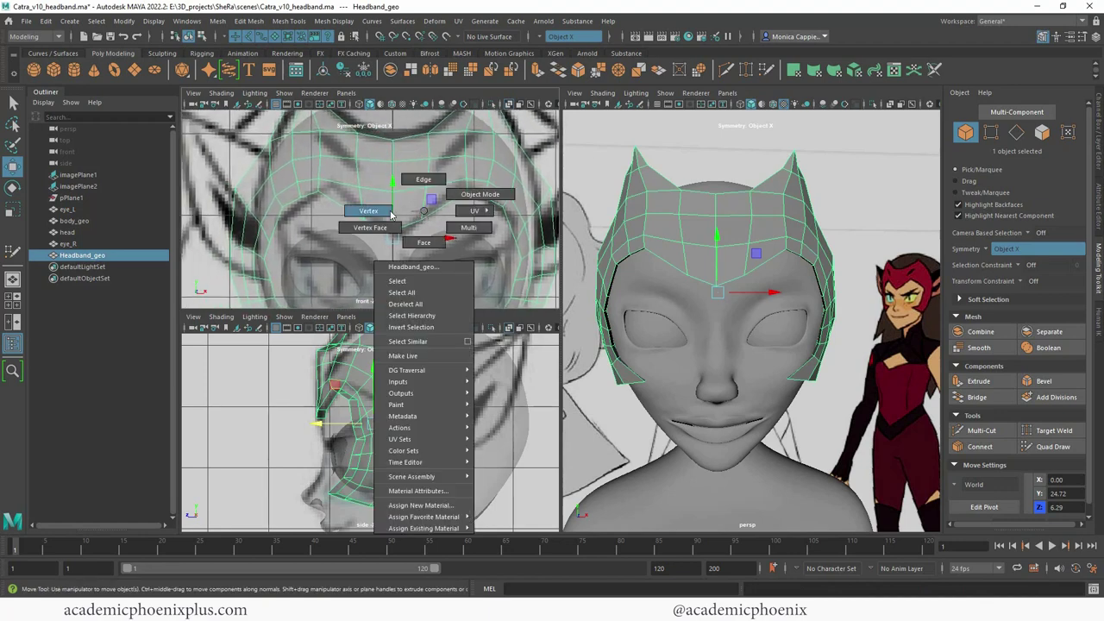
scroll(464, 224, up, 2)
click(431, 243)
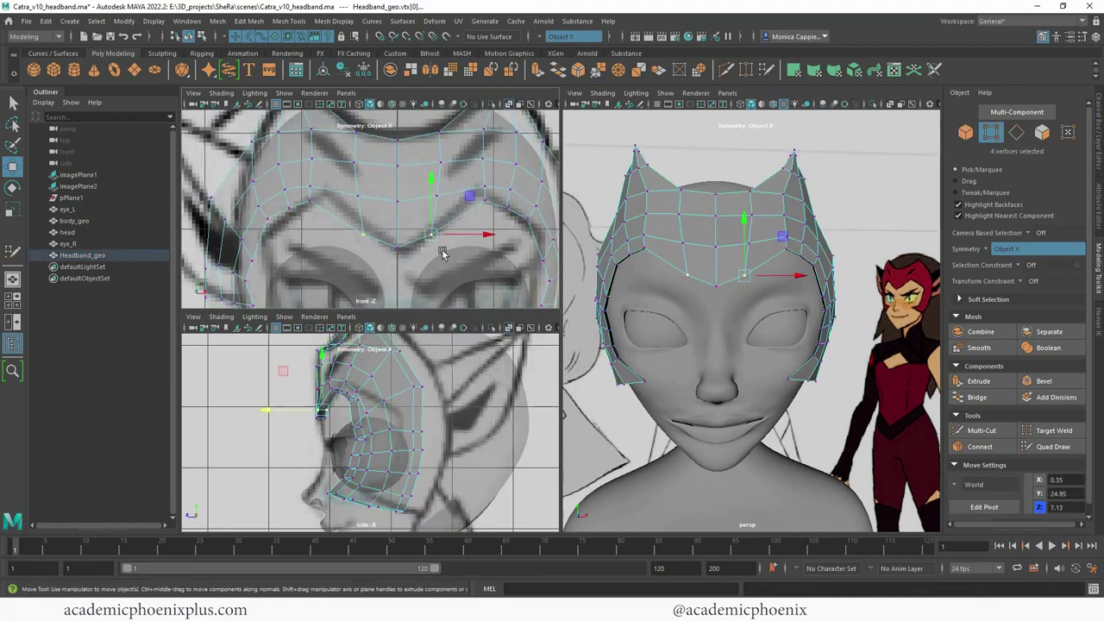
drag(431, 240, 407, 247)
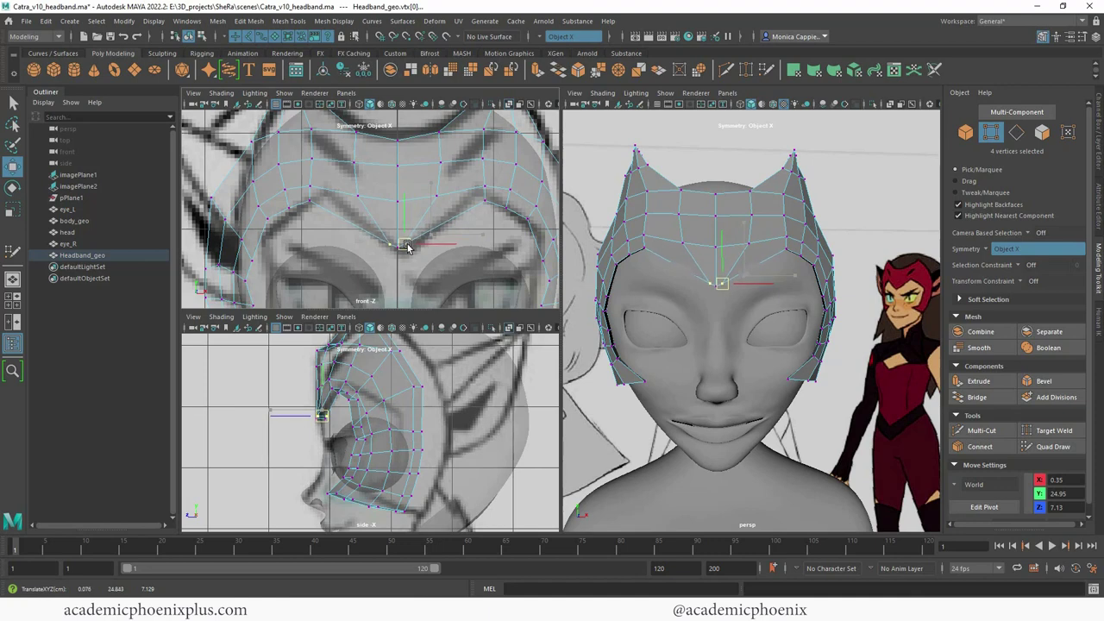
alt+drag(395, 396, 394, 402)
alt+middle_drag(395, 402, 402, 402)
alt+right_drag(794, 295, 852, 287)
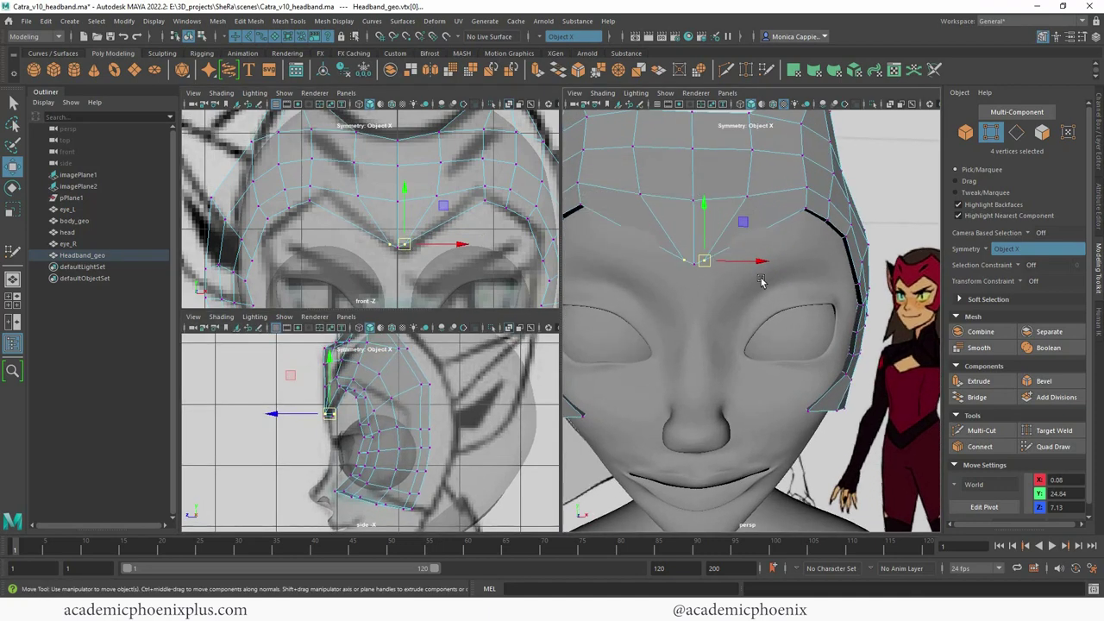
alt+drag(854, 289, 604, 301)
alt+drag(737, 276, 924, 269)
Step: Match the headband's brow peak to the front drawing and move the eye opening's outer side vertices to about X 1.51, Y 24.87, Z 6.55
alt+middle_drag(497, 212, 461, 232)
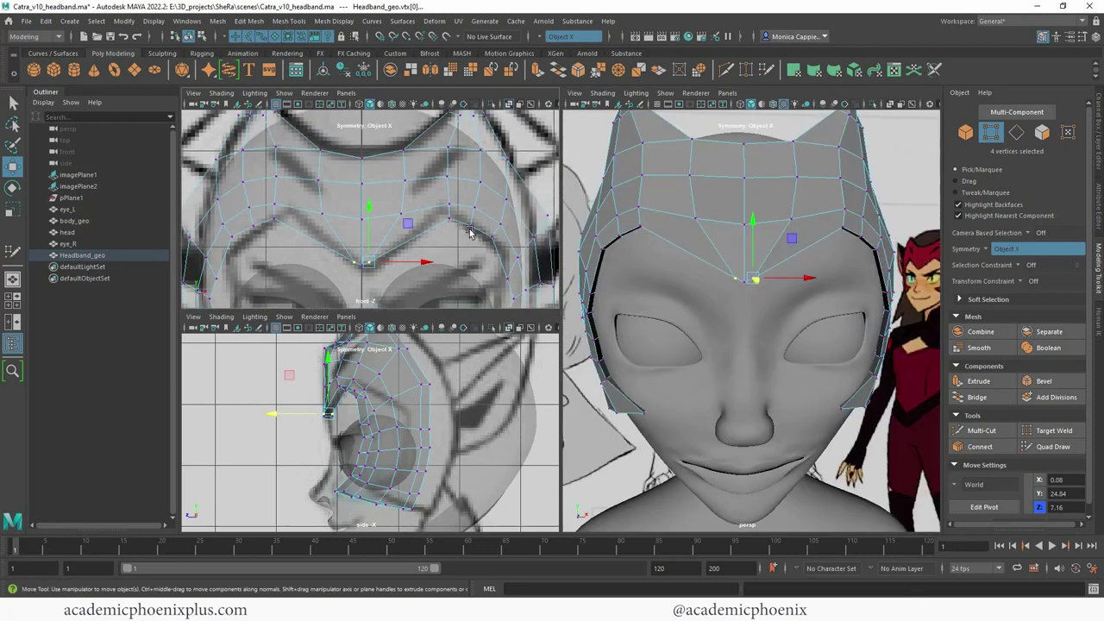
mouse_move(463, 216)
mouse_down()
mouse_move(475, 244)
mouse_move(456, 225)
mouse_up()
alt+middle_drag(519, 260, 460, 258)
drag(439, 206, 457, 235)
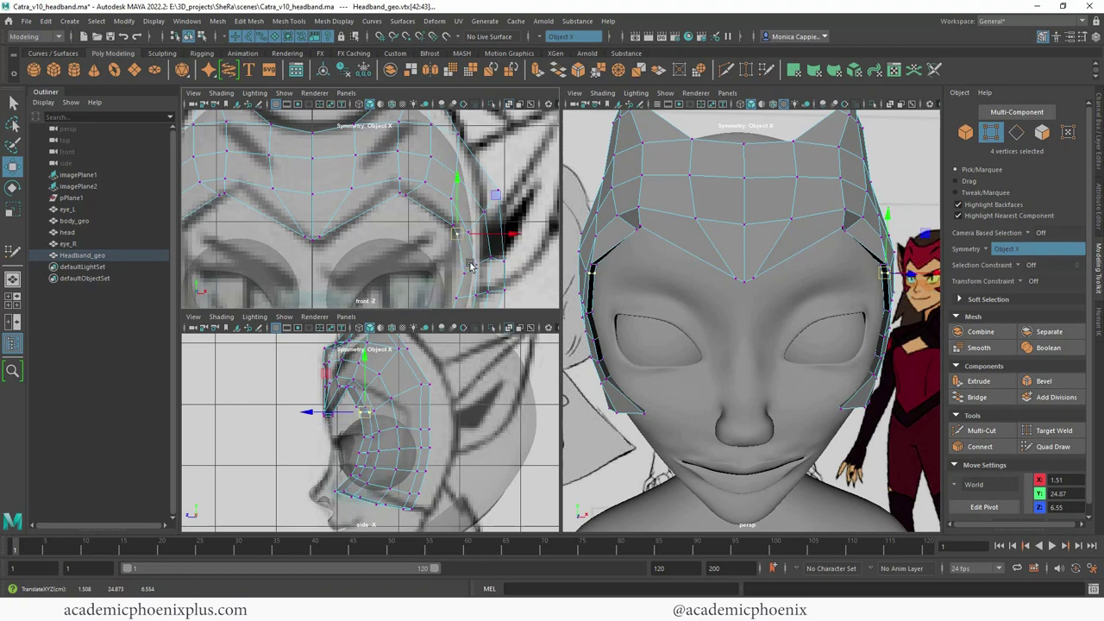
Step: Move the inner-edge vertices above the cheek point to about X 1.38, Y 23.89, Z 6.62, and return to object mode
mouse_move(467, 264)
alt+middle_down()
mouse_move(475, 213)
mouse_move(480, 242)
mouse_move(477, 228)
alt+middle_up()
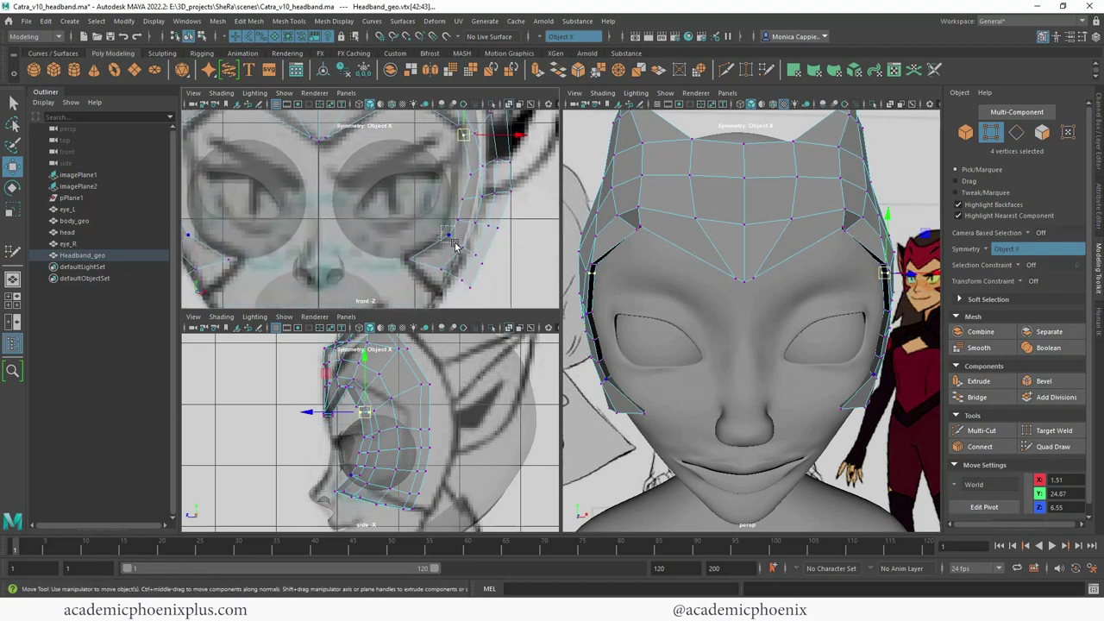
drag(454, 244, 475, 230)
key(ctrl+z)
key(ctrl+z)
drag(459, 223, 451, 227)
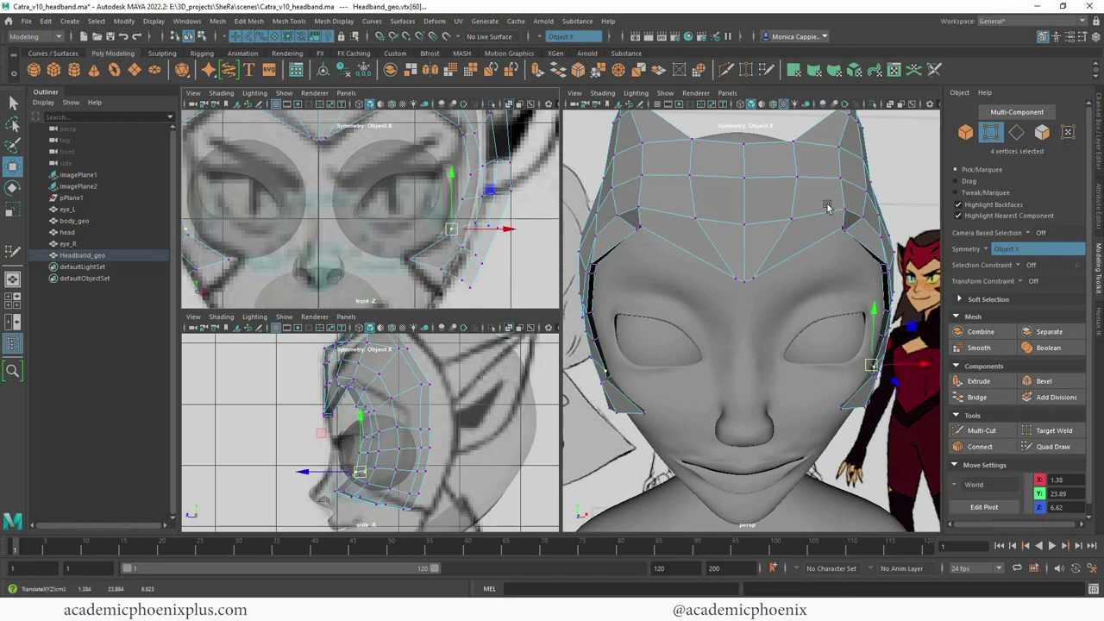
right_drag(805, 207, 871, 186)
click(908, 182)
Step: Reposition the headband's cheek-point tip vertices to about X 1.05, Y 23.58, Z 7.07, keeping them outside the face
alt+right_drag(849, 224, 729, 198)
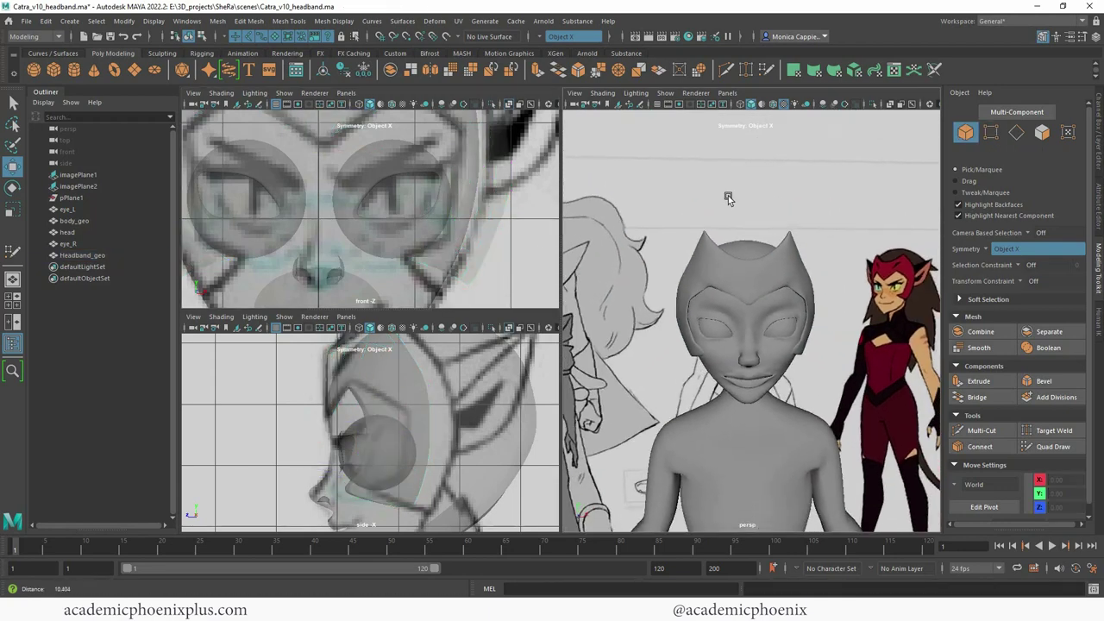
mouse_move(768, 221)
alt+mouse_down()
mouse_move(828, 223)
mouse_move(751, 228)
alt+mouse_up()
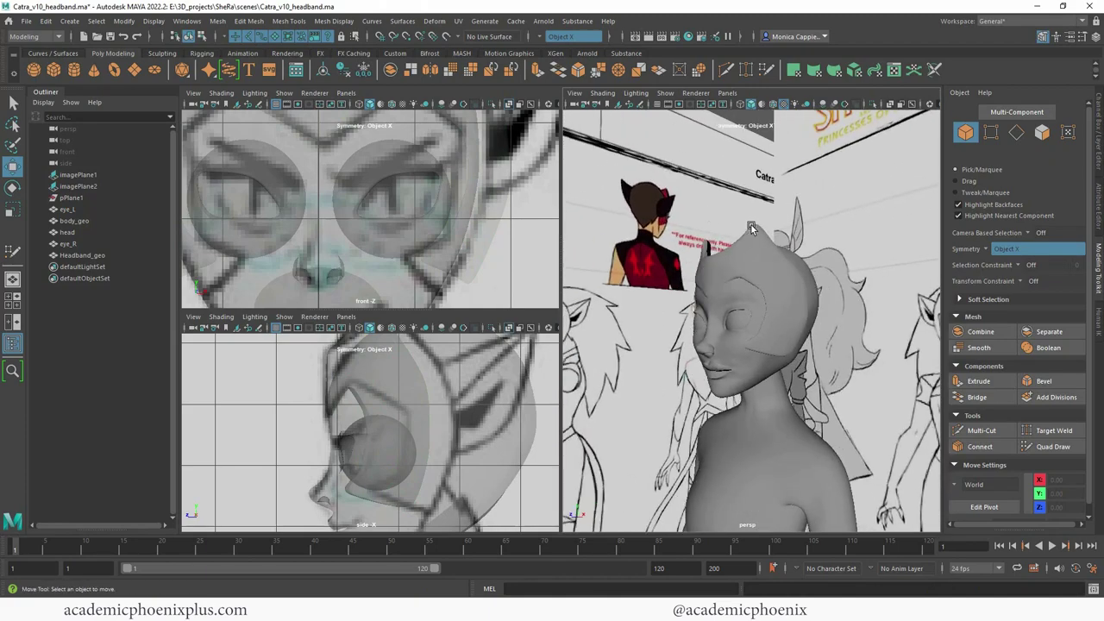
alt+right_drag(751, 228, 852, 243)
alt+middle_drag(852, 243, 778, 291)
alt+drag(778, 291, 803, 300)
click(795, 313)
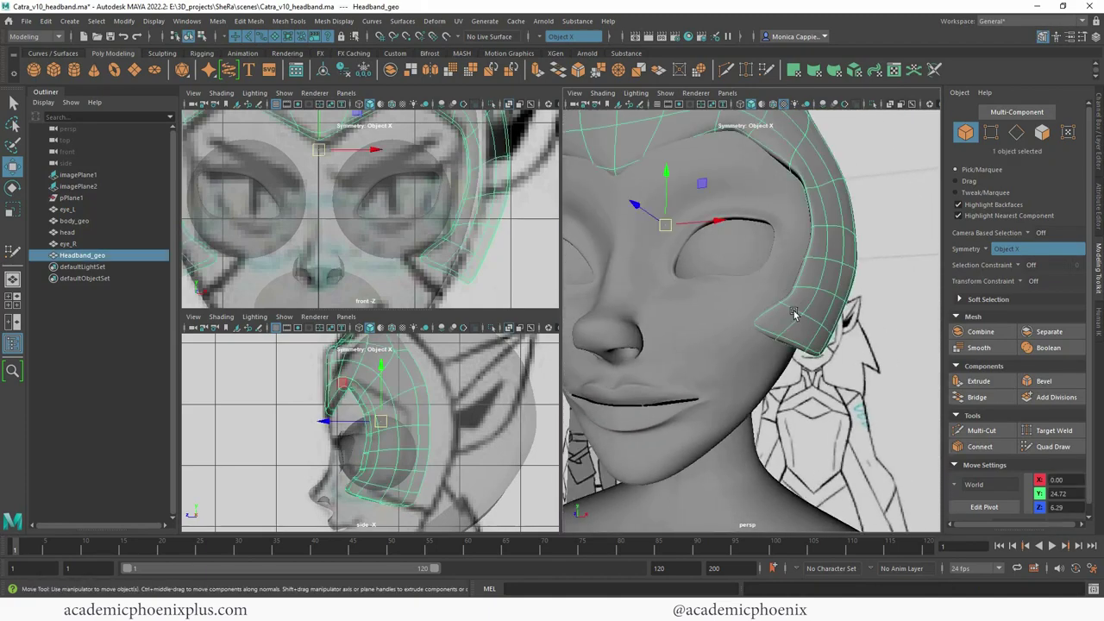
right_drag(794, 314, 683, 307)
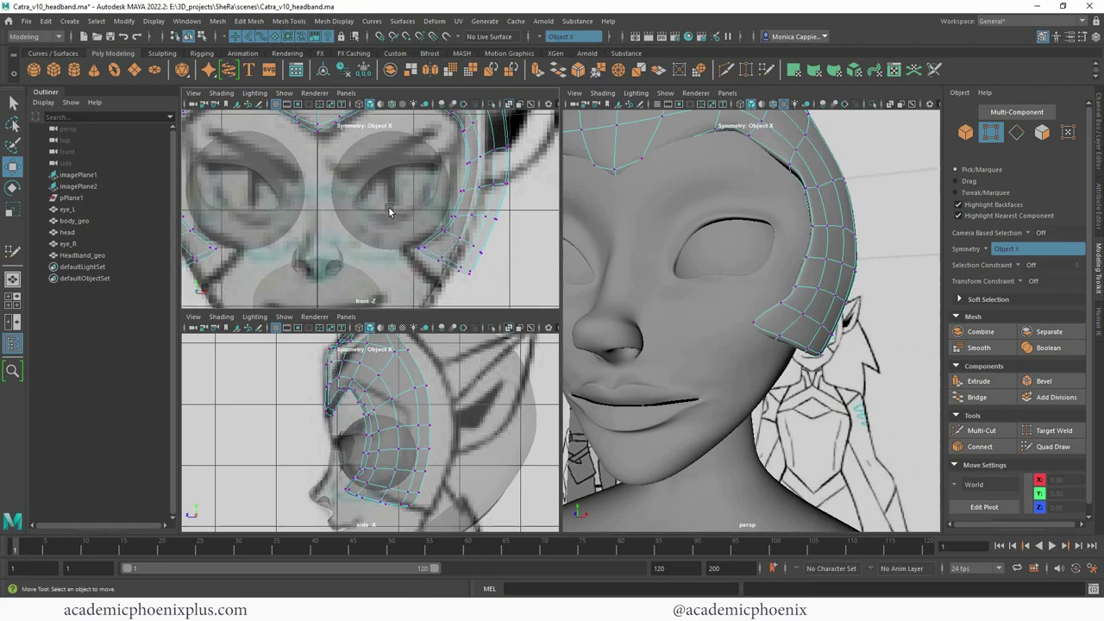
drag(430, 265, 430, 265)
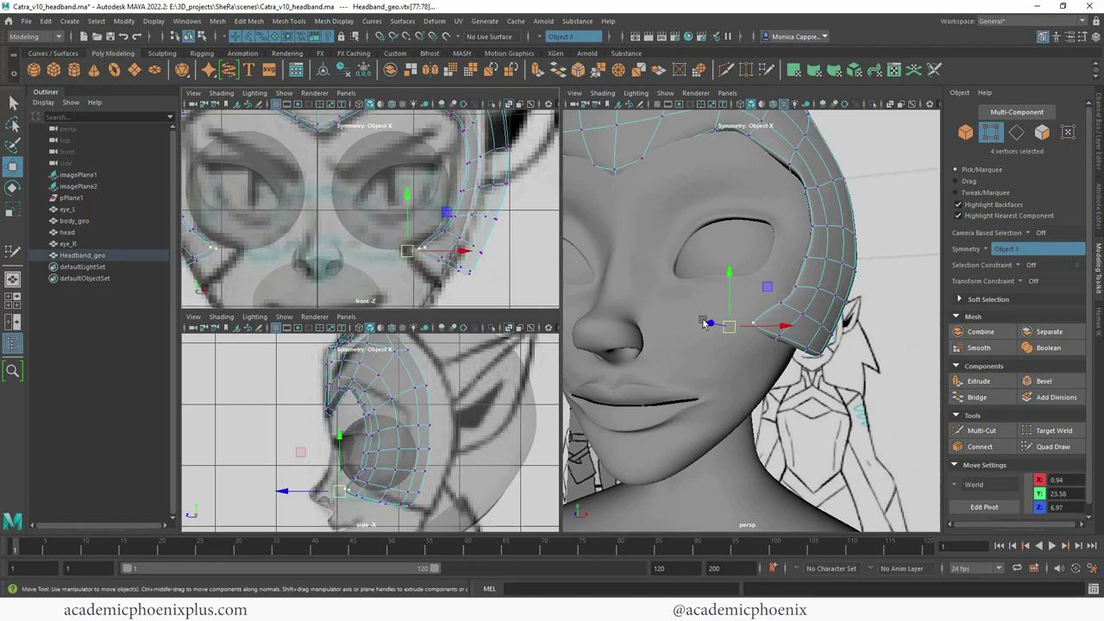
alt+drag(705, 321, 689, 360)
drag(621, 402, 770, 289)
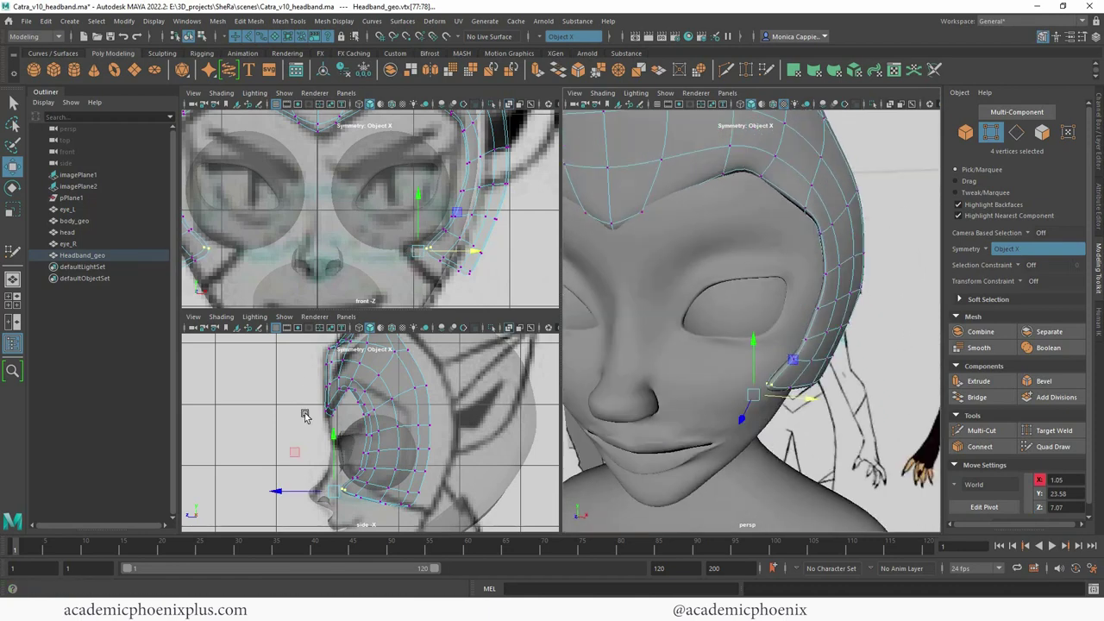
Step: Pull the headband's lower centre point and brow peak vertices forward in the side view, and return to object mode
drag(305, 402, 280, 415)
drag(330, 386, 304, 387)
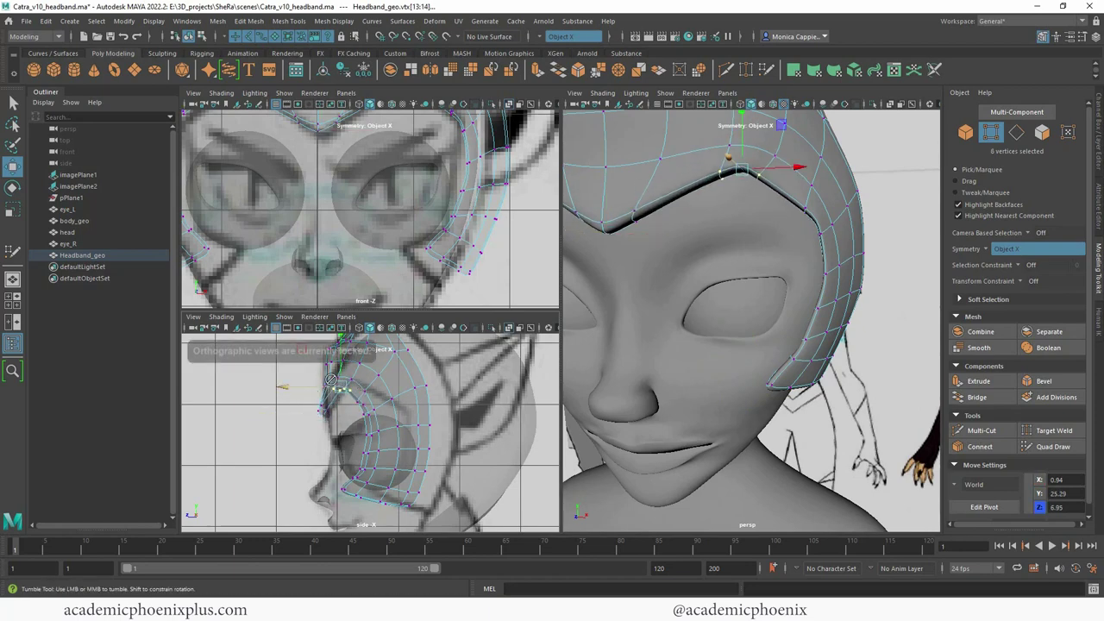
alt+drag(656, 259, 747, 274)
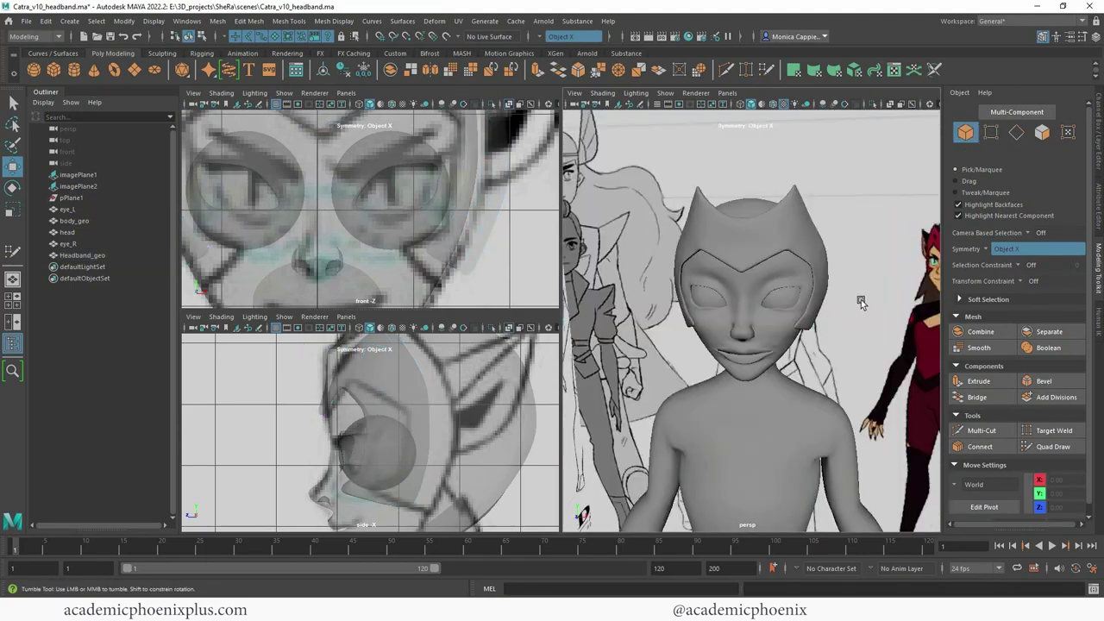
Step: Clean up the headband by deleting its history, freezing its transformations and centring its pivot, then deselect it
alt+drag(777, 298, 802, 303)
click(802, 304)
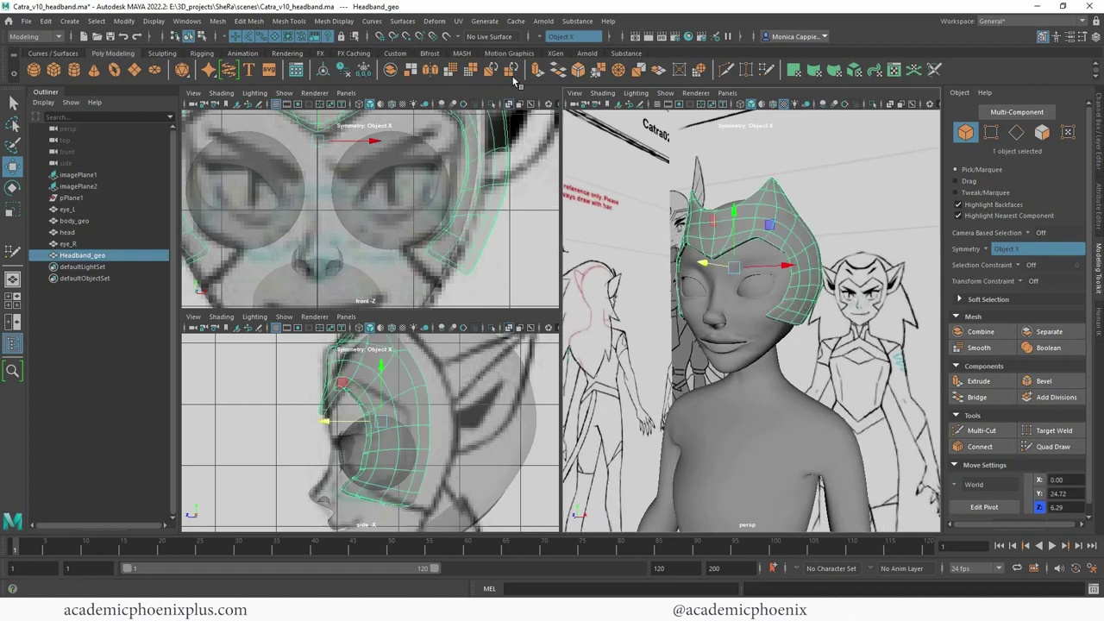
click(364, 71)
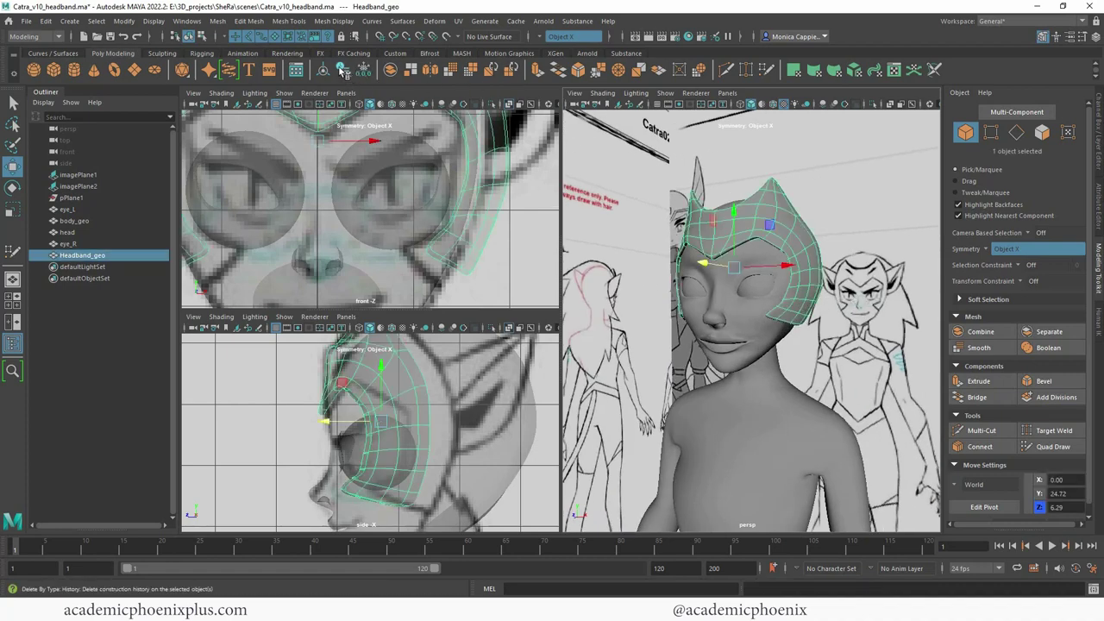
click(371, 71)
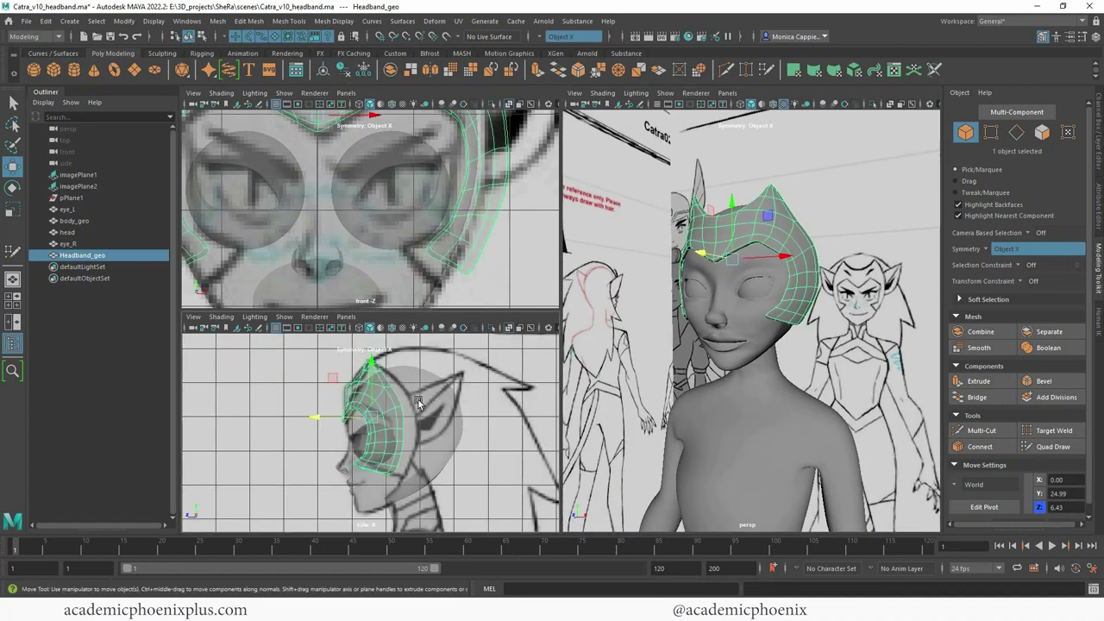
scroll(430, 252, down, 8)
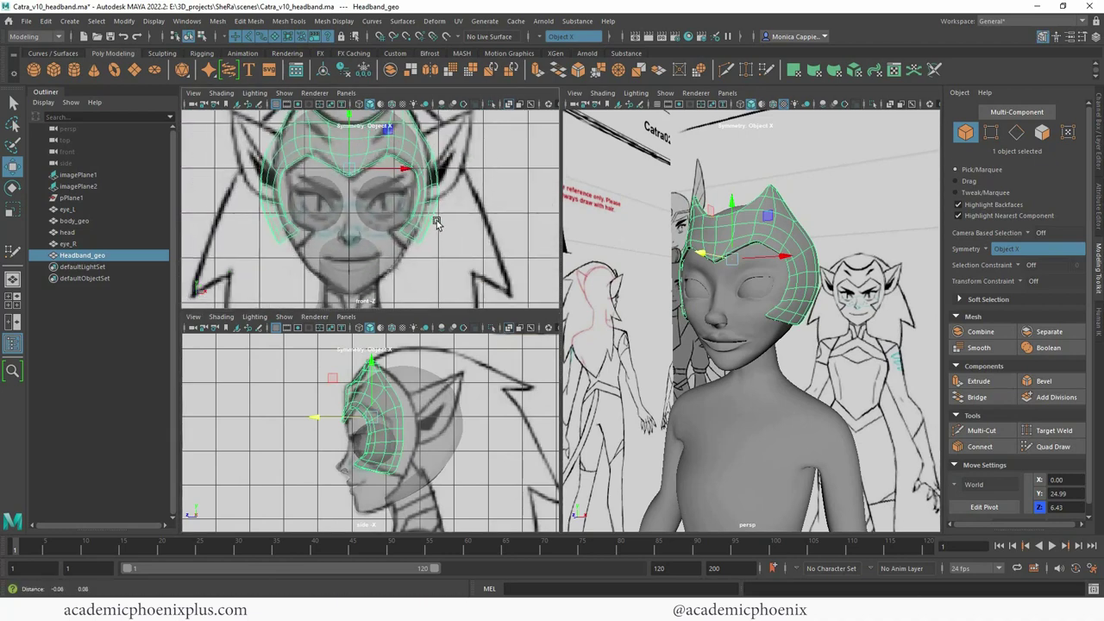
scroll(449, 255, up, 2)
click(833, 327)
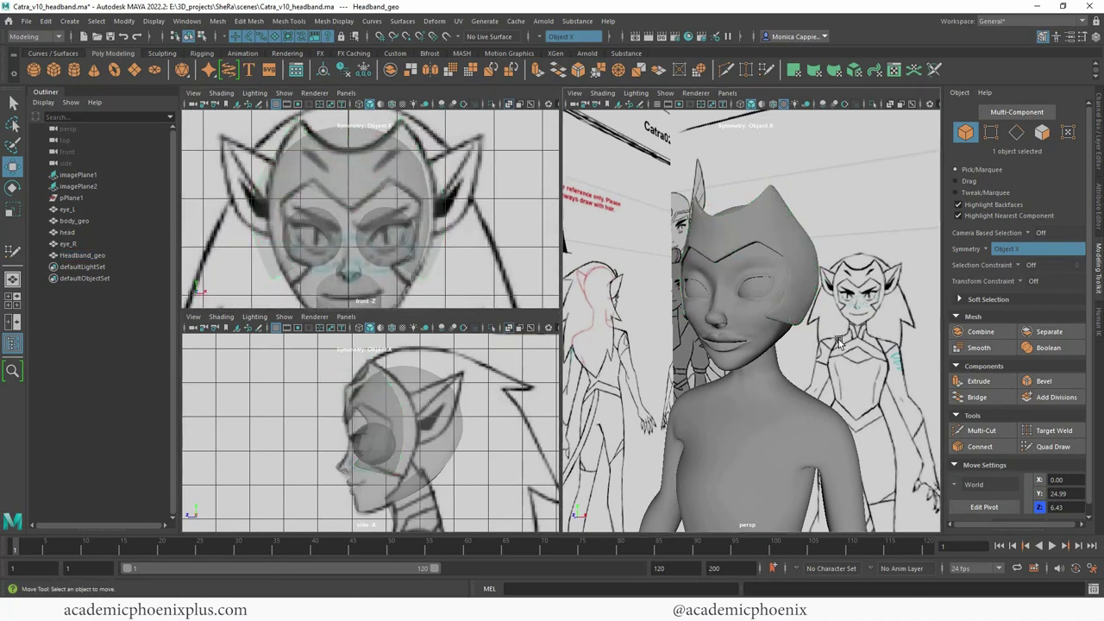
Step: Select the headband's outer border edges, including the peaks, eye opening and cheek points, bevel them, and return to object mode
alt+drag(787, 333, 646, 293)
key(space)
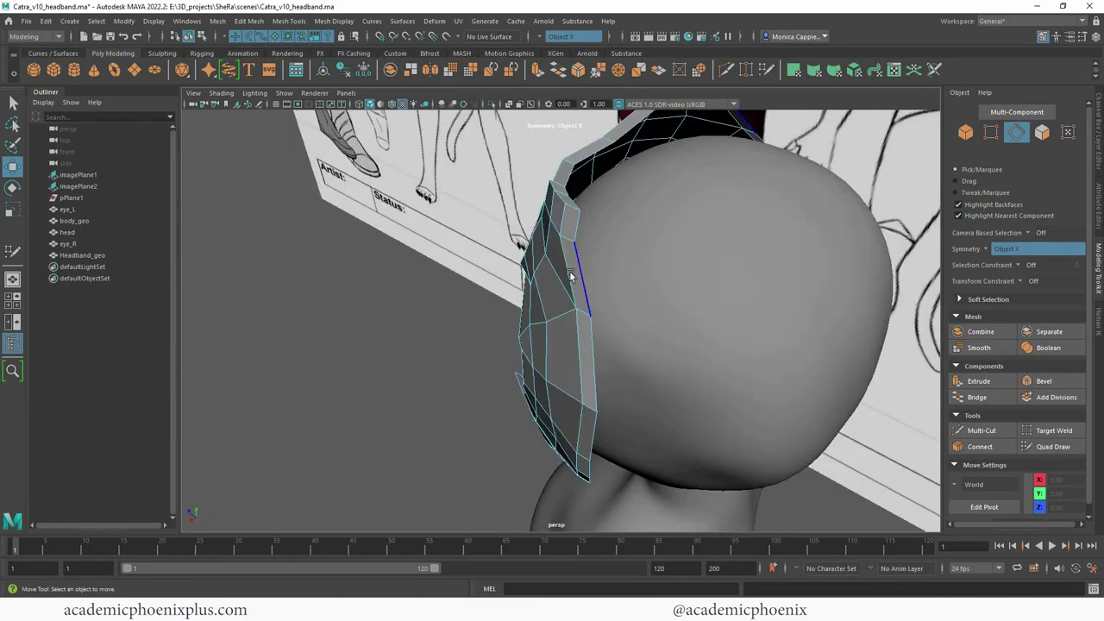
click(570, 274)
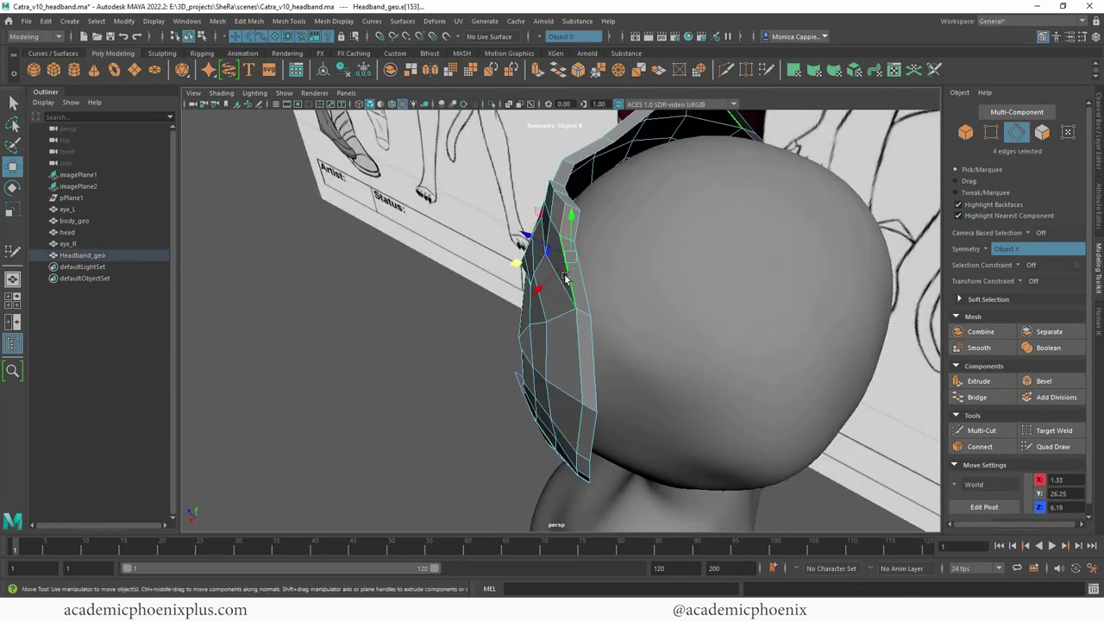
alt+drag(570, 274, 643, 287)
shift+click(564, 224)
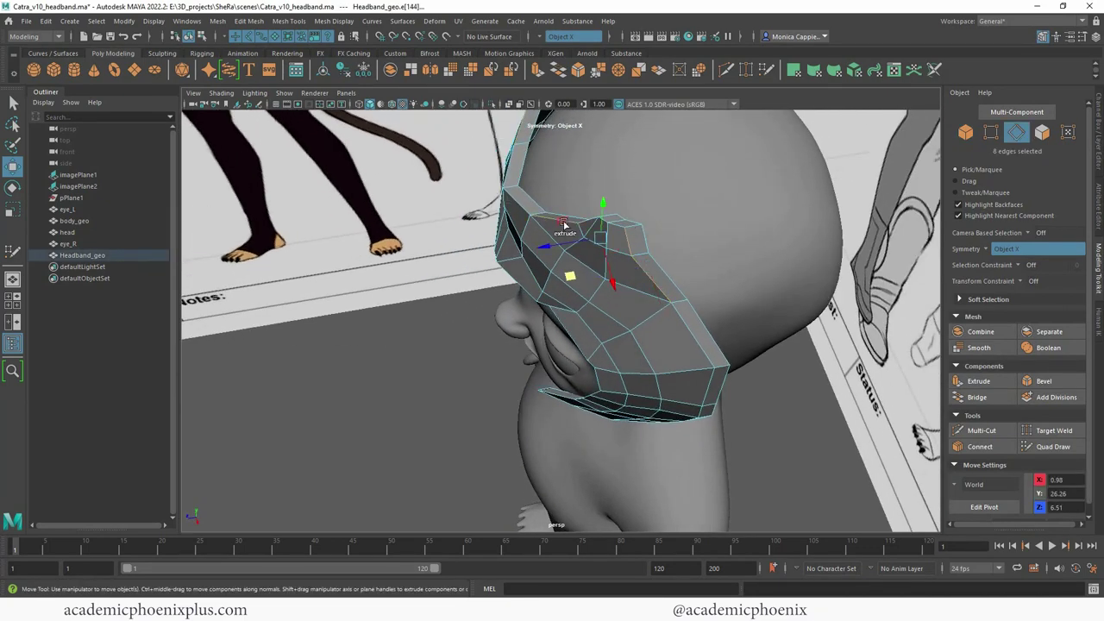
shift+click(611, 227)
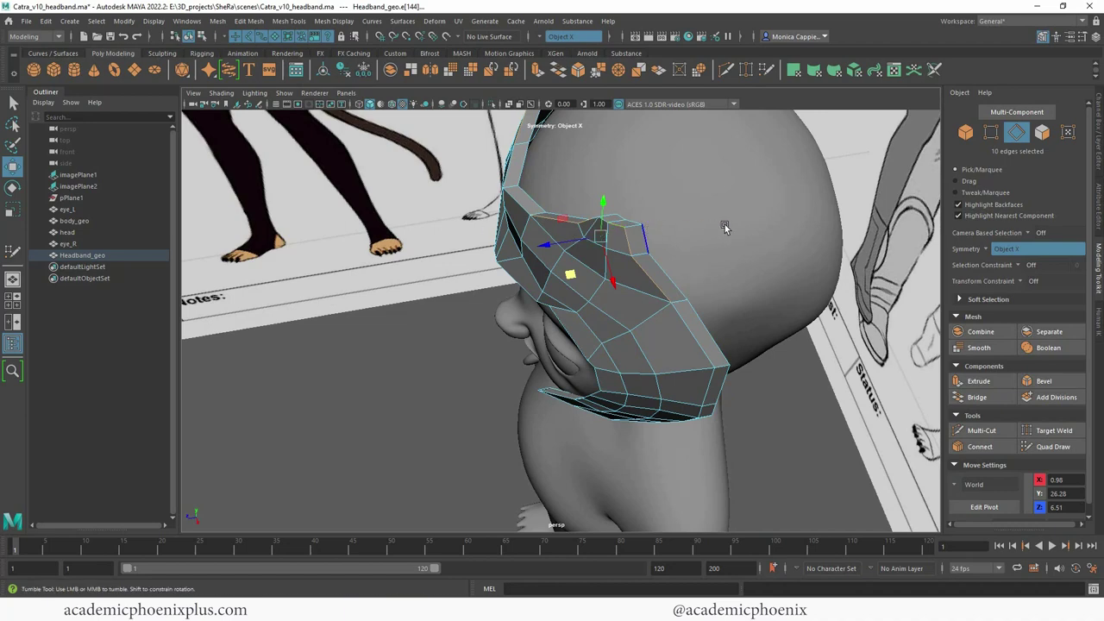
alt+drag(634, 227, 517, 229)
shift+click(513, 226)
shift+double_click(710, 253)
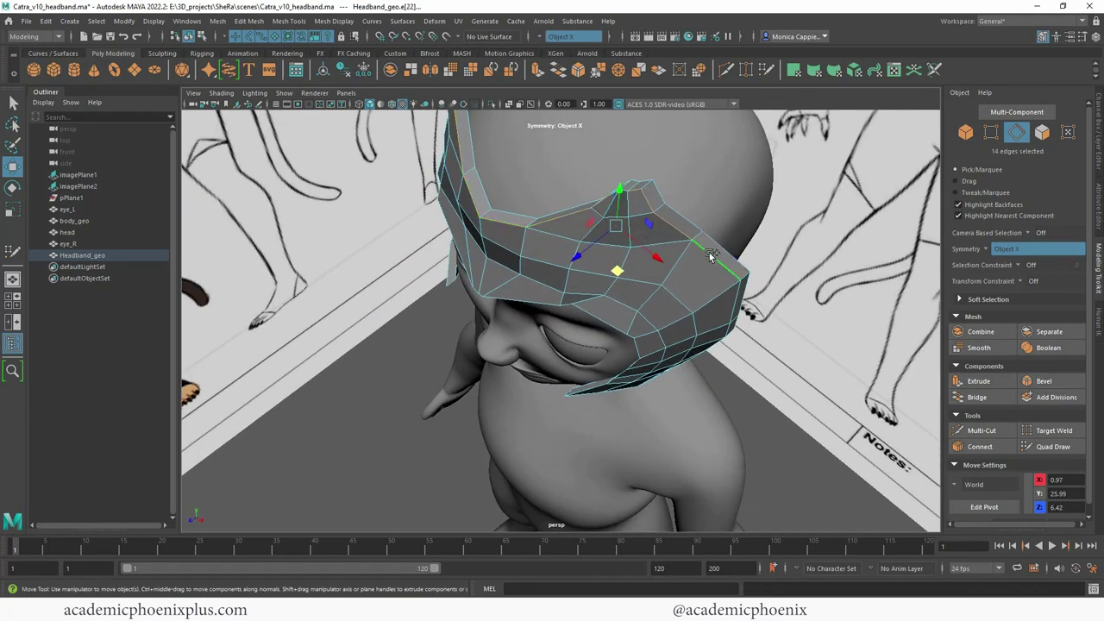
shift+click(629, 197)
alt+drag(629, 198, 697, 351)
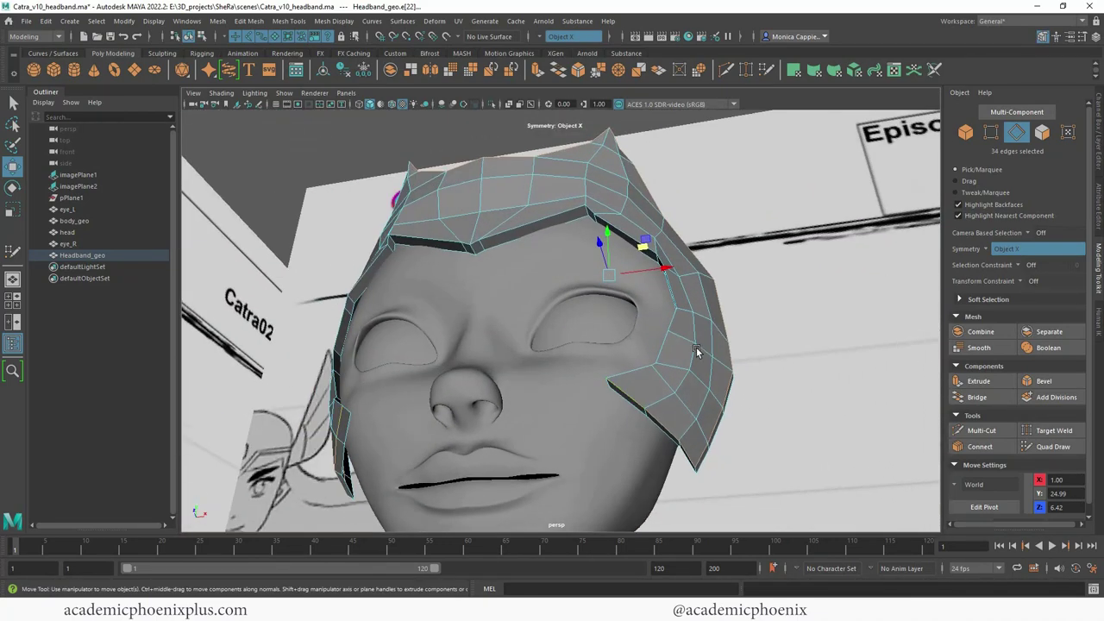
shift+double_click(675, 301)
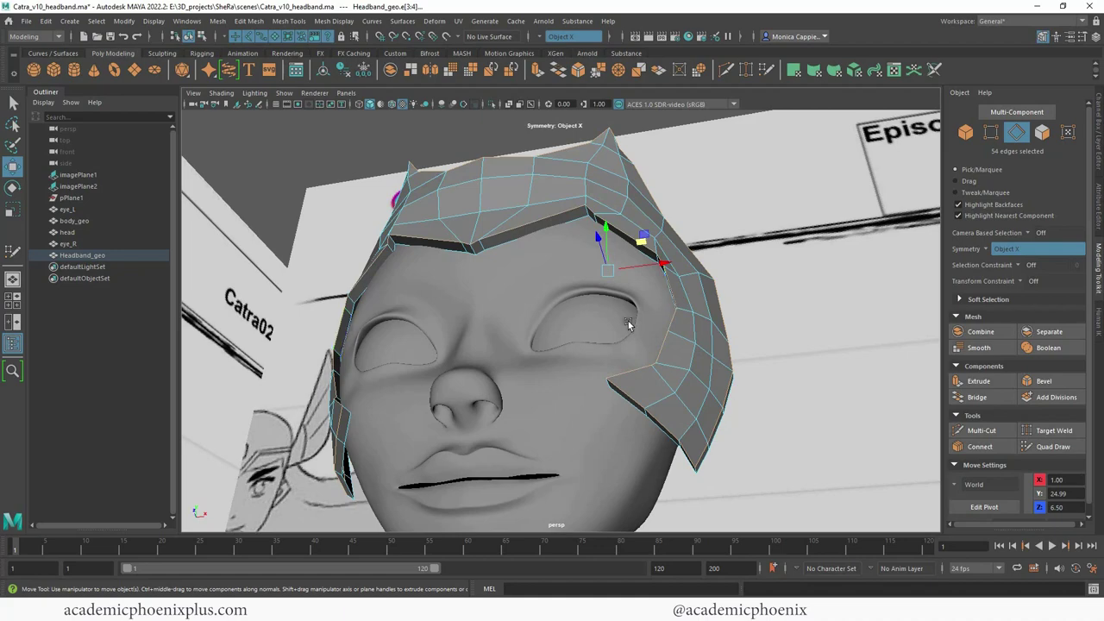
alt+drag(628, 323, 641, 363)
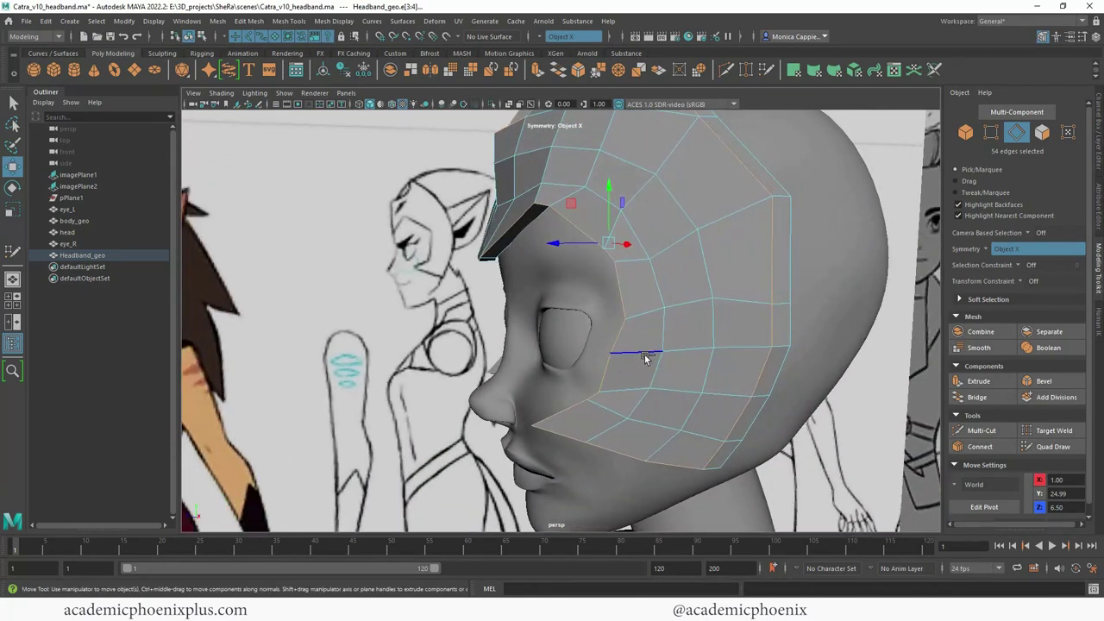
key(ctrl+b)
alt+drag(753, 224, 653, 226)
right_drag(653, 226, 791, 198)
click(791, 198)
Step: Select the border edge loop at the back of the headband and scale it to adjust its fit around the head
alt+drag(715, 229, 654, 249)
right_drag(563, 295, 564, 270)
double_click(566, 271)
alt+drag(635, 270, 636, 347)
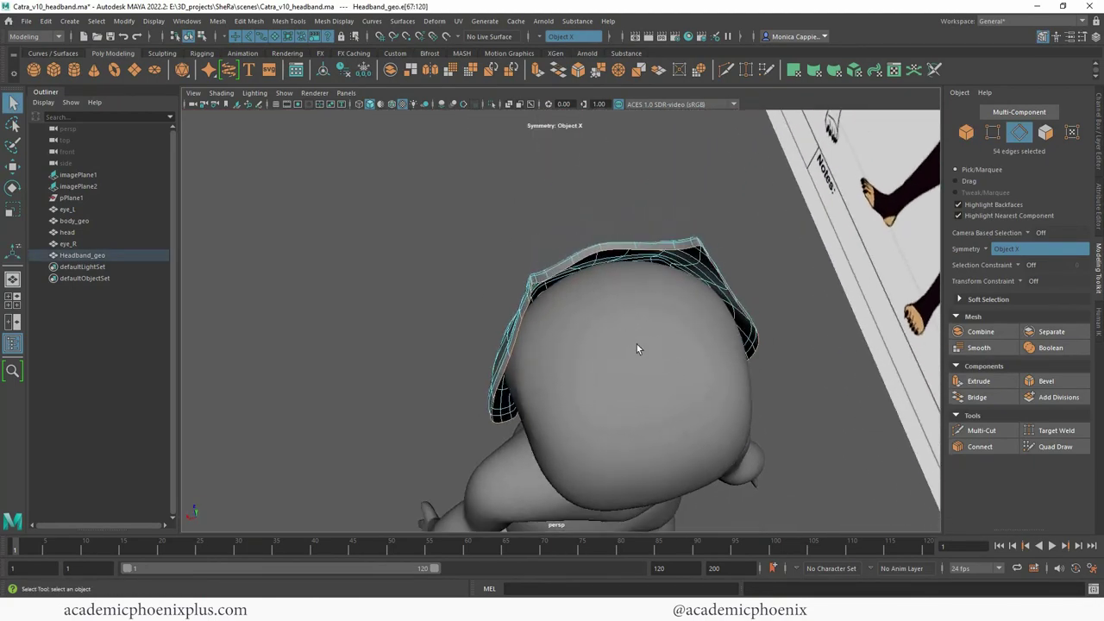
key(r)
drag(543, 333, 889, 258)
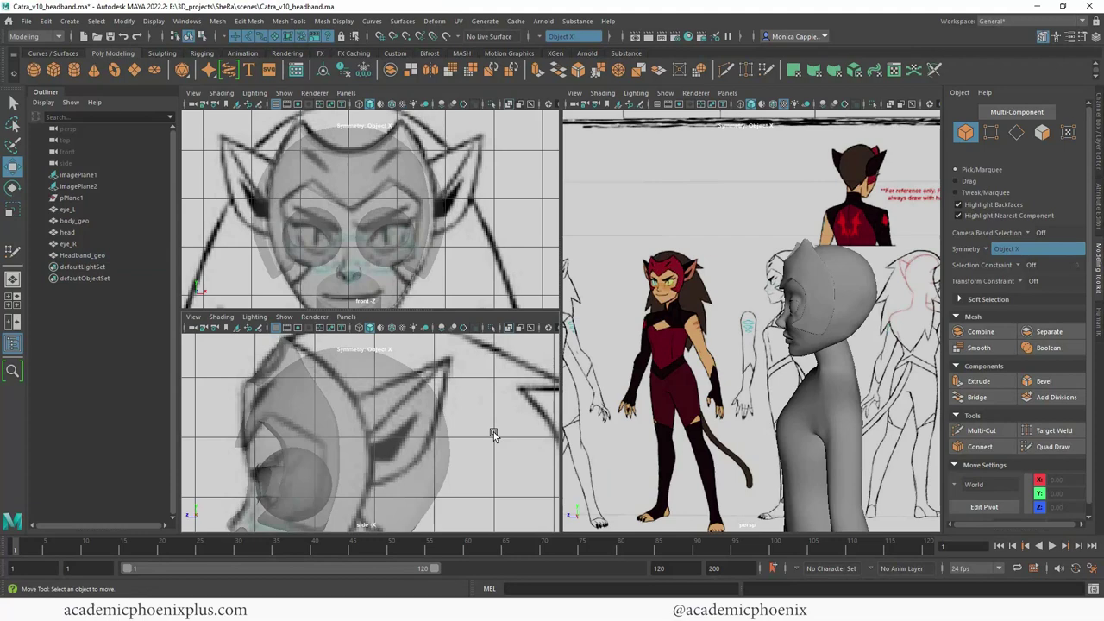
Step: Make the head a live surface and start Quad Draw, framing the ear area in the side view
alt+middle_drag(493, 433, 431, 440)
click(430, 440)
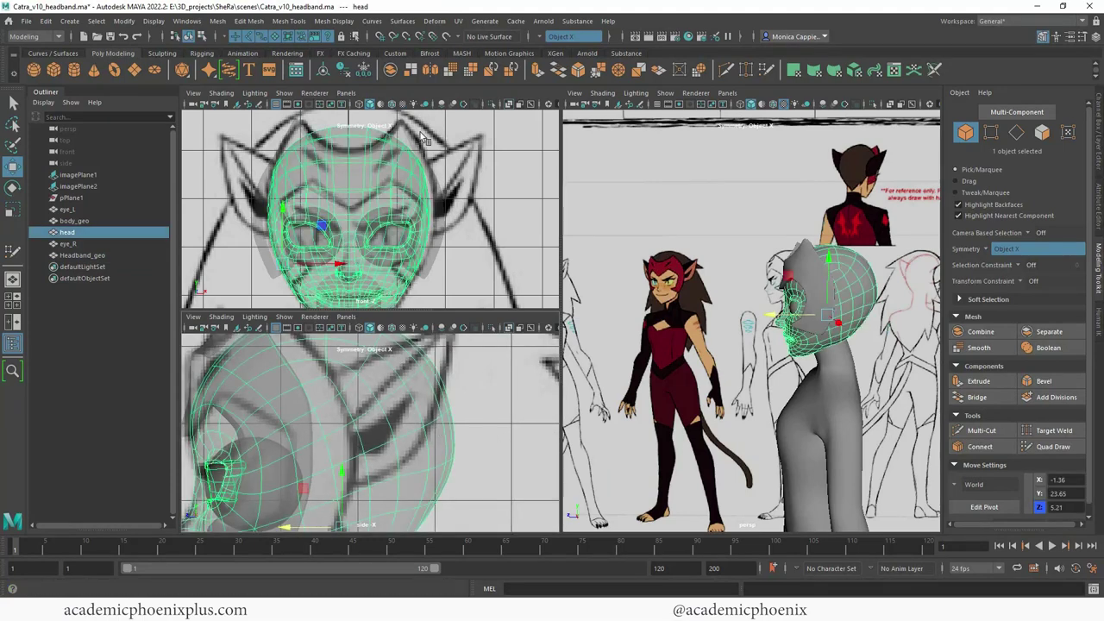
click(446, 38)
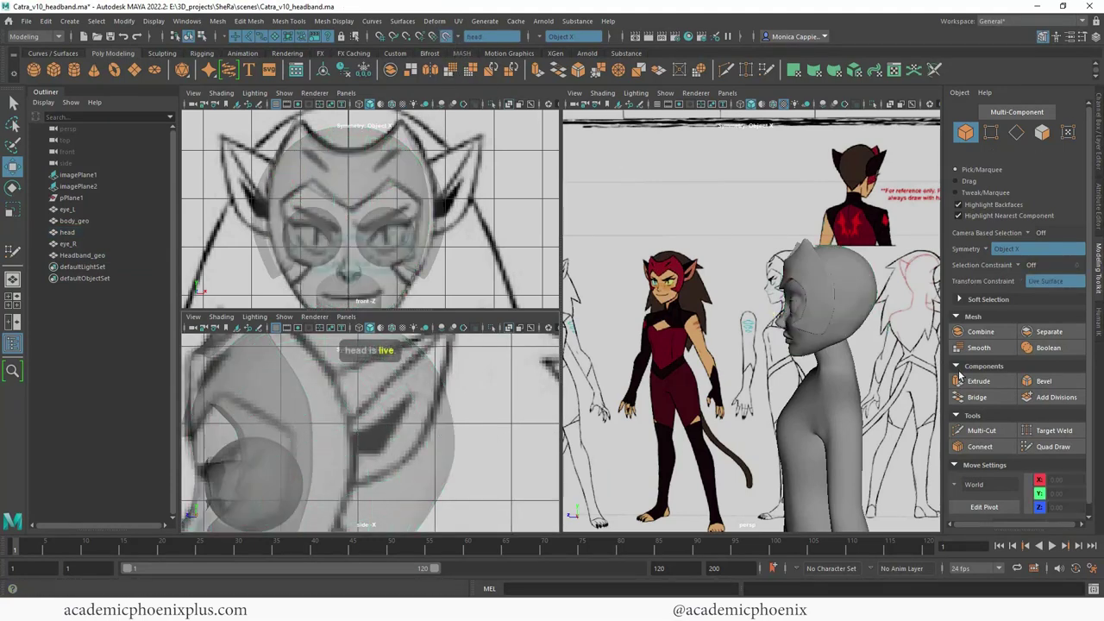
click(1053, 446)
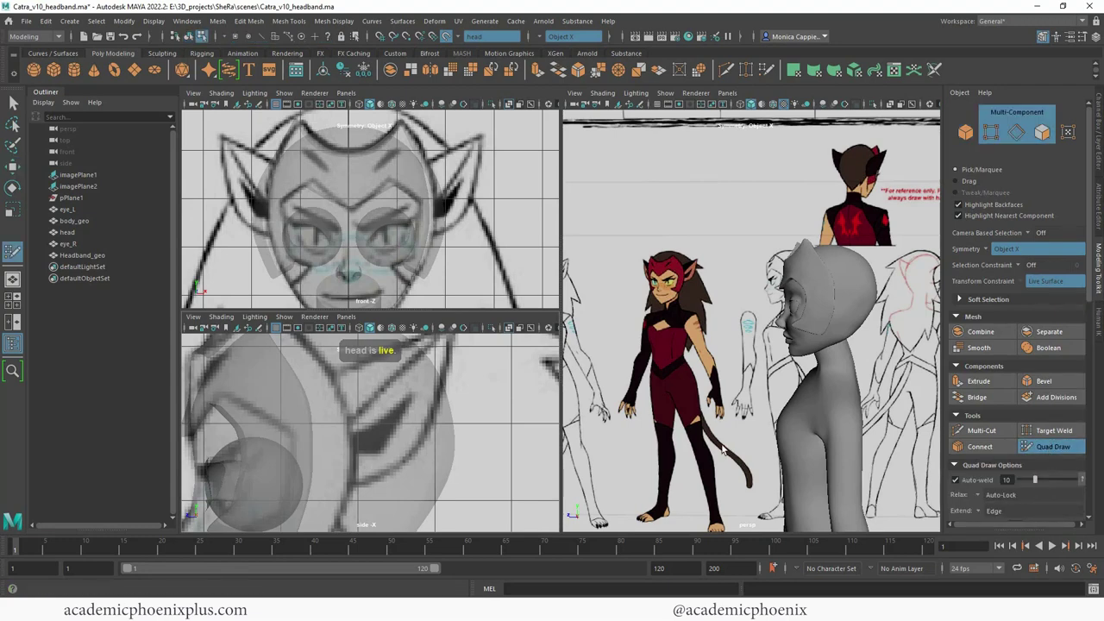
alt+right_drag(389, 445, 429, 419)
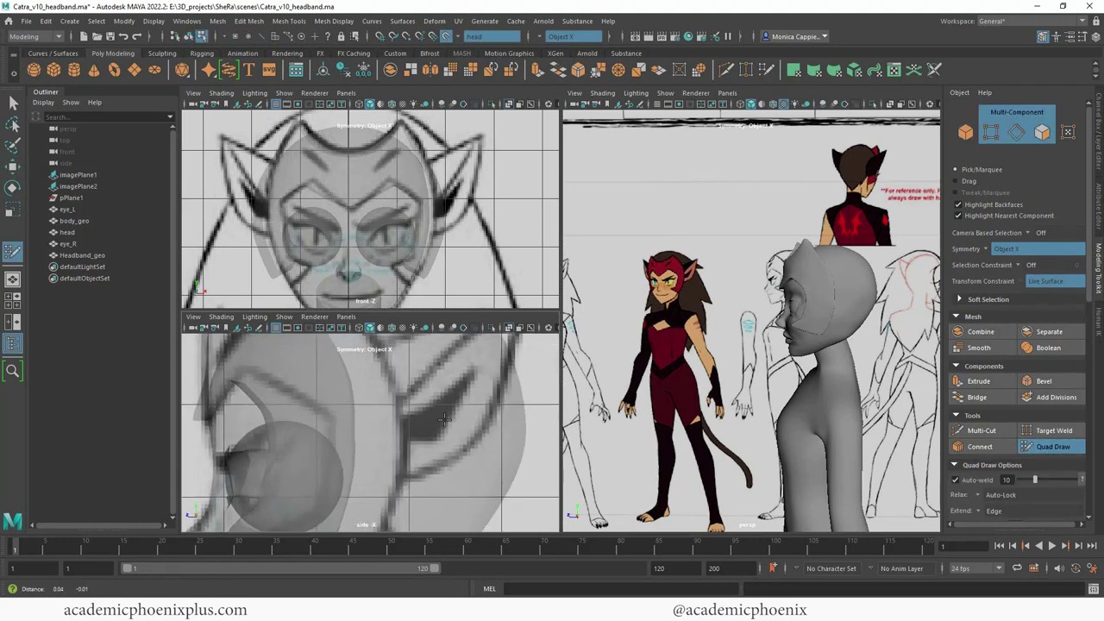
alt+middle_drag(429, 419, 434, 426)
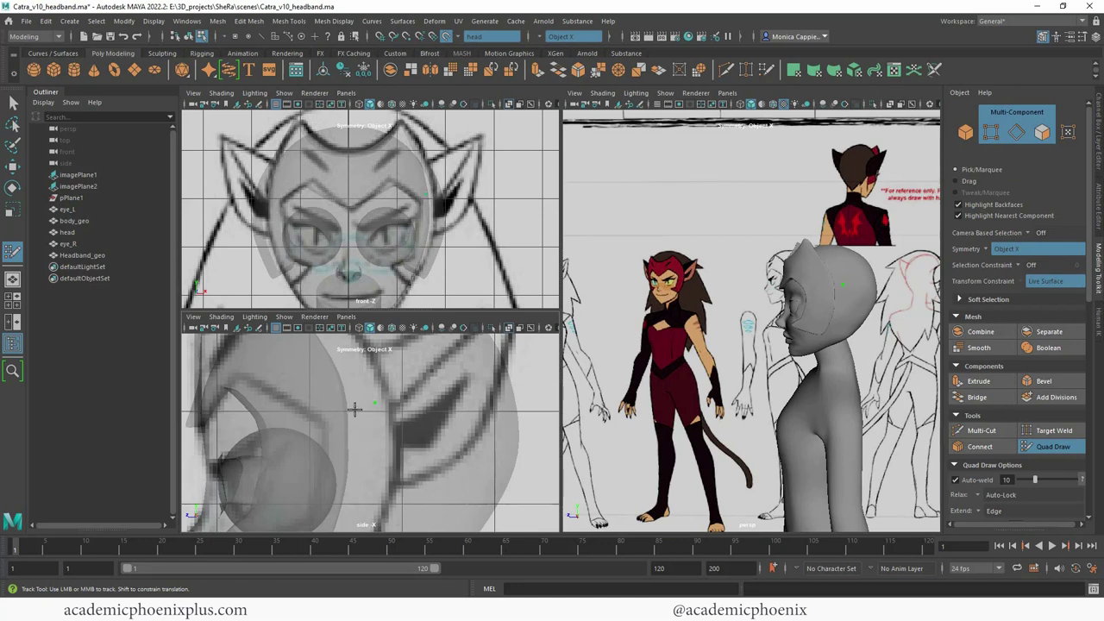
Step: Place Quad Draw points around the ear base on the head and fill them into a C-shaped strip of quads
shift+click(360, 399)
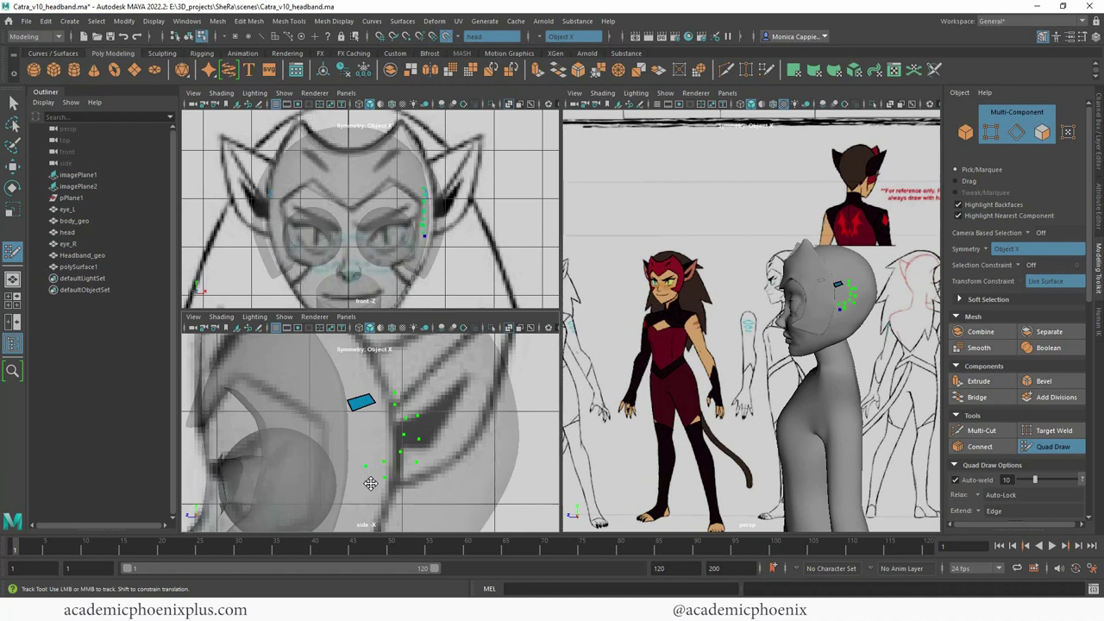
shift+click(386, 467)
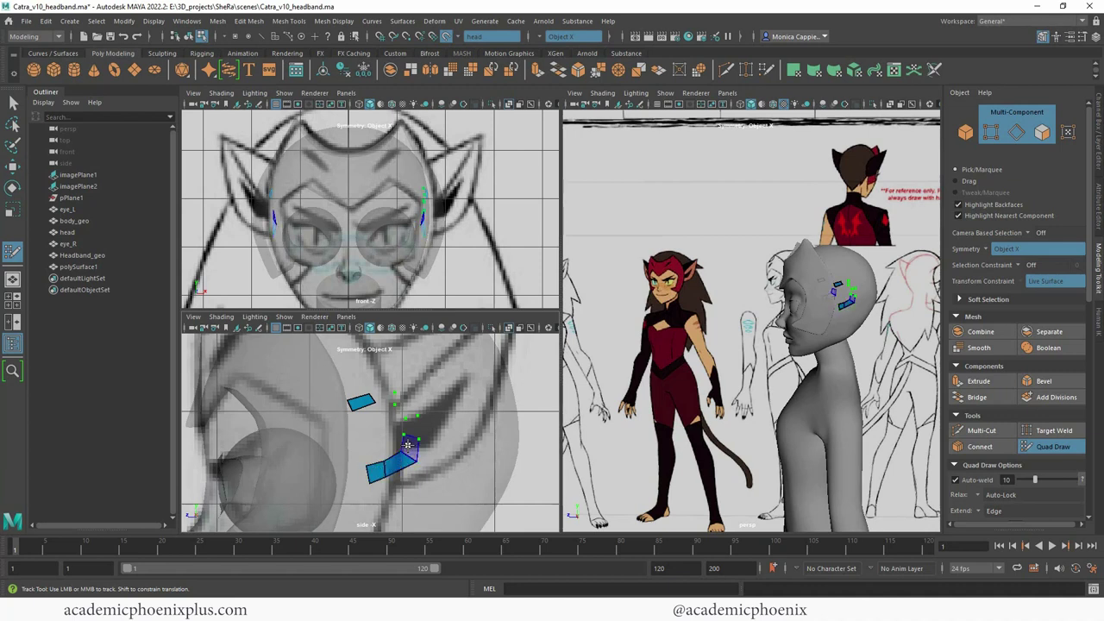
shift+click(384, 396)
alt+drag(906, 326, 743, 320)
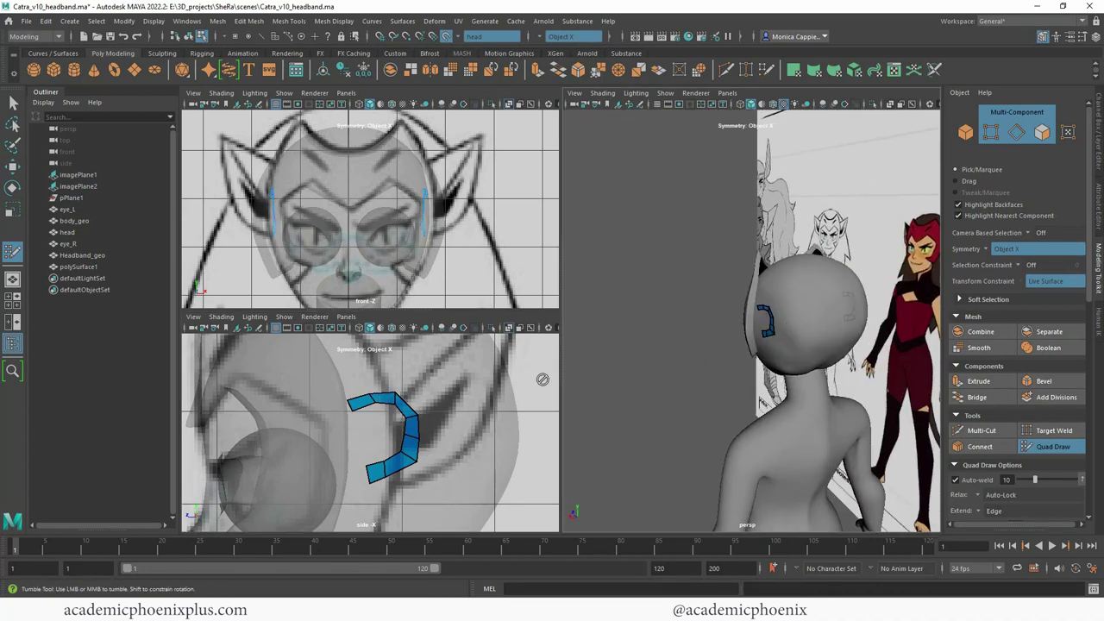
Step: Reposition the ear strip's points forward towards the headband's back edge, keeping an even C shape
alt+middle_drag(333, 383, 370, 383)
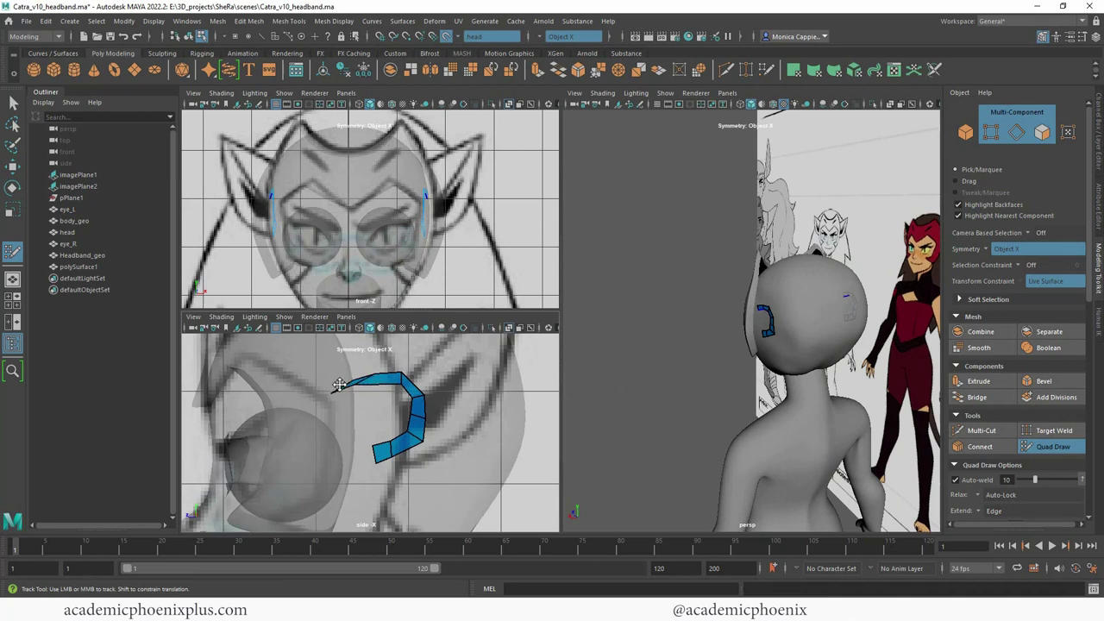
shift+click(368, 383)
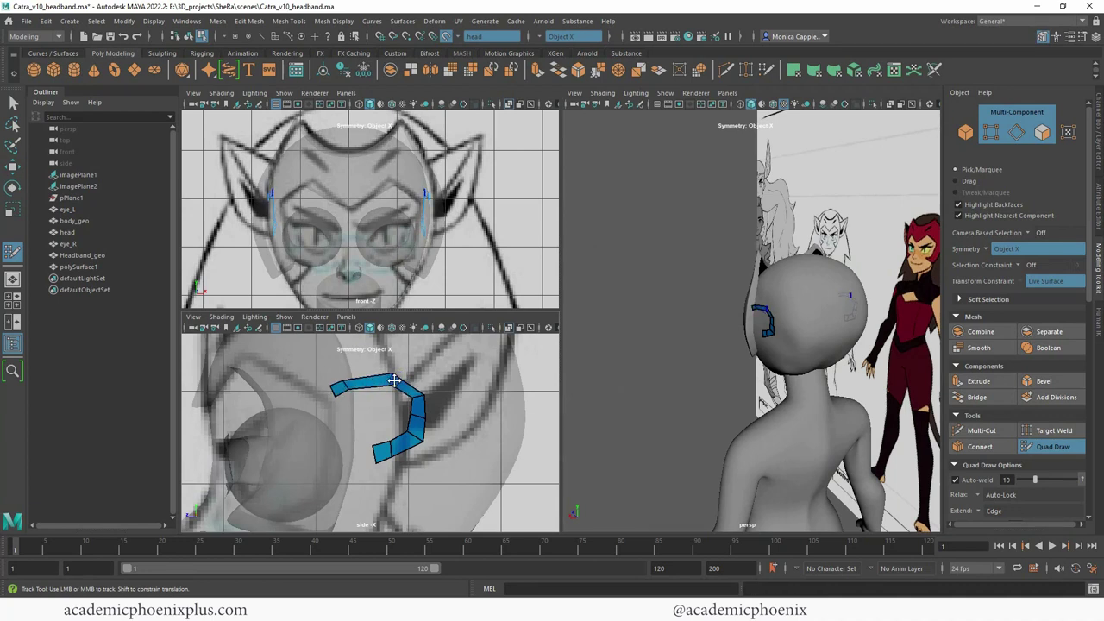
drag(411, 397, 383, 394)
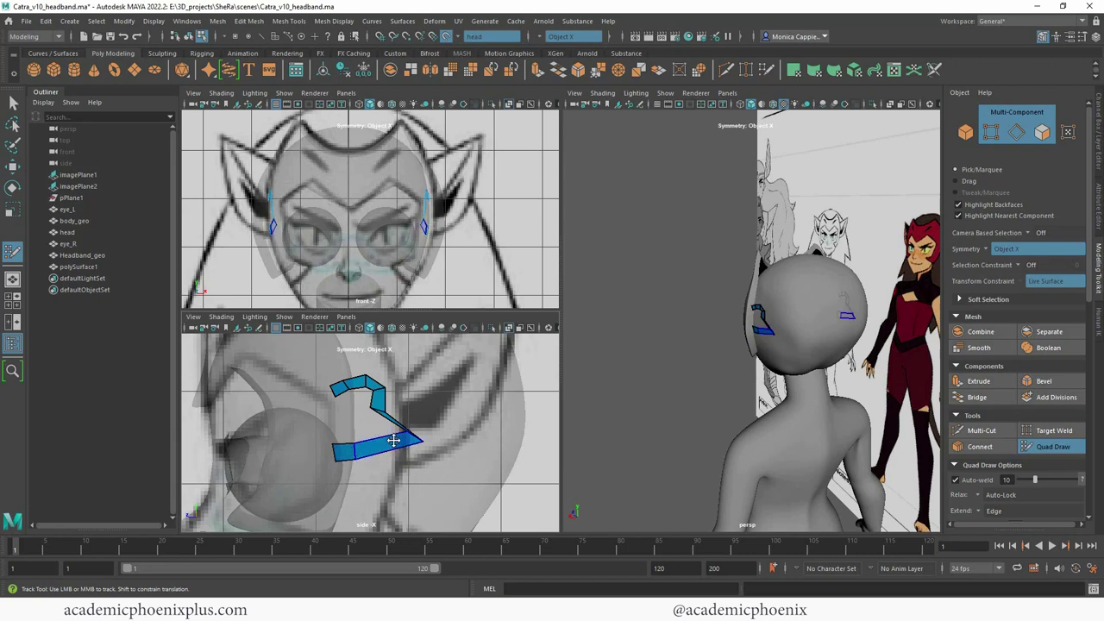
alt+right_drag(394, 440, 533, 399)
mouse_move(784, 356)
alt+mouse_down()
mouse_move(724, 340)
mouse_move(804, 294)
mouse_move(773, 285)
alt+mouse_up()
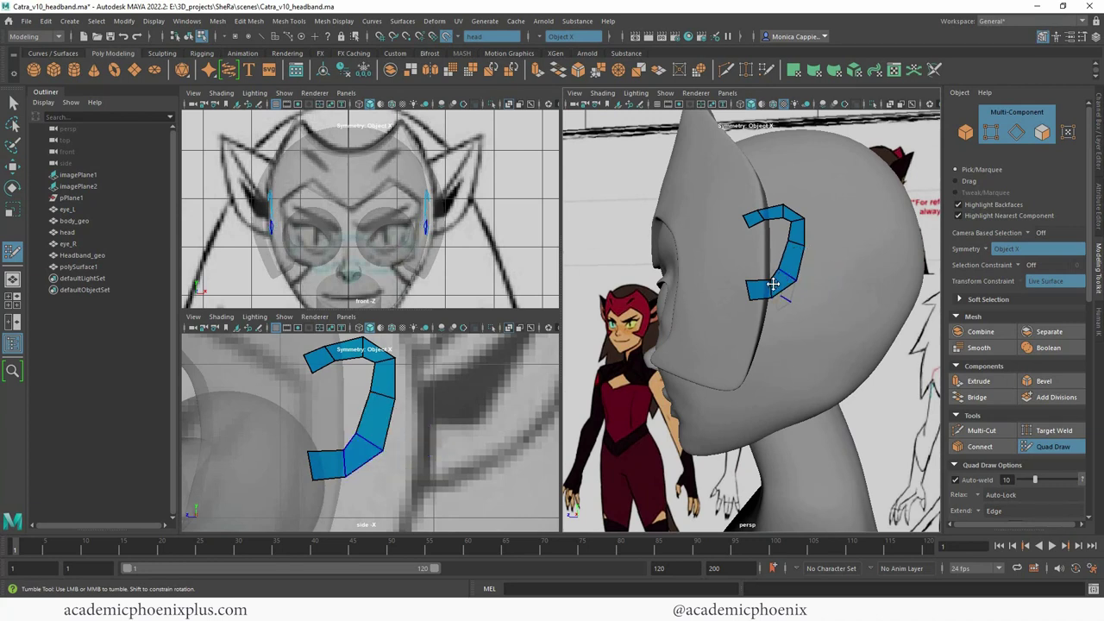
Step: Refine the upper front end of the ear strip so it curves downward in the side view
alt+drag(430, 389, 415, 398)
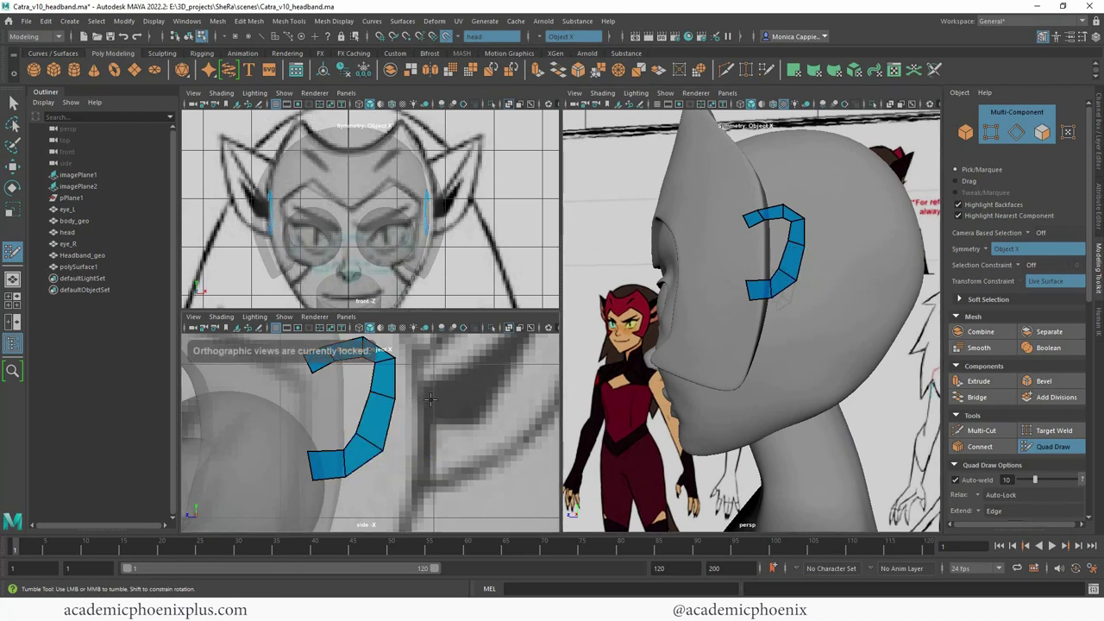
alt+middle_drag(431, 400, 444, 418)
drag(326, 392, 329, 408)
drag(320, 374, 324, 390)
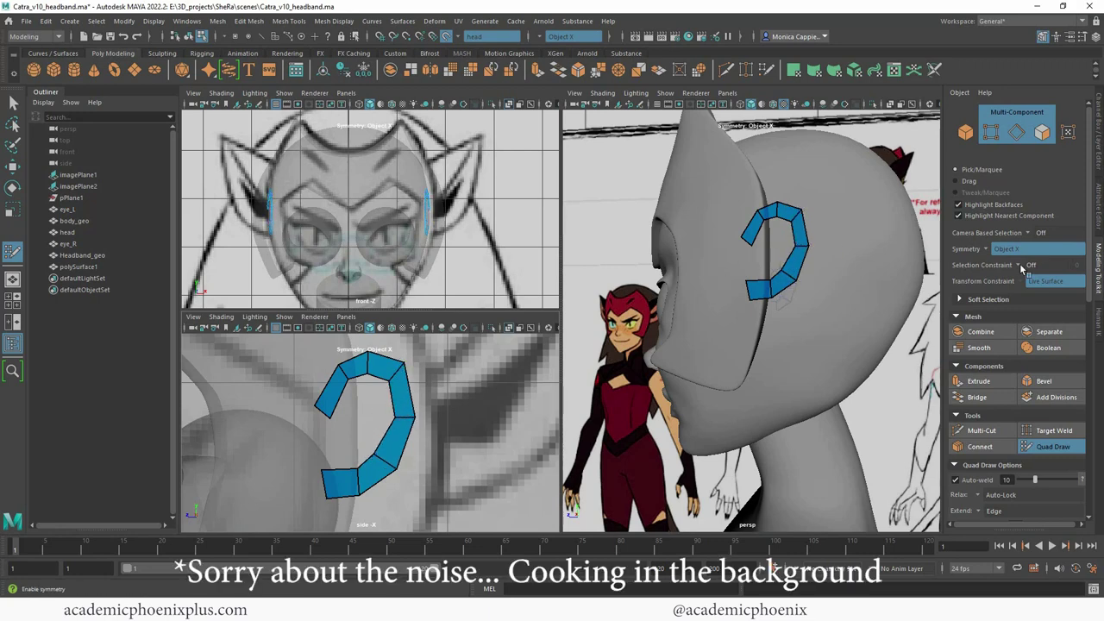
Step: Exit Quad Draw, nudge the ear strip object along X, and turn off the head's live surface
click(1040, 447)
alt+drag(778, 345, 670, 365)
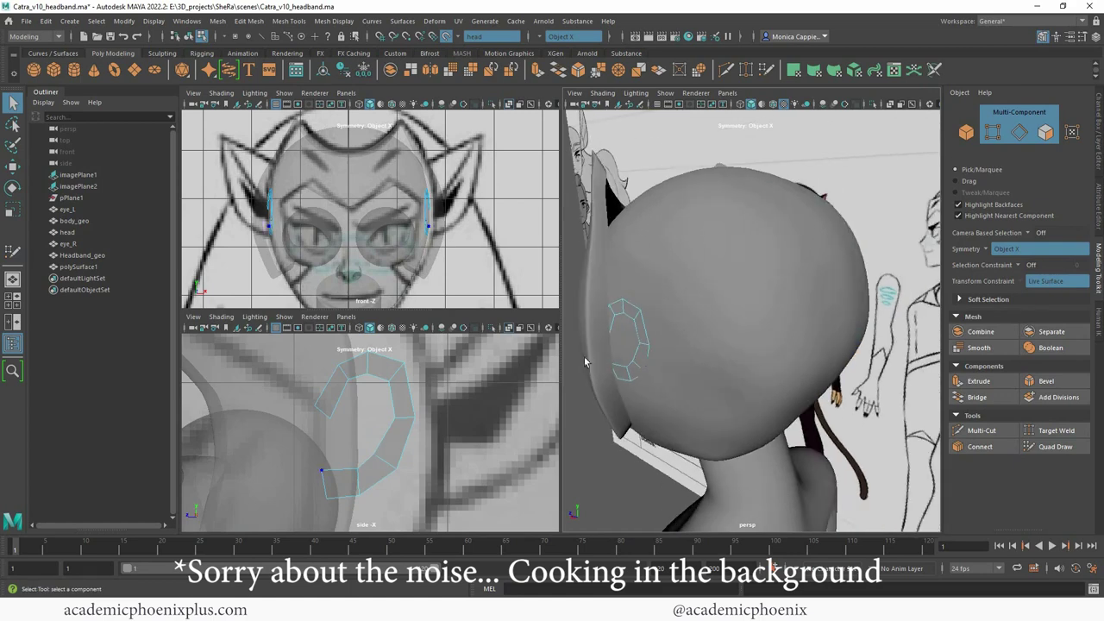
right_drag(644, 332, 699, 275)
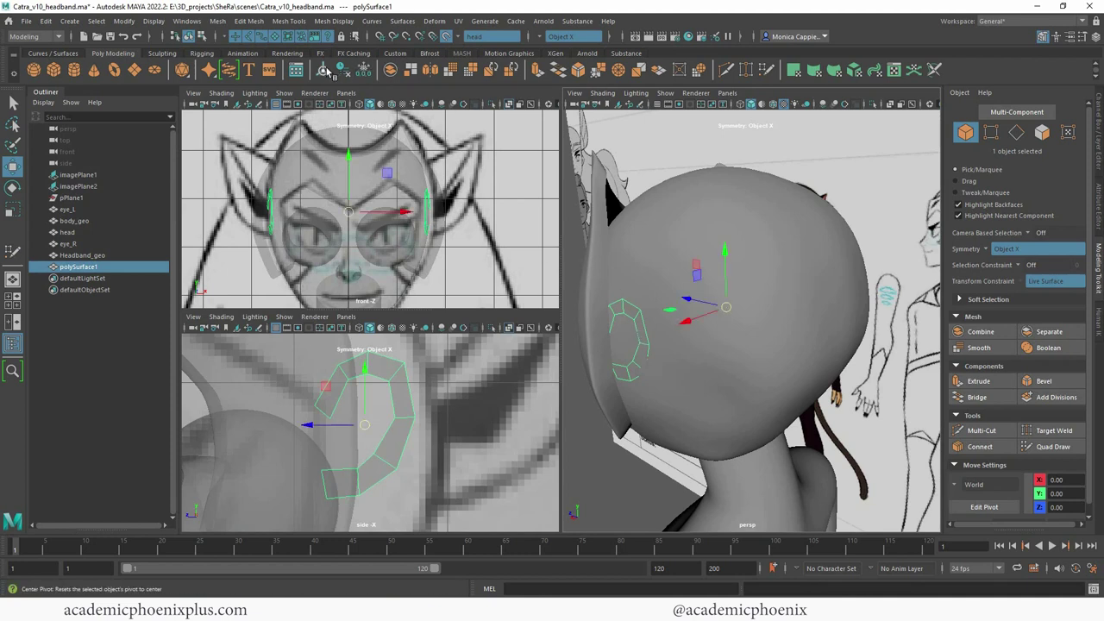
drag(689, 322, 683, 325)
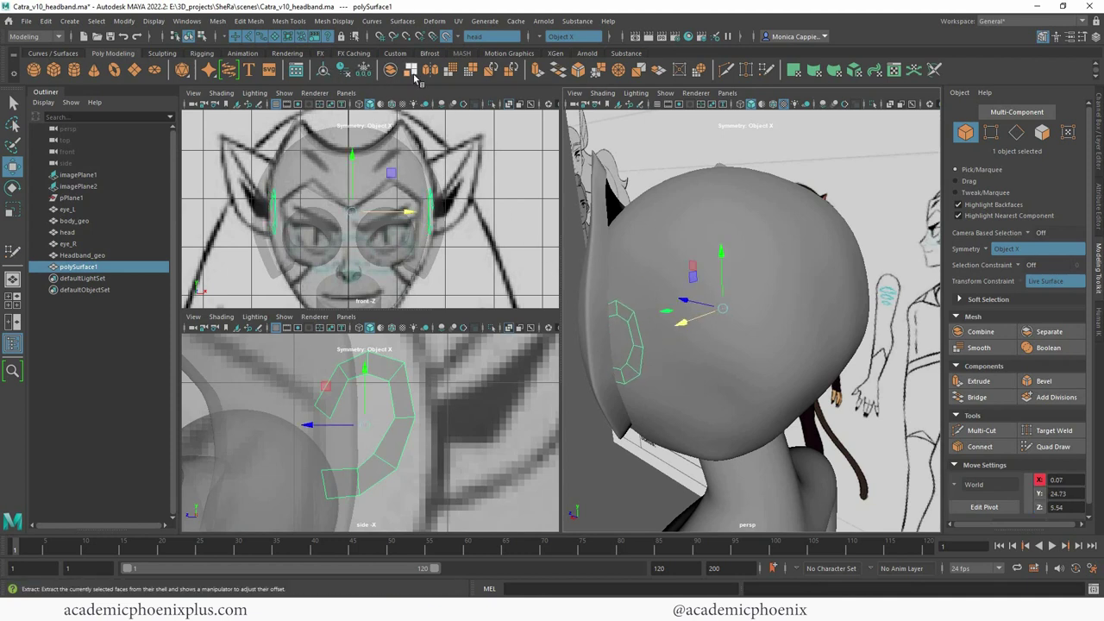
click(447, 38)
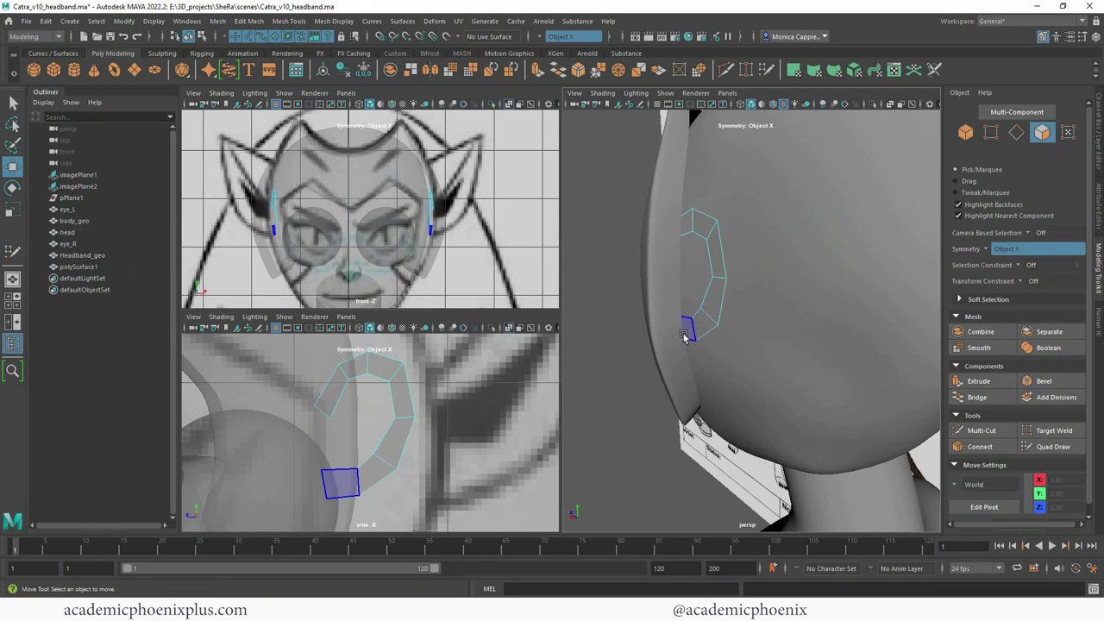
Step: Select the ear strip object and isolate it in the perspective view
click(685, 338)
alt+drag(746, 297, 678, 279)
right_drag(713, 256, 753, 240)
alt+drag(717, 256, 686, 278)
alt+middle_drag(484, 364, 473, 371)
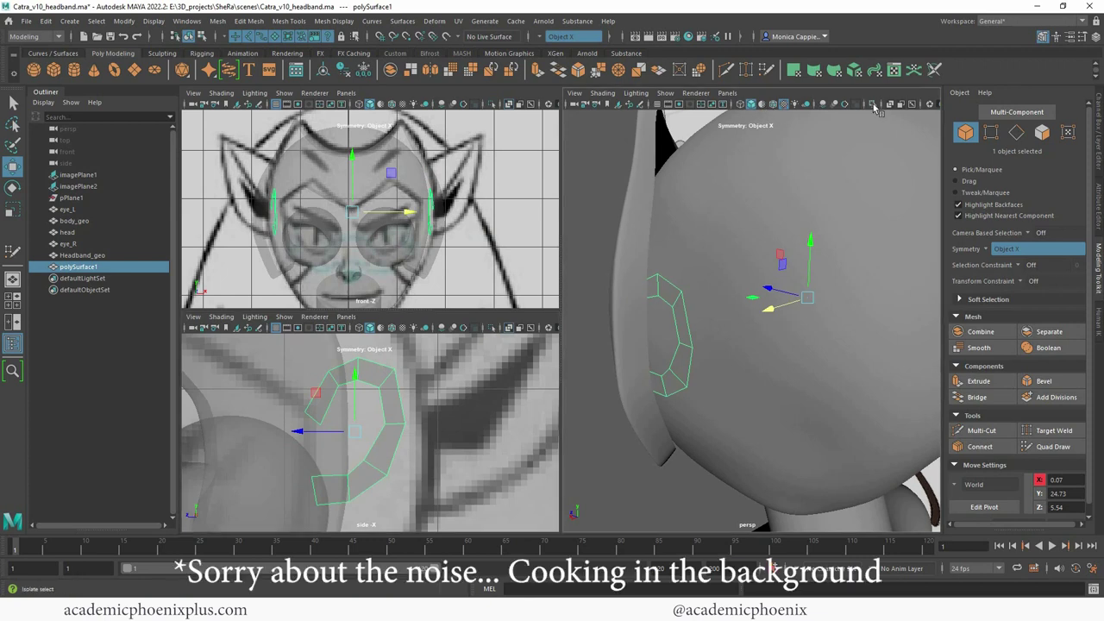
key(ctrl+1)
scroll(754, 339, down, 3)
Step: Select all faces of both ear strips and extrude them outward to give them thickness
right_drag(754, 293, 750, 332)
click(750, 333)
click(750, 333)
click(764, 329)
double_click(763, 331)
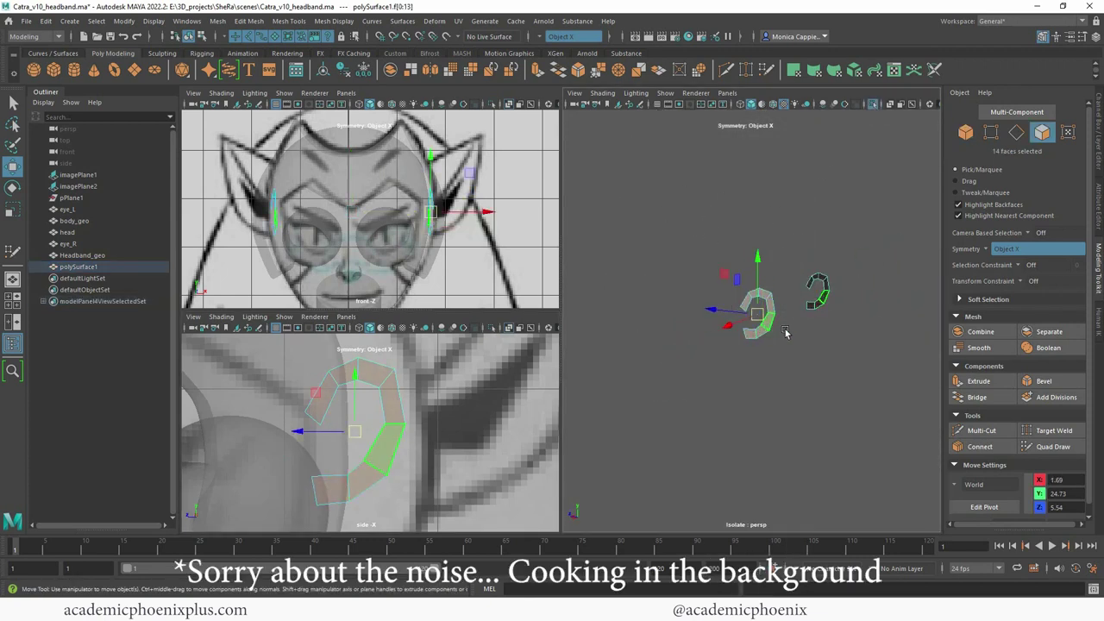
scroll(766, 319, up, 5)
key(ctrl+e)
alt+drag(725, 320, 851, 318)
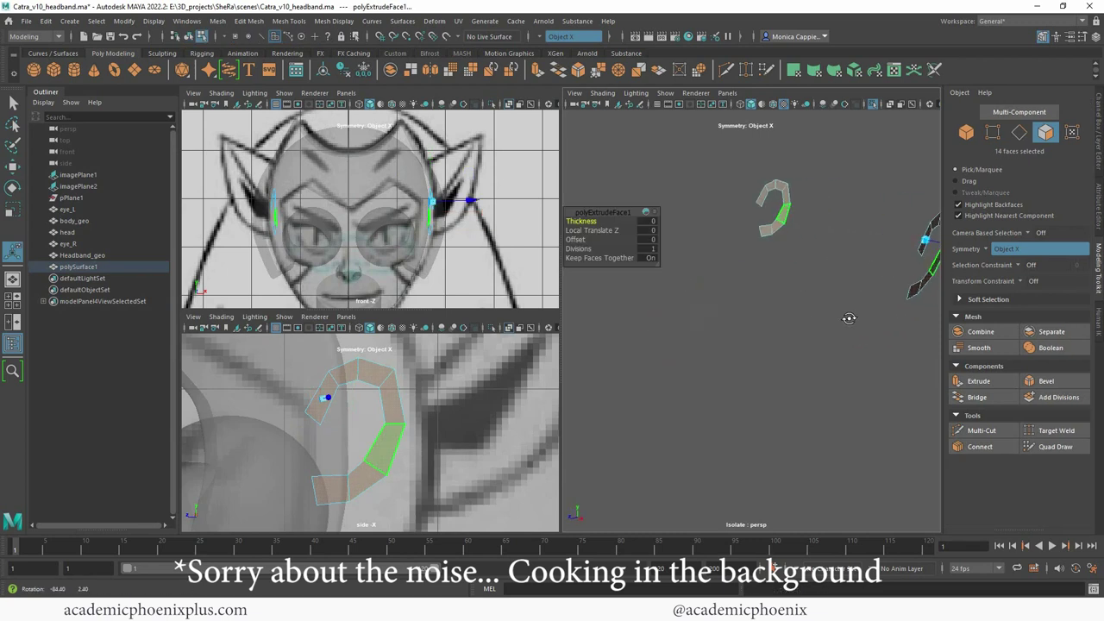
alt+middle_drag(855, 314, 713, 339)
drag(764, 278, 824, 273)
key(w)
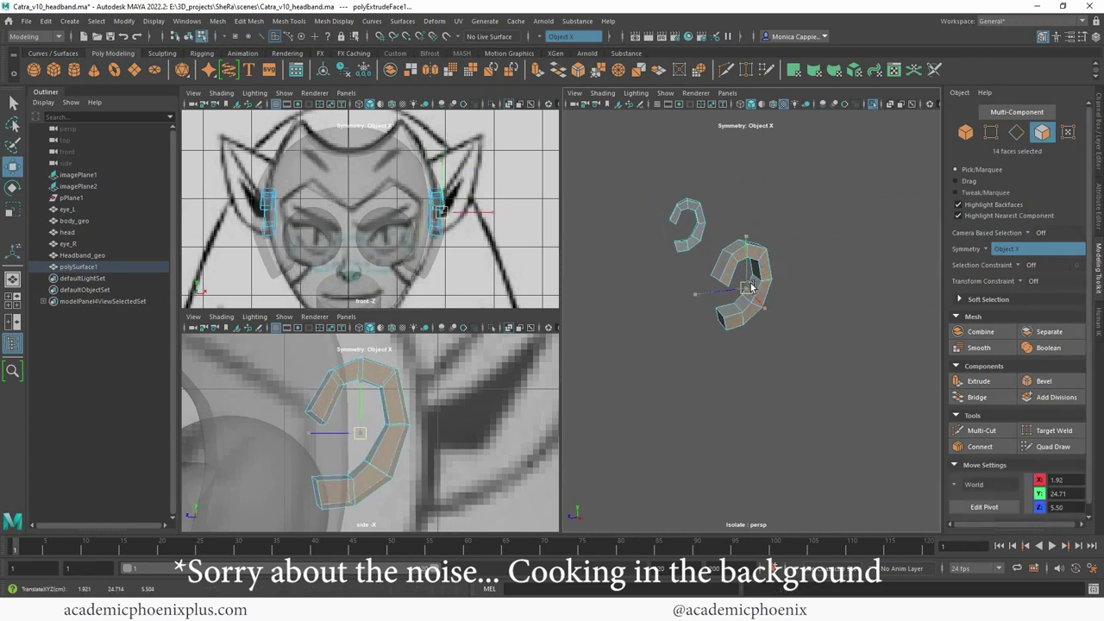
Step: Move the extruded ear faces away from the head and rotate them to follow the ear's slant
drag(742, 283, 793, 284)
key(e)
scroll(505, 193, up, 3)
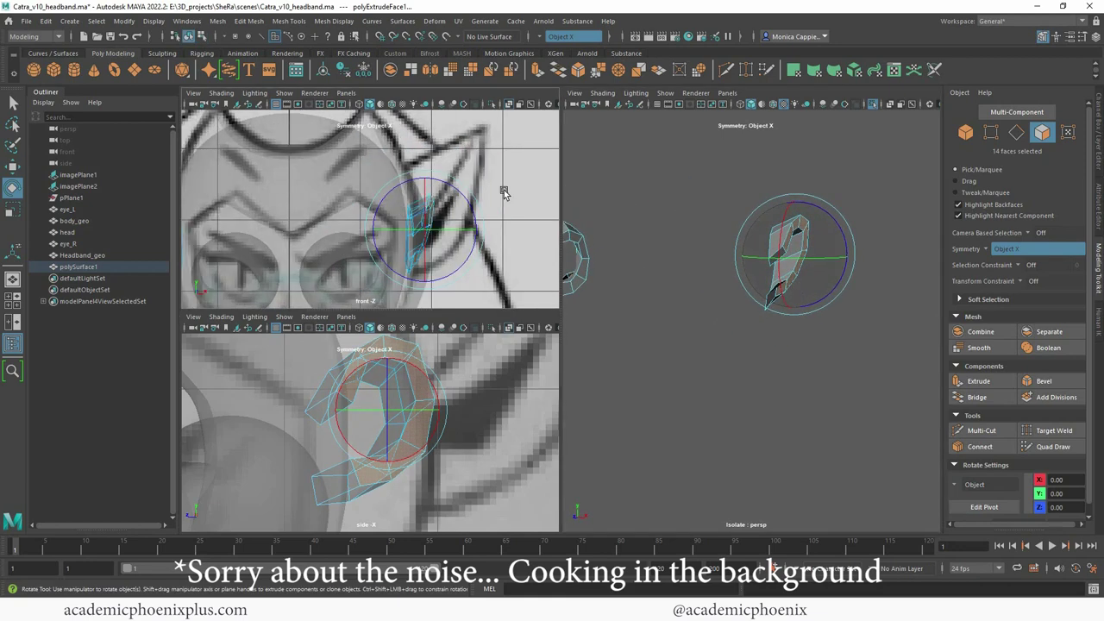
key(F8)
alt+middle_drag(470, 211, 440, 224)
key(r)
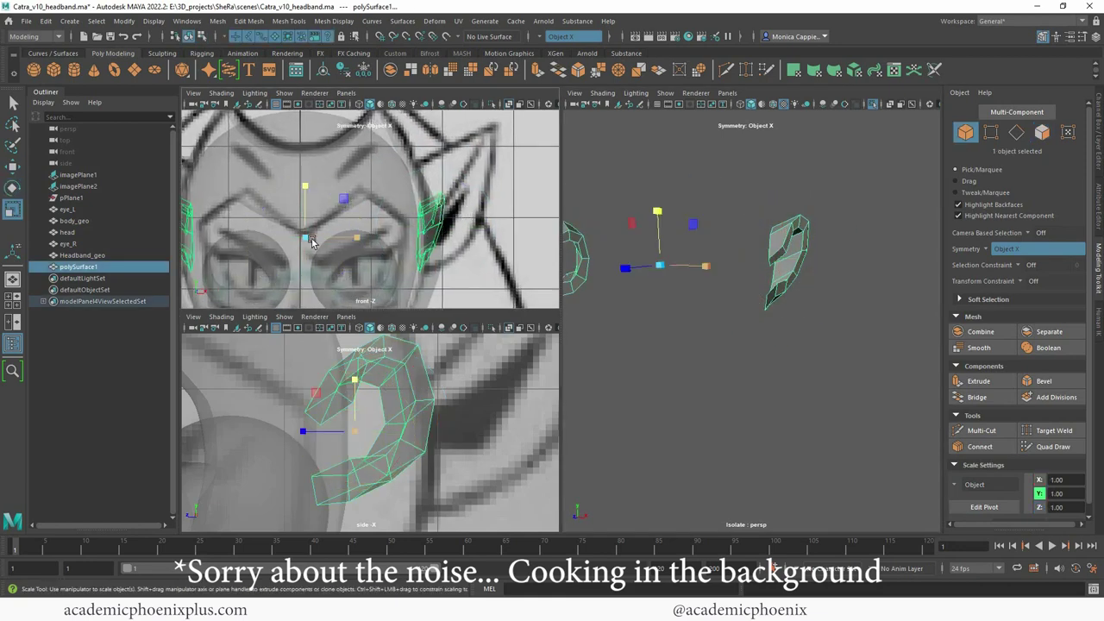
drag(306, 237, 345, 240)
key(ctrl+z)
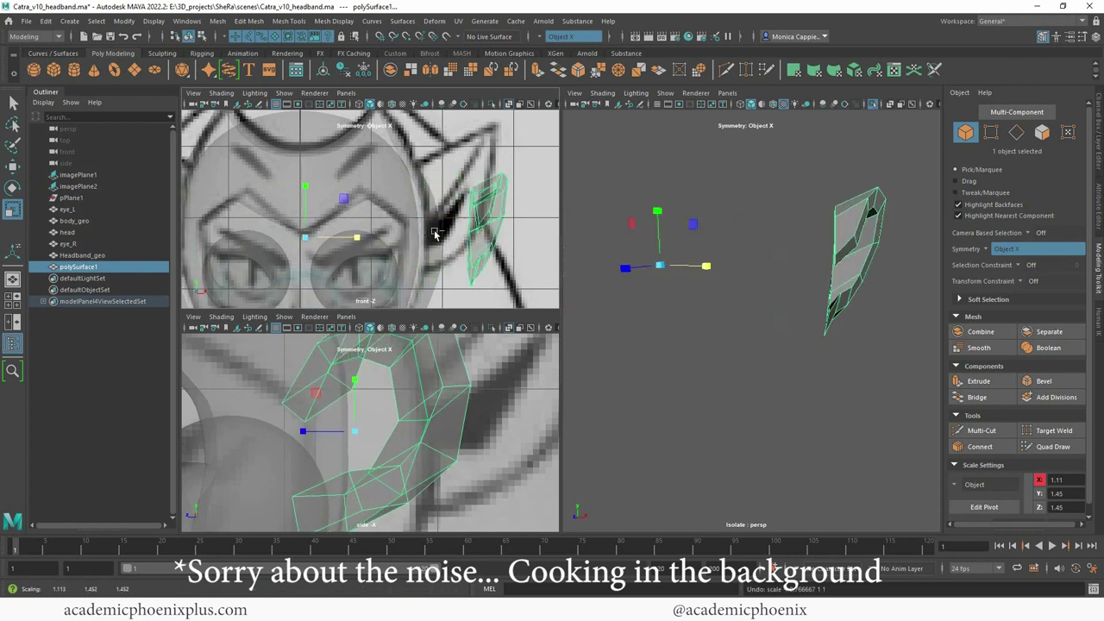
scroll(493, 216, down, 4)
key(ctrl+z)
right_drag(461, 202, 362, 204)
key(ctrl+z)
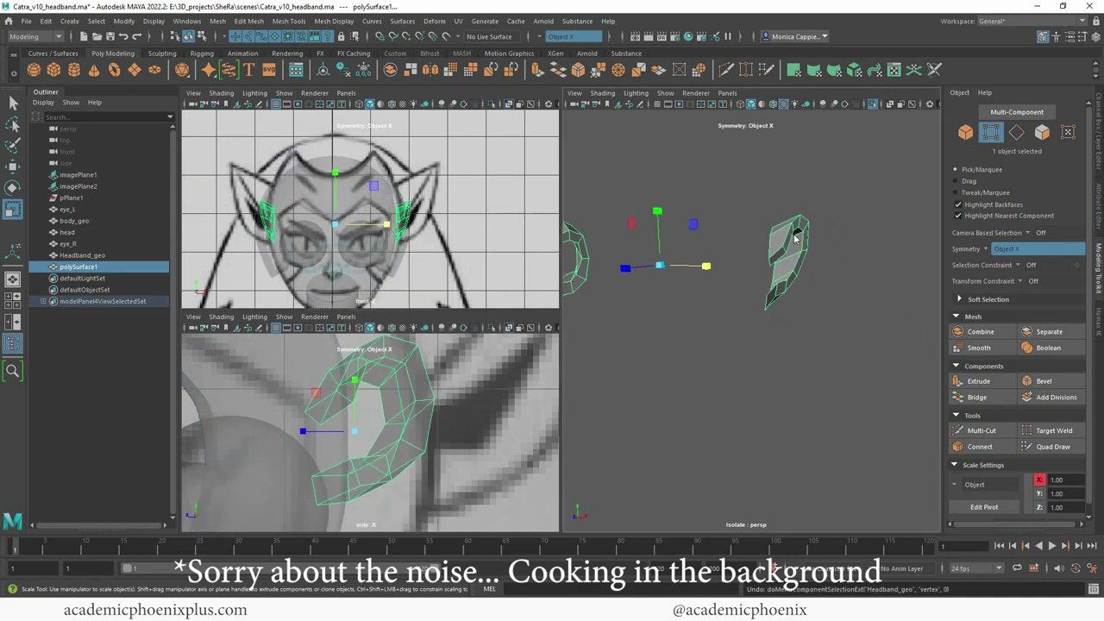
Step: Select all the ear's vertices and scale them up to fit the ear drawing in the front view
right_drag(793, 239, 747, 232)
drag(732, 185, 819, 319)
alt+right_drag(352, 233, 541, 248)
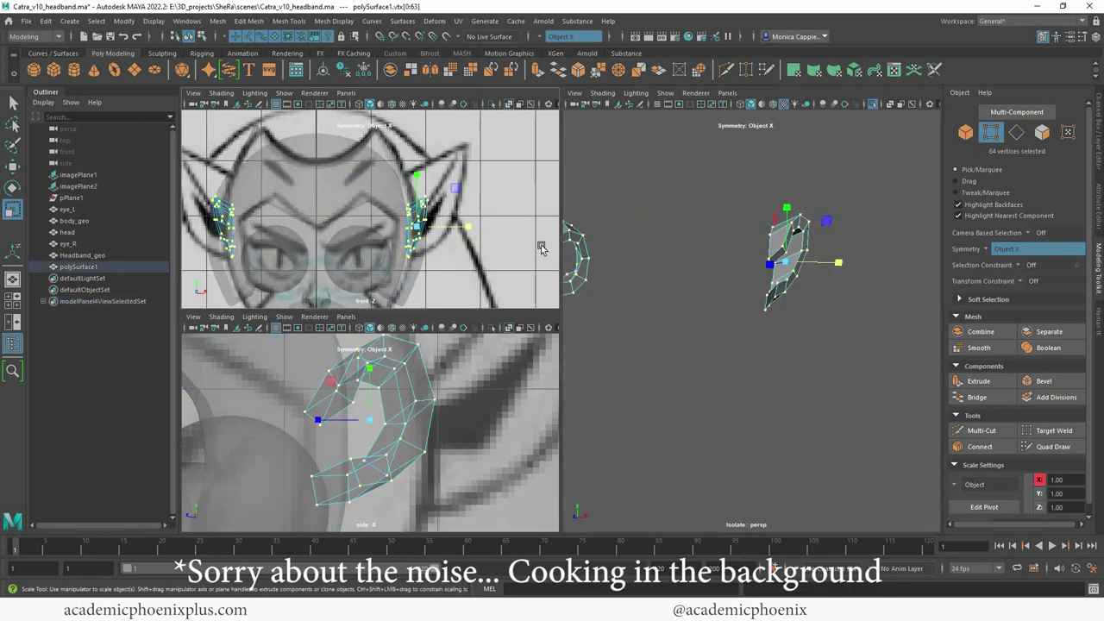
scroll(441, 257, down, 2)
mouse_move(414, 246)
mouse_down()
mouse_move(458, 257)
mouse_move(420, 234)
mouse_up()
key(w)
alt+right_drag(470, 215, 542, 215)
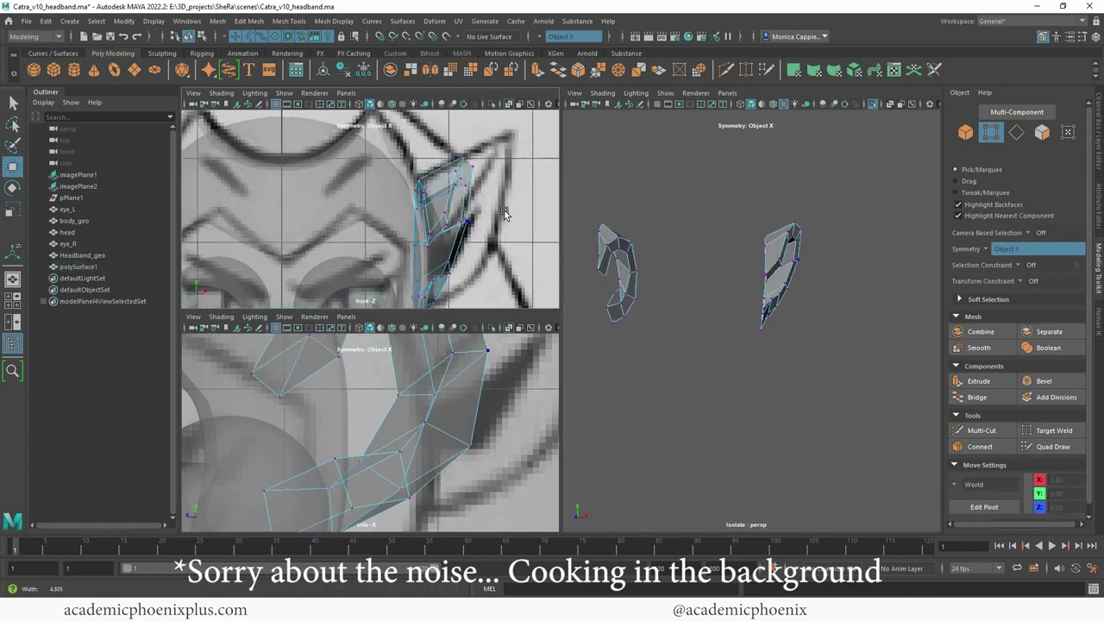
Step: Select the ear's outer faces and rotate them outward to follow the reference ear's angle in the front view
click(457, 215)
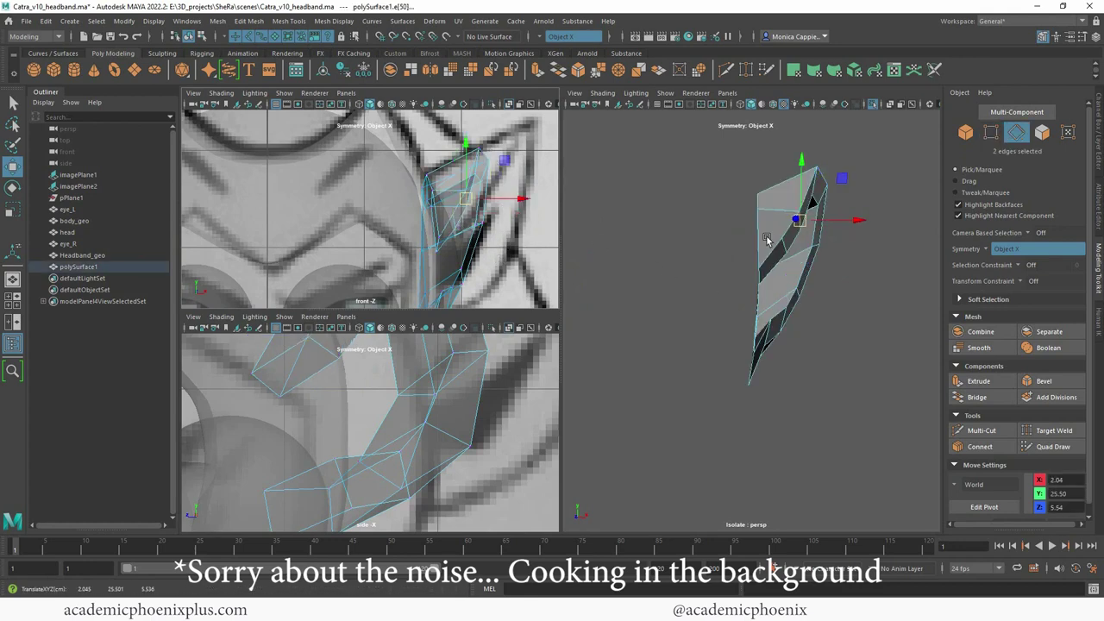
alt+drag(834, 221, 738, 235)
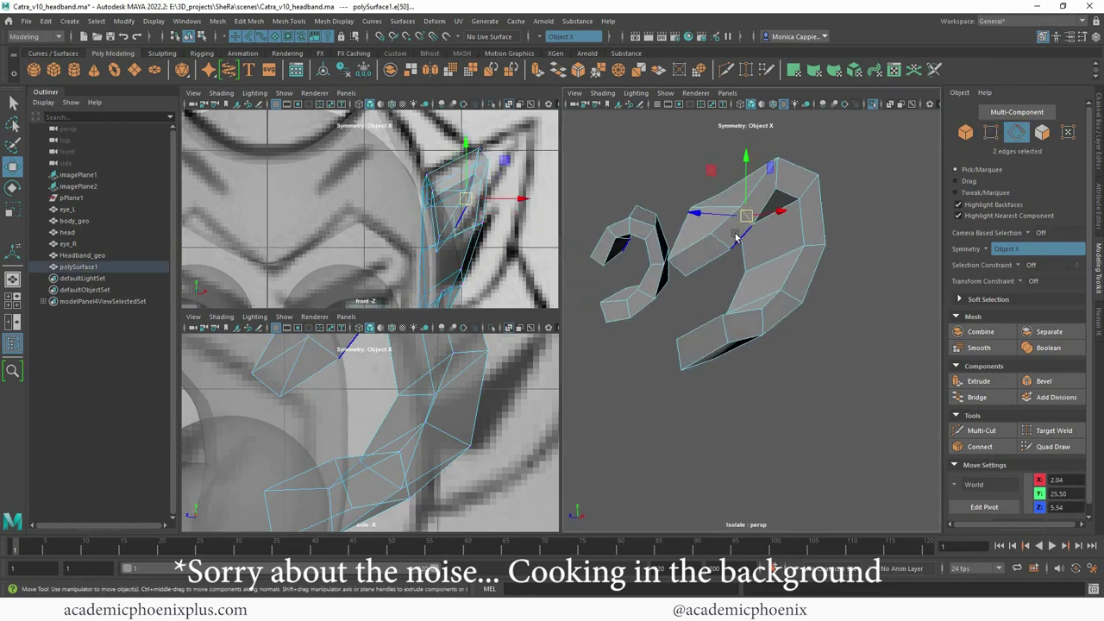
right_drag(735, 235, 735, 265)
alt+drag(753, 257, 781, 296)
key(e)
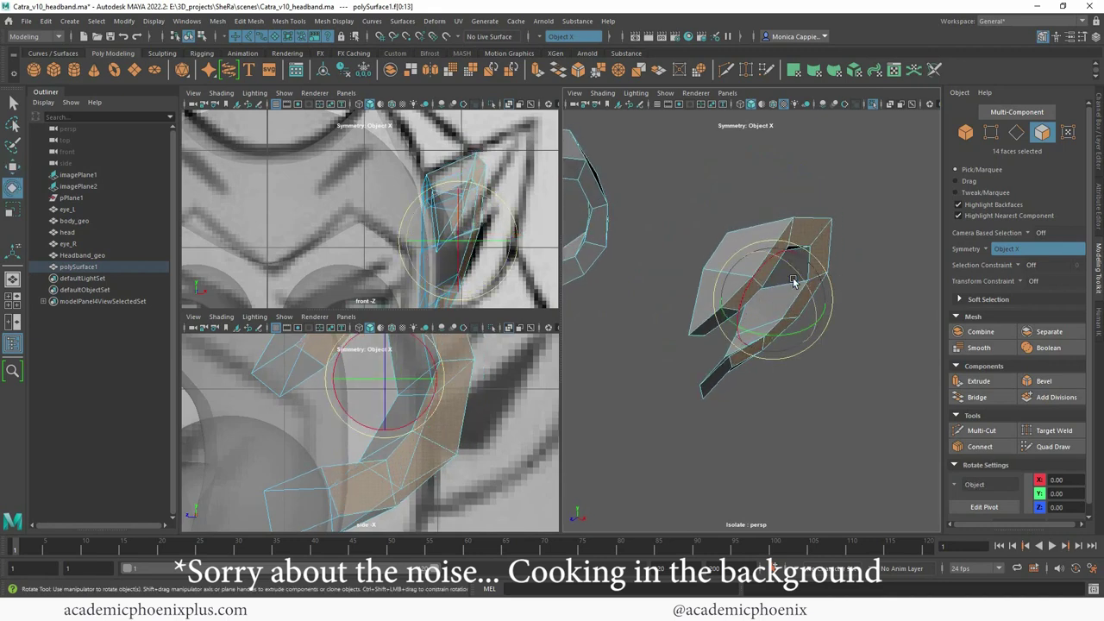
drag(506, 216, 474, 243)
key(w)
Step: Move the ear's middle and lower outer vertices to match the reference ear outline in the front view
right_drag(485, 262, 454, 256)
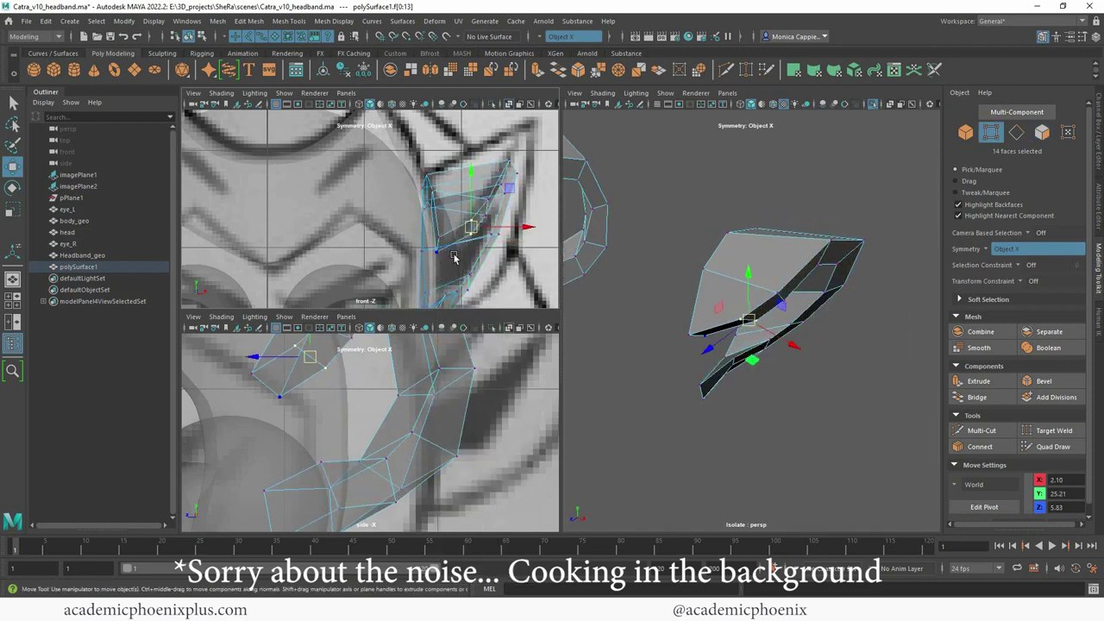
alt+middle_drag(517, 266, 521, 235)
drag(497, 205, 495, 205)
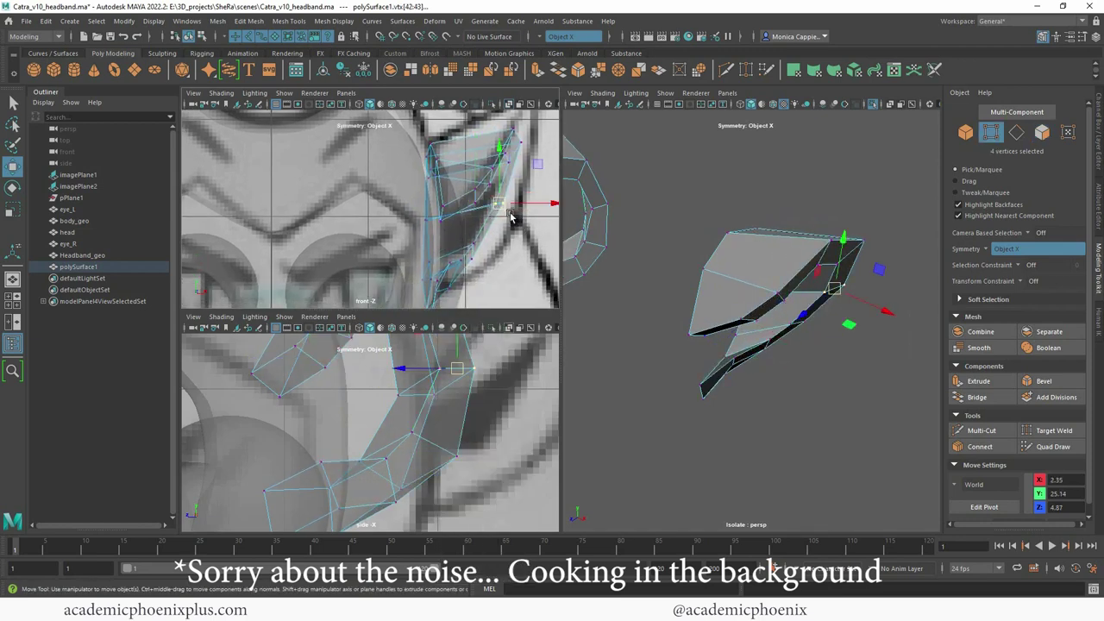
middle_drag(510, 216, 518, 212)
drag(456, 241, 485, 255)
shift+click(471, 258)
alt+drag(726, 322, 749, 251)
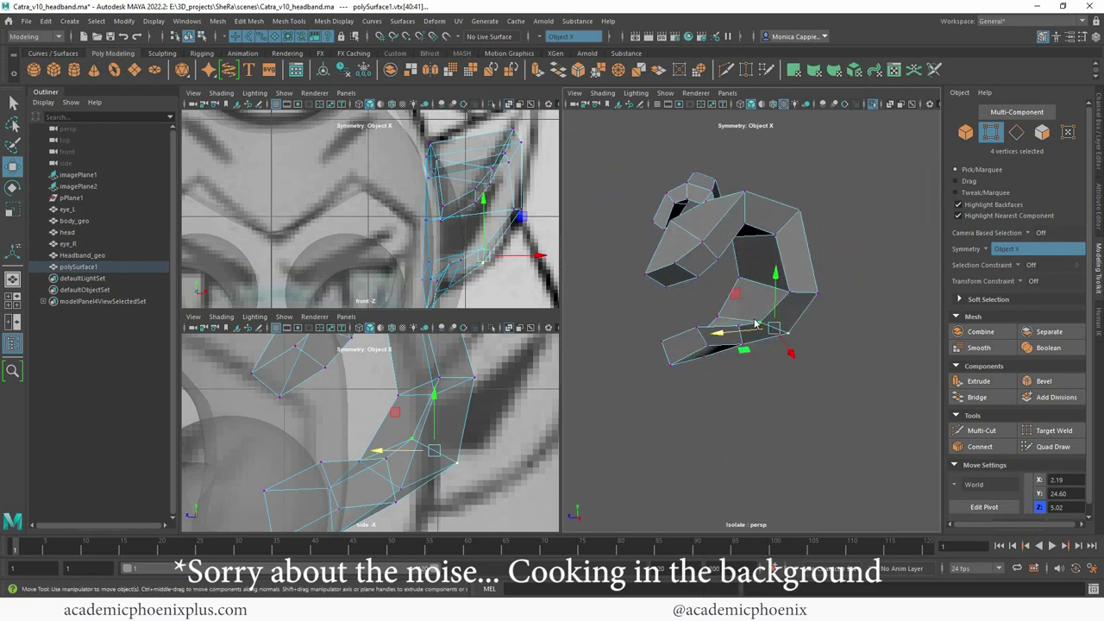
Step: Select the edge near the ear's lower tip and move it down to follow the reference in the front view
right_drag(755, 324, 759, 264)
click(740, 337)
alt+drag(520, 288, 472, 281)
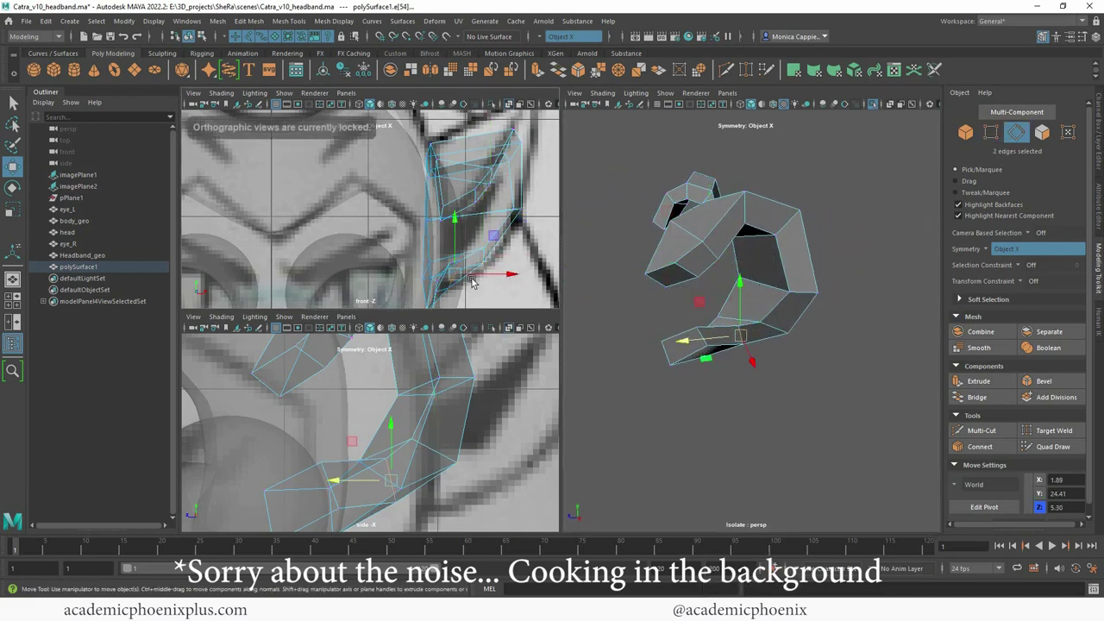
key(r)
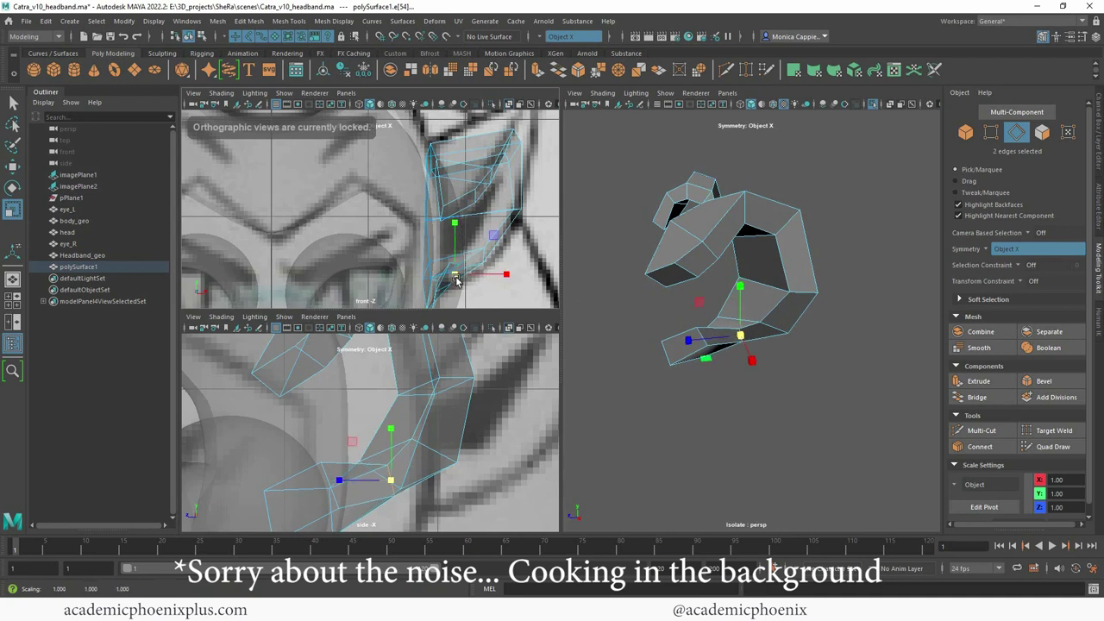
key(w)
alt+drag(706, 337, 703, 345)
click(702, 349)
alt+middle_drag(480, 253, 508, 227)
drag(472, 196, 472, 213)
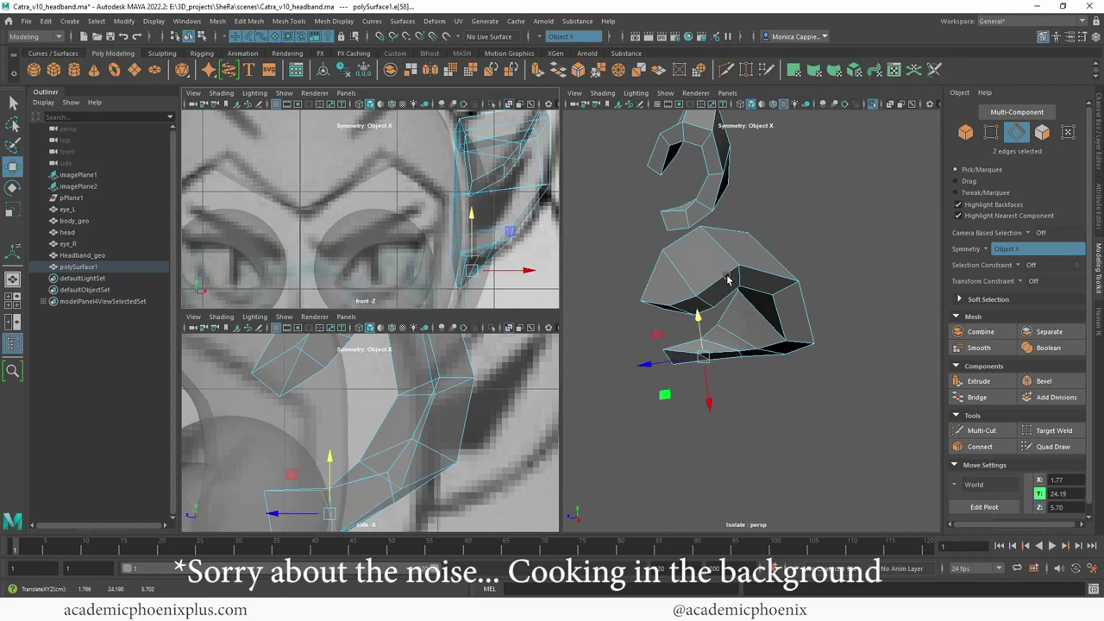
alt+drag(727, 279, 775, 261)
Step: Select the ear's outer faces, move them in toward the head and scale them up vertically
alt+middle_drag(494, 204, 437, 250)
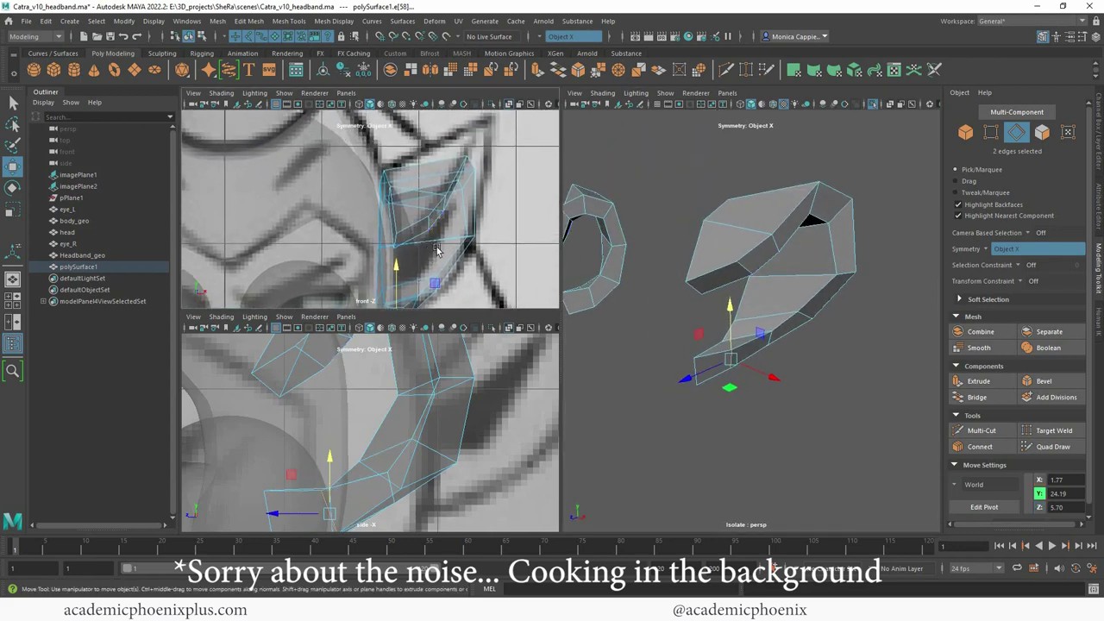
right_click(429, 226)
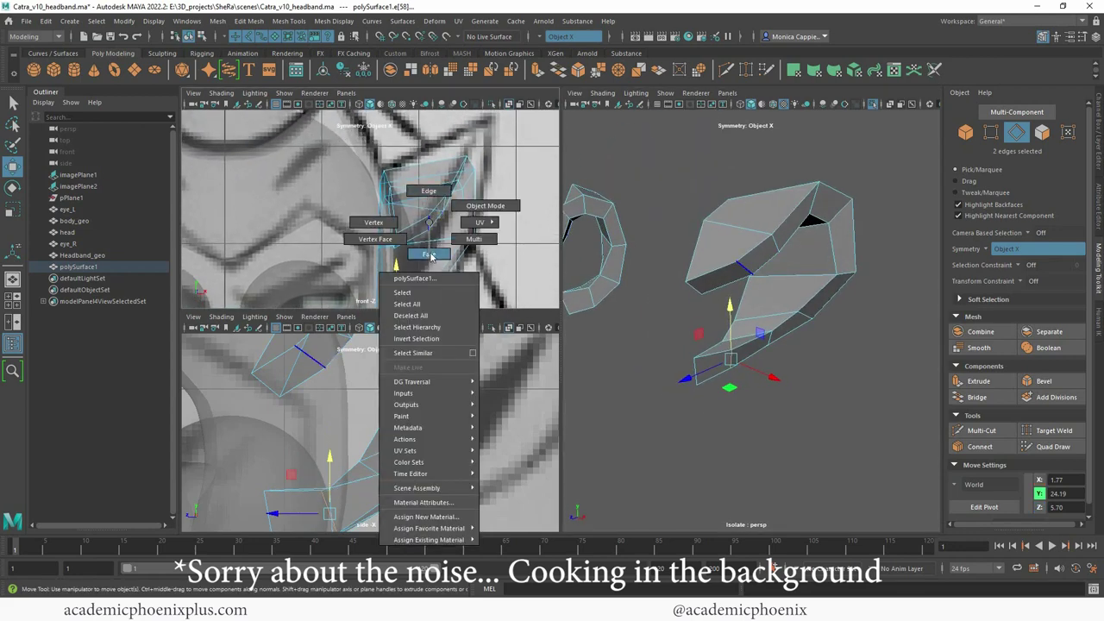
click(429, 254)
alt+middle_drag(484, 223, 466, 243)
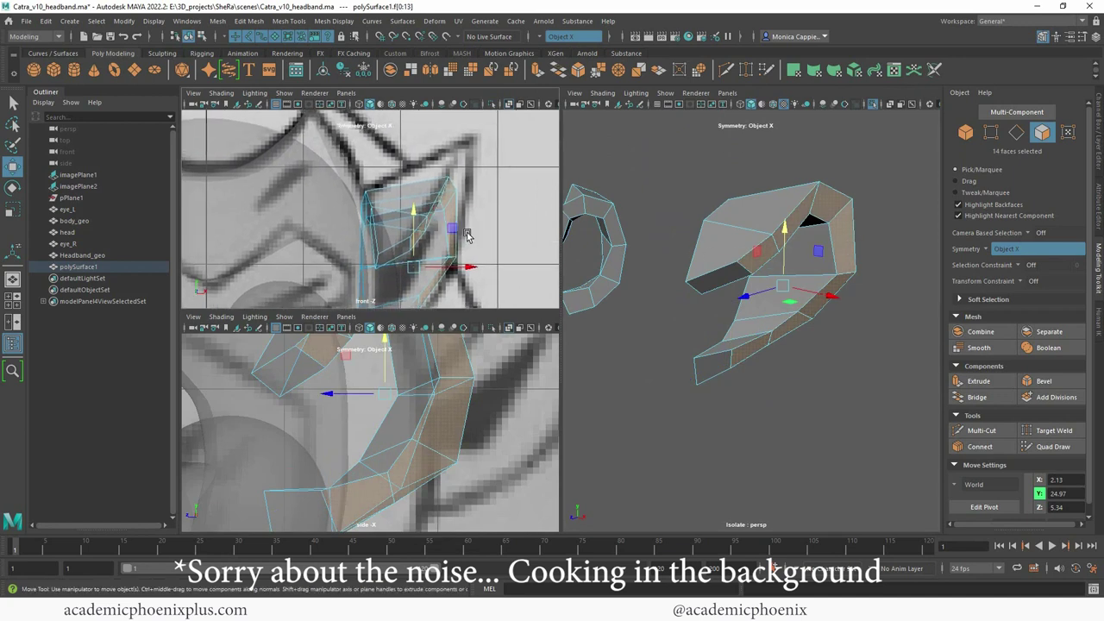
key(r)
mouse_move(468, 268)
mouse_down()
mouse_move(440, 266)
mouse_move(458, 268)
mouse_up()
key(w)
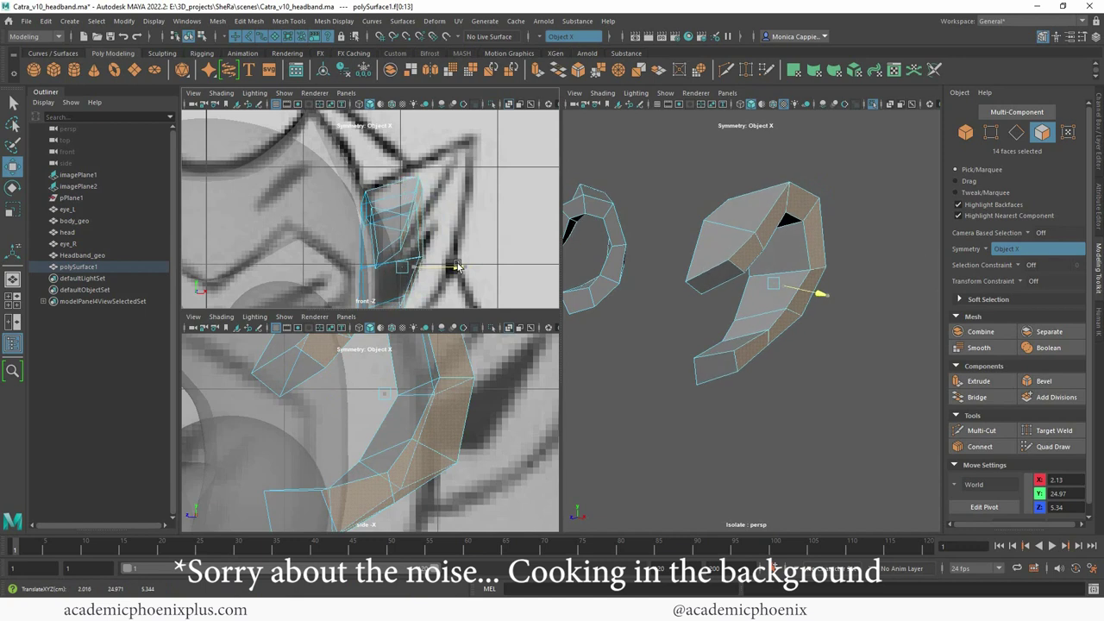
key(r)
alt+middle_drag(468, 233, 489, 201)
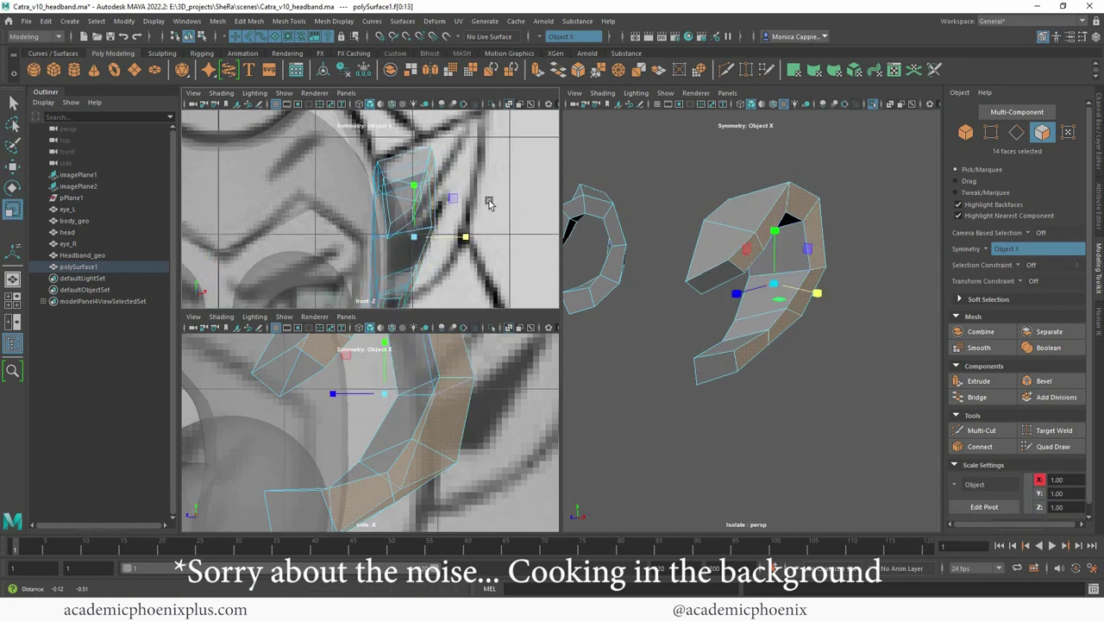
scroll(486, 208, down, 2)
drag(415, 181, 417, 169)
scroll(510, 196, up, 1)
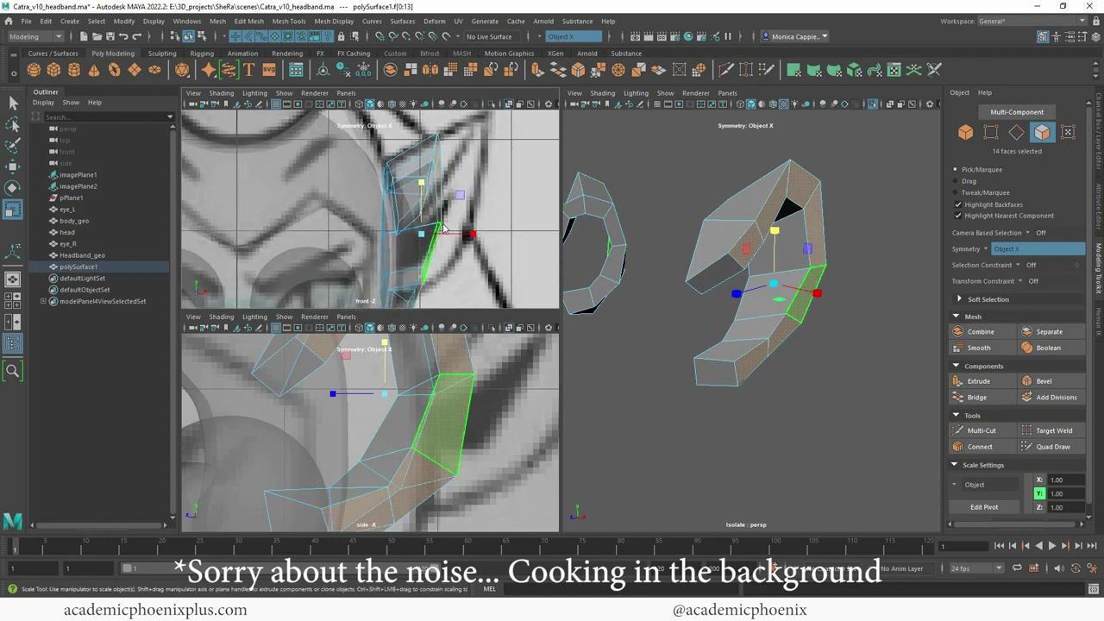
Step: Move the vertices at the ear's middle and lower bend down and outward in the front view
right_drag(394, 229, 438, 219)
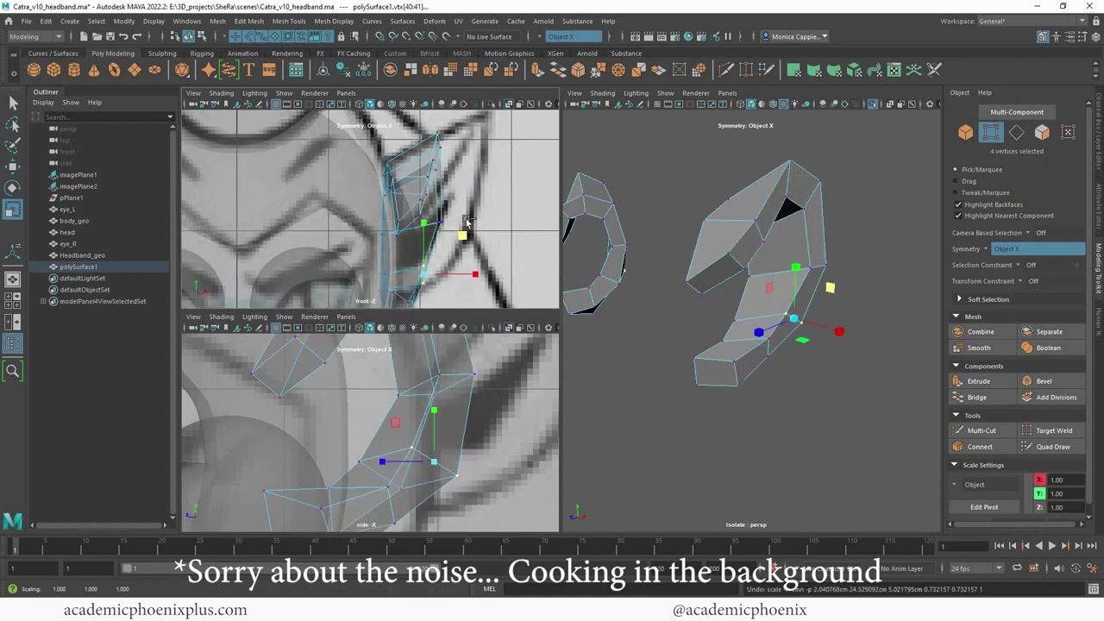
click(504, 214)
drag(428, 213, 450, 256)
key(w)
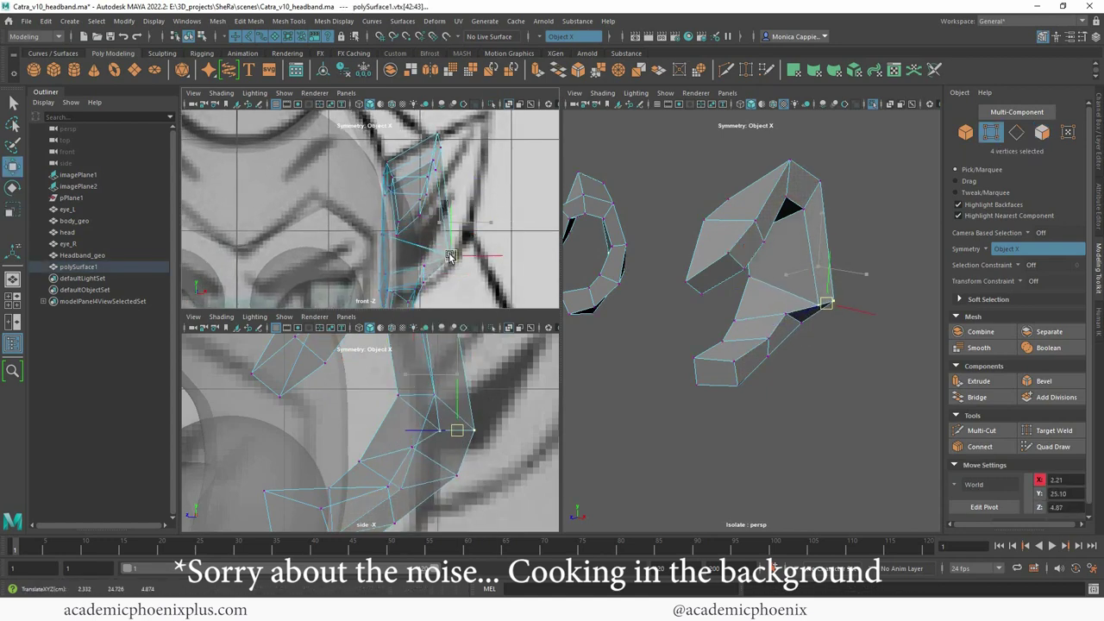
click(417, 266)
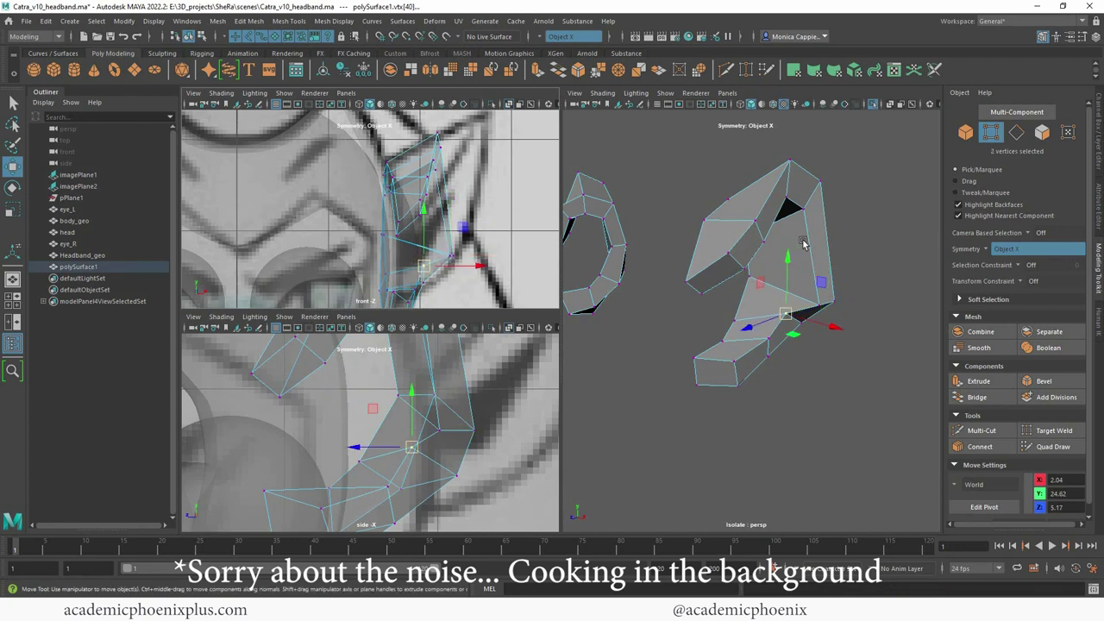
mouse_move(806, 243)
alt+mouse_down()
mouse_move(784, 244)
mouse_move(806, 241)
alt+mouse_up()
shift+click(423, 284)
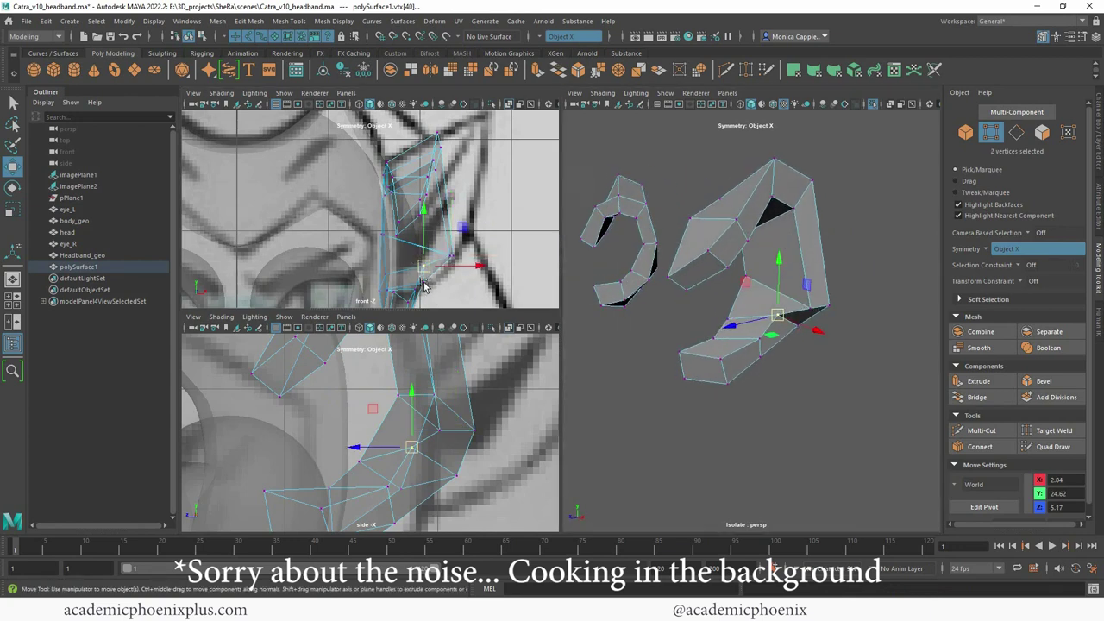
drag(423, 275, 432, 282)
mouse_move(477, 231)
alt+middle_down()
mouse_move(466, 280)
mouse_move(476, 218)
alt+middle_up()
mouse_move(445, 252)
mouse_down()
mouse_move(465, 263)
mouse_move(446, 262)
mouse_up()
alt+drag(726, 234, 727, 235)
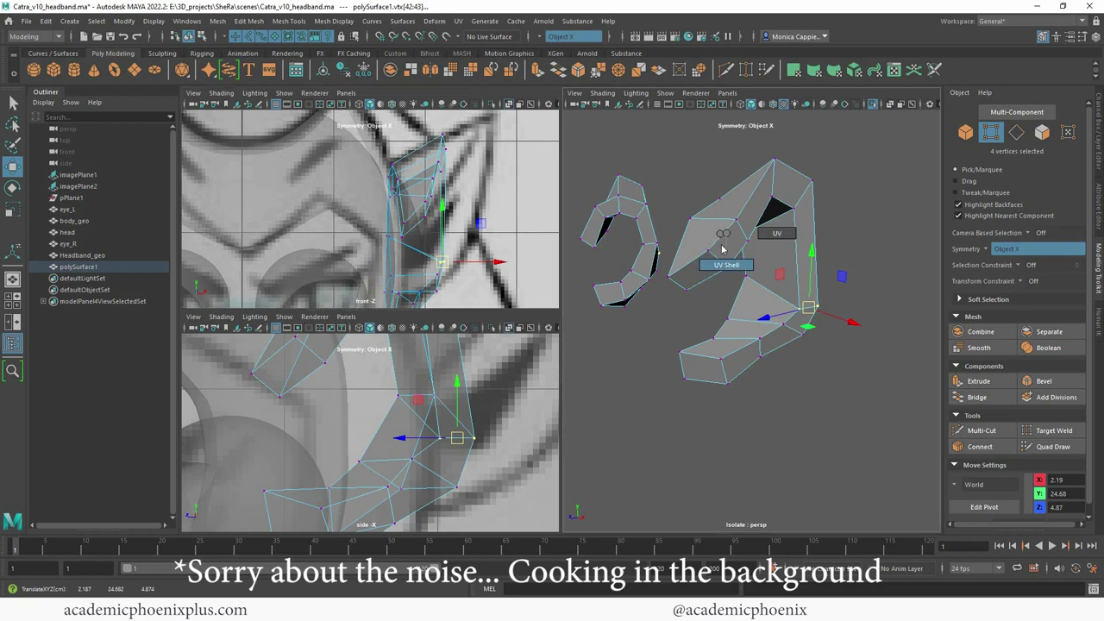
Step: Select the ear's outer faces, extrude them and move the extrusion outward and up toward the reference ear's edge
right_drag(723, 249, 621, 256)
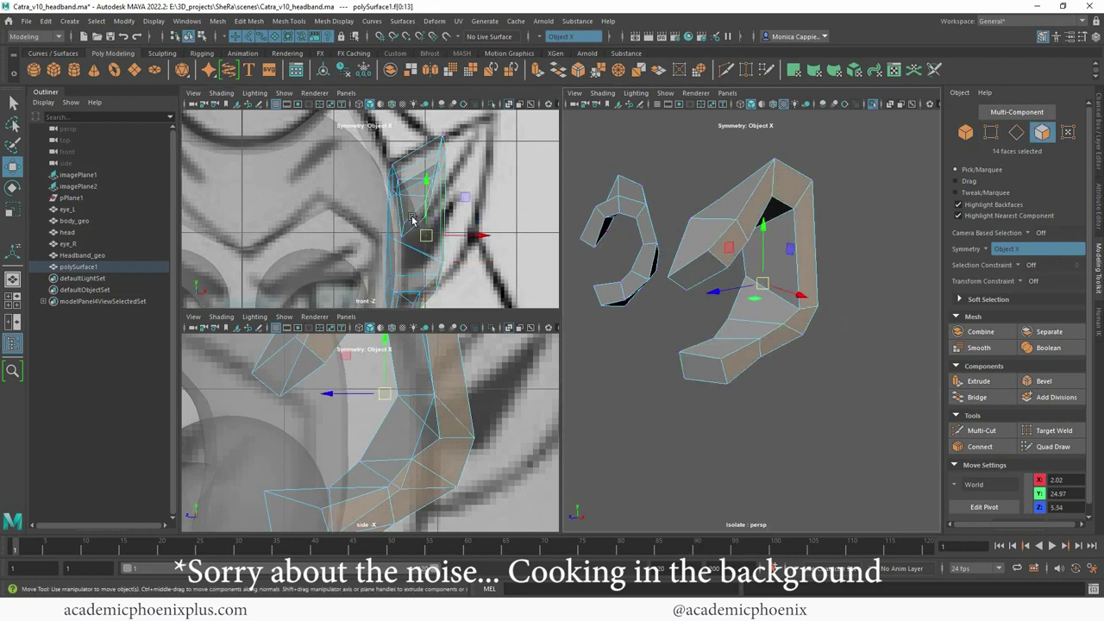
shift+right_drag(415, 220, 473, 223)
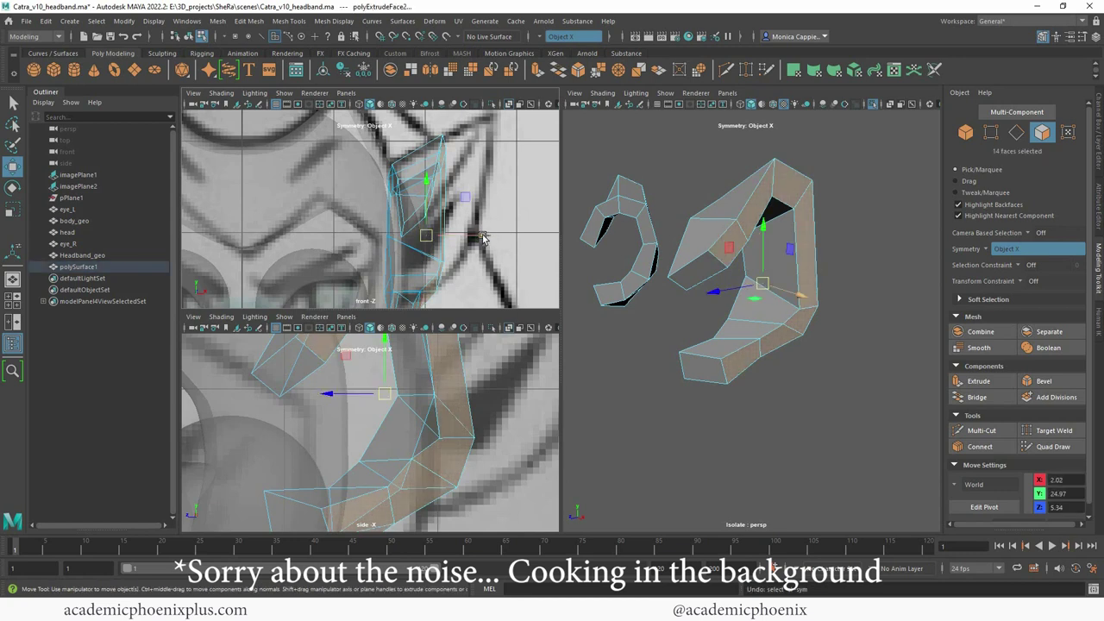
drag(500, 229, 450, 210)
scroll(487, 220, down, 2)
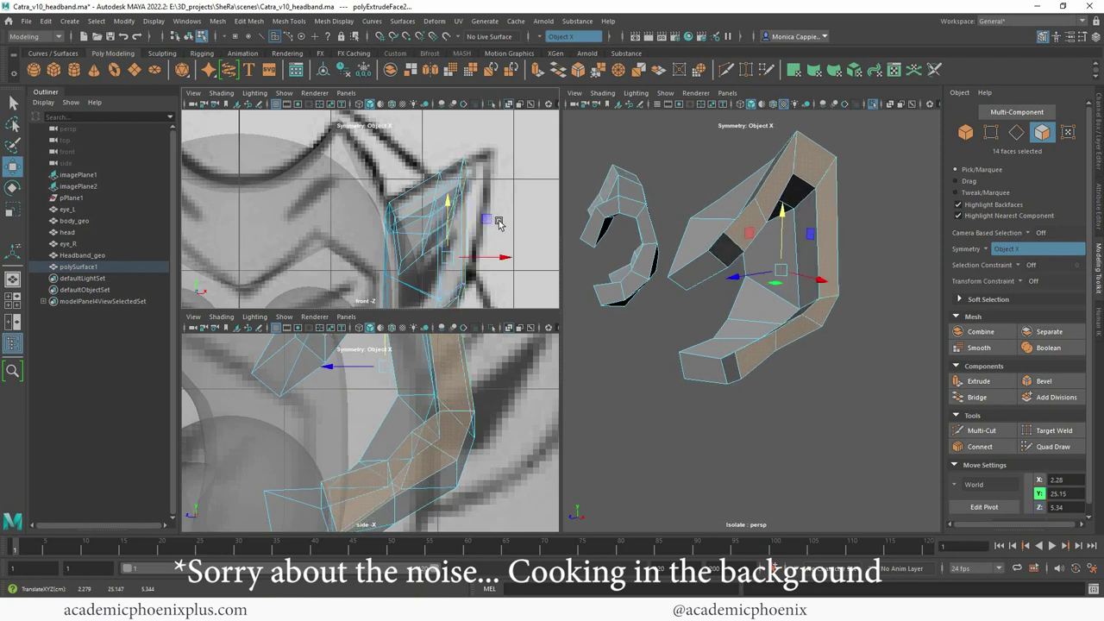
key(e)
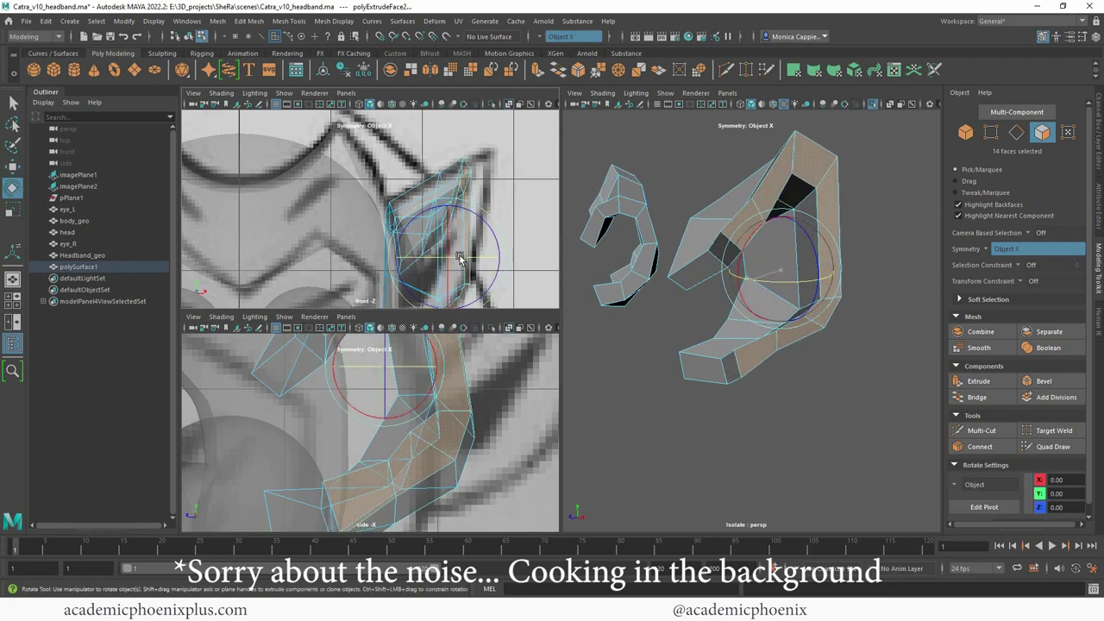
key(w)
alt+middle_drag(466, 187, 467, 133)
Step: Move the outer vertices at the ear's middle bend onto the reference outline and check the shape in smooth preview
right_drag(481, 231, 481, 251)
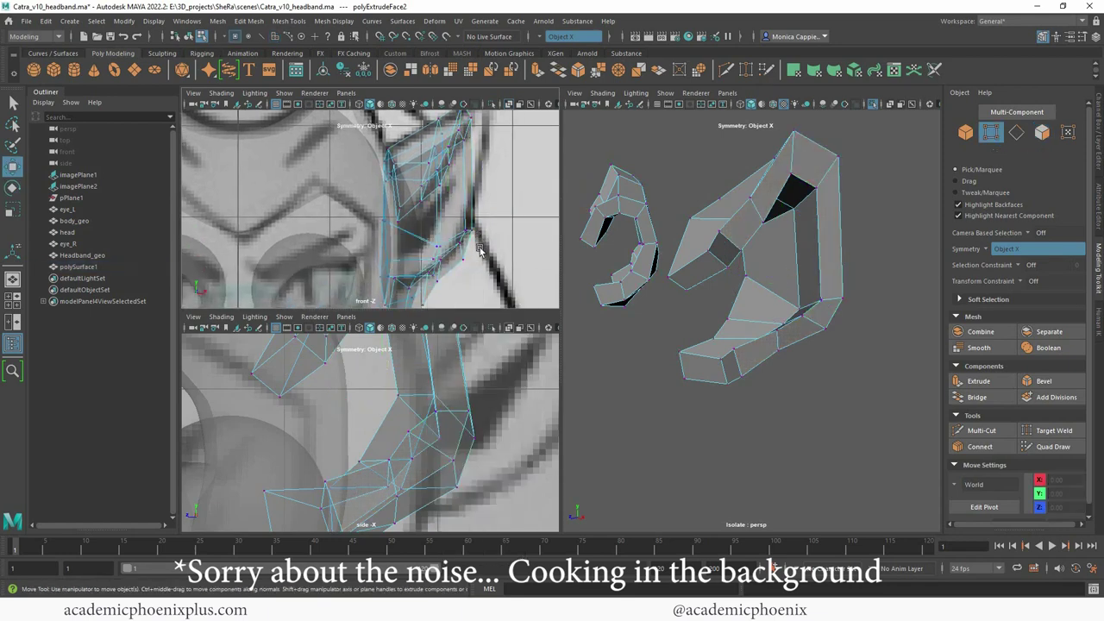
drag(451, 228, 467, 228)
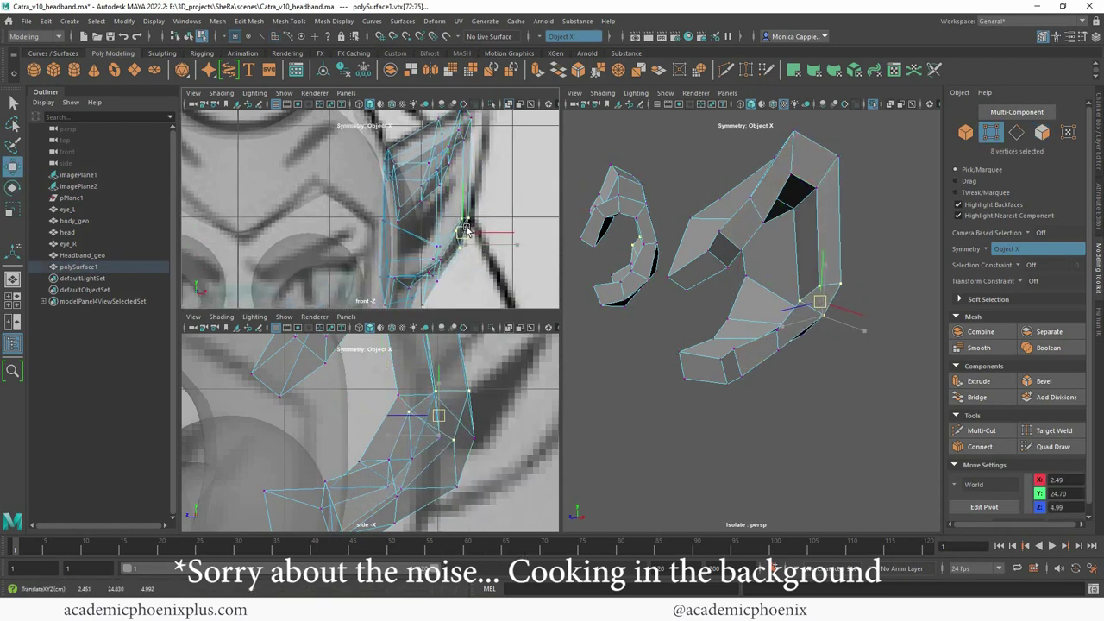
alt+drag(794, 245, 859, 211)
key(3)
key(1)
Step: Select the ear's outer strip of faces, extrude it again and move it outward and up to the reference outline
right_drag(778, 248, 779, 278)
click(785, 262)
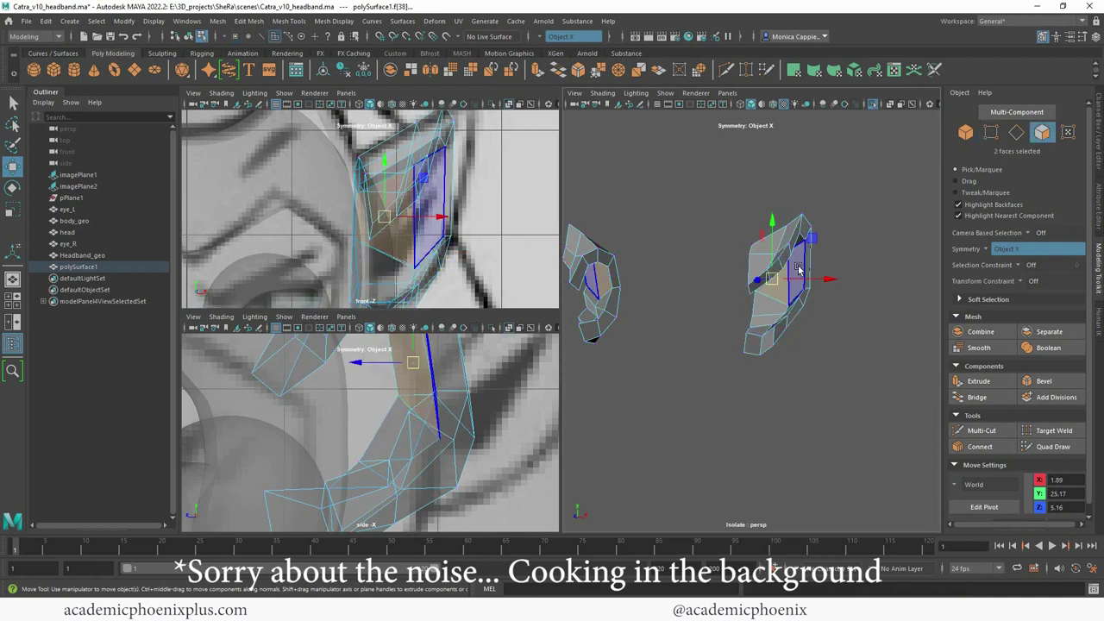
key(Delete)
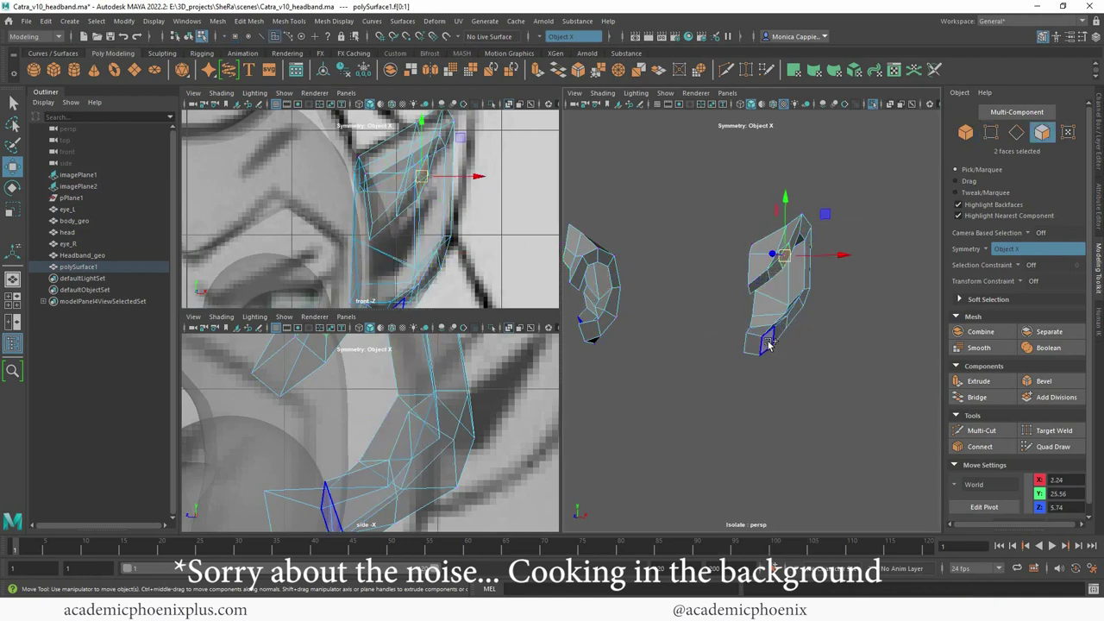
shift+double_click(768, 343)
alt+drag(825, 333, 878, 368)
ctrl+click(754, 325)
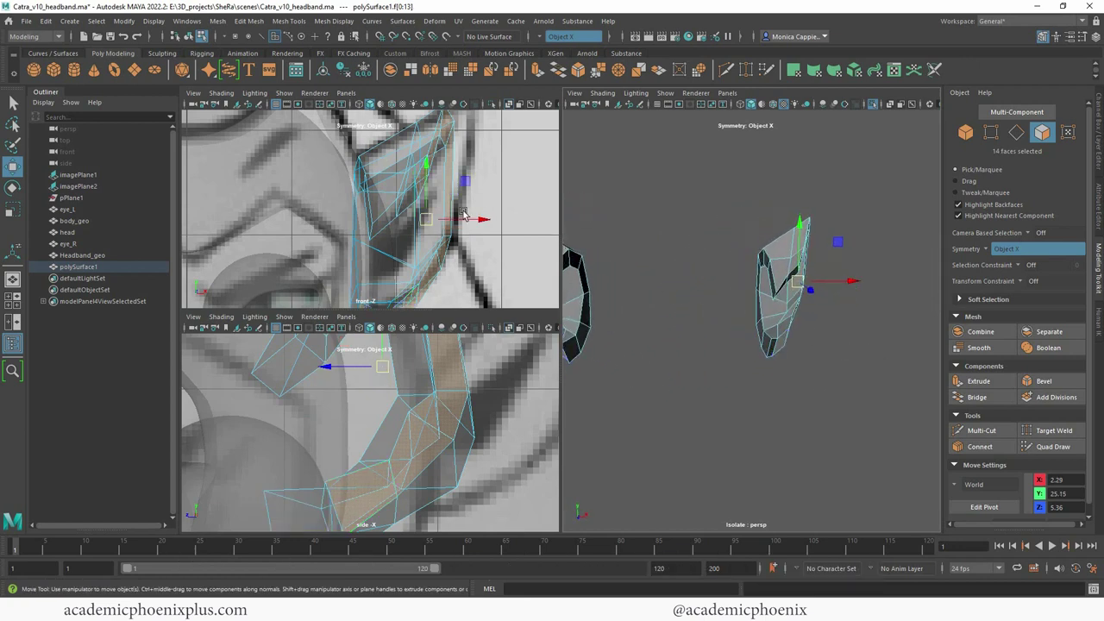
alt+middle_drag(463, 215, 423, 233)
key(ctrl+e)
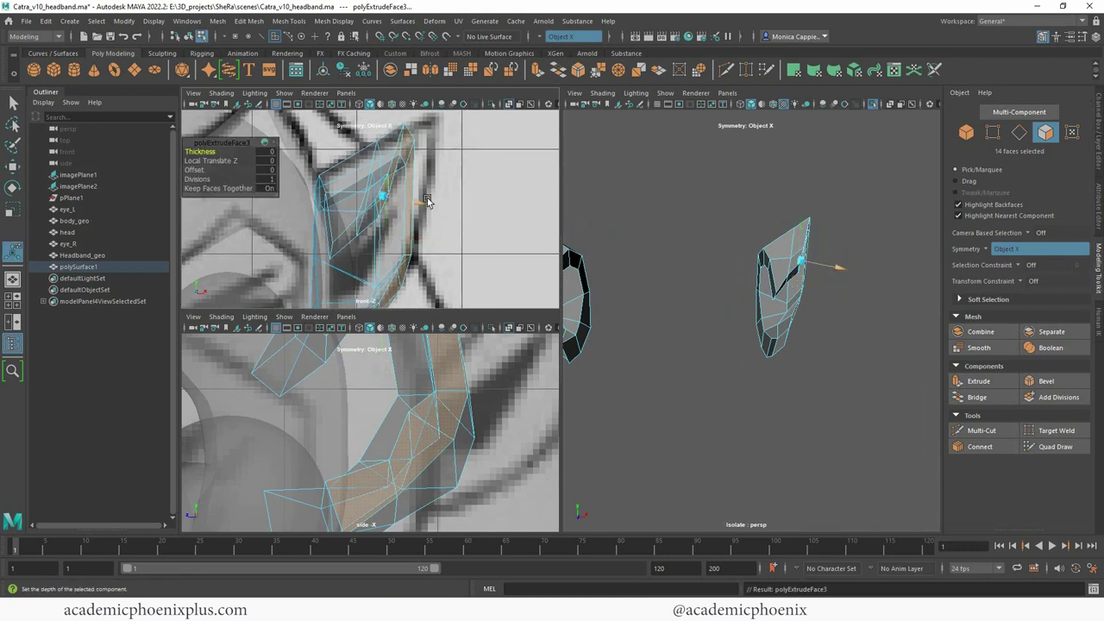
key(w)
drag(439, 239, 471, 234)
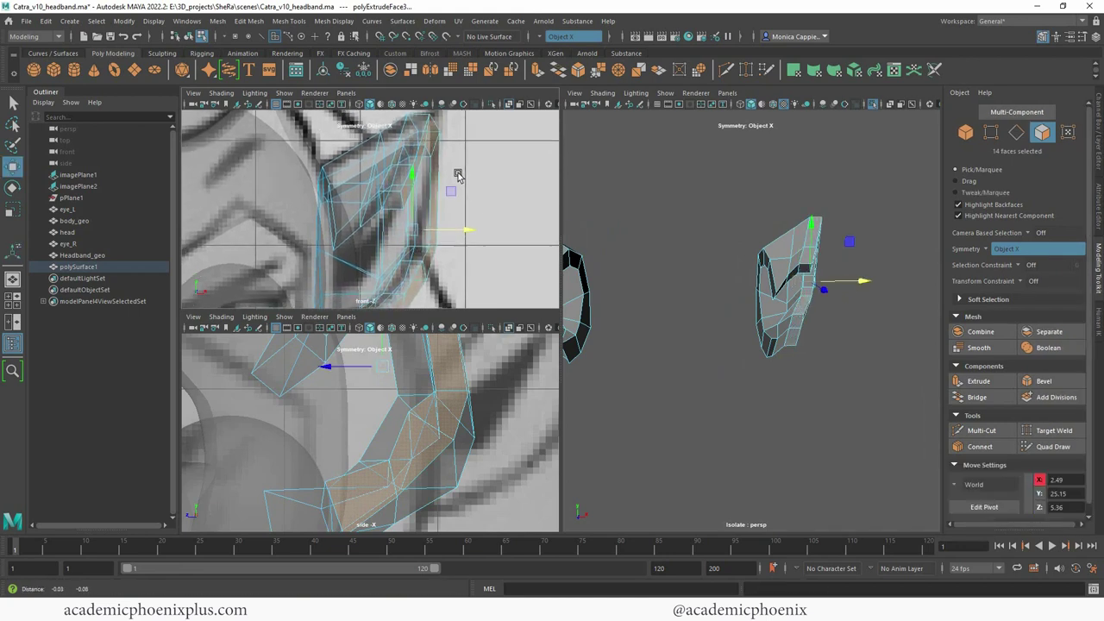
alt+middle_drag(458, 175, 469, 232)
drag(419, 203, 420, 192)
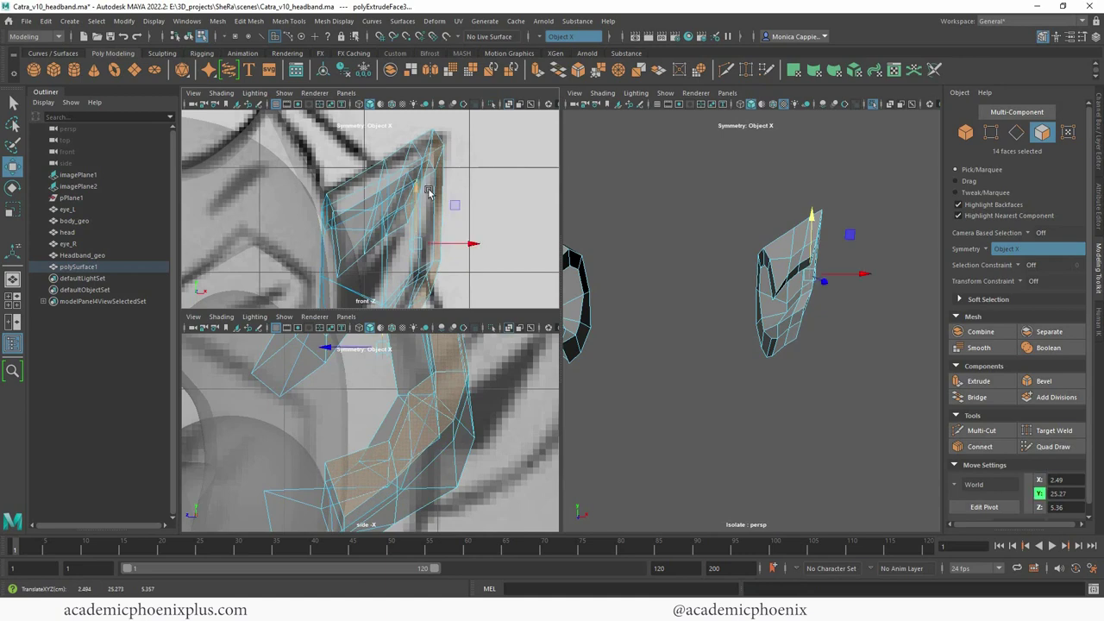
Step: Switch to vertex selection and adjust the vertices along the ear's upper front edge
alt+right_drag(429, 192, 476, 188)
alt+middle_drag(475, 192, 476, 221)
right_click(420, 199)
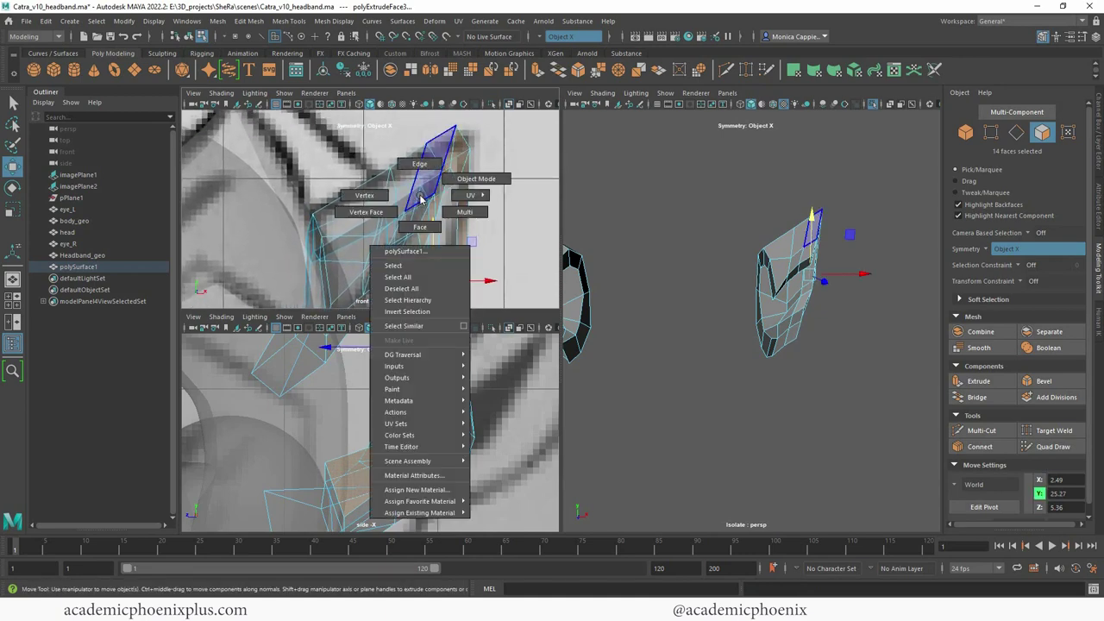
right_drag(420, 198, 365, 196)
mouse_move(781, 268)
alt+mouse_down()
mouse_move(728, 260)
mouse_move(774, 276)
mouse_move(734, 269)
mouse_move(735, 250)
mouse_move(786, 269)
alt+mouse_up()
alt+right_drag(786, 269, 843, 247)
alt+middle_drag(843, 247, 784, 266)
mouse_move(784, 266)
alt+mouse_down()
mouse_move(789, 254)
mouse_move(805, 268)
alt+mouse_up()
alt+drag(804, 267, 711, 220)
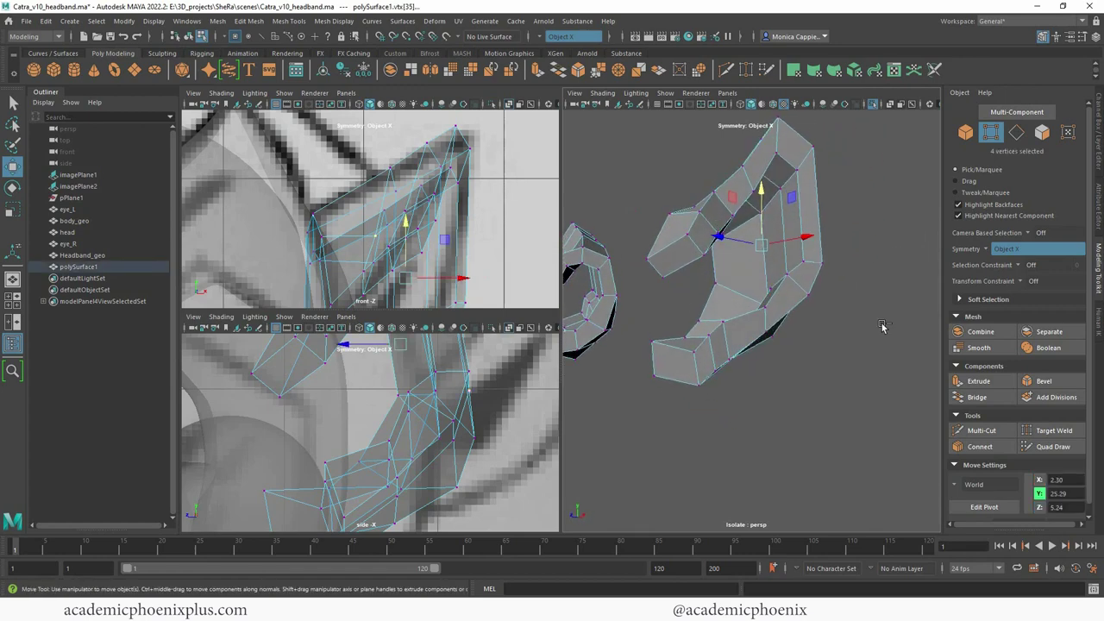
ctrl+drag(876, 321, 689, 244)
alt+drag(731, 251, 773, 237)
scroll(759, 220, up, 5)
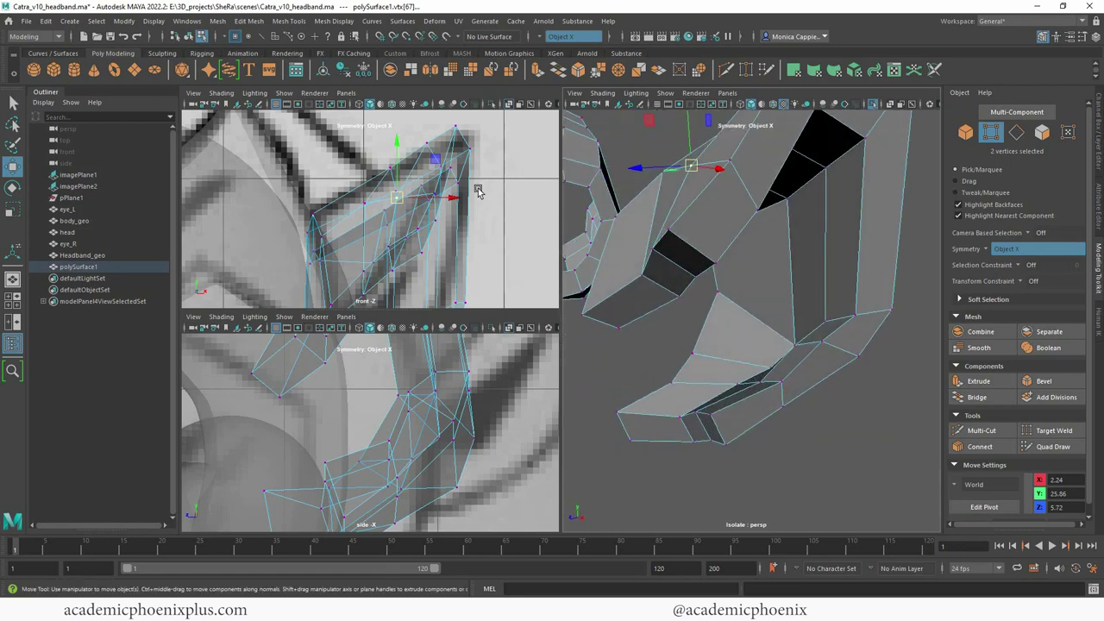
Step: Select the vertices at the ear's outer middle bend and move them slightly inward to fit the front reference
scroll(479, 191, down, 5)
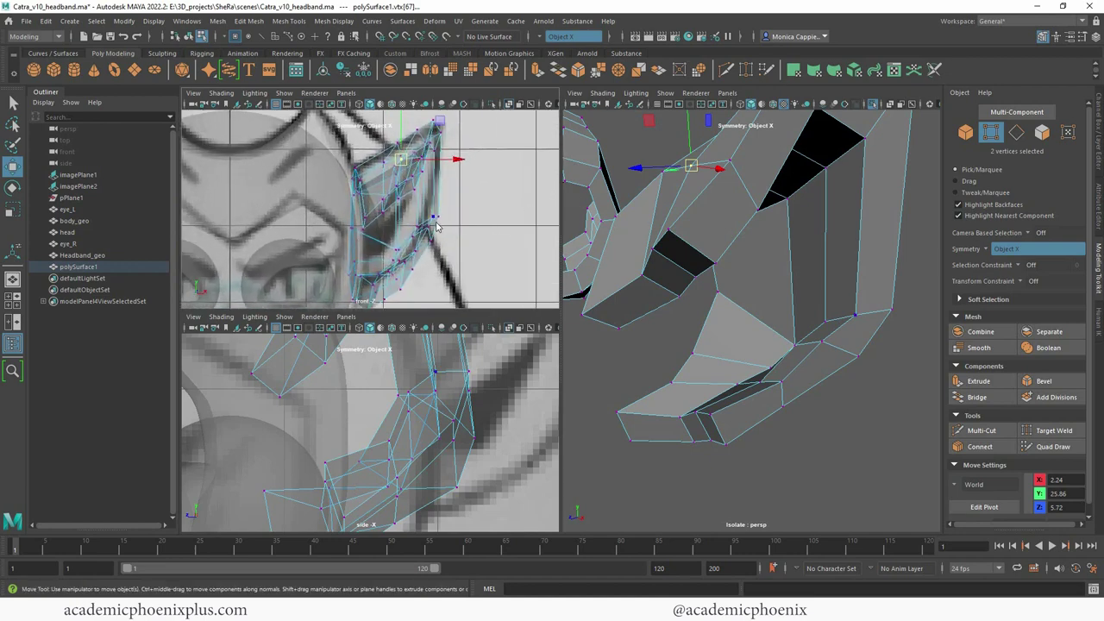
right_drag(437, 224, 390, 221)
drag(461, 247, 409, 211)
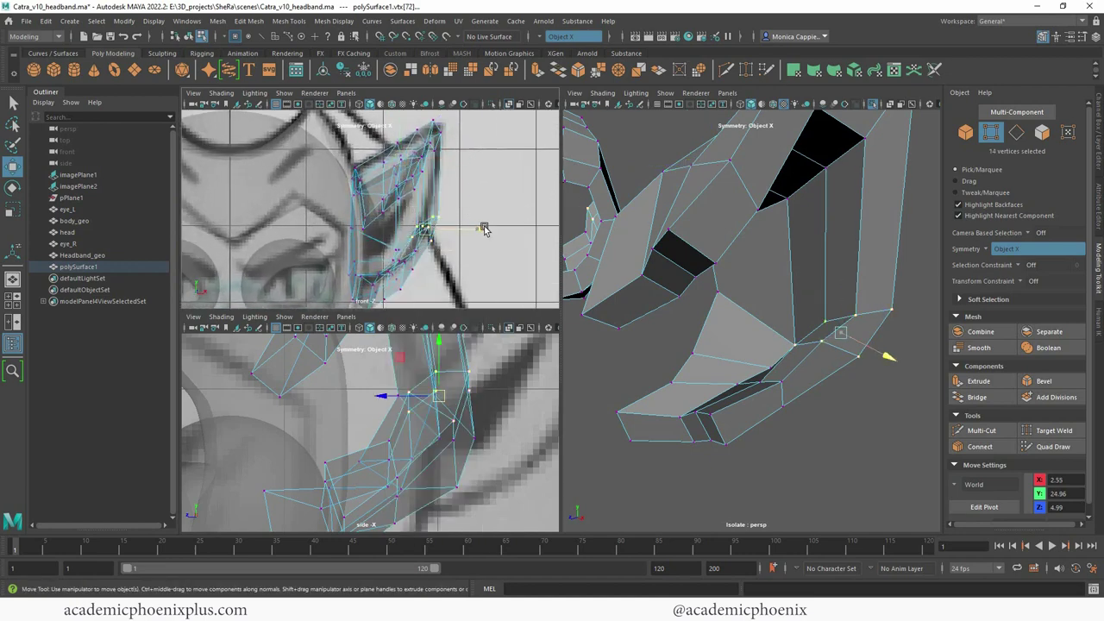
drag(484, 229, 479, 229)
alt+middle_drag(441, 254, 450, 235)
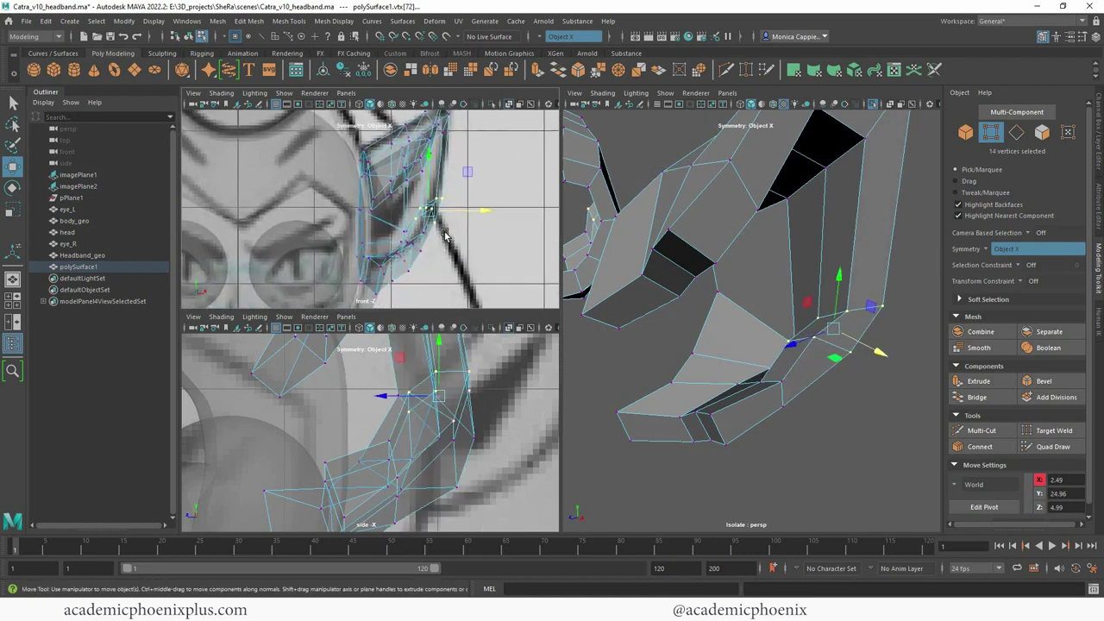
scroll(444, 235, down, 4)
scroll(449, 259, up, 4)
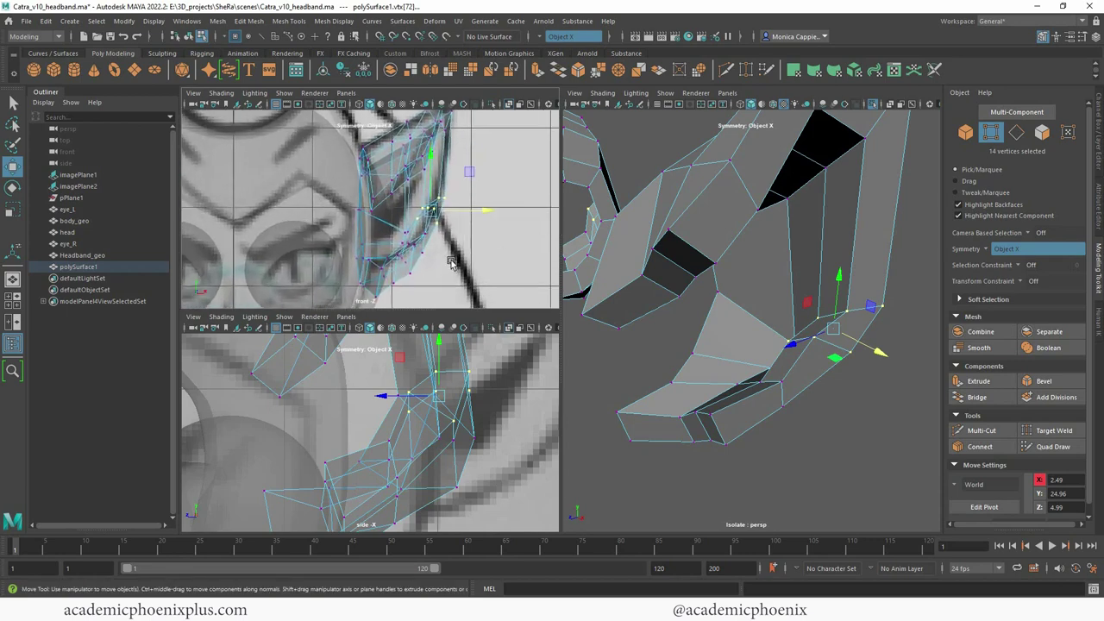
Step: Move all the lower ear vertices up in the front view and reposition the vertex at the lower tip
drag(393, 232, 471, 289)
drag(391, 258, 390, 240)
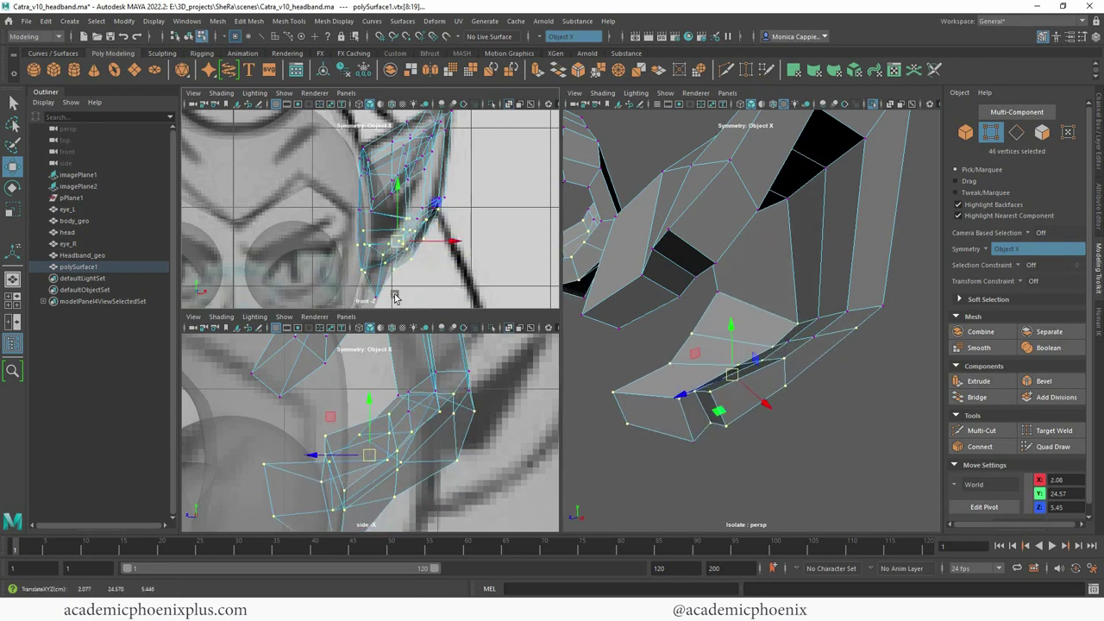
key(ctrl+z)
drag(399, 288, 400, 248)
click(382, 271)
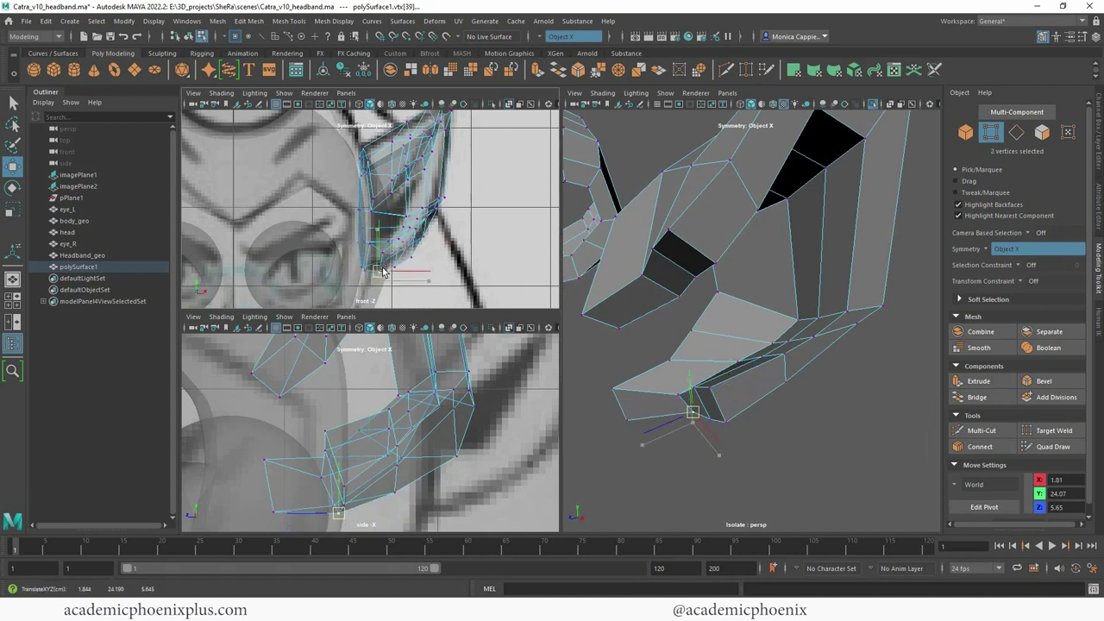
Step: Examine the ear mesh against the side reference drawing and check its overall shape in perspective
alt+drag(678, 231, 718, 241)
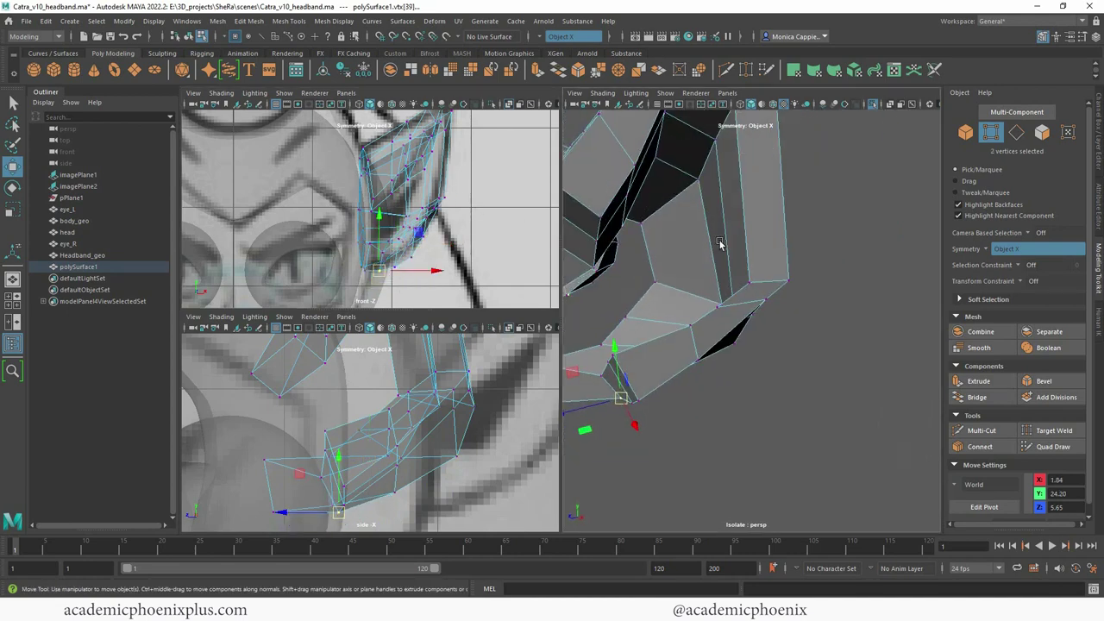
alt+right_drag(525, 382, 432, 383)
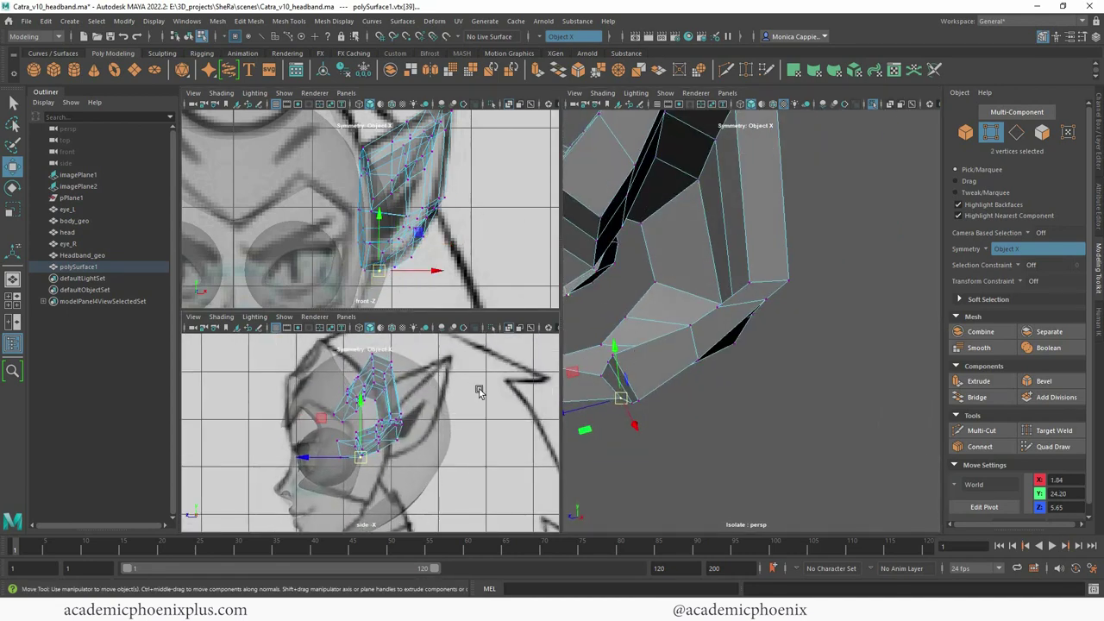
key(space)
alt+middle_drag(594, 305, 512, 346)
alt+right_drag(512, 347, 553, 321)
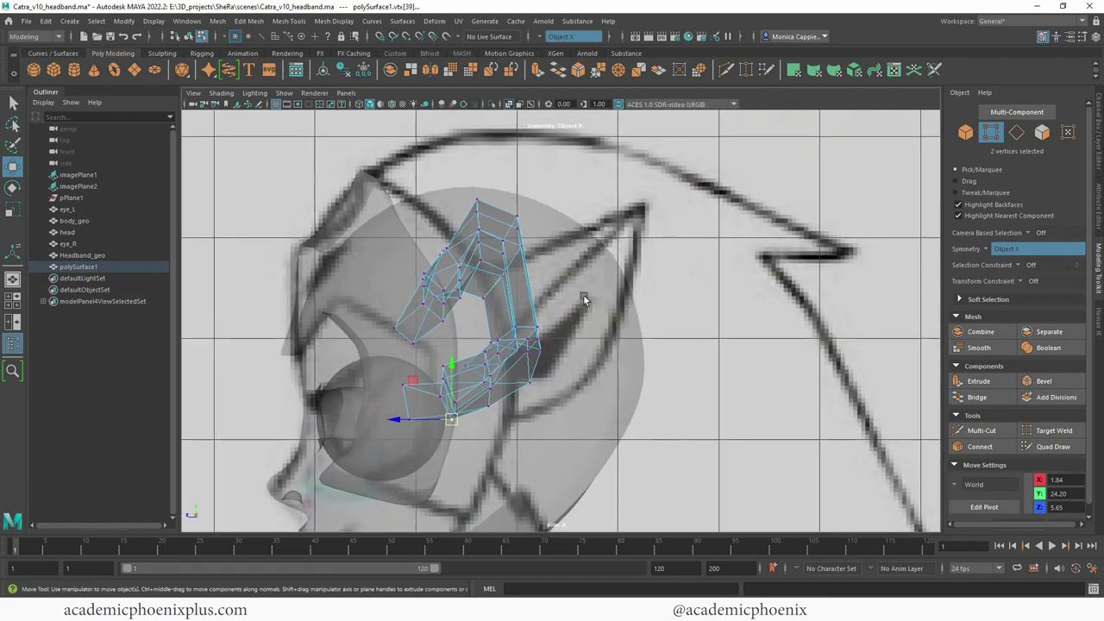
key(space)
key(space)
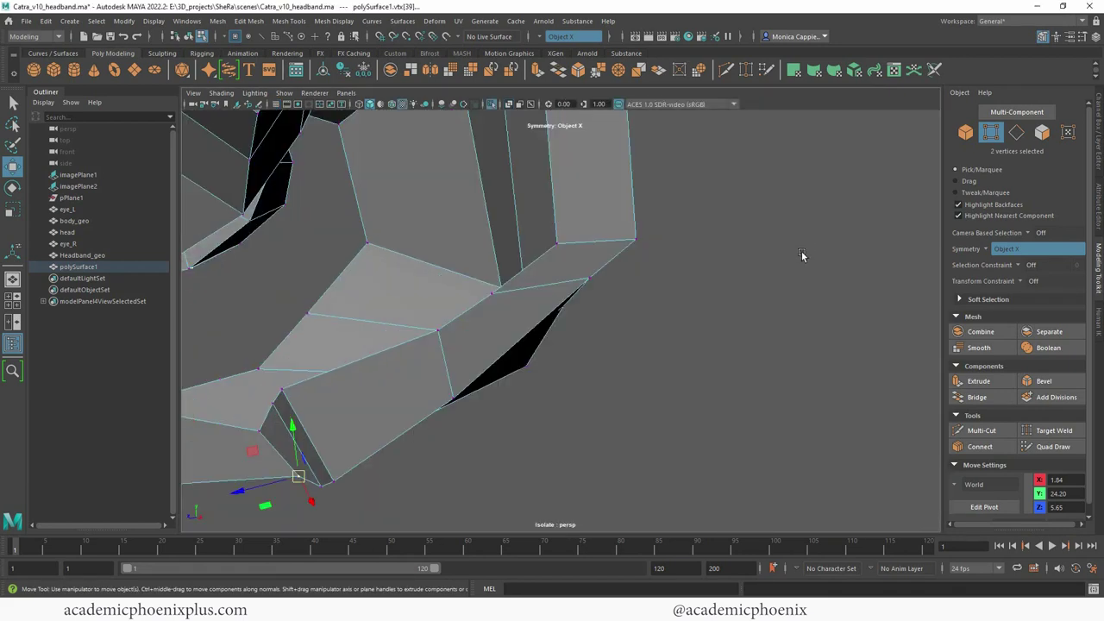
key(space)
alt+right_drag(781, 256, 697, 237)
alt+drag(697, 236, 740, 256)
Step: Select the faces at the top of the ear, widen the soft selection falloff and move them back toward the reference ear tip
right_click(732, 244)
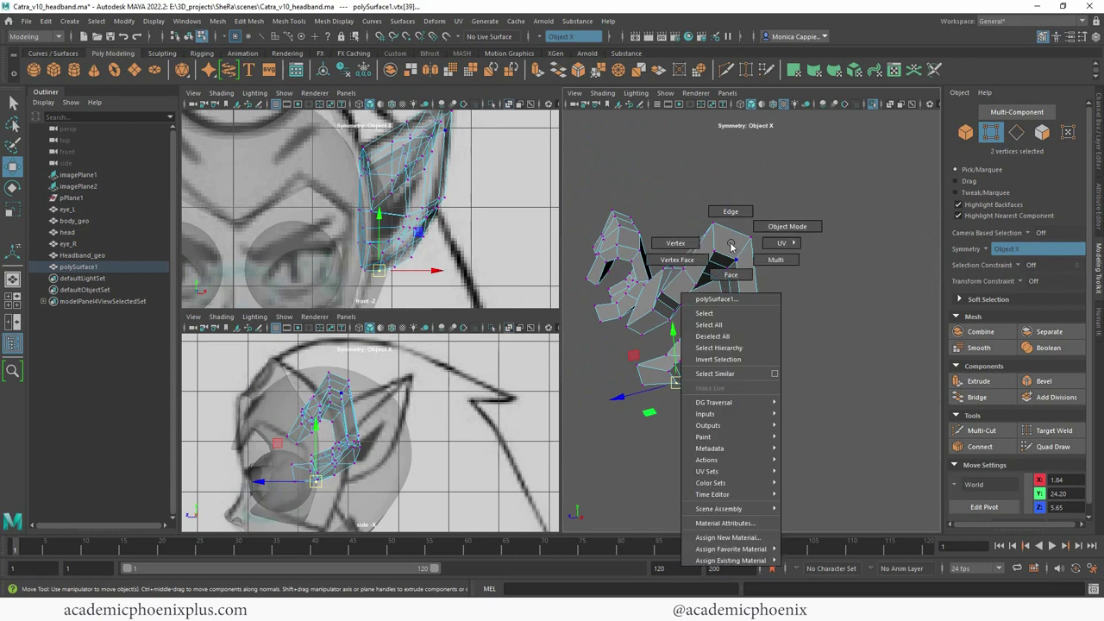
right_drag(731, 246, 731, 274)
key(b)
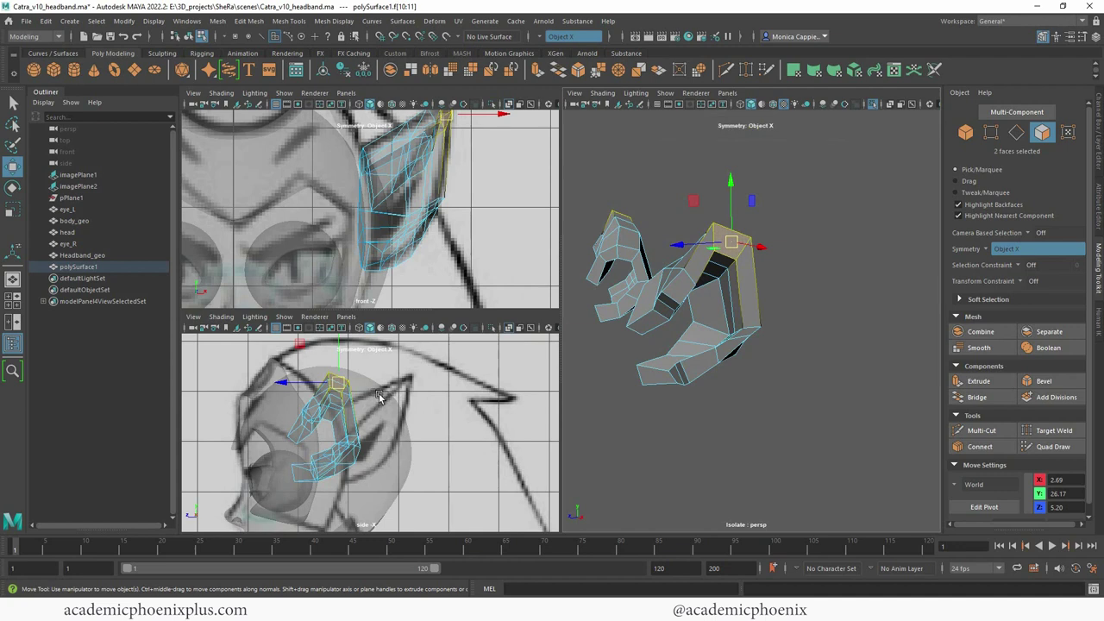
key(b)
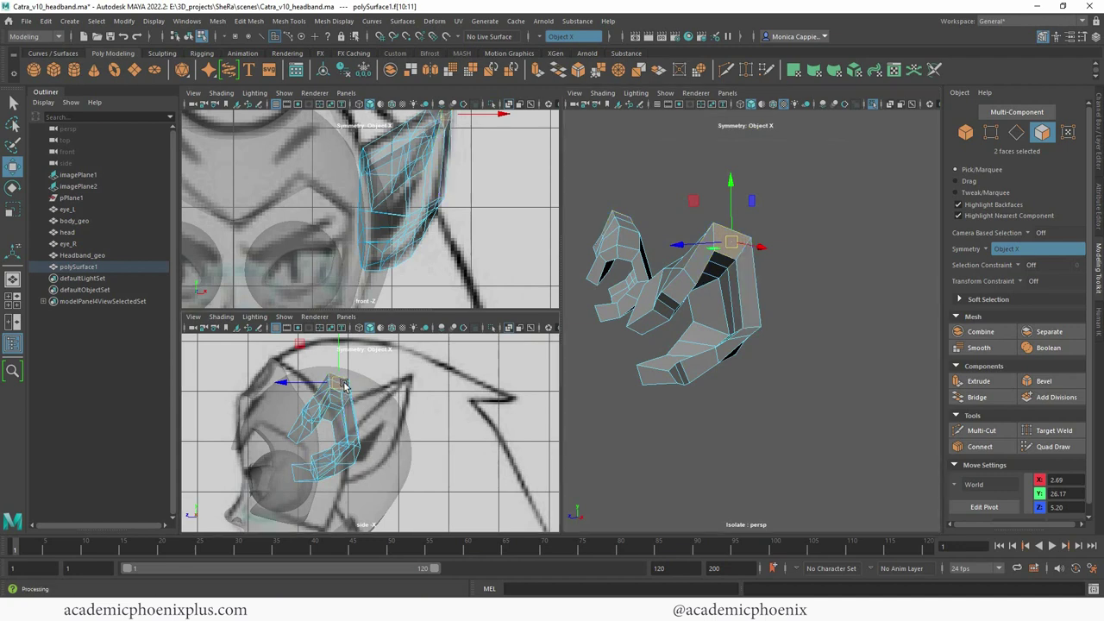
key(b)
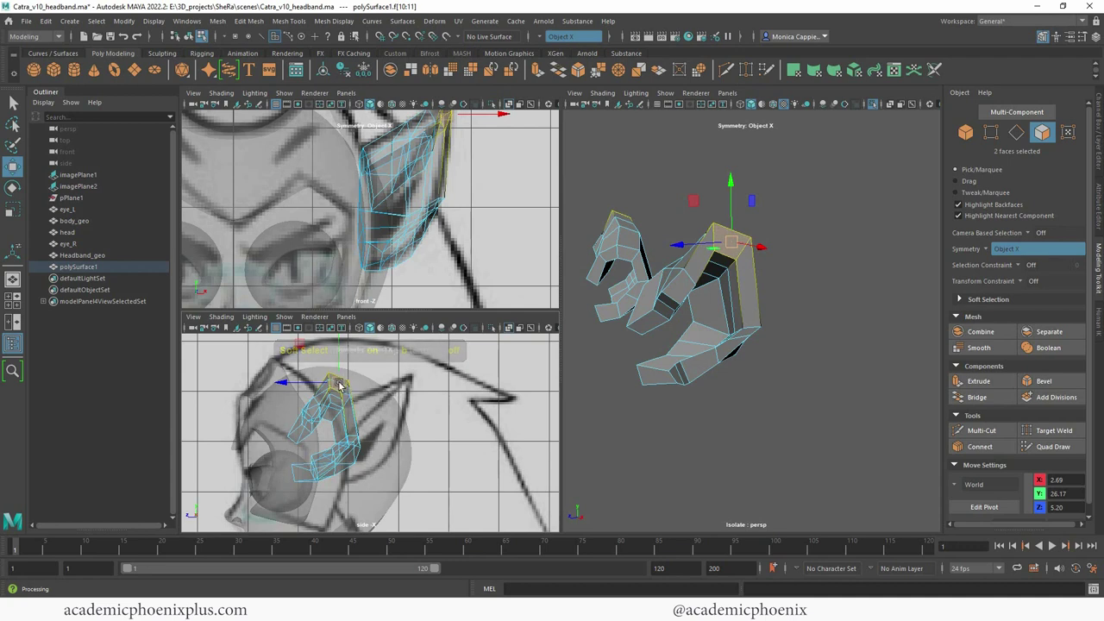
drag(345, 385, 393, 388)
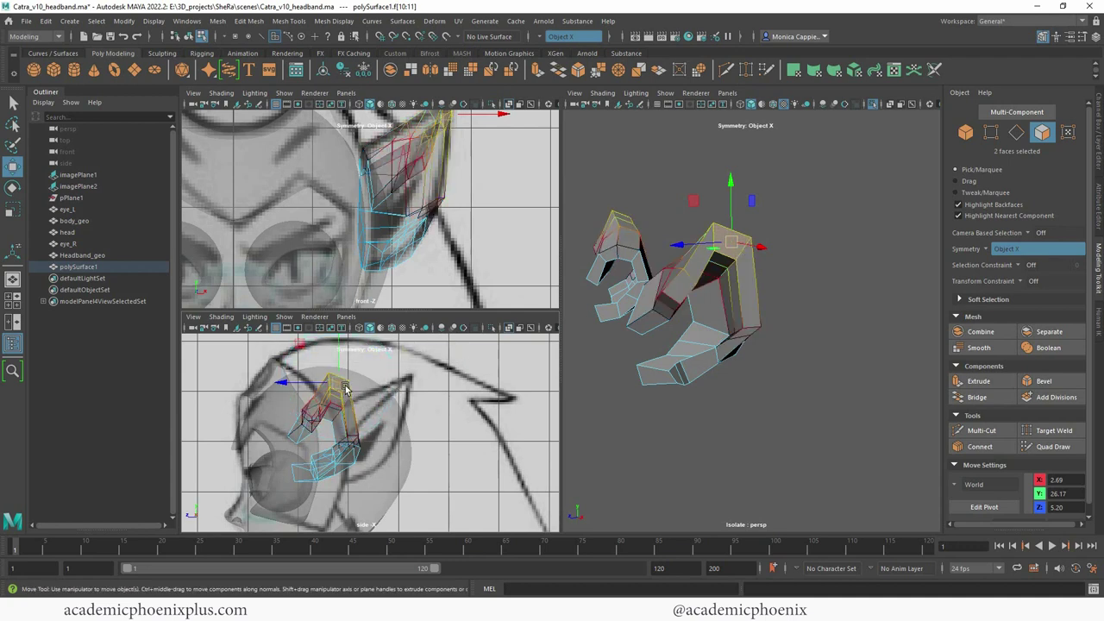
drag(316, 393, 339, 380)
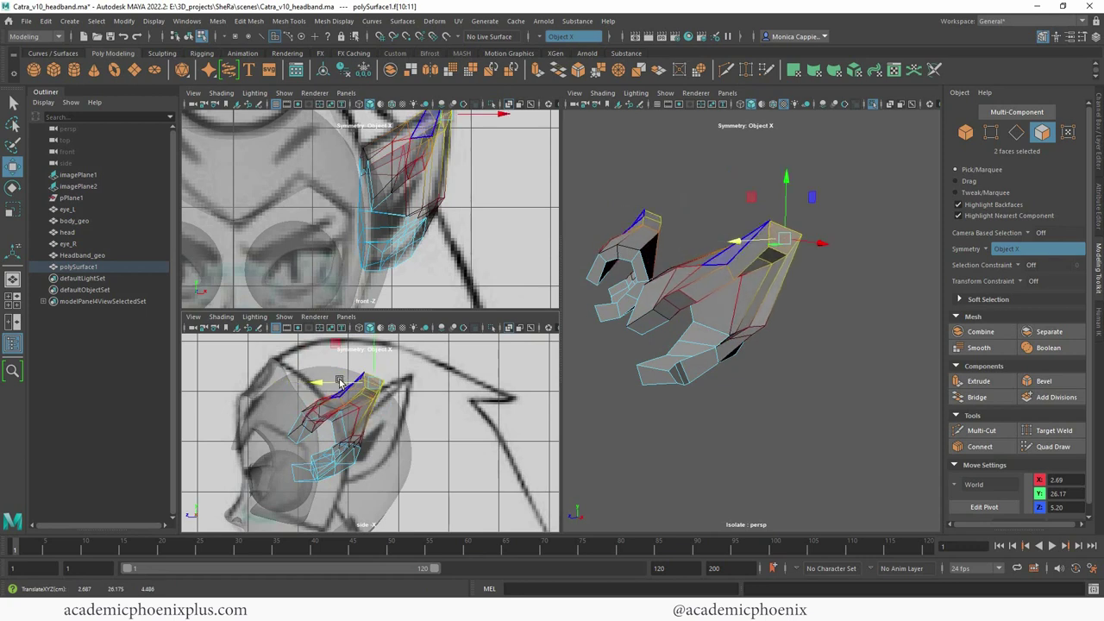
click(391, 412)
Step: Switch to vertex selection, turn off soft selection and reposition the vertices along the ear tip's upper edge to fit the side reference
mouse_move(752, 335)
alt+mouse_down()
mouse_move(734, 321)
mouse_move(731, 336)
alt+mouse_up()
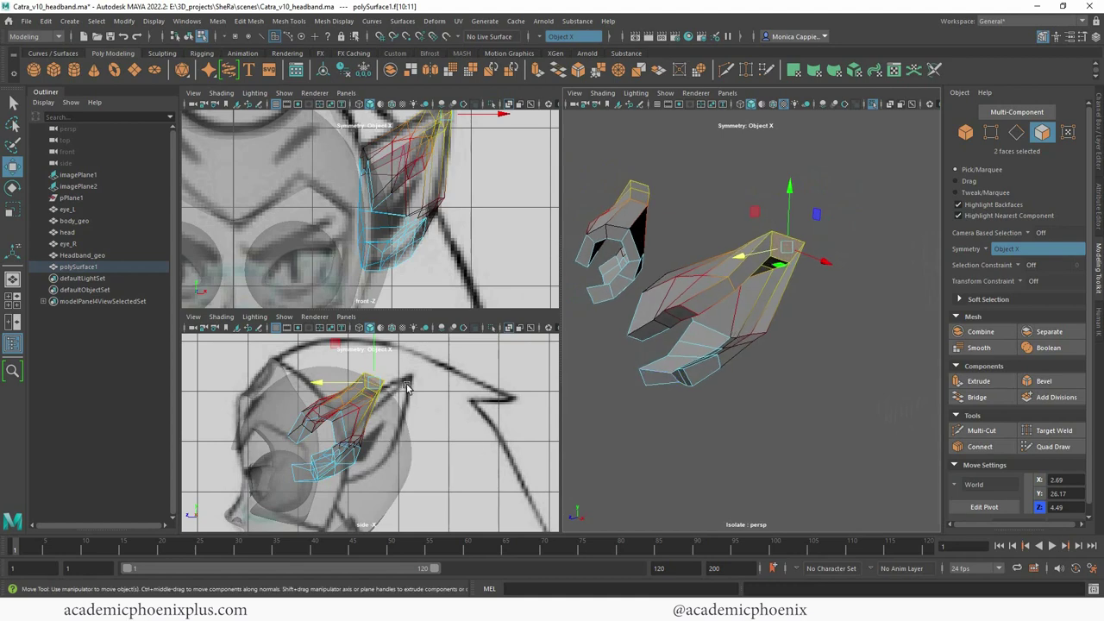
right_drag(729, 304, 673, 299)
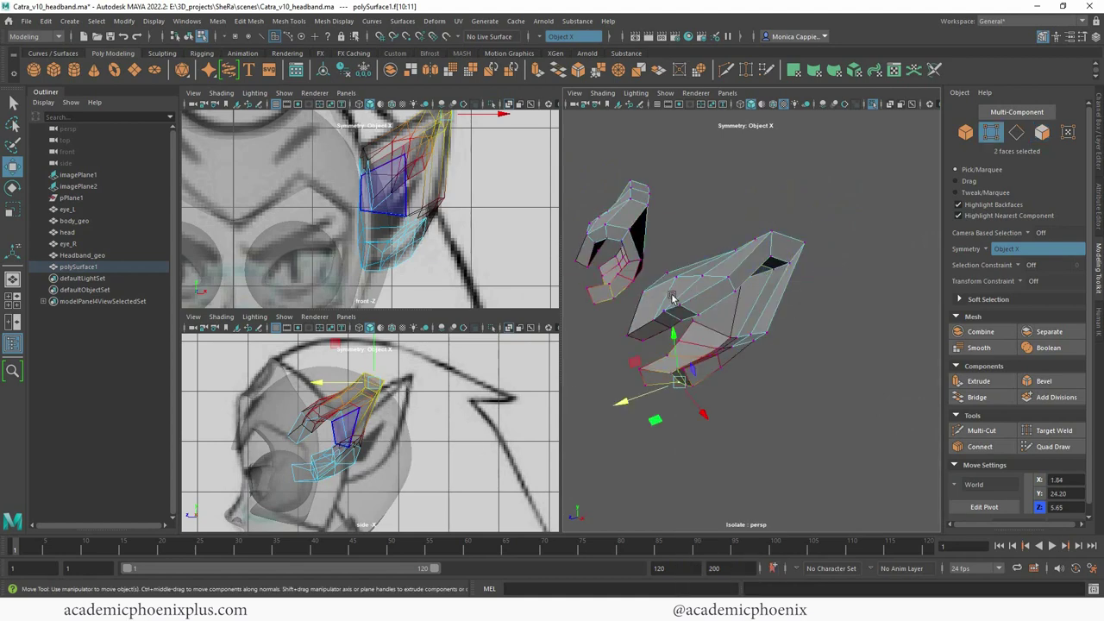
scroll(420, 390, up, 2)
alt+middle_drag(423, 385, 434, 398)
drag(361, 368, 384, 382)
key(b)
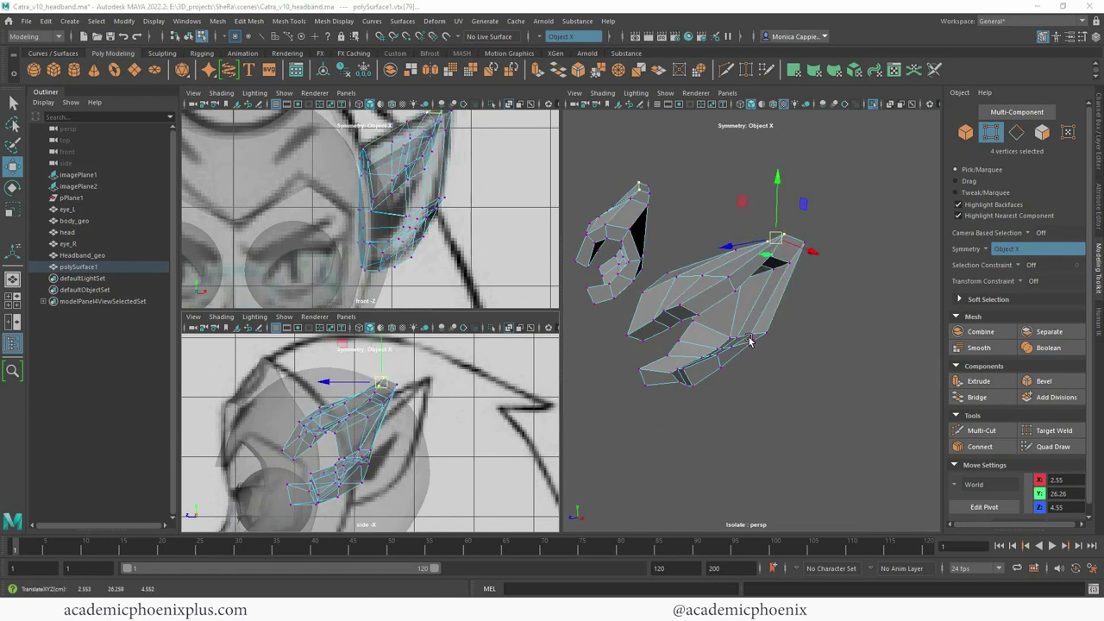
Step: Preview the ear smoothed, then show the whole model again and examine how the ears sit on the head
key(space)
key(3)
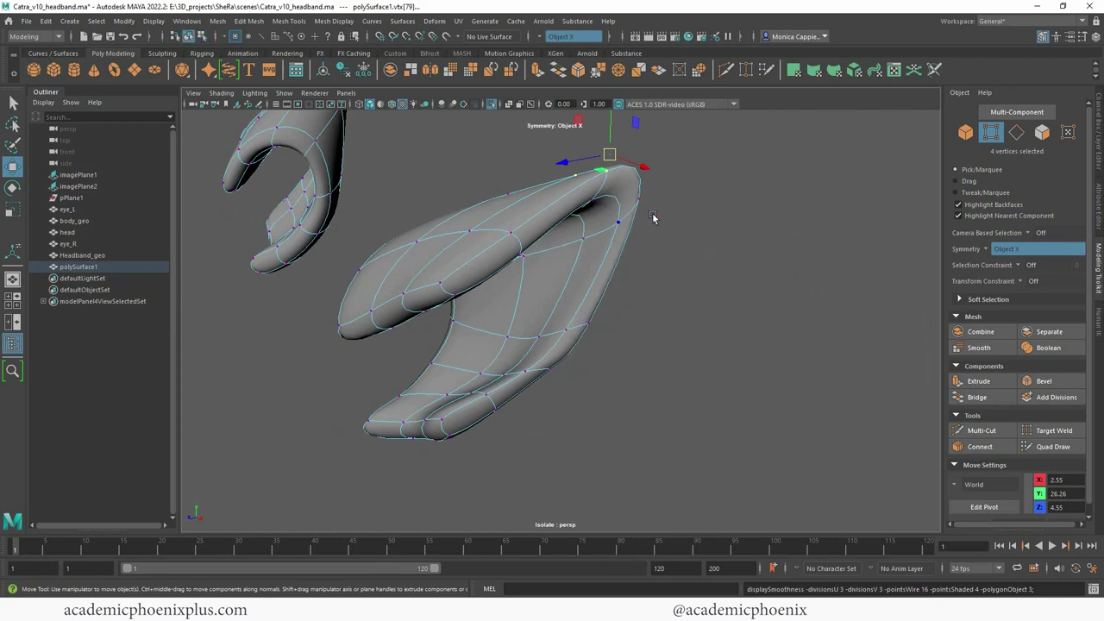
click(733, 241)
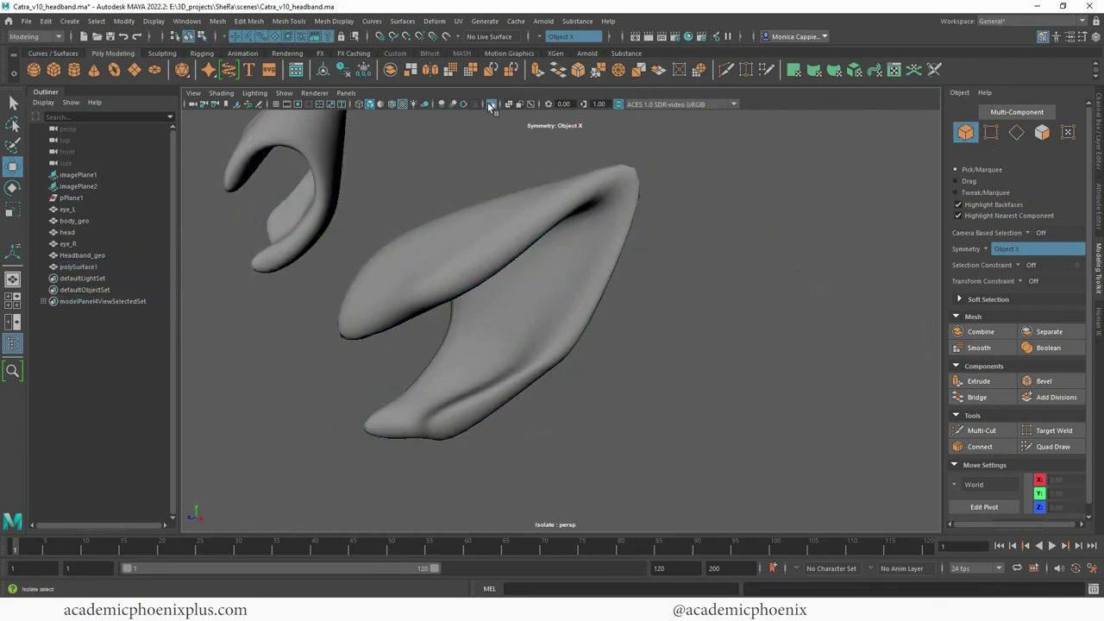
click(489, 107)
alt+right_drag(583, 166, 478, 215)
alt+drag(478, 214, 555, 193)
alt+right_drag(554, 193, 541, 207)
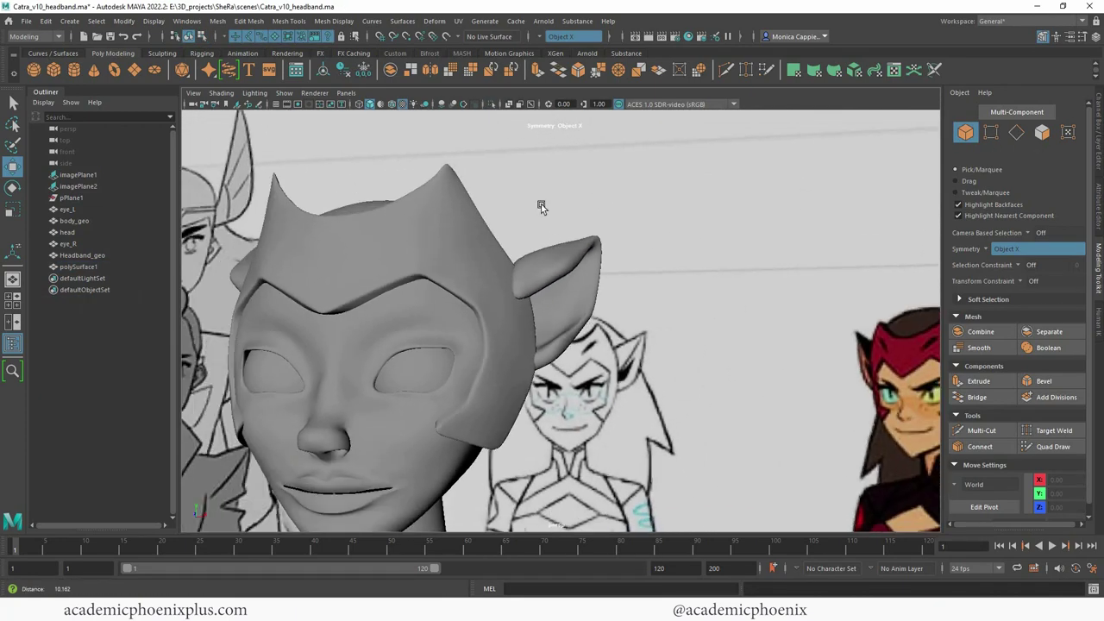
Step: Select all vertices of both ears and move them symmetrically inward toward the head, to about X 1.97
alt+drag(542, 207, 555, 266)
click(551, 276)
right_drag(555, 267, 487, 258)
drag(458, 195, 586, 321)
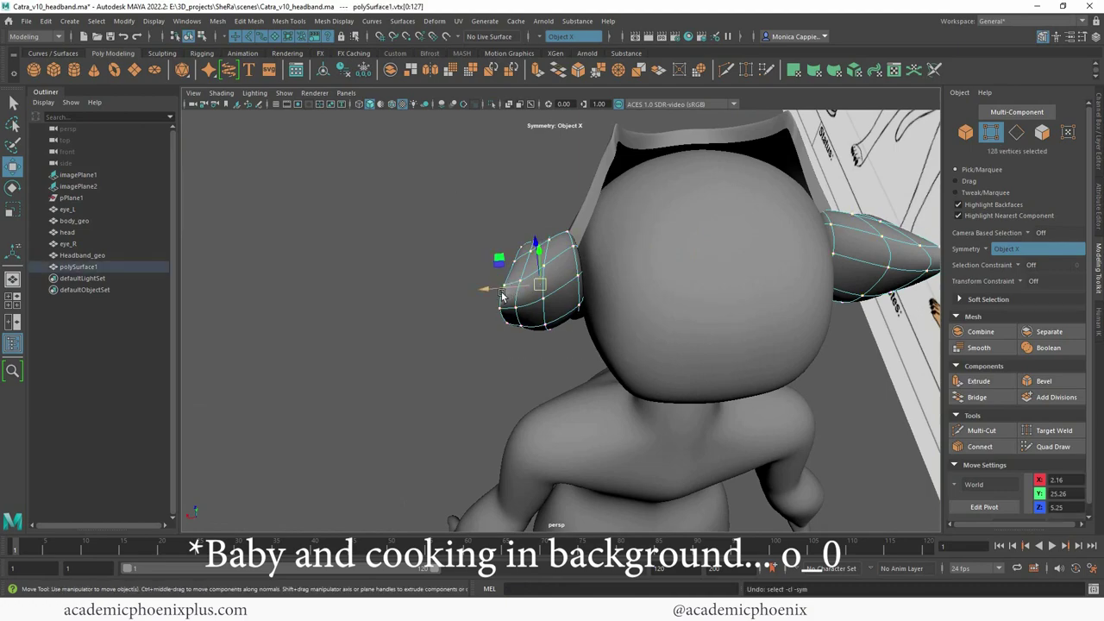
drag(486, 289, 547, 363)
right_drag(528, 293, 575, 260)
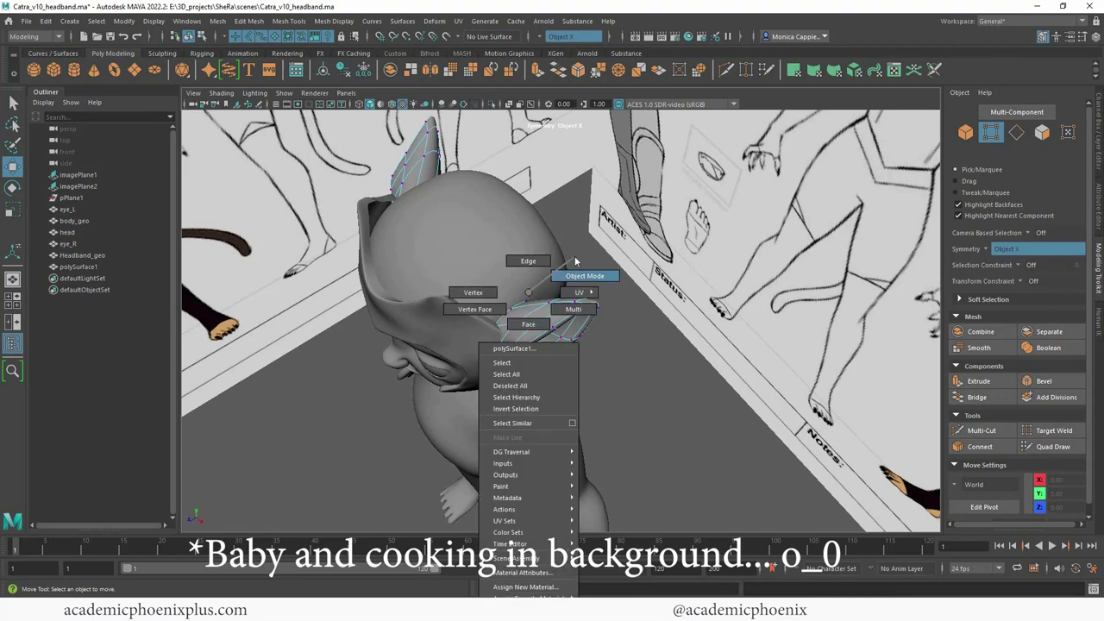
Step: Select all the ear vertices again, move them slightly backward on the head and return to object selection
right_drag(531, 296, 473, 293)
drag(402, 268, 671, 389)
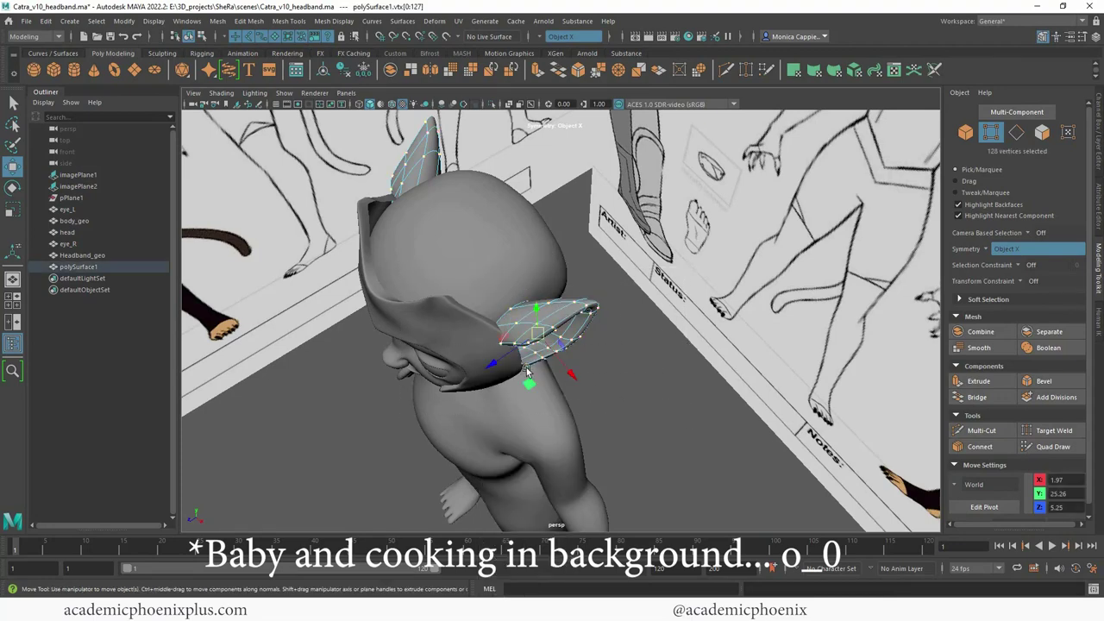
drag(492, 365, 609, 282)
right_drag(609, 280, 662, 262)
click(716, 266)
Step: Compare the repositioned ears with the front and side reference drawings
alt+drag(715, 265, 738, 275)
key(space)
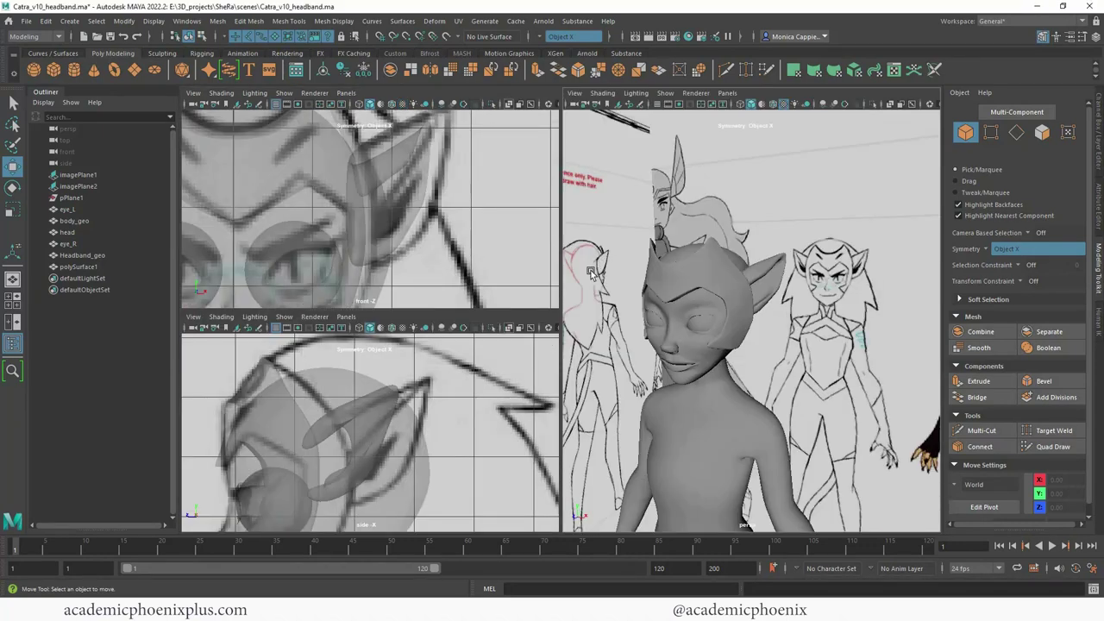
scroll(394, 434, down, 2)
alt+middle_drag(394, 435, 418, 472)
alt+middle_drag(381, 246, 409, 272)
scroll(465, 253, up, 2)
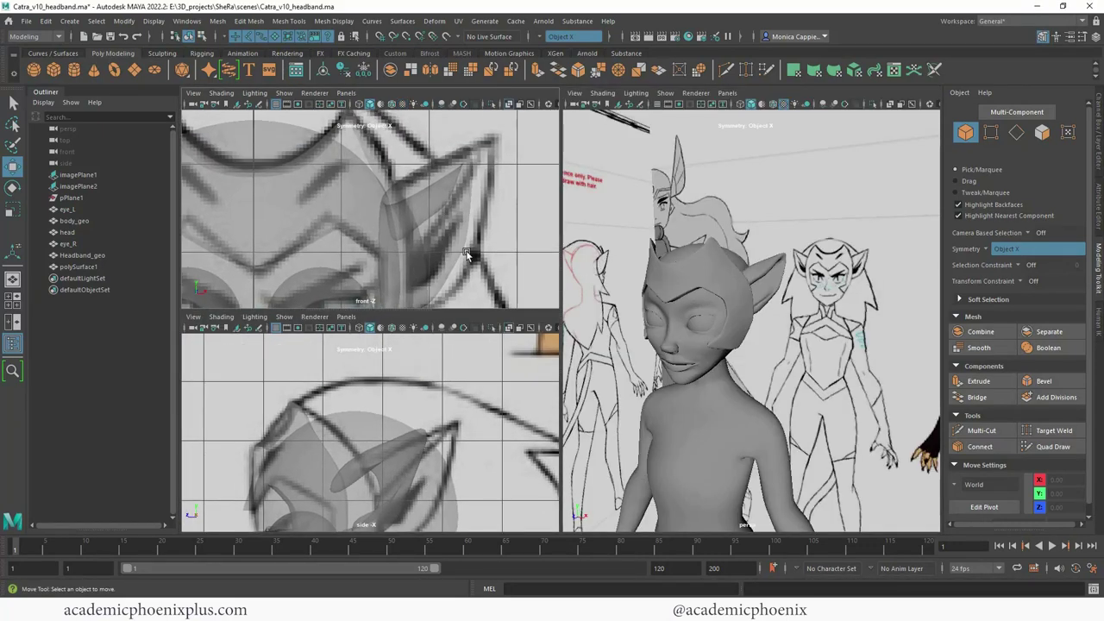
Step: Isolate the ear mesh in the perspective view and display it unsmoothed from its head-facing side
click(778, 276)
alt+drag(778, 276, 629, 280)
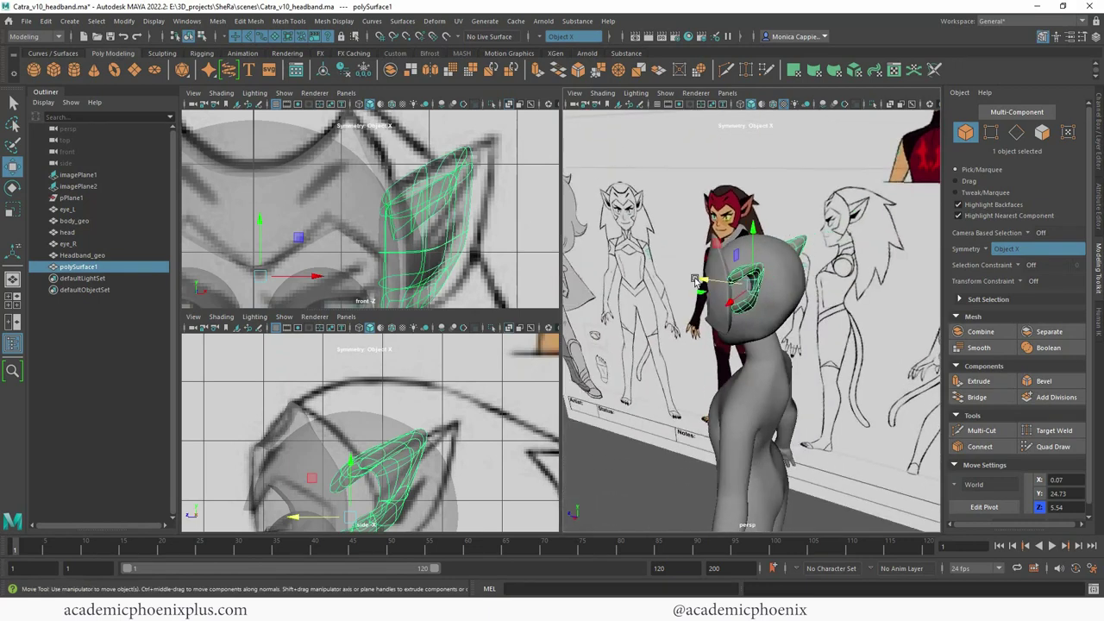
alt+right_drag(630, 280, 742, 274)
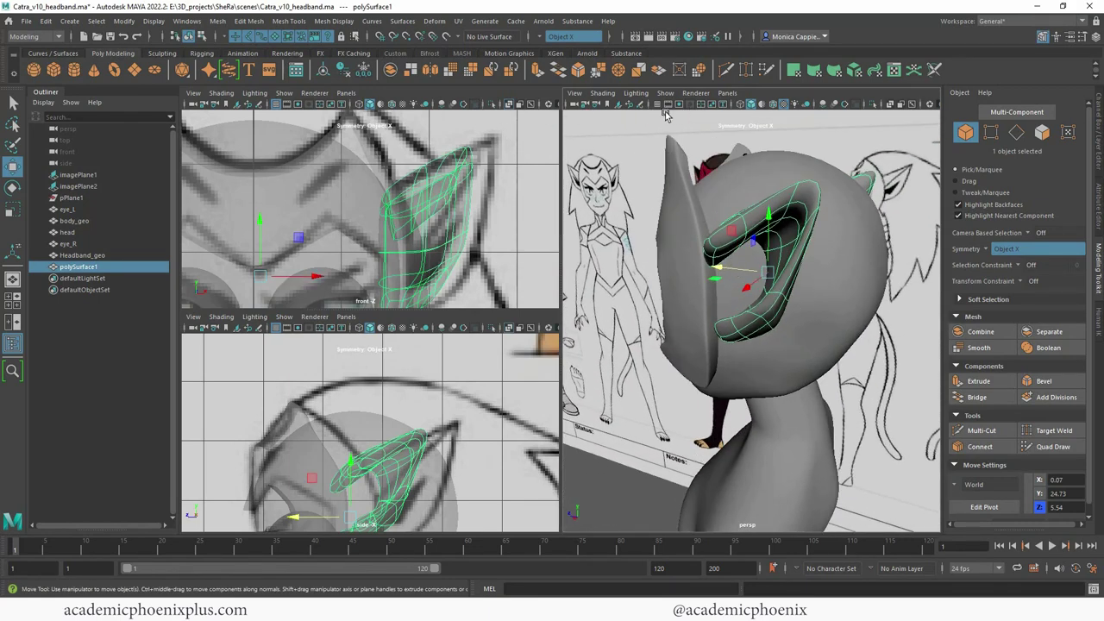
click(873, 105)
key(space)
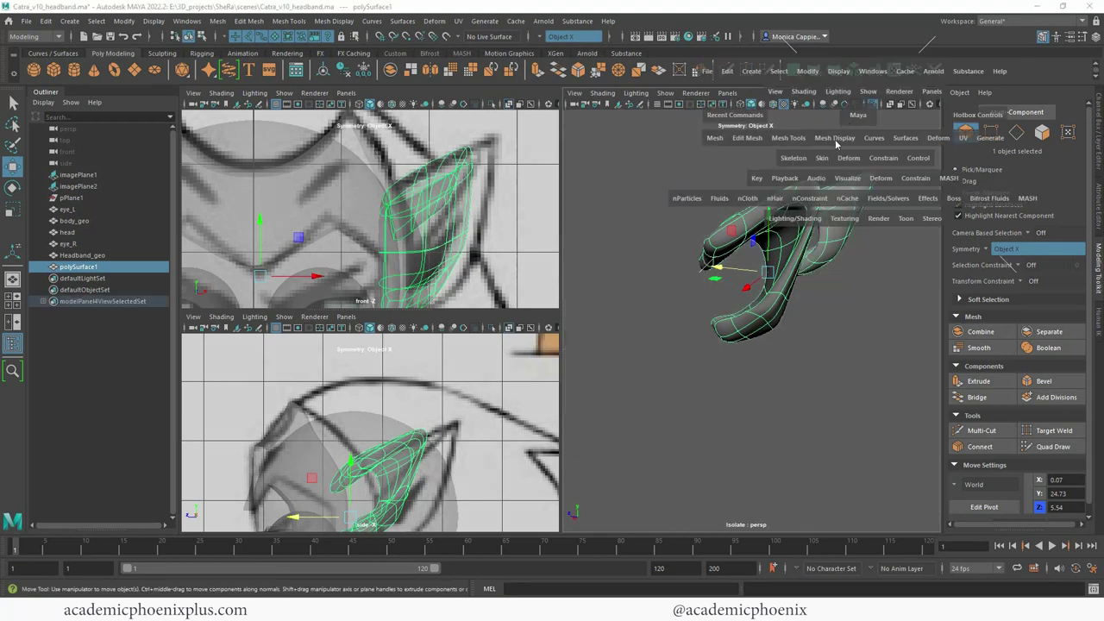
alt+drag(735, 285, 931, 297)
key(1)
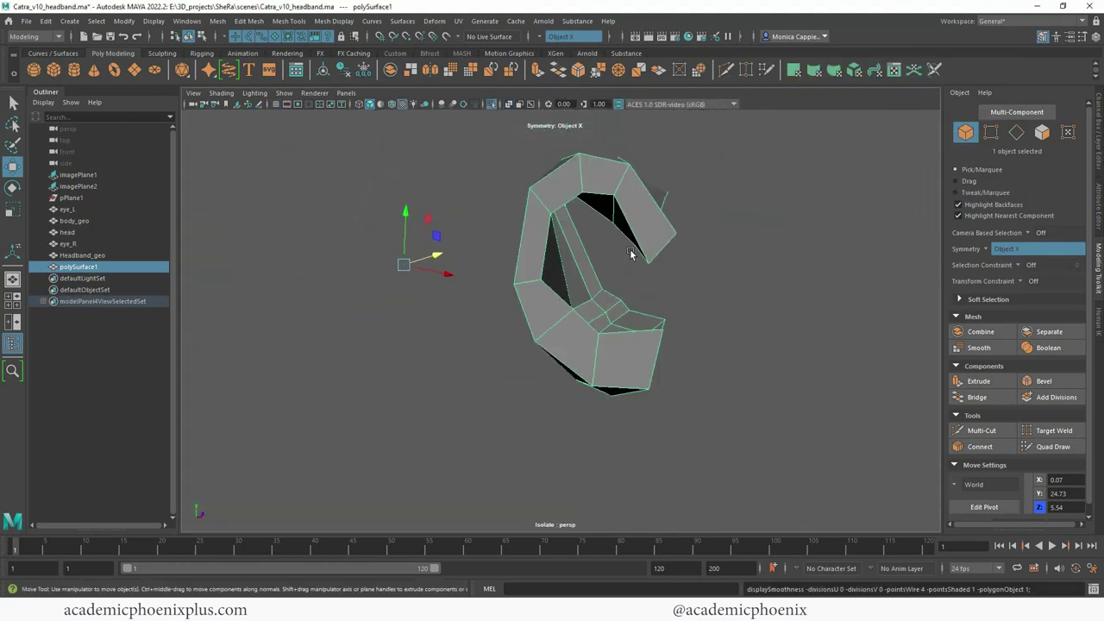
Step: Select the whole strip of faces on the head-facing side of the ears and delete it
right_drag(632, 205, 664, 218)
click(654, 221)
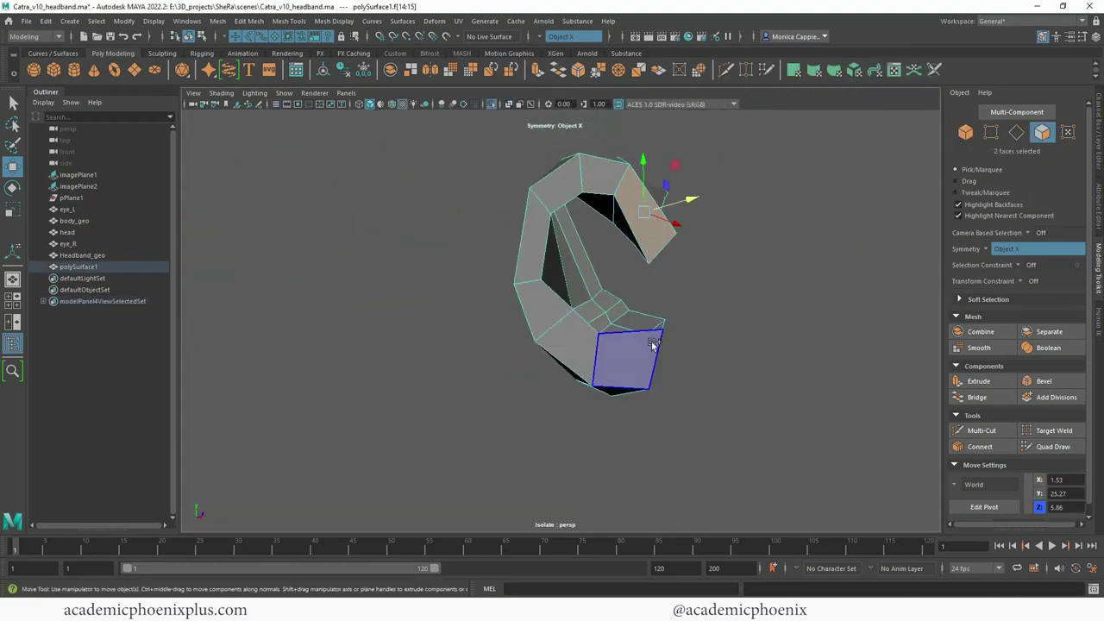
shift+click(596, 183)
shift+click(558, 190)
shift+click(532, 249)
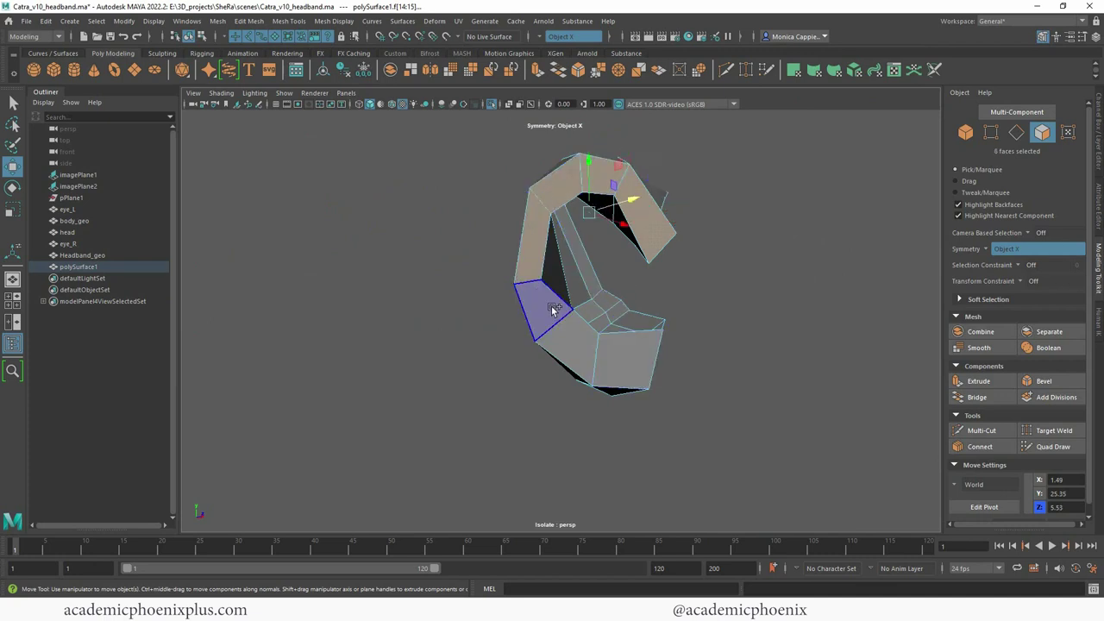
shift+click(551, 312)
shift+click(576, 343)
shift+click(624, 357)
mouse_move(725, 328)
alt+mouse_down()
mouse_move(682, 327)
mouse_move(706, 326)
alt+mouse_up()
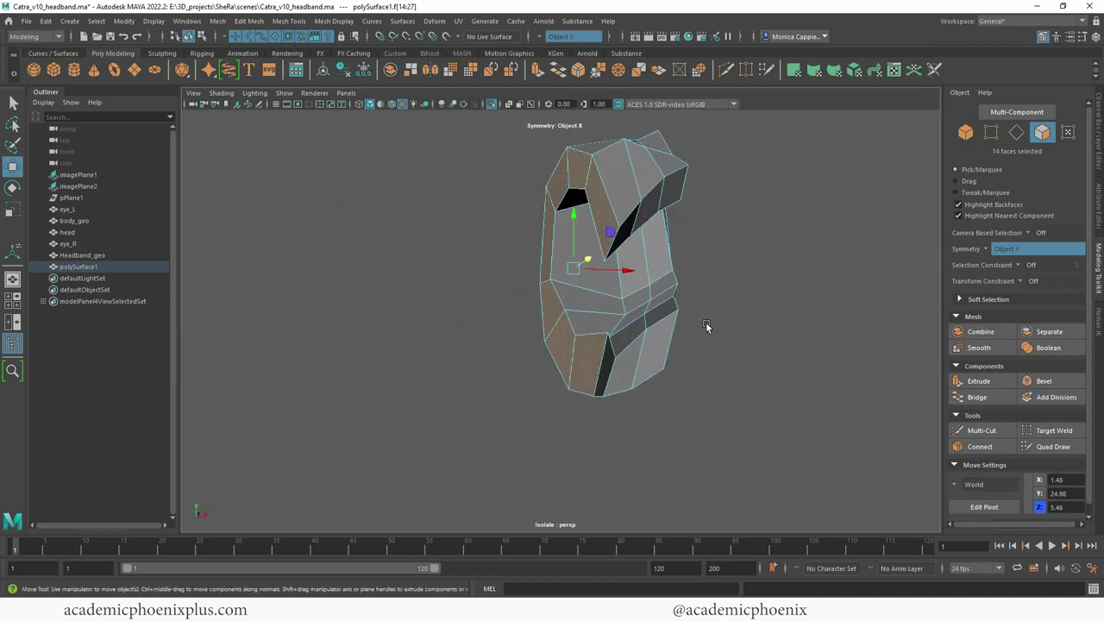
key(Delete)
Step: Select the opposite upper and lower border edges at the front of the ear's inner opening and bridge them
right_drag(584, 210, 585, 178)
alt+drag(590, 183, 676, 348)
click(647, 264)
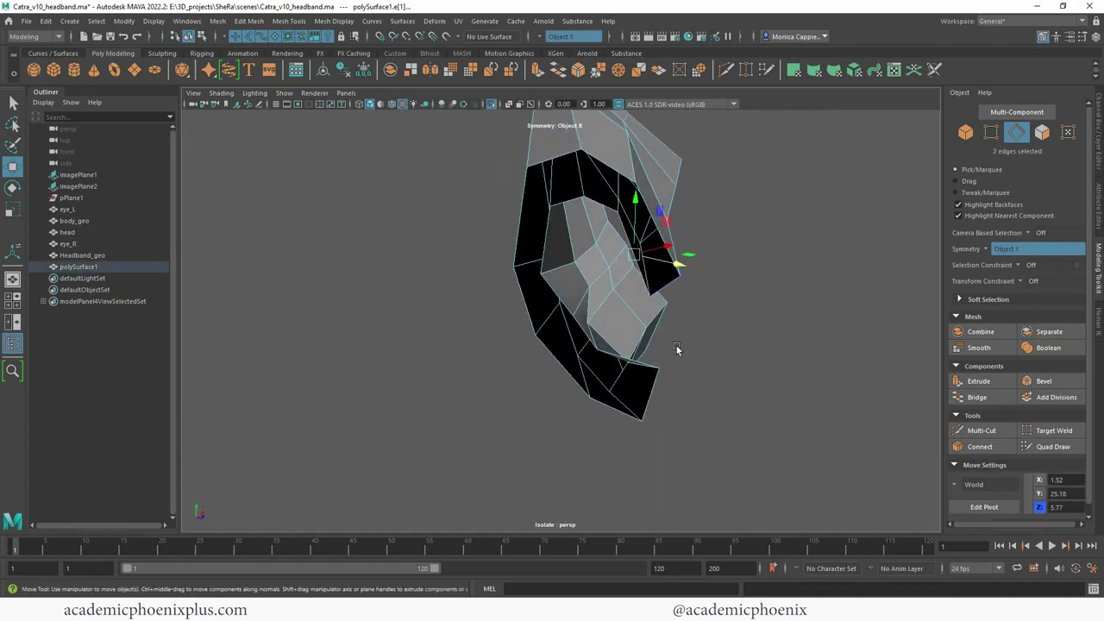
alt+drag(680, 309, 615, 254)
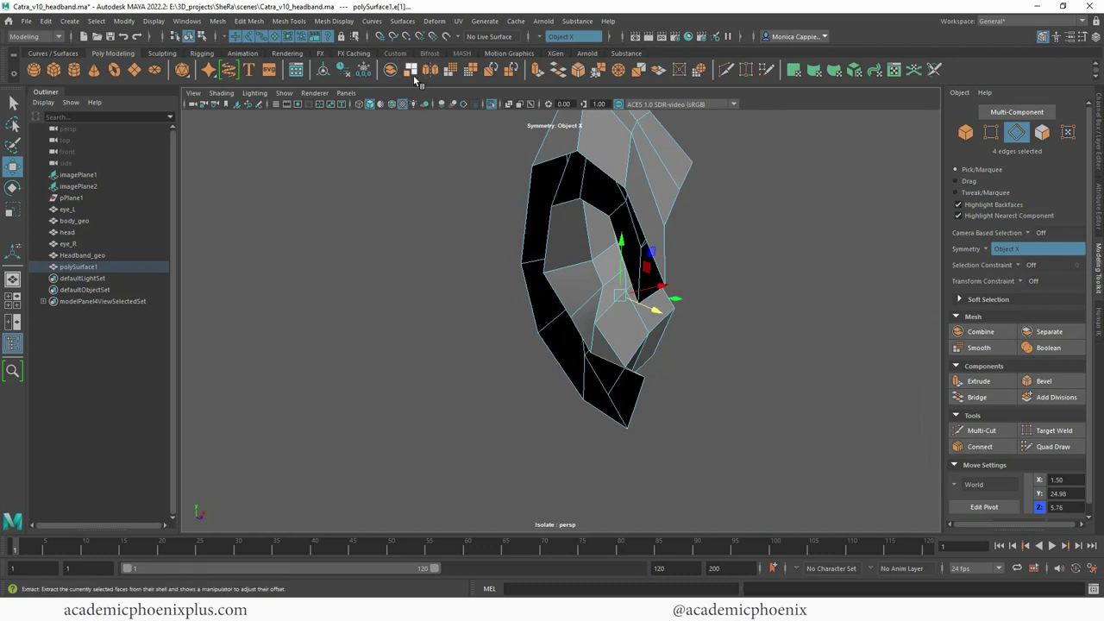
click(559, 70)
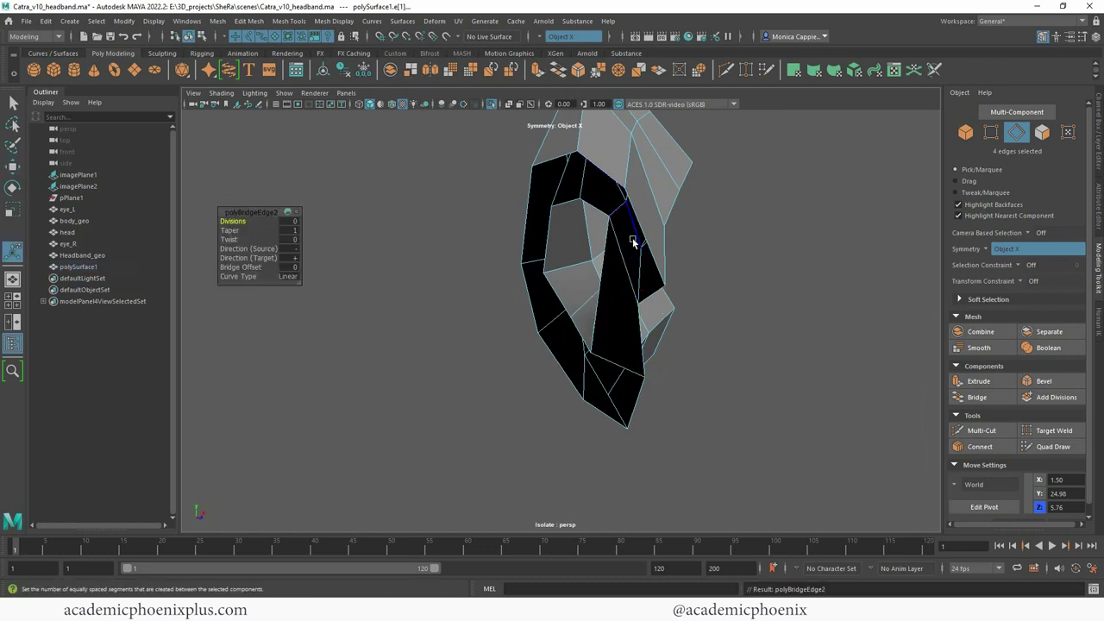
Step: Bridge the remaining pairs of opposite upper and lower edges to close the ear's inner opening
alt+drag(636, 239, 658, 247)
click(606, 338)
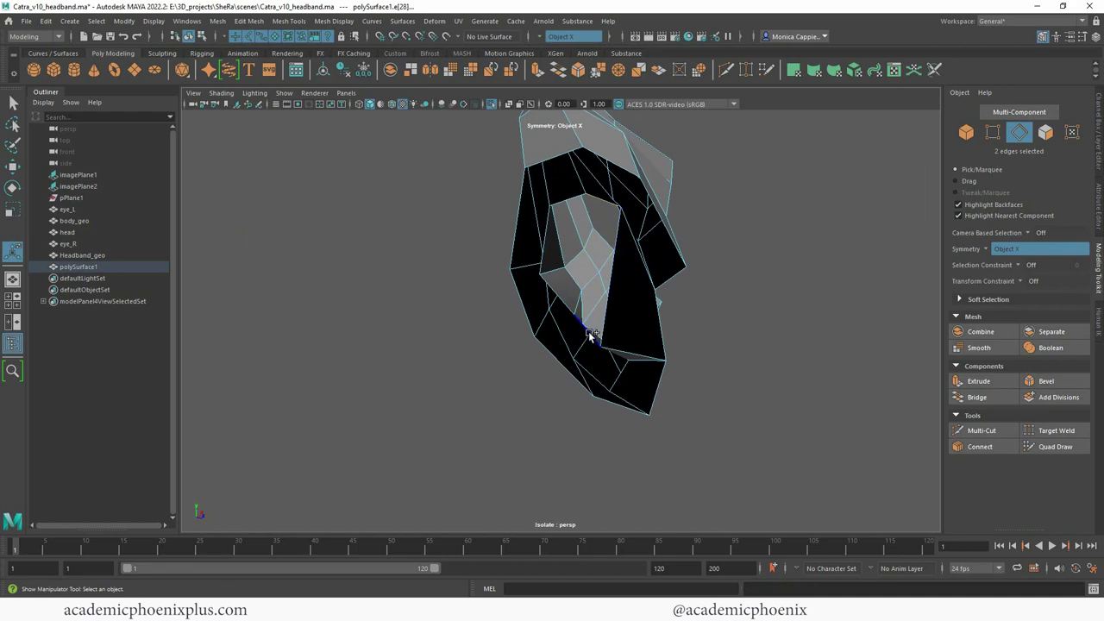
shift+click(590, 335)
alt+drag(649, 327, 673, 322)
key(g)
alt+drag(597, 247, 559, 210)
click(559, 215)
key(g)
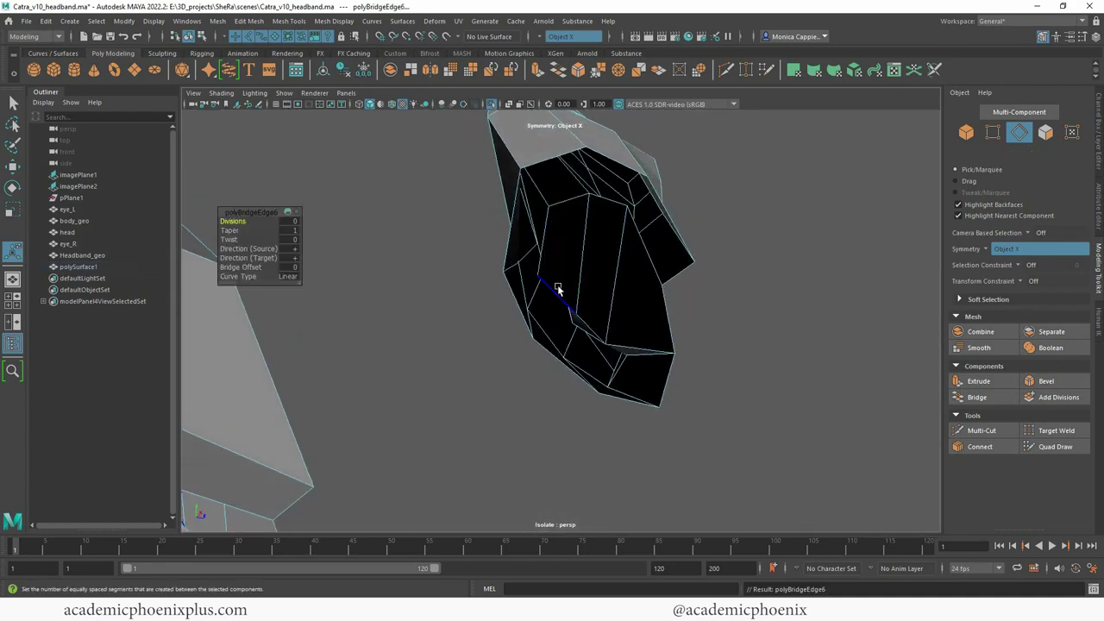
Step: Switch to edge selection and slightly scale the edges on the bridged inner side of the ear
alt+drag(560, 290, 550, 238)
right_drag(550, 239, 595, 221)
alt+drag(595, 221, 614, 231)
right_drag(612, 233, 611, 203)
alt+drag(612, 207, 618, 251)
key(w)
key(r)
drag(591, 239, 573, 239)
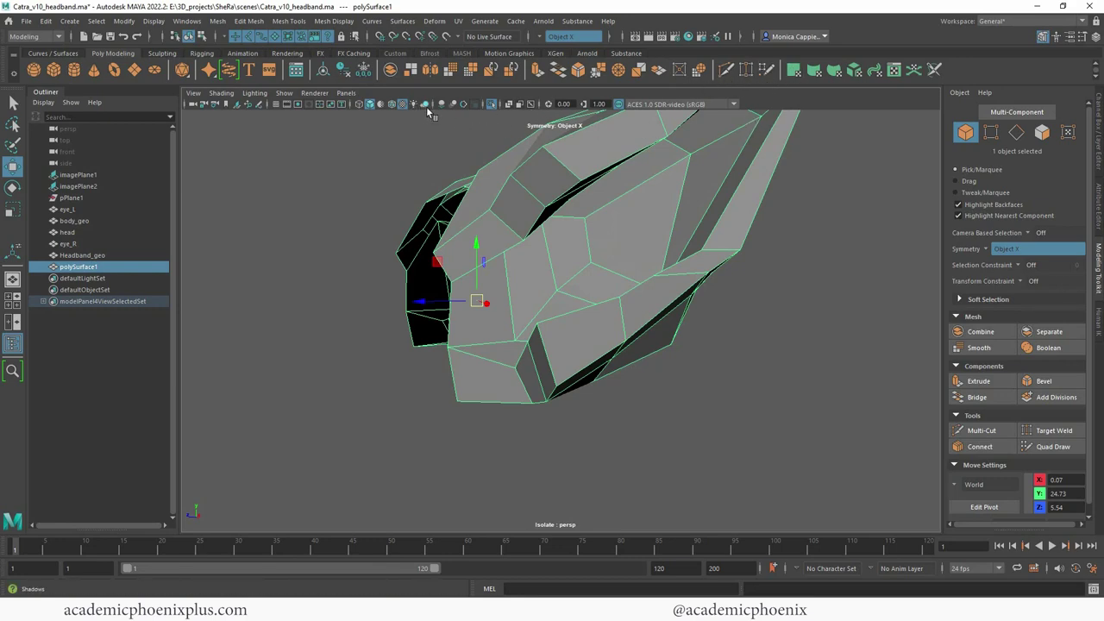
Step: Show the whole model again and check the closed ear against the head in smoothed and unsmoothed display
click(496, 105)
alt+drag(495, 129, 564, 301)
key(3)
key(1)
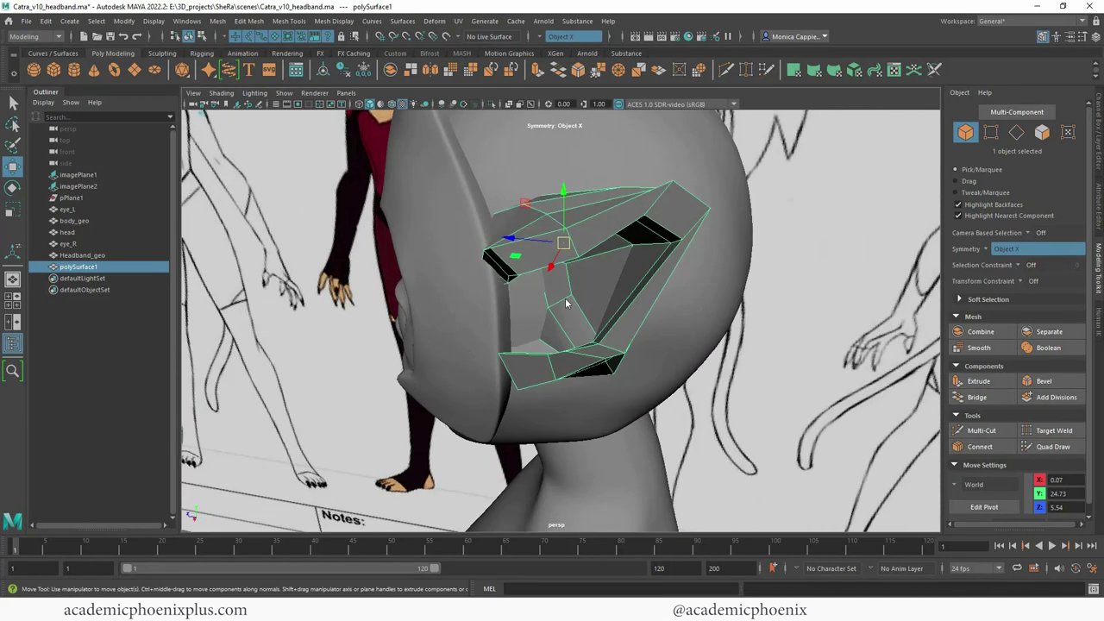
Step: Switch the ear to vertex selection, select a vertex on its bridged inner side and examine it from around the head
right_click(565, 294)
right_drag(564, 302, 525, 295)
scroll(601, 297, up, 2)
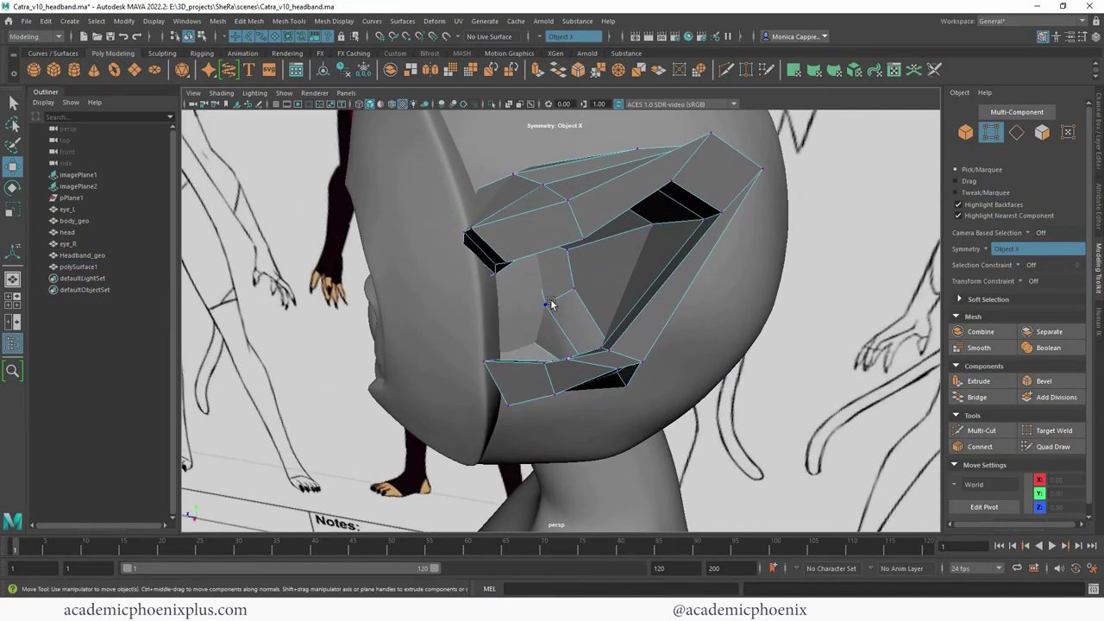
click(549, 303)
alt+drag(551, 303, 569, 284)
alt+right_drag(569, 284, 900, 271)
alt+middle_drag(734, 276, 637, 264)
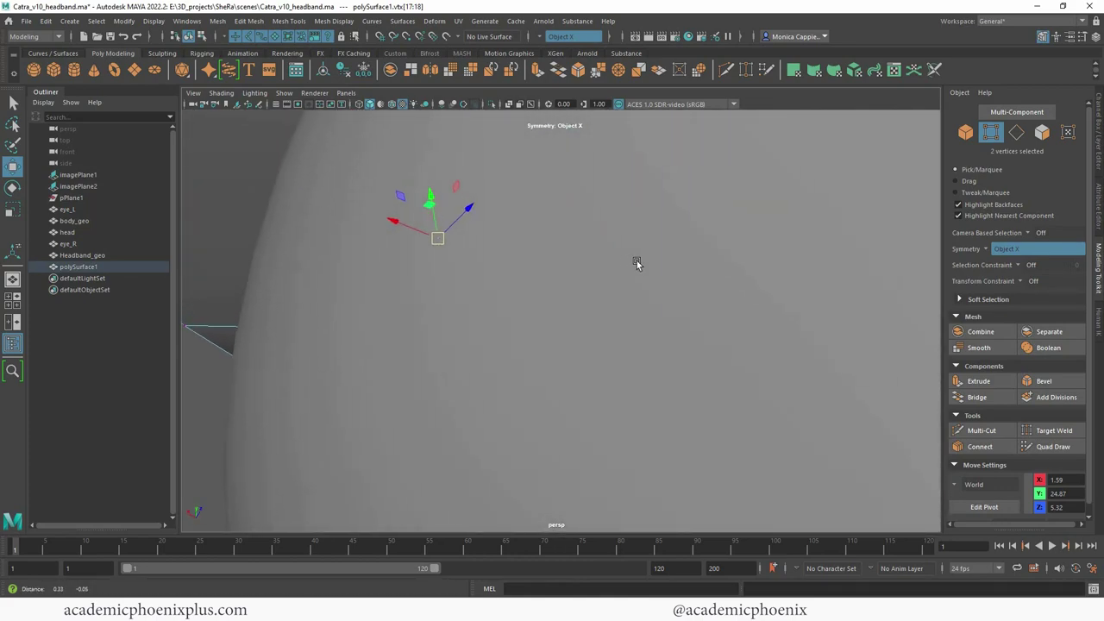
alt+right_drag(637, 264, 549, 240)
alt+drag(550, 241, 777, 224)
alt+right_drag(777, 224, 564, 185)
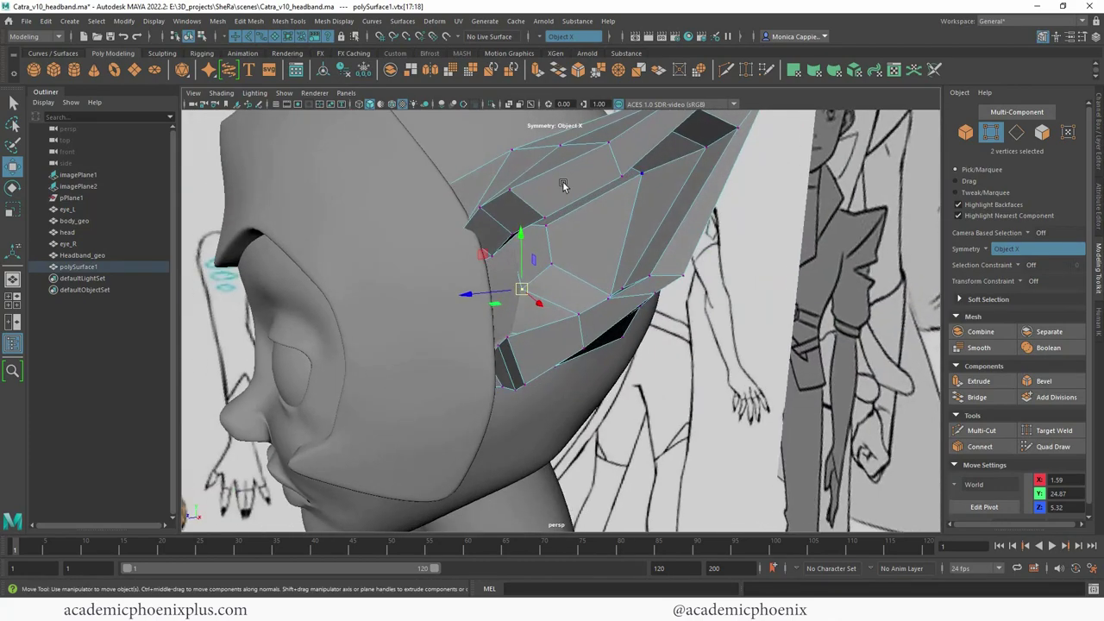
Step: Use X-ray display to select the hidden vertices at the ear's lower front, and move them outward along X to about 1.65
click(221, 93)
click(258, 205)
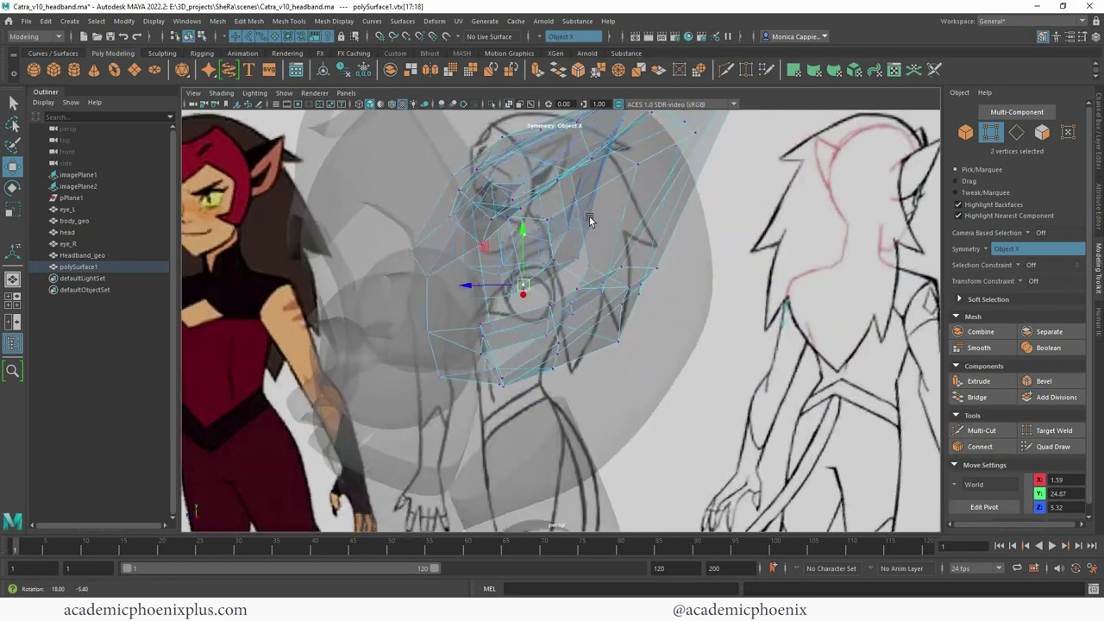
alt+drag(589, 215, 507, 319)
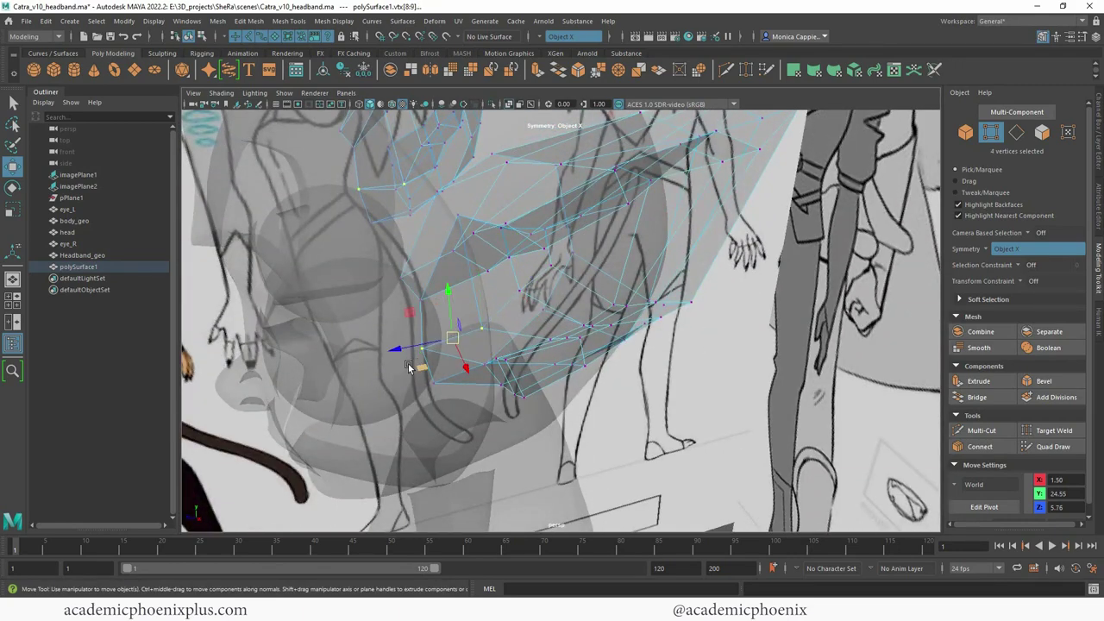
click(221, 92)
click(255, 207)
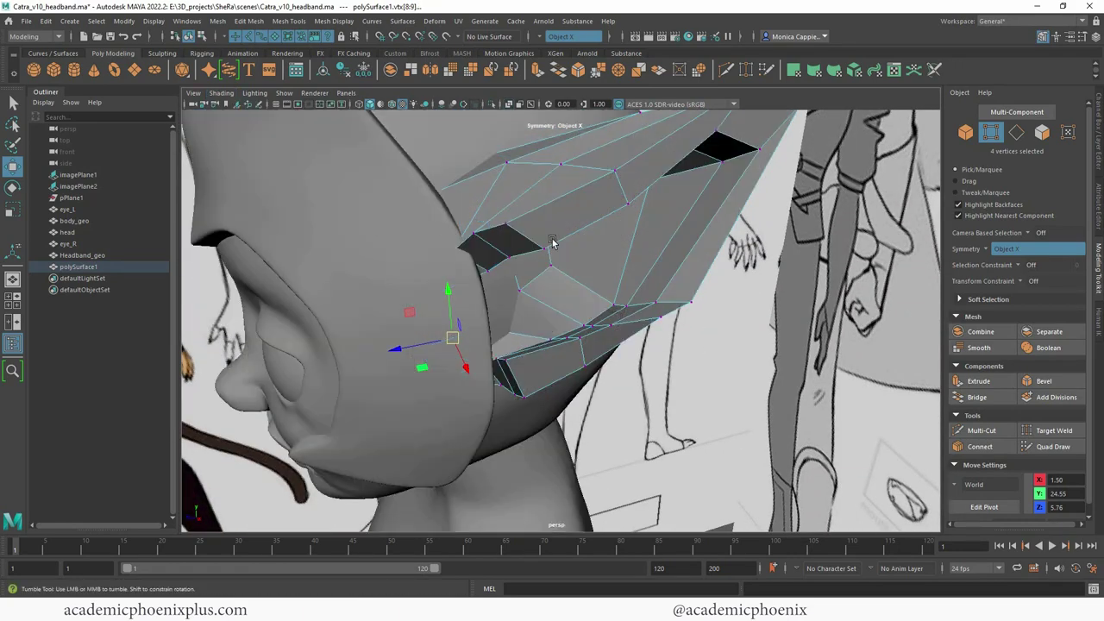
alt+drag(555, 242, 490, 246)
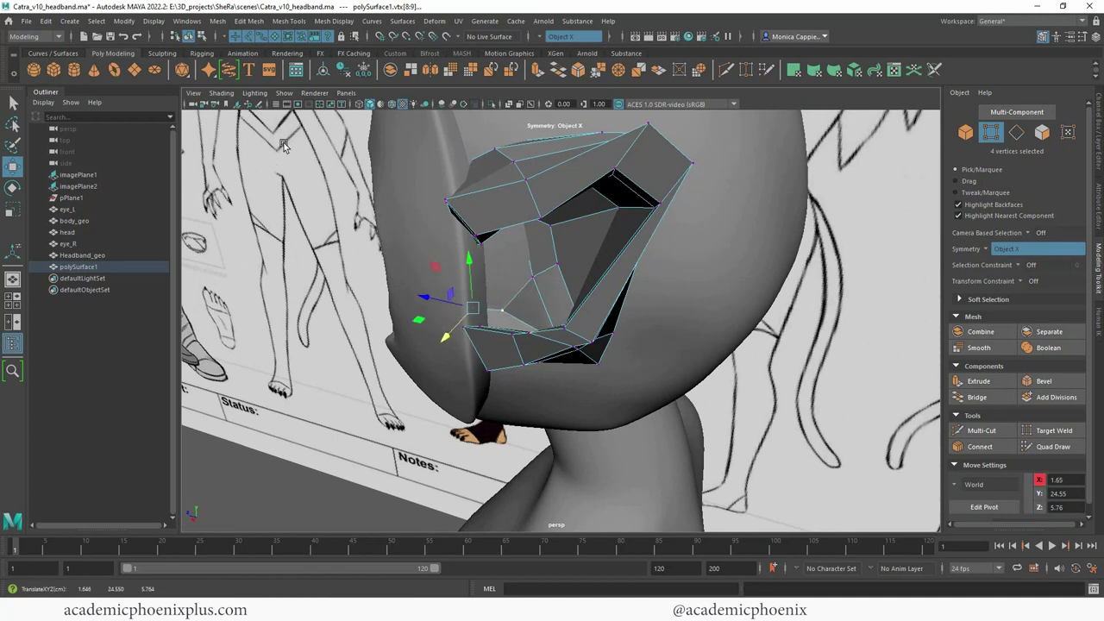
Step: Extend the selection to a hidden front vertex in X-ray display, then select the inner vertex at the ear's upper front in normal shading
click(220, 93)
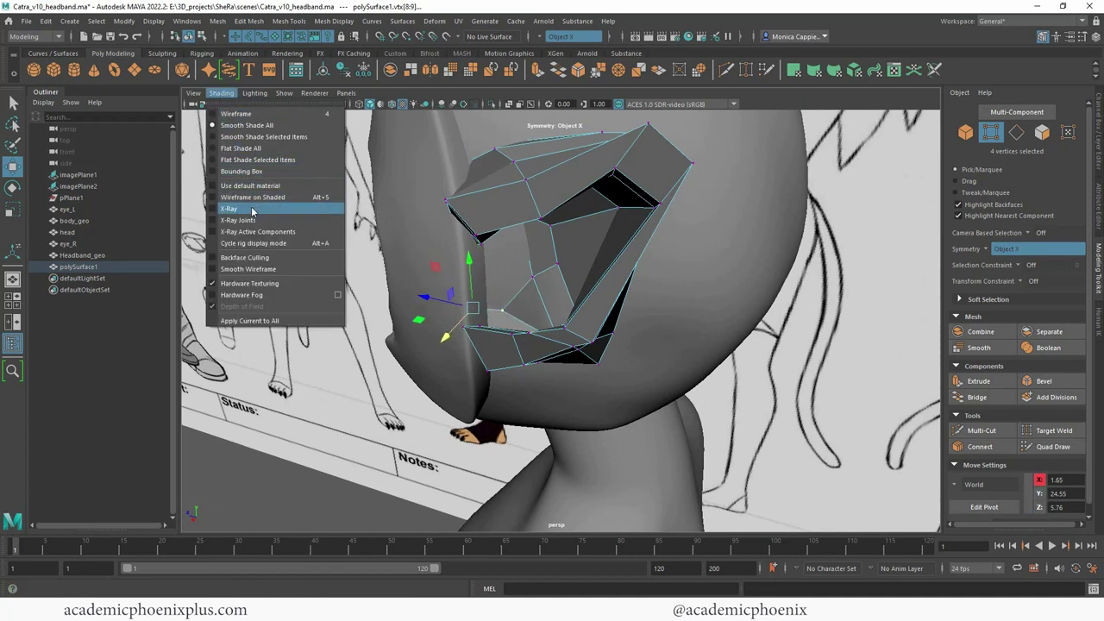
click(259, 207)
mouse_move(345, 204)
alt+mouse_down()
mouse_move(426, 163)
mouse_move(480, 200)
mouse_move(431, 228)
mouse_move(483, 212)
mouse_move(461, 227)
mouse_move(452, 274)
mouse_move(473, 233)
mouse_move(431, 242)
mouse_move(440, 223)
mouse_move(440, 242)
mouse_move(540, 224)
mouse_move(526, 222)
mouse_move(530, 235)
mouse_move(530, 214)
mouse_move(521, 217)
mouse_move(595, 210)
mouse_move(525, 215)
mouse_move(579, 242)
mouse_move(535, 237)
alt+mouse_up()
shift+click(443, 276)
click(221, 93)
click(237, 212)
click(527, 221)
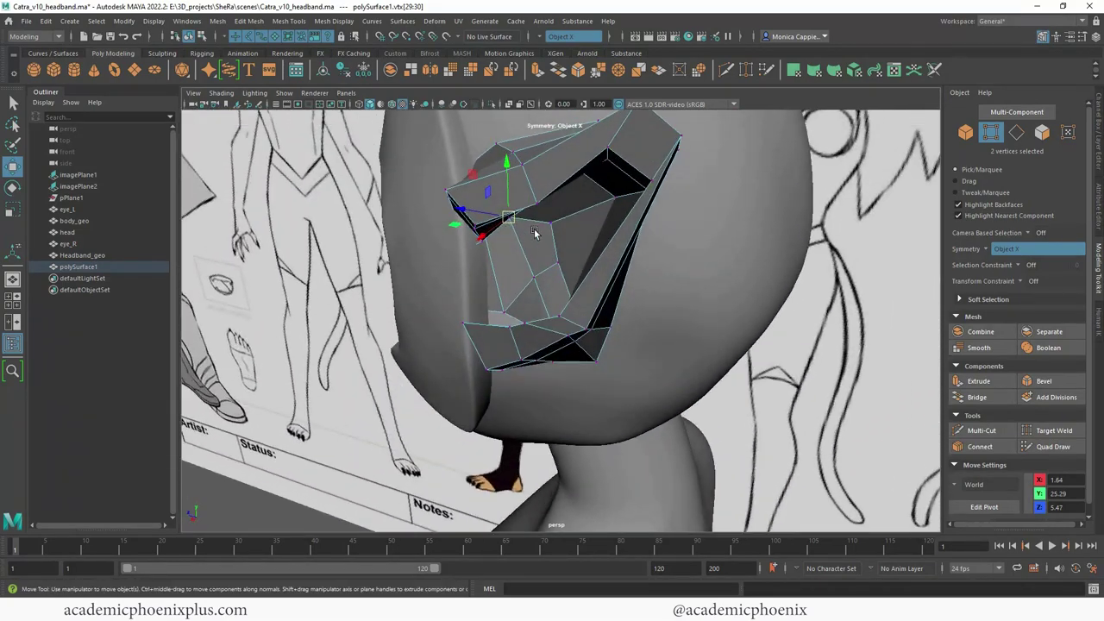
Step: Select the small face at the lower front of the ear's opening, then return to vertices and adjust its inner vertex
right_drag(535, 237, 535, 252)
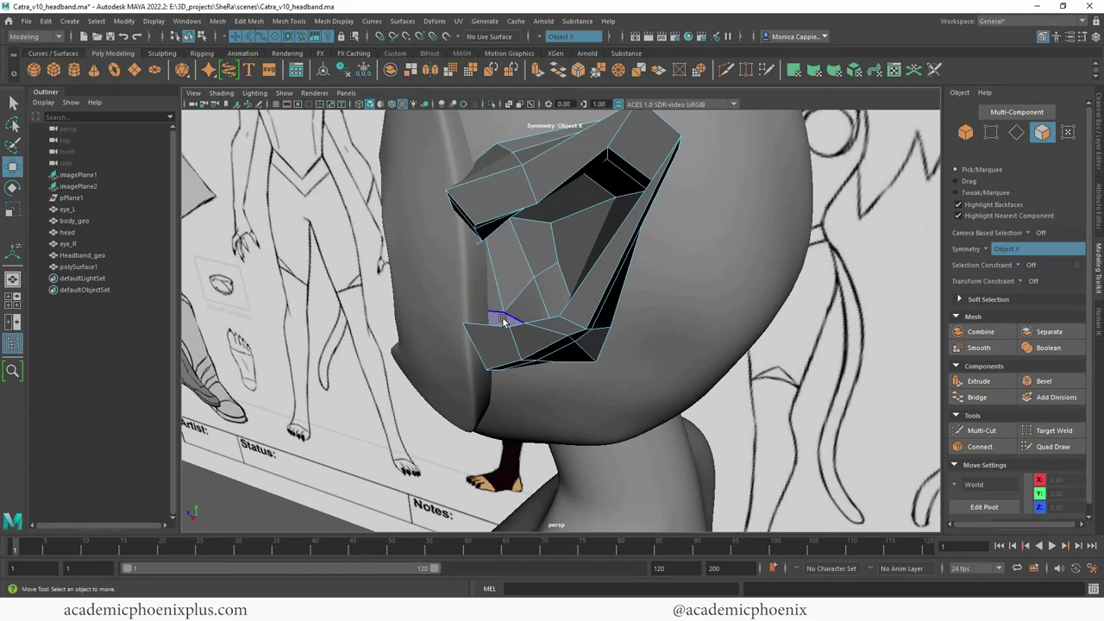
mouse_move(506, 317)
alt+mouse_down()
mouse_move(531, 334)
mouse_move(525, 322)
alt+mouse_up()
click(511, 324)
right_drag(535, 317, 514, 298)
alt+drag(515, 298, 607, 290)
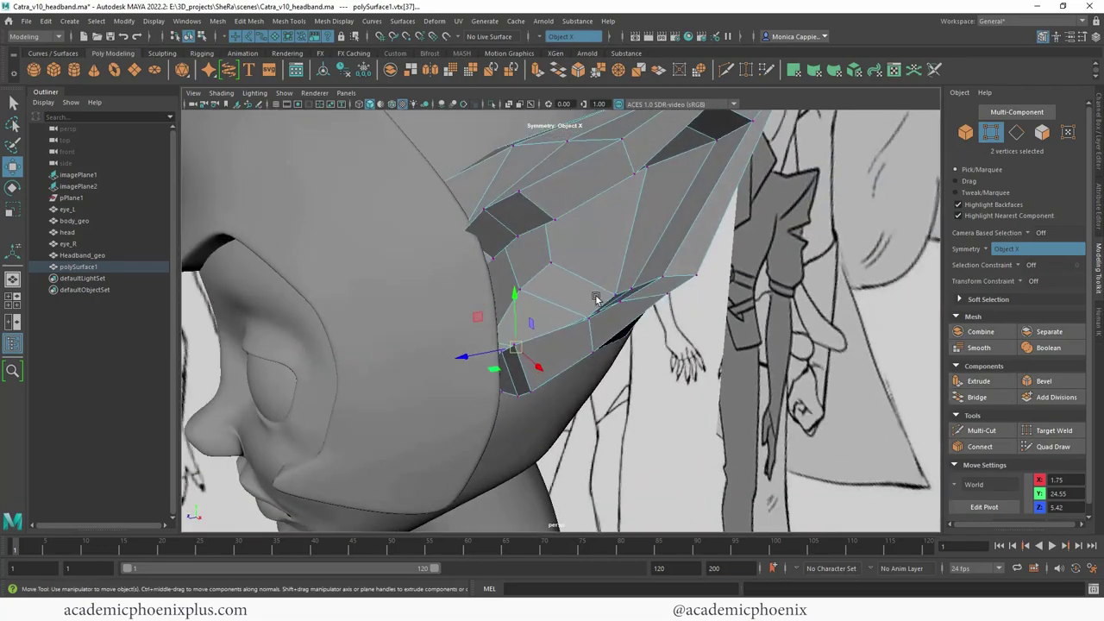
Step: Preview the ear smoothed, return to the unsmoothed cage and move the upper front inner vertex along X to about 1.80
key(3)
alt+drag(510, 249, 457, 248)
key(1)
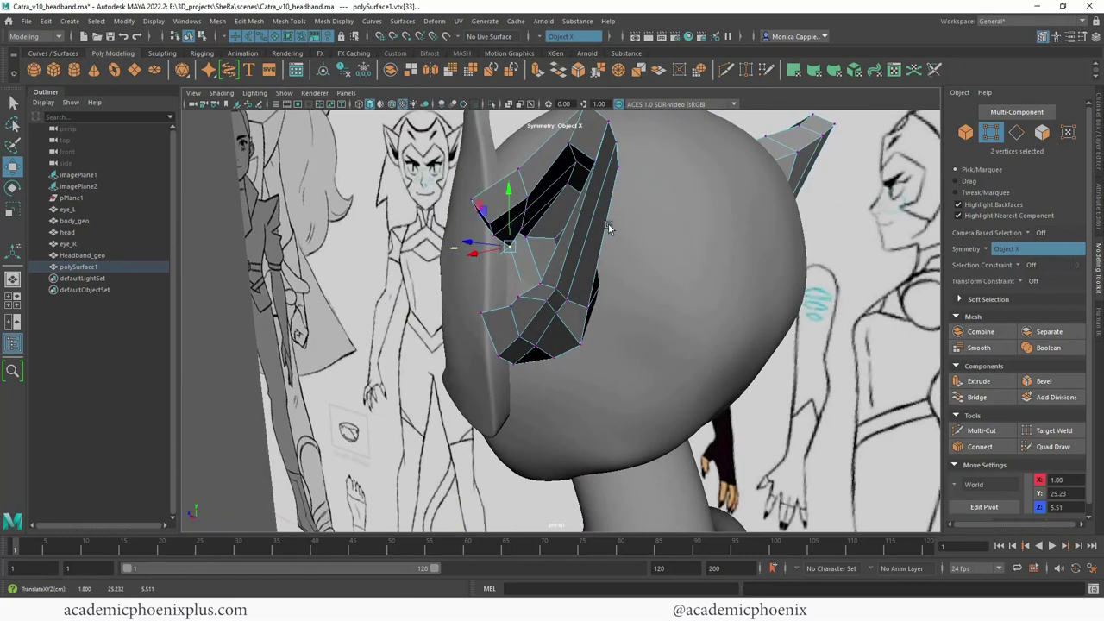
Step: Reset the ear to vertex selection and adjust the vertex at the lower back of the ear
right_drag(608, 227, 638, 193)
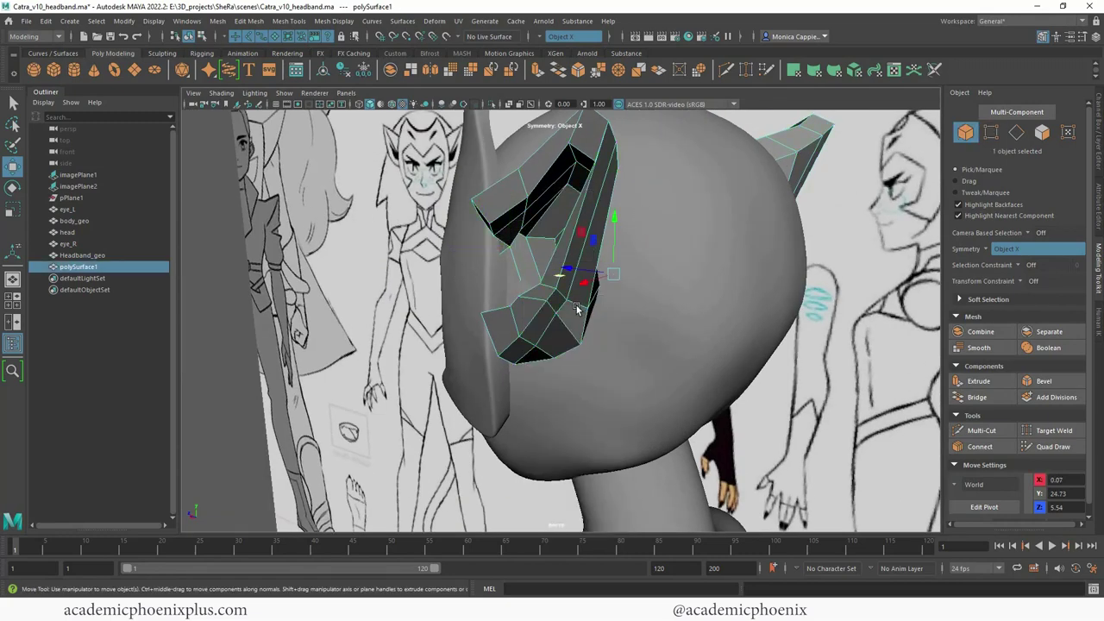
right_drag(559, 315, 518, 297)
alt+drag(518, 291, 627, 325)
click(562, 354)
drag(586, 319, 557, 360)
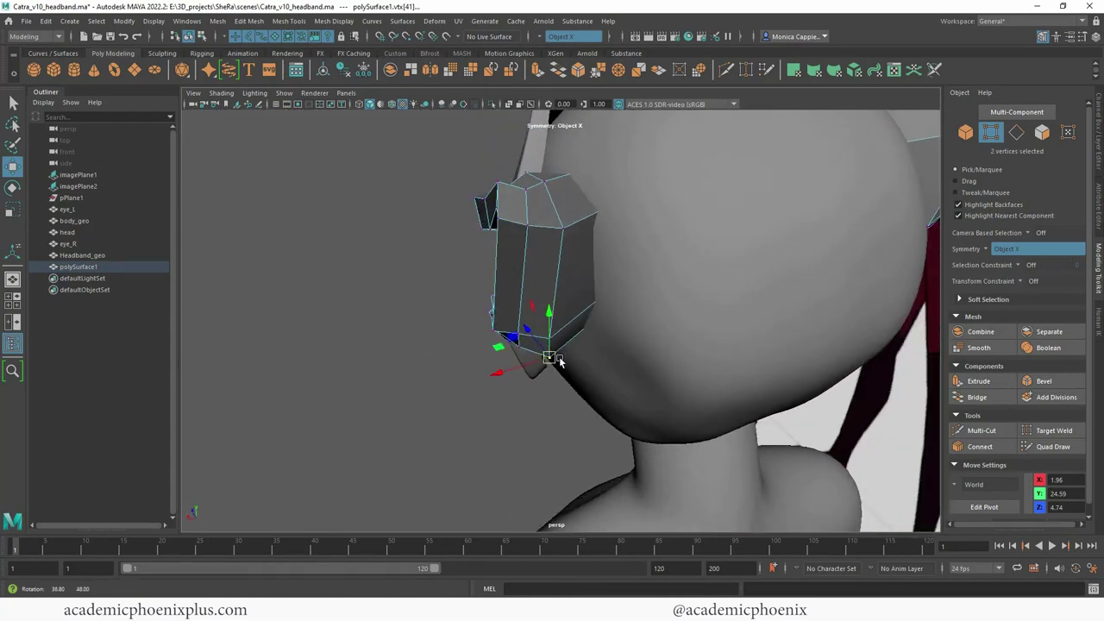
Step: Relax the vertices on the back and base of the ear with Quad Draw
click(1048, 445)
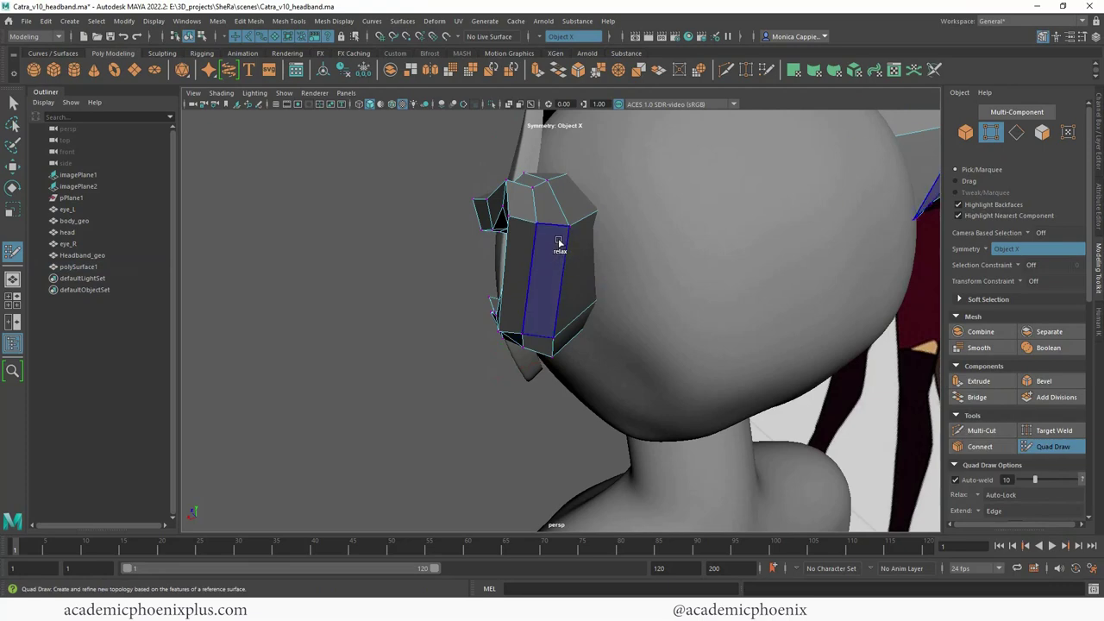
mouse_move(542, 194)
alt+mouse_down()
mouse_move(591, 202)
mouse_move(561, 286)
mouse_move(570, 269)
alt+mouse_up()
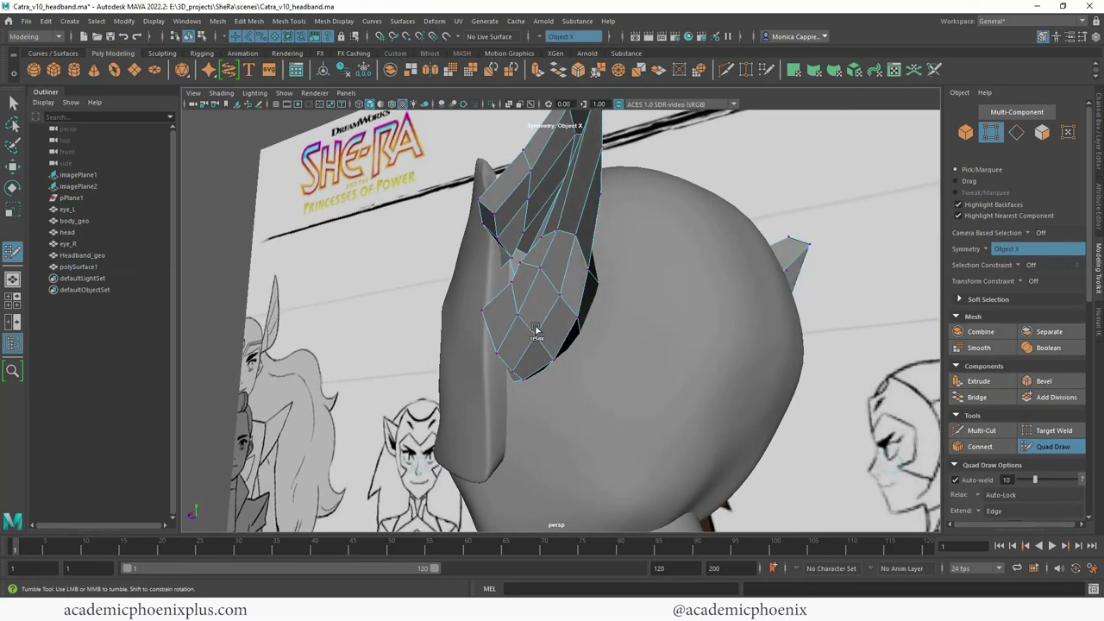
mouse_move(535, 330)
alt+mouse_down()
mouse_move(555, 345)
mouse_move(562, 313)
mouse_move(592, 328)
mouse_move(625, 263)
mouse_move(562, 312)
alt+mouse_up()
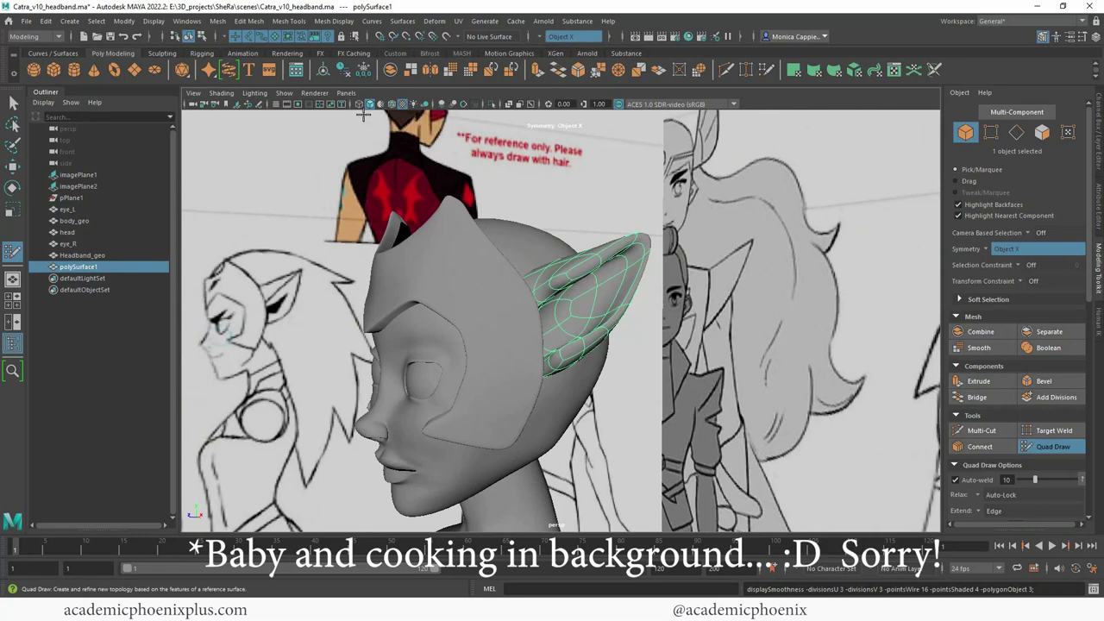
Step: Leave Quad Draw, deselect the smoothed ear and compare both ears with the head and the character references
click(16, 104)
scroll(493, 197, down, 4)
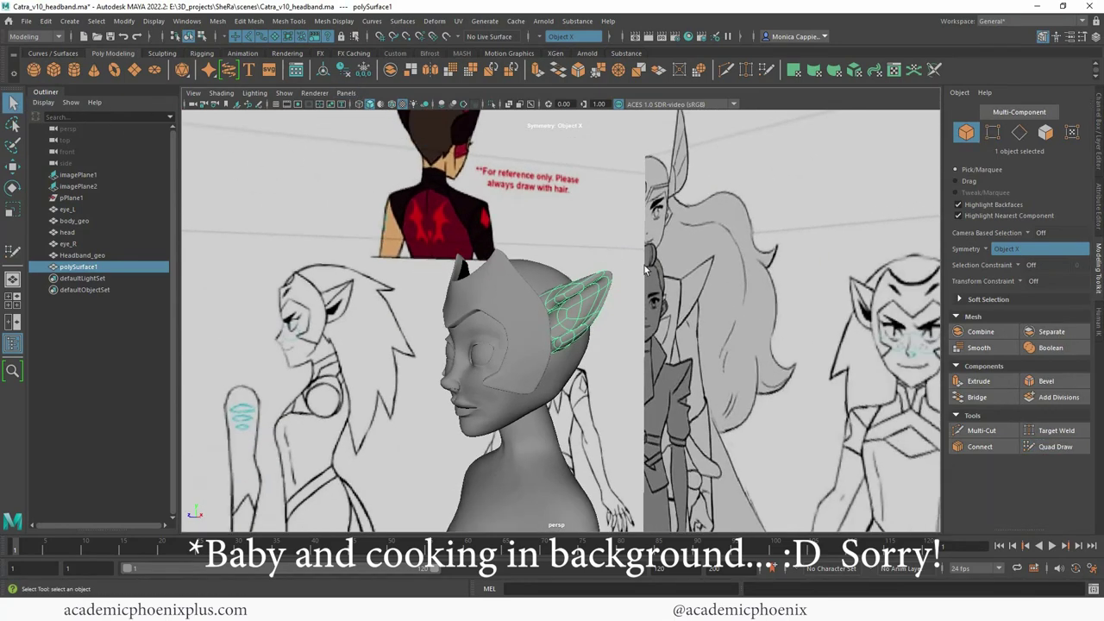
click(753, 327)
scroll(515, 283, down, 4)
alt+drag(515, 283, 632, 272)
scroll(655, 254, up, 5)
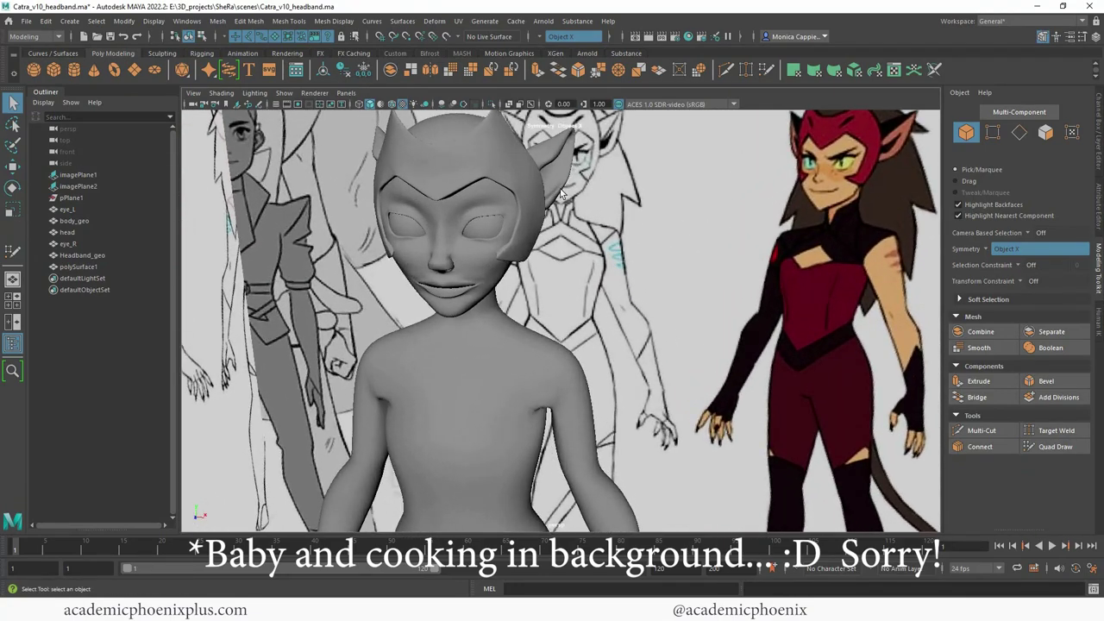
Step: Show the front, side and perspective views together, select the ear and switch it to vertex selection
key(space)
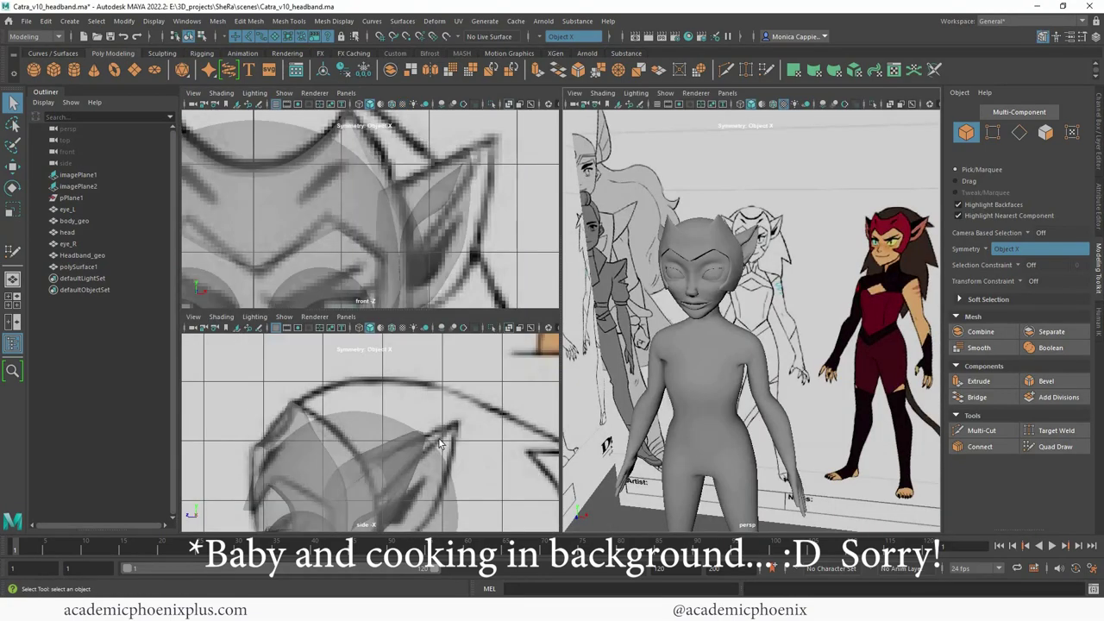
alt+middle_drag(453, 197, 461, 232)
click(453, 235)
alt+right_drag(465, 241, 582, 242)
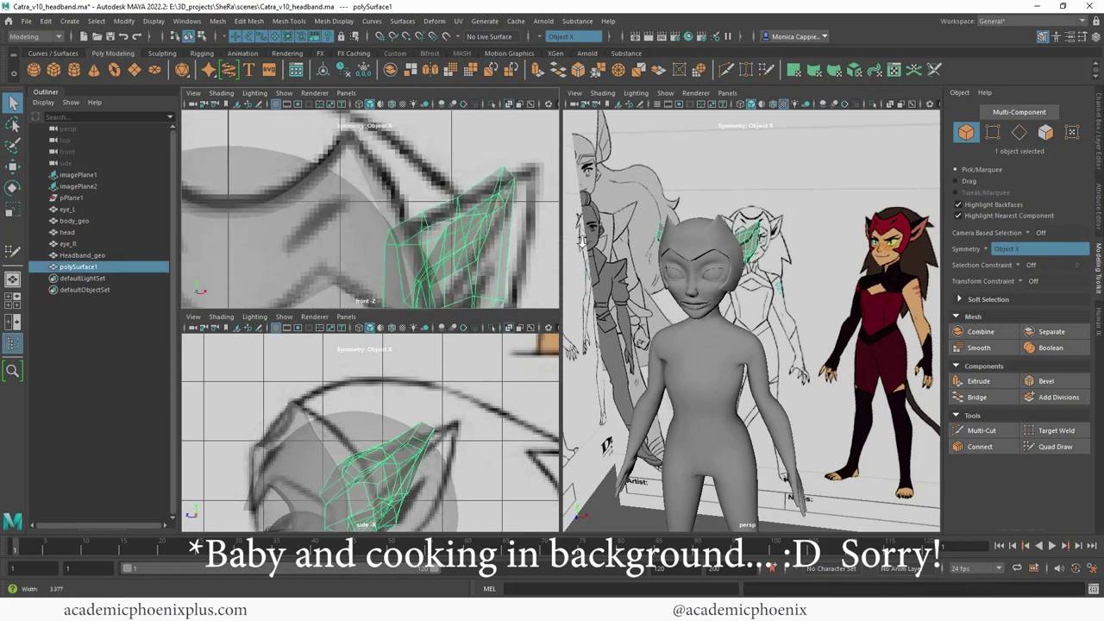
scroll(426, 187, up, 5)
right_click(427, 187)
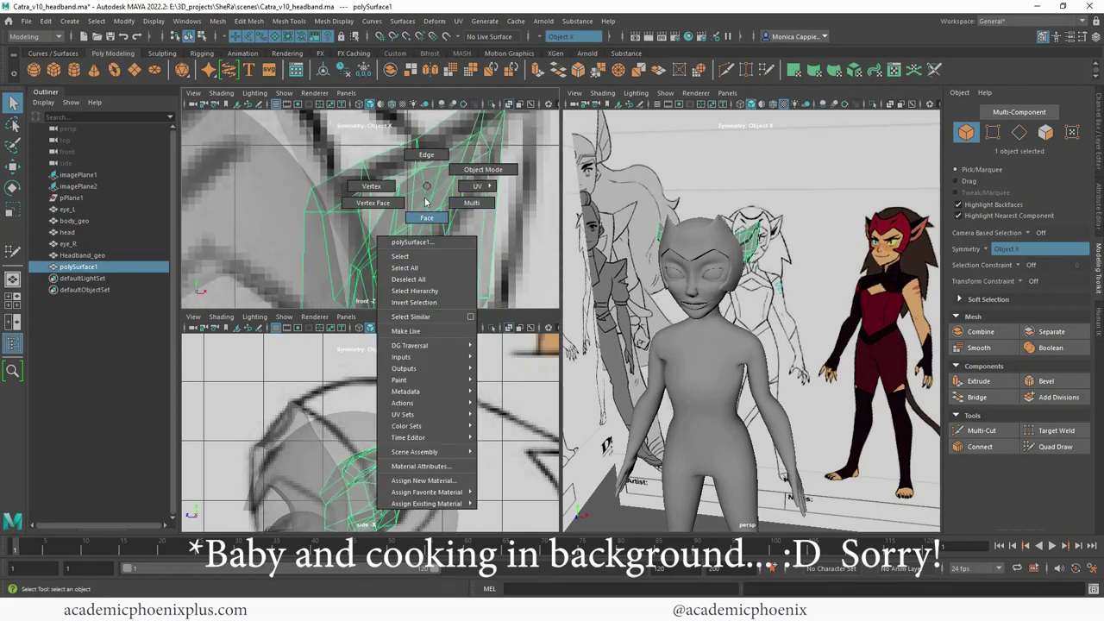
right_drag(425, 202, 371, 186)
Step: Adjust the vertices along the ear's upper inner rim with the Move tool, then smooth the display and return to object mode
alt+drag(690, 258, 656, 251)
alt+right_drag(655, 250, 785, 228)
alt+middle_drag(785, 228, 810, 258)
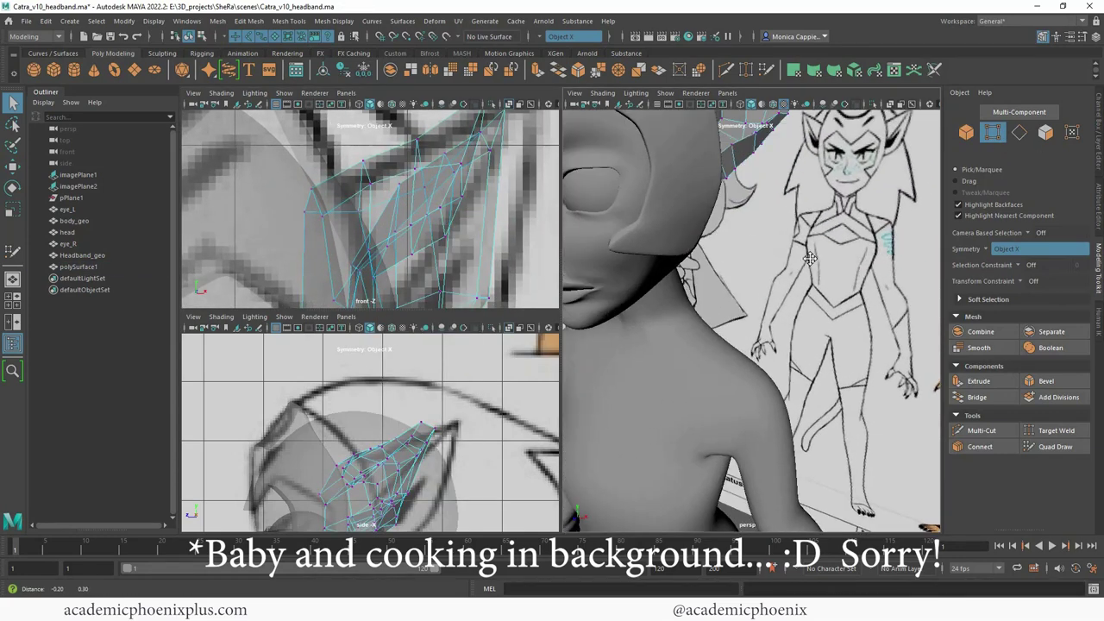
alt+drag(810, 258, 765, 236)
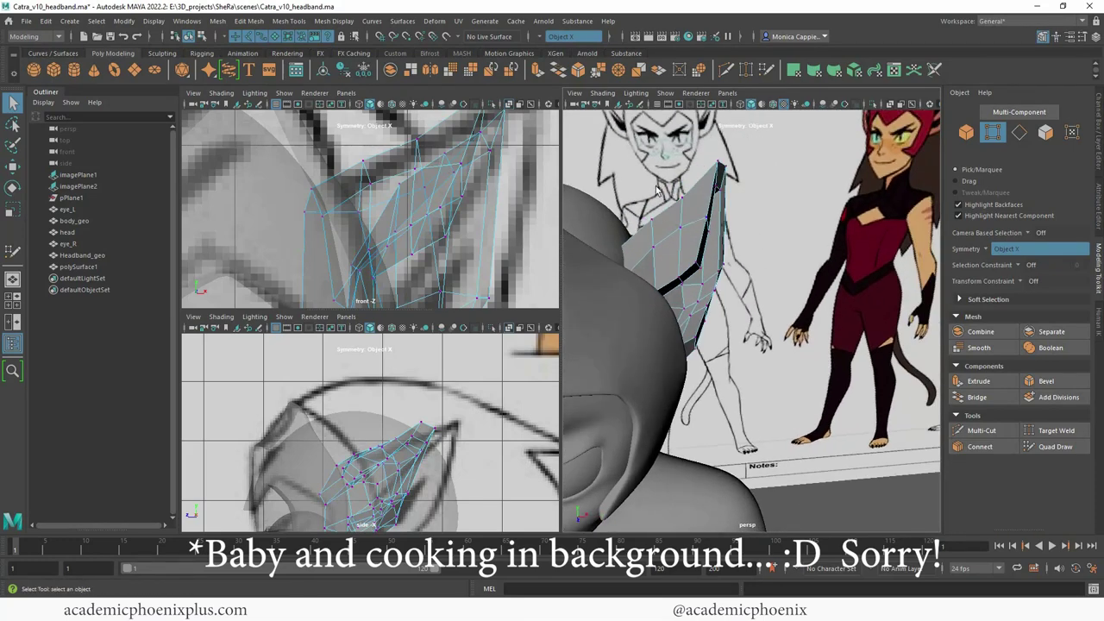
drag(708, 230, 740, 243)
key(w)
alt+drag(739, 243, 692, 269)
key(3)
right_click(713, 234)
right_drag(714, 236, 770, 217)
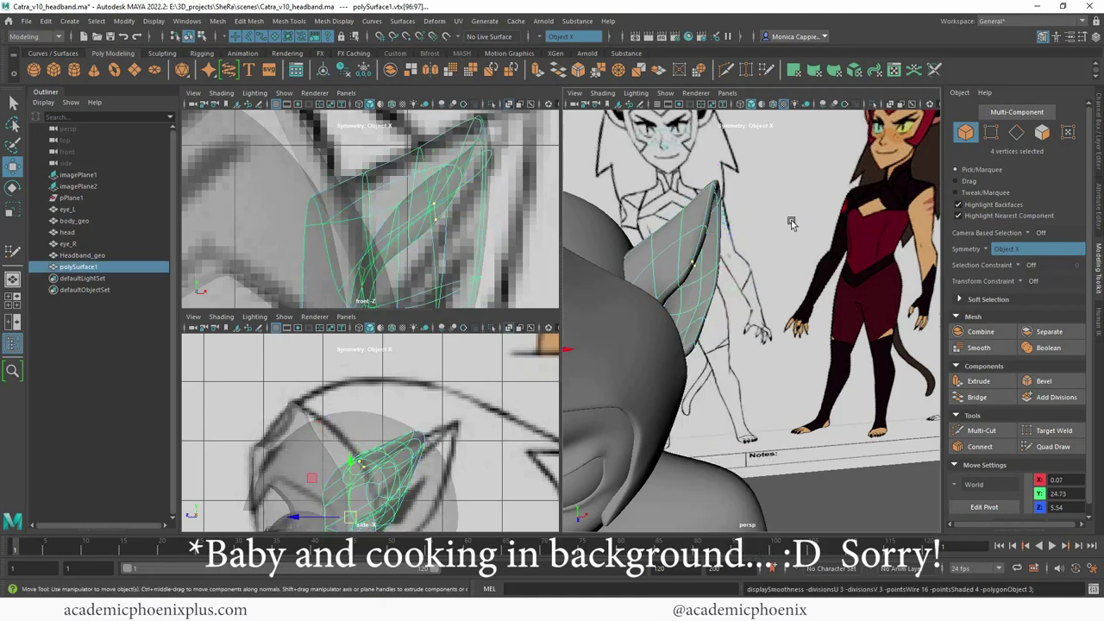
click(795, 224)
Step: Check the smoothed ear against the head, headband and reference drawings from several angles, up close and from a distance
alt+drag(802, 224, 779, 214)
alt+right_drag(779, 214, 657, 192)
alt+drag(657, 191, 588, 173)
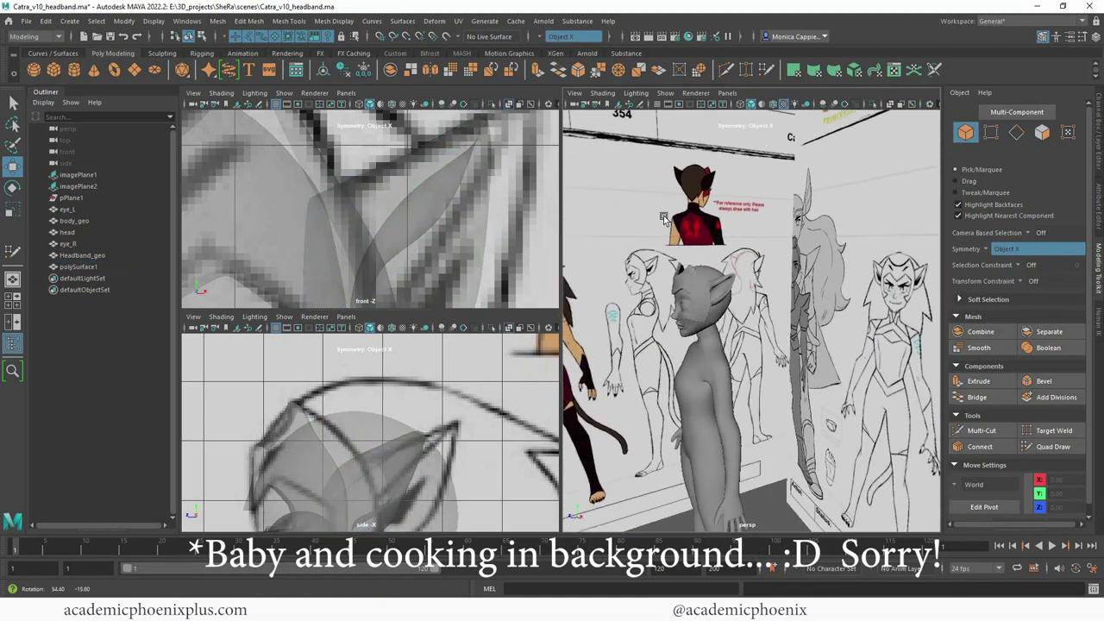
alt+middle_drag(686, 269, 712, 273)
click(720, 298)
key(f)
alt+drag(757, 265, 696, 199)
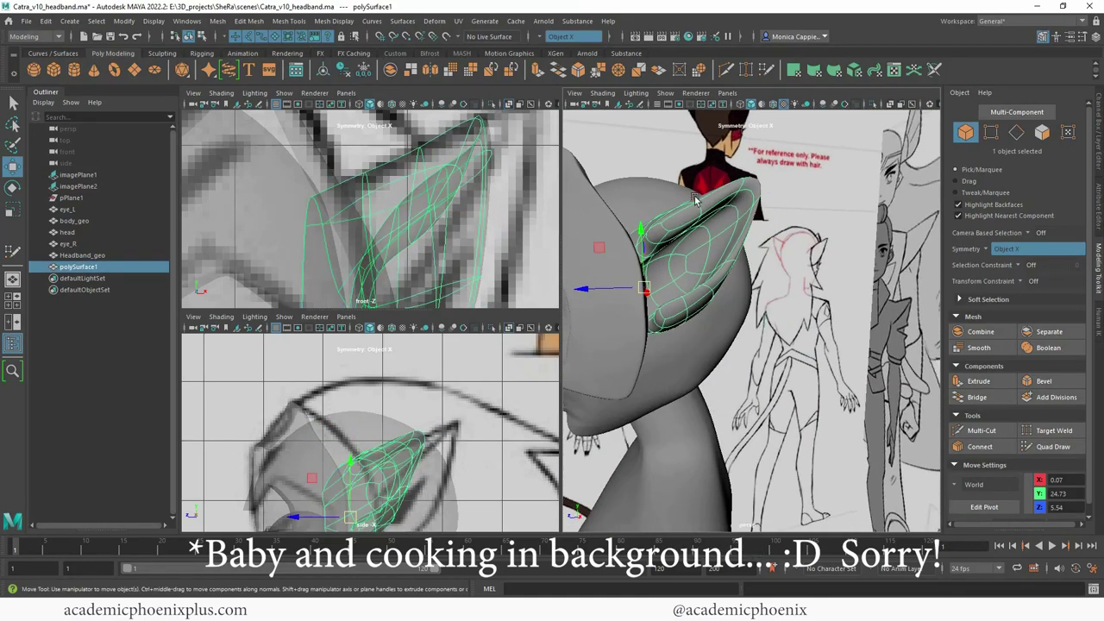
alt+drag(823, 244, 889, 246)
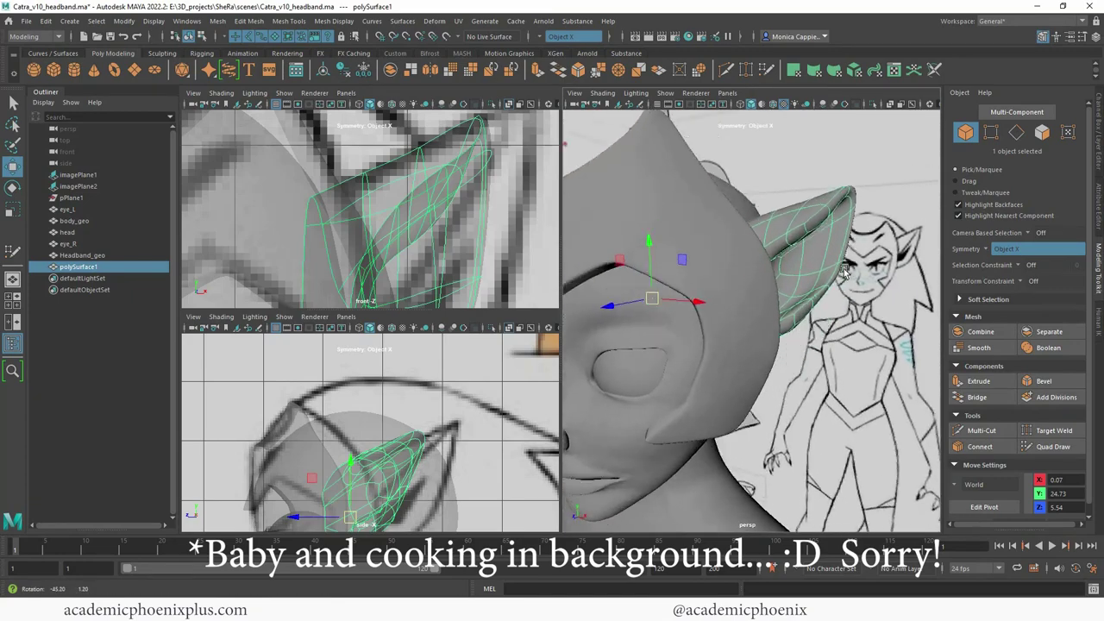
alt+right_drag(888, 246, 776, 227)
alt+middle_drag(777, 227, 762, 147)
alt+drag(604, 207, 751, 277)
click(756, 277)
click(806, 274)
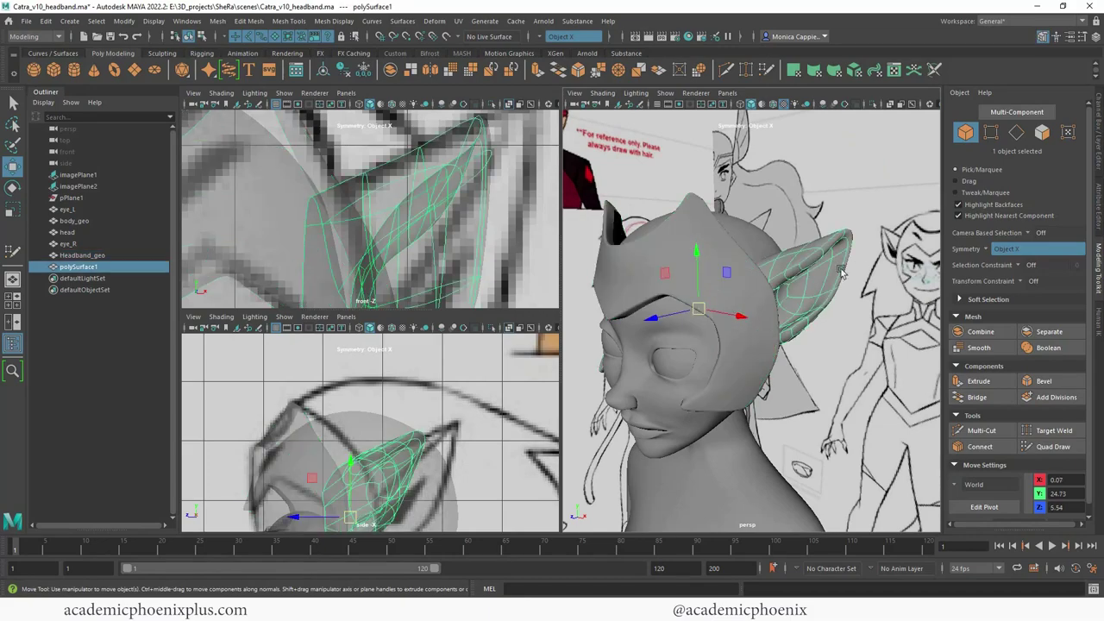
scroll(847, 269, down, 4)
click(862, 266)
alt+drag(863, 265, 776, 285)
mouse_move(845, 287)
alt+mouse_down()
mouse_move(712, 292)
mouse_move(743, 250)
mouse_move(827, 259)
mouse_move(745, 257)
mouse_move(778, 232)
mouse_move(823, 247)
mouse_move(750, 260)
mouse_move(794, 273)
alt+mouse_up()
scroll(742, 250, up, 4)
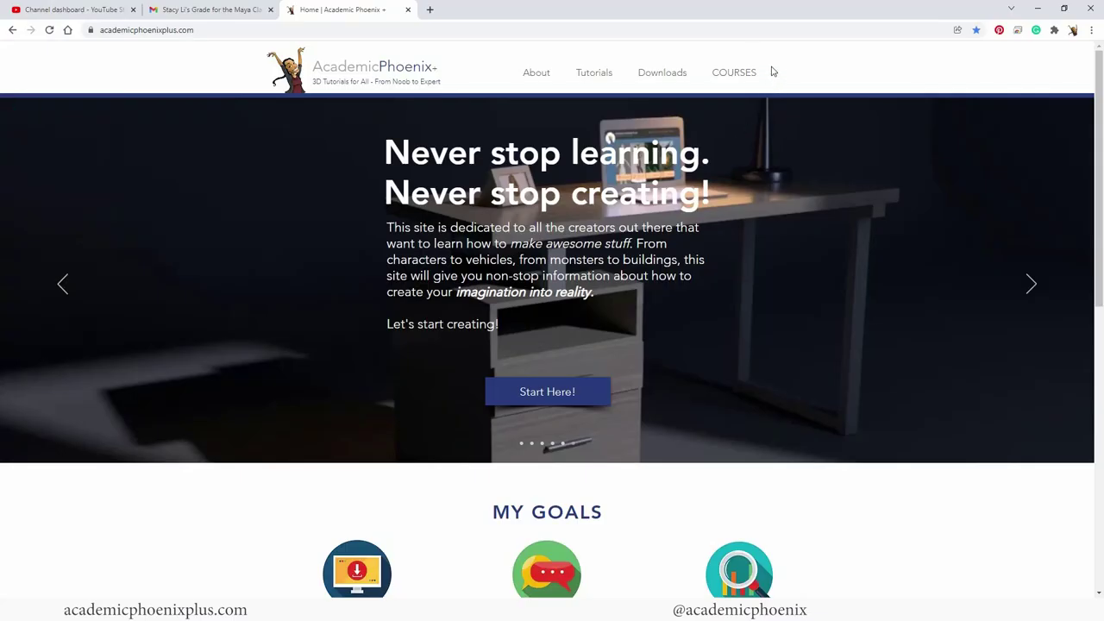
Step: In the web browser, open the Academic Phoenix courses page and look through the Still Life course details
click(750, 75)
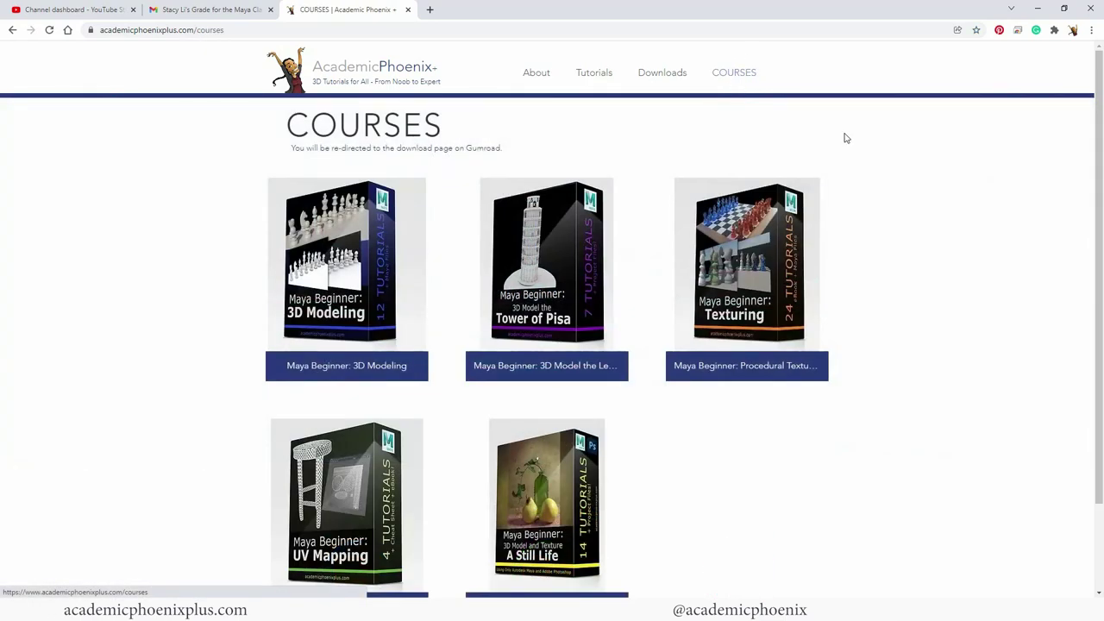
scroll(1102, 160, down, 1)
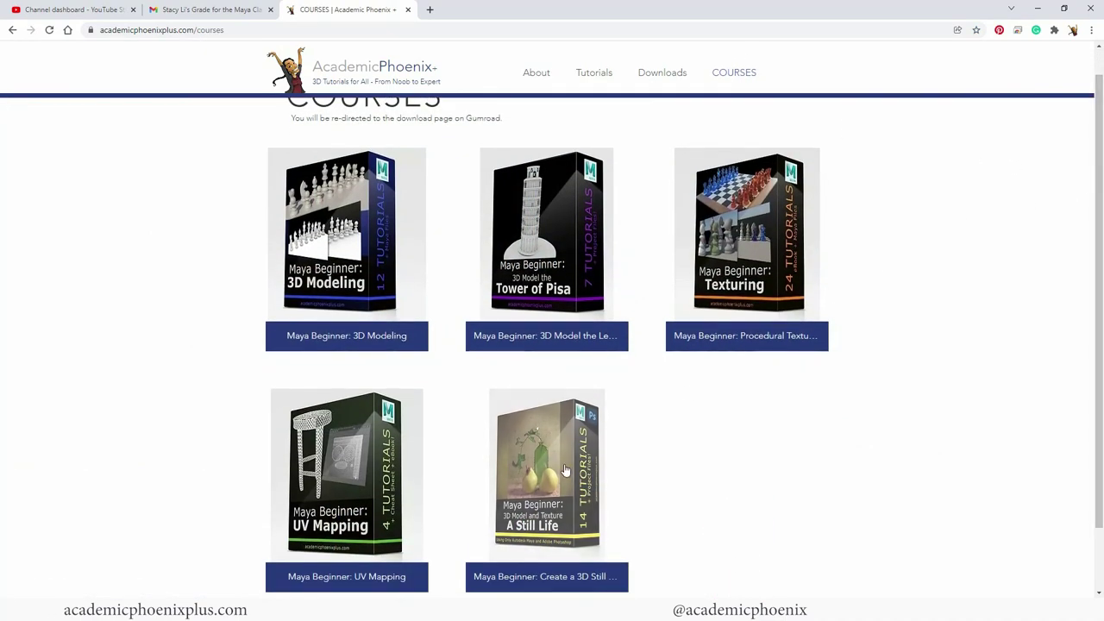
click(611, 449)
scroll(1082, 267, down, 3)
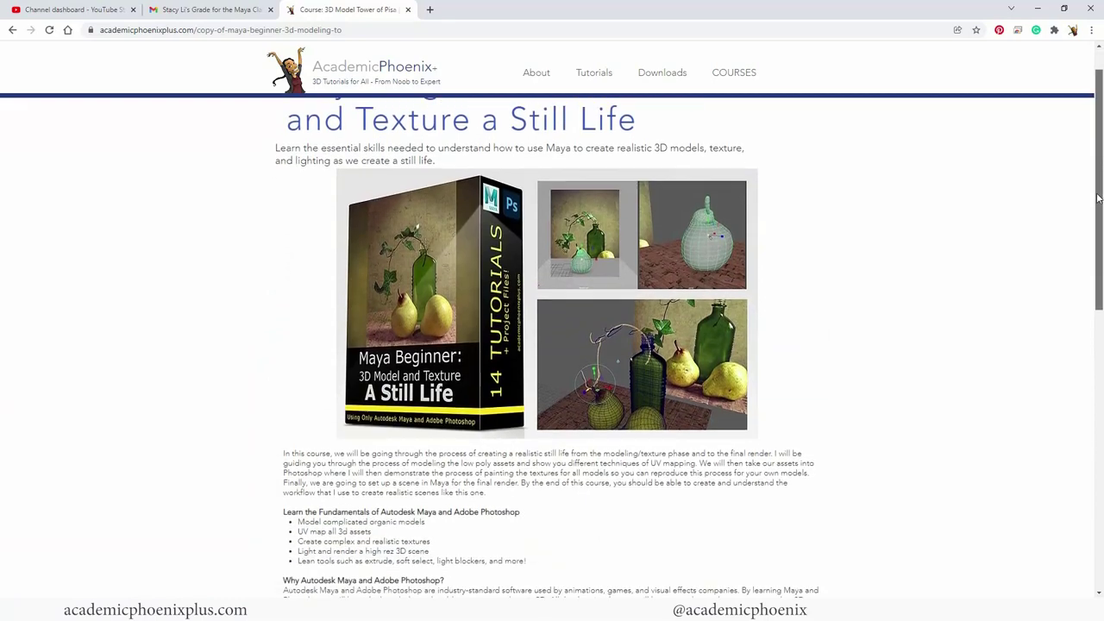
scroll(1082, 268, down, 5)
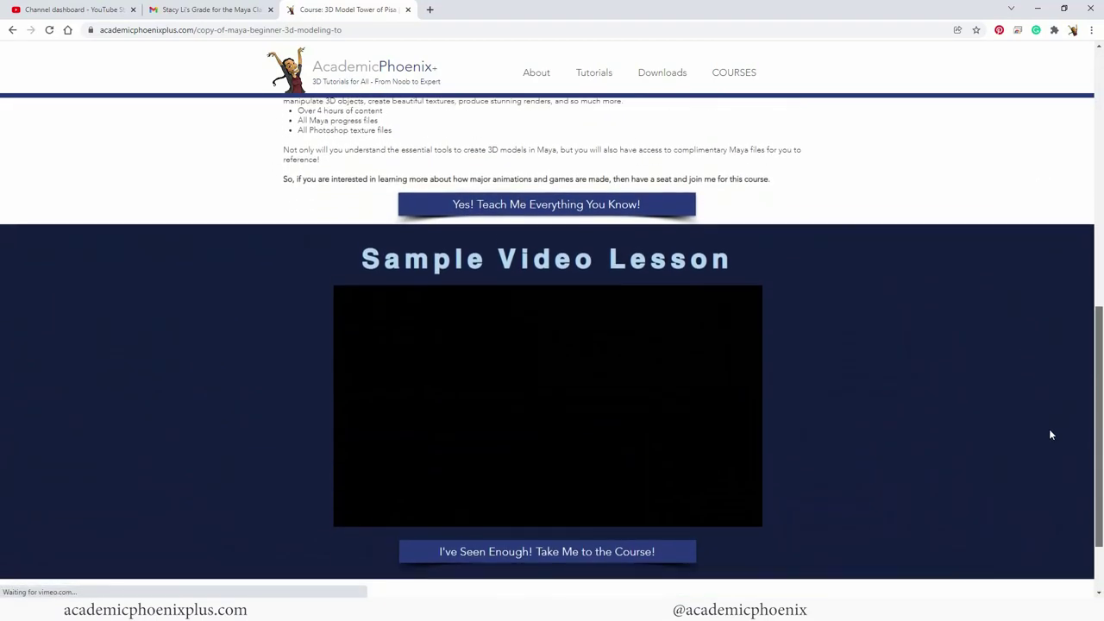
scroll(1064, 276, up, 9)
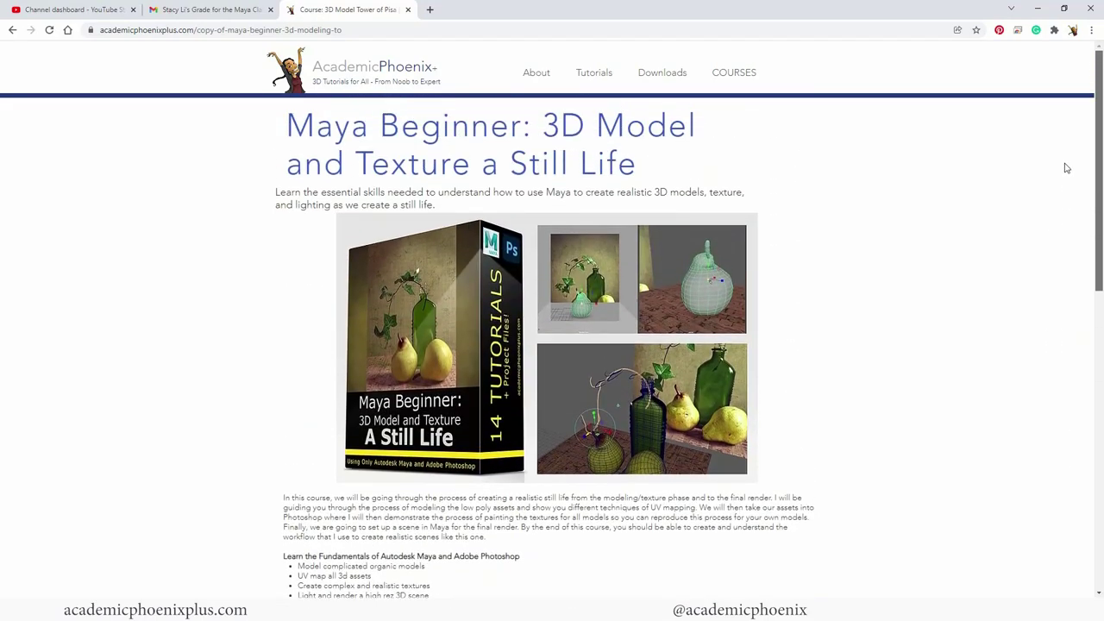
Step: Return to the courses overview, open the Maya Beginner: 3D Modeling course and look through its page
click(731, 74)
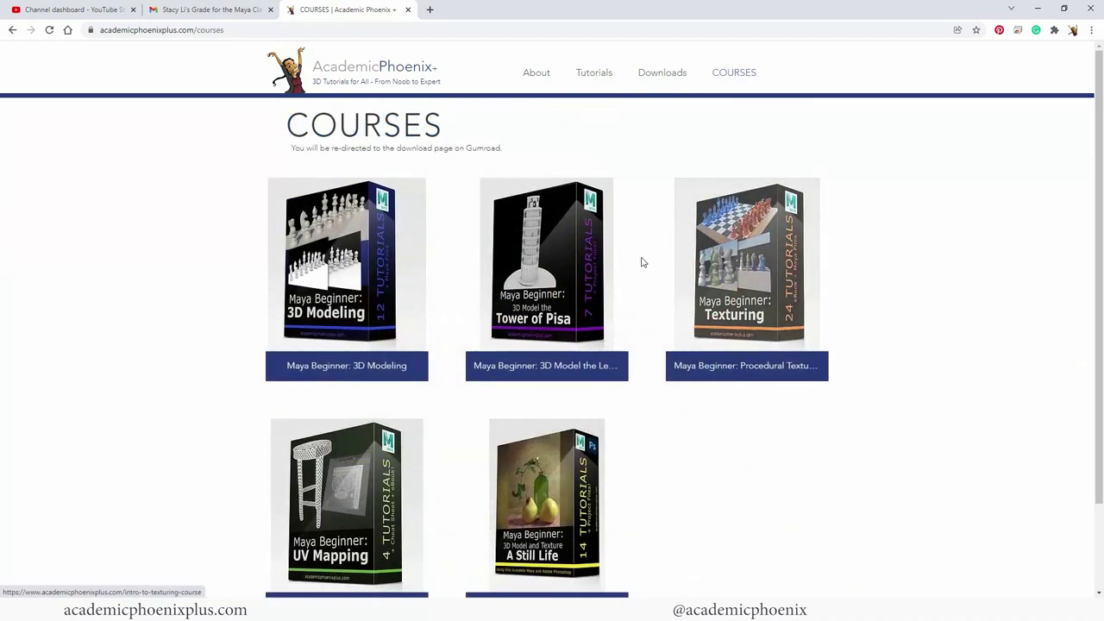
click(374, 274)
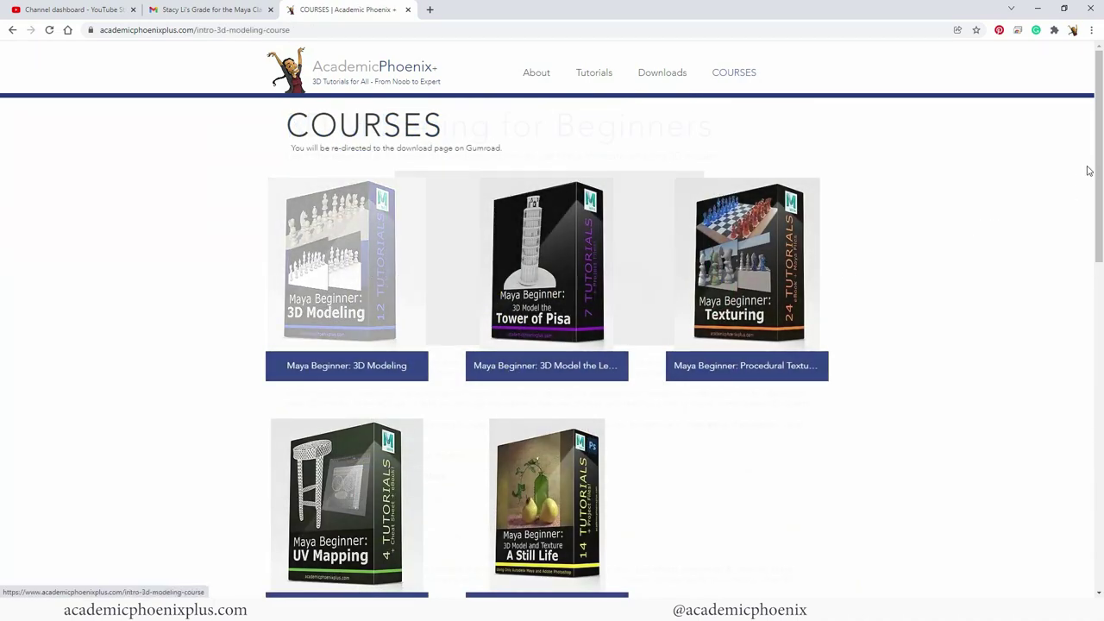
scroll(1101, 145, down, 1)
drag(1101, 145, 1079, 333)
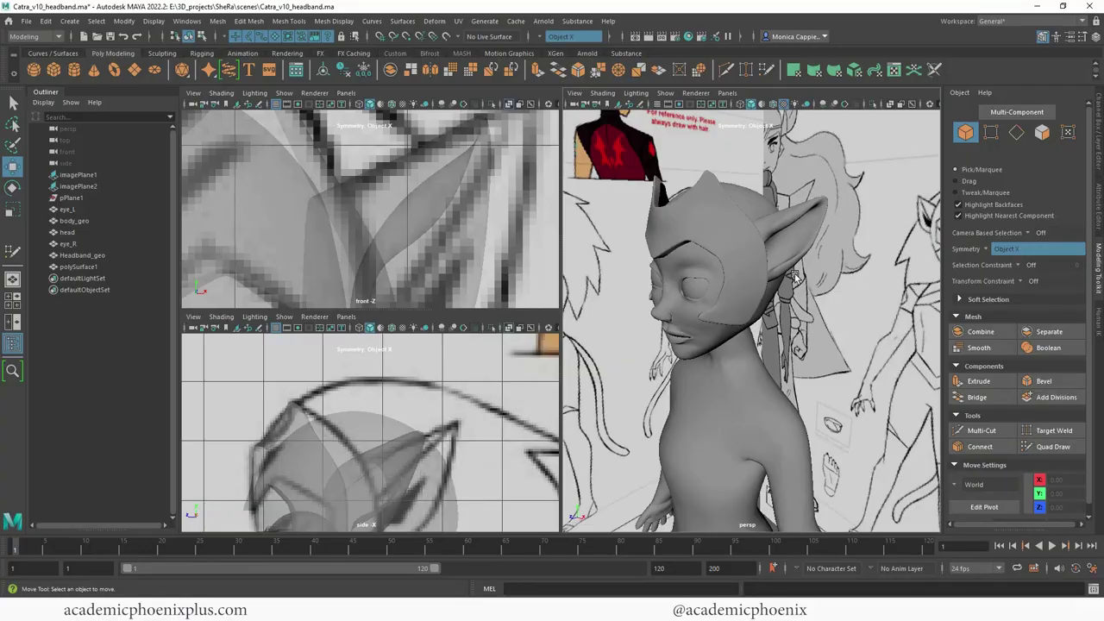